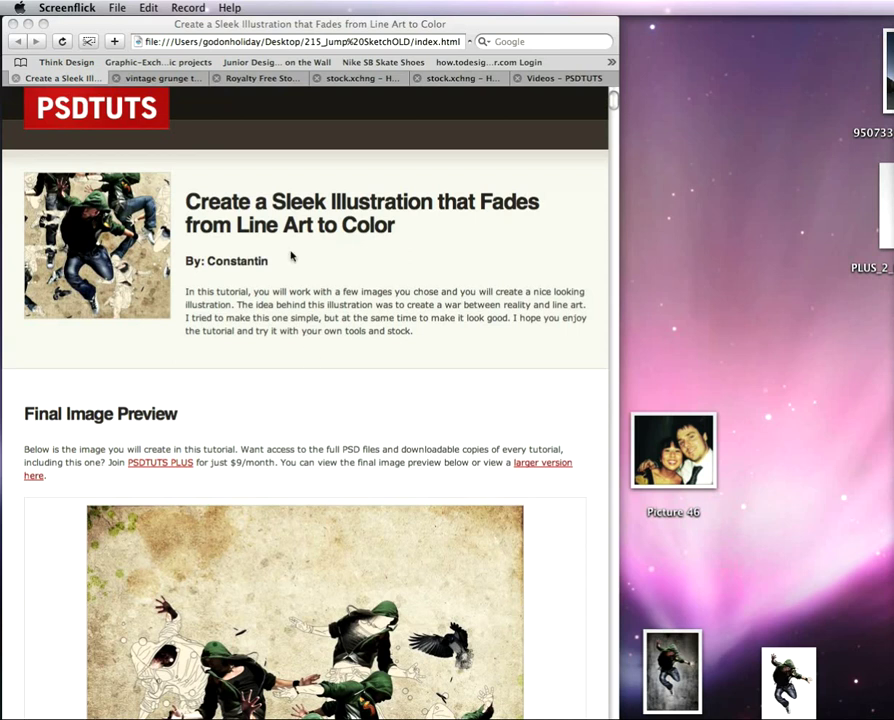
Review the open pages for the grunge textures, dancer photo, two hooded crow photos and PSDTUTS videos, returning to the tutorial article
{"action": "left_click", "coordinate": [162, 78]}
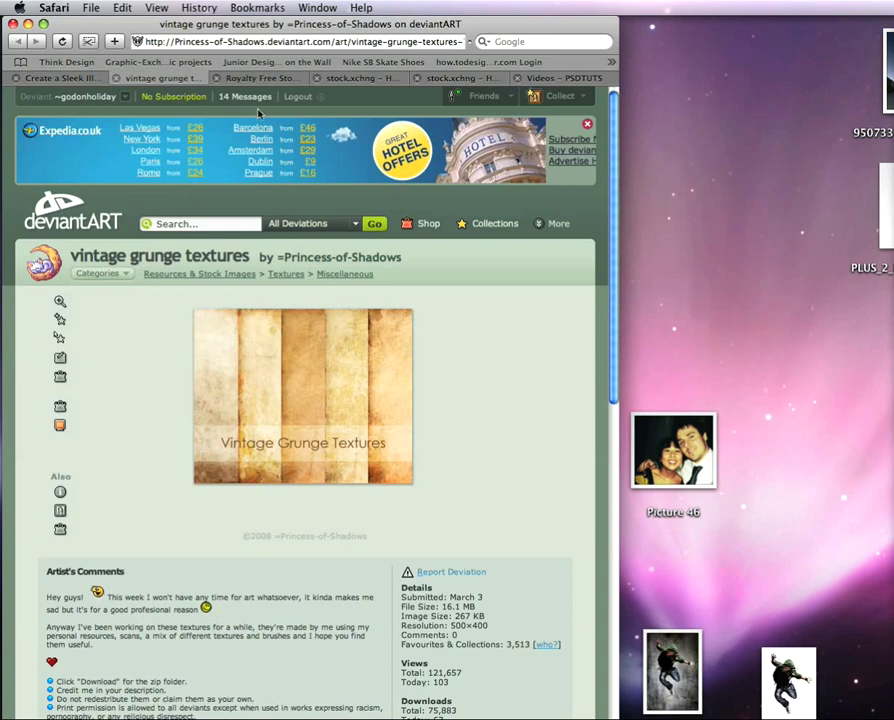
{"action": "left_click", "coordinate": [258, 78]}
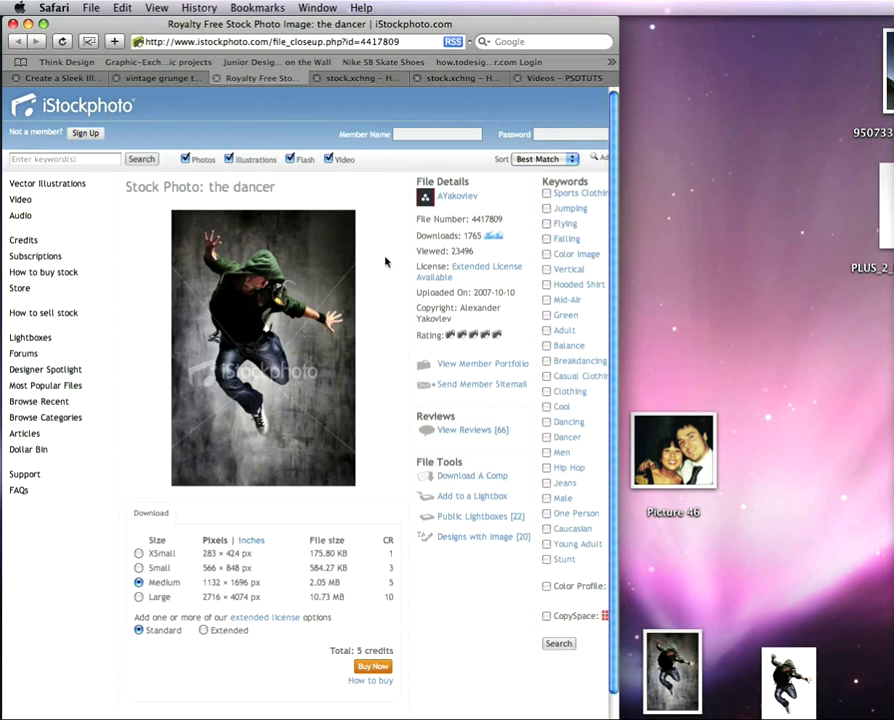
{"action": "left_click", "coordinate": [376, 78]}
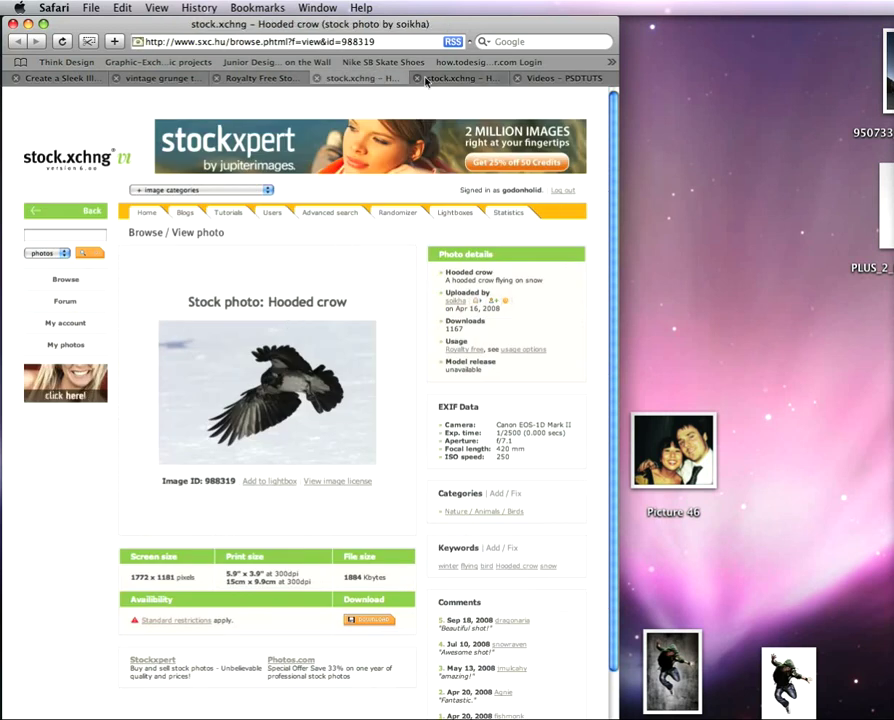
{"action": "left_click", "coordinate": [458, 79]}
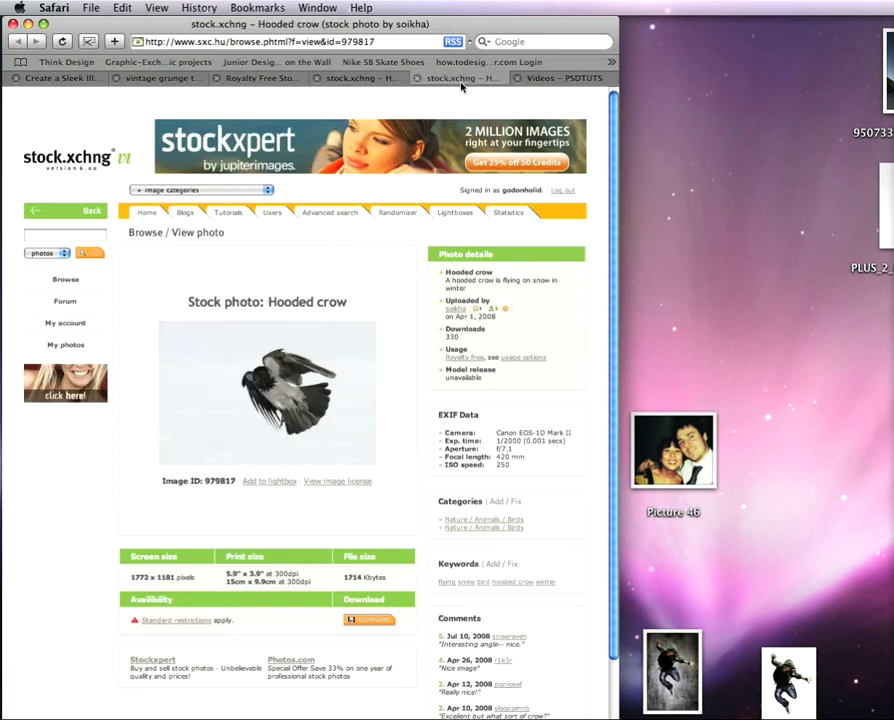
{"action": "left_click", "coordinate": [533, 78]}
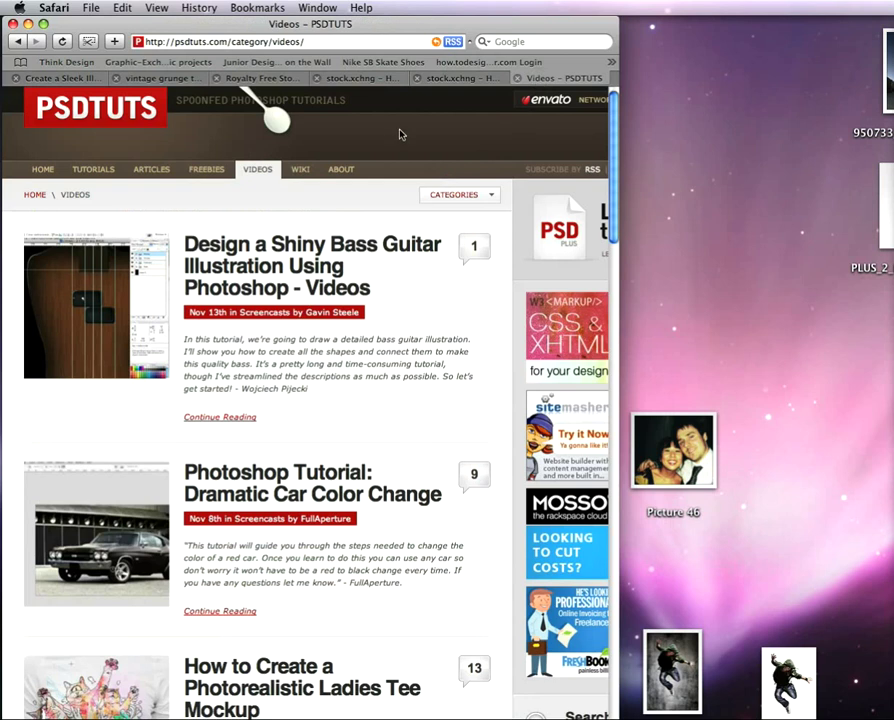
{"action": "left_click", "coordinate": [62, 78]}
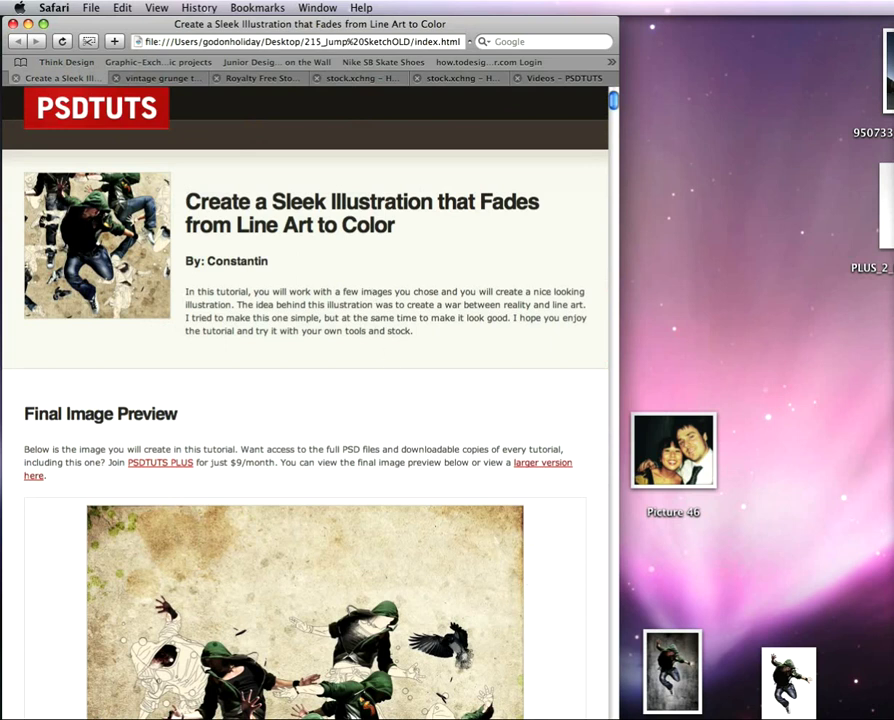
Switch to Photoshop, select the grunge texture layer in Untitled-1, and bring the test.psd dancer document to the front
{"action": "key", "text": "super+Tab"}
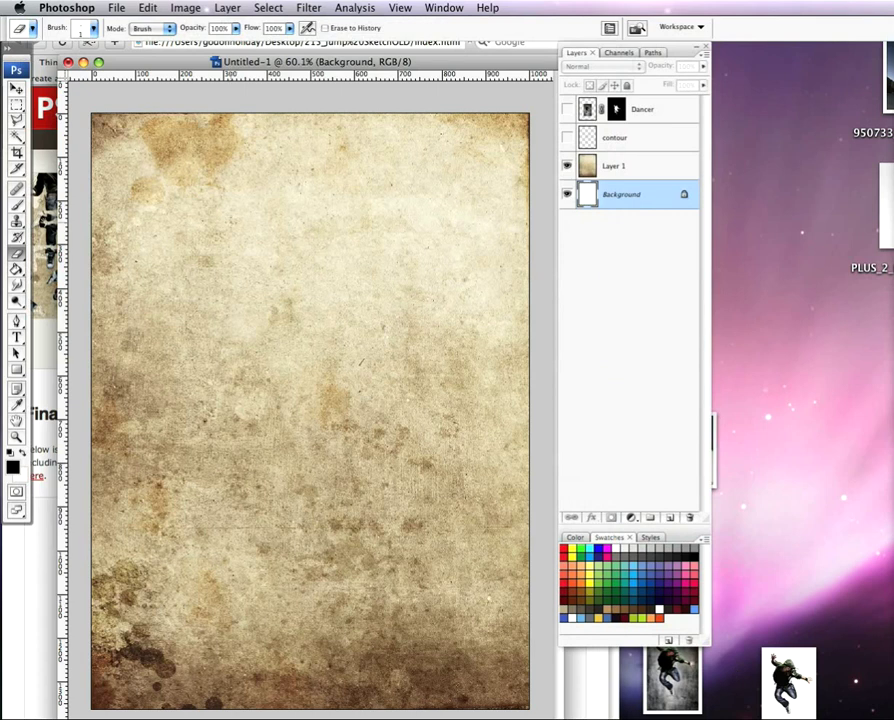
{"action": "left_click", "coordinate": [650, 178]}
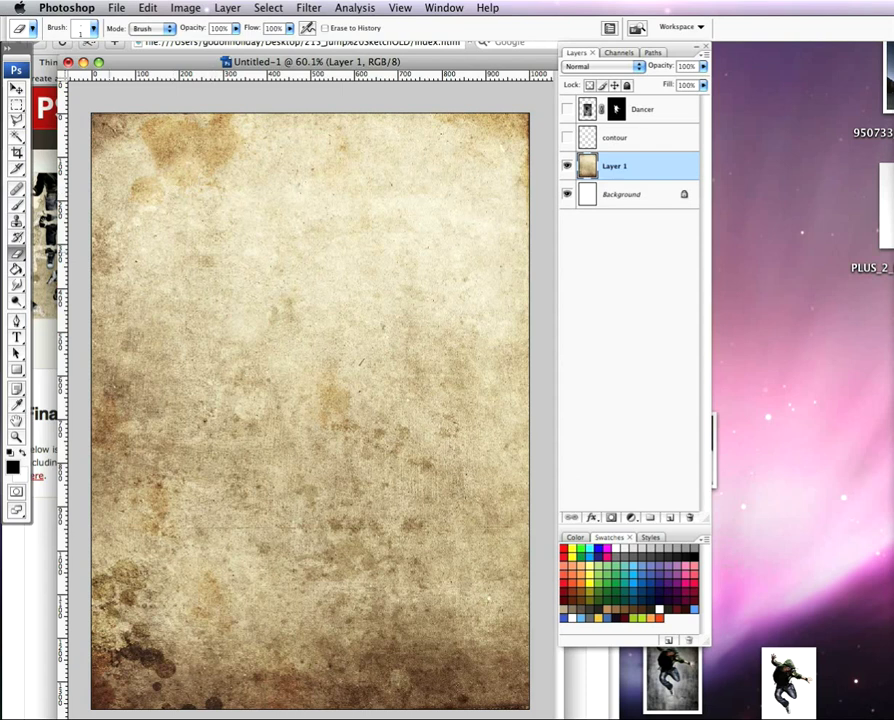
{"action": "key", "text": "F9"}
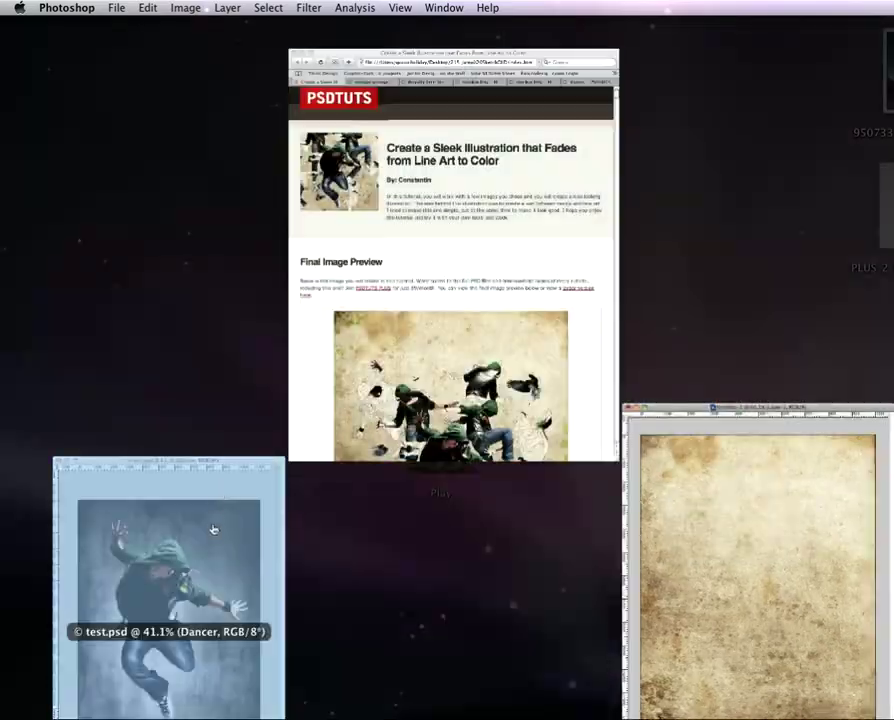
{"action": "left_click", "coordinate": [214, 532]}
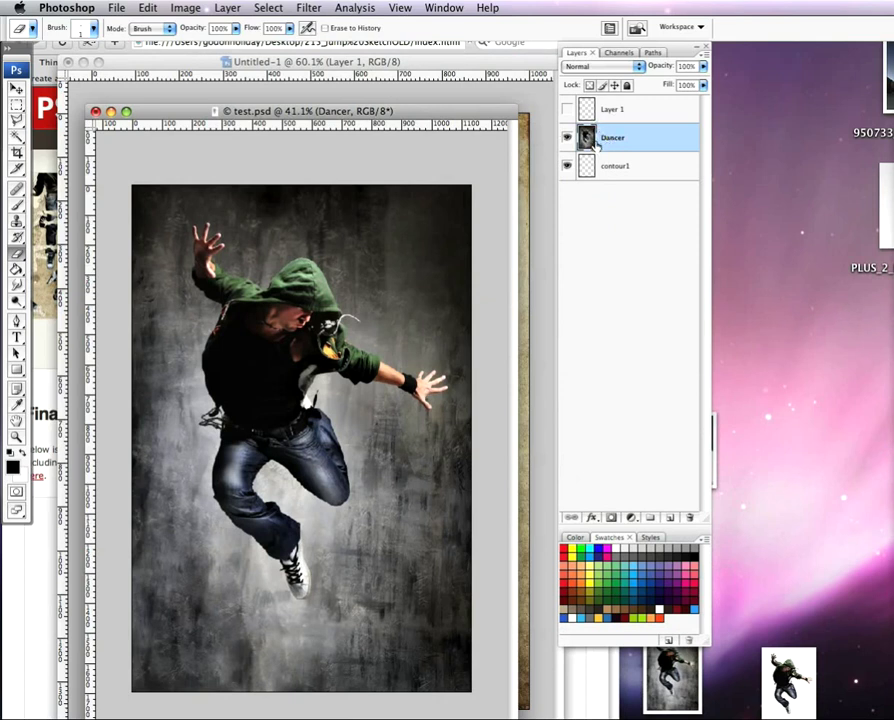
Show Layer 1 and hide the Dancer and contour1 layers to examine the isolated shoe outline up close
{"action": "left_click", "coordinate": [630, 116]}
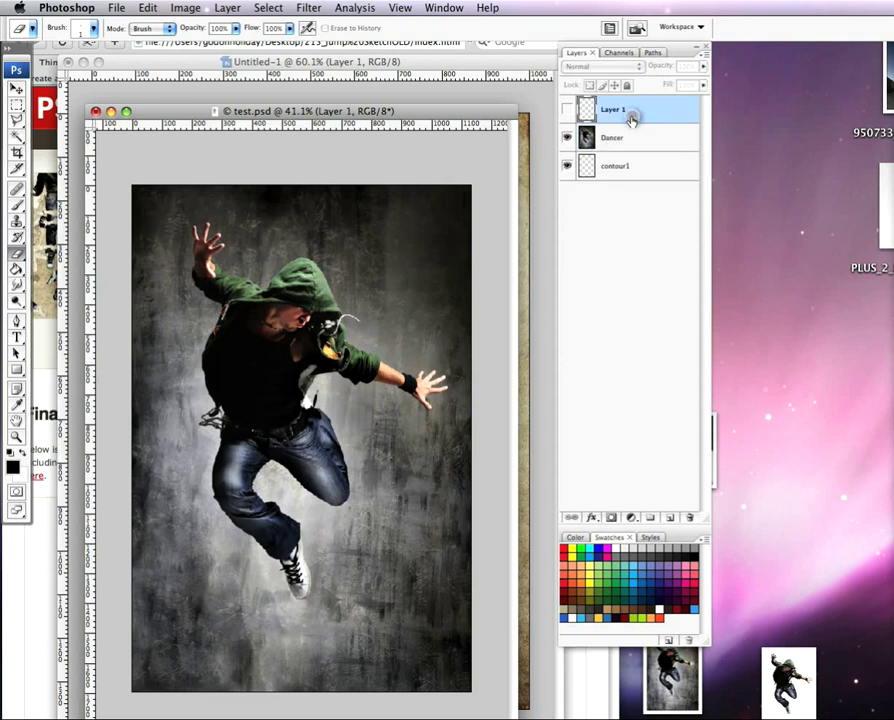
{"action": "left_click", "coordinate": [569, 109]}
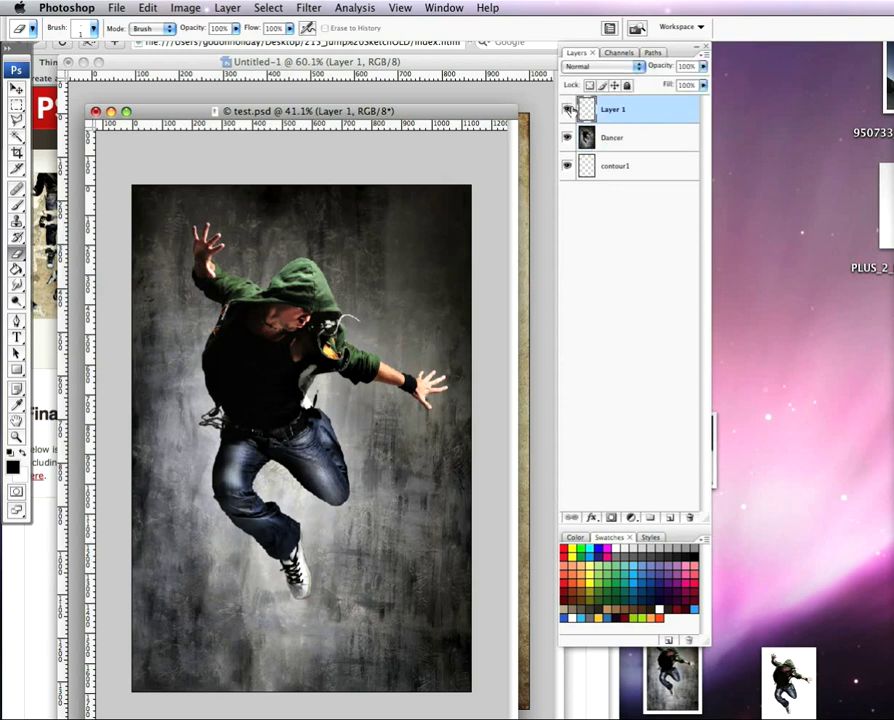
{"action": "left_click", "coordinate": [569, 109]}
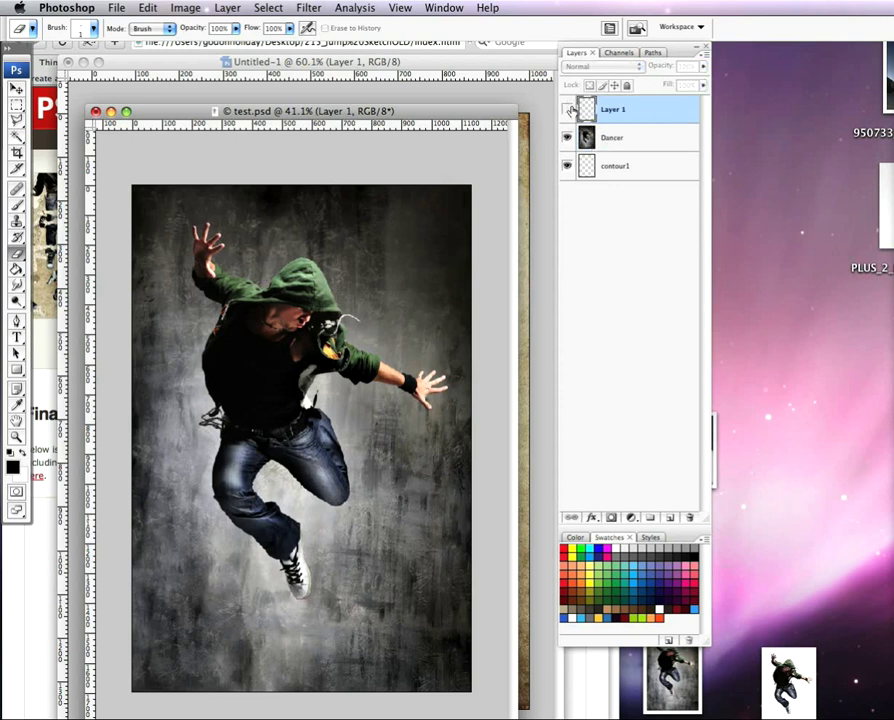
{"action": "left_click", "coordinate": [569, 109]}
{"action": "left_click", "coordinate": [568, 138]}
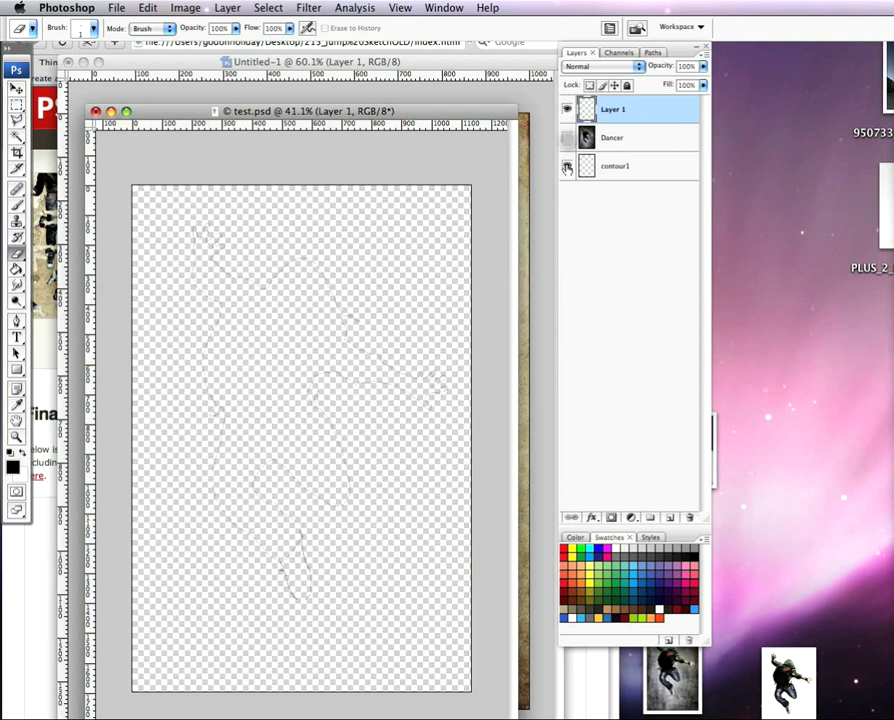
{"action": "left_click", "coordinate": [567, 167]}
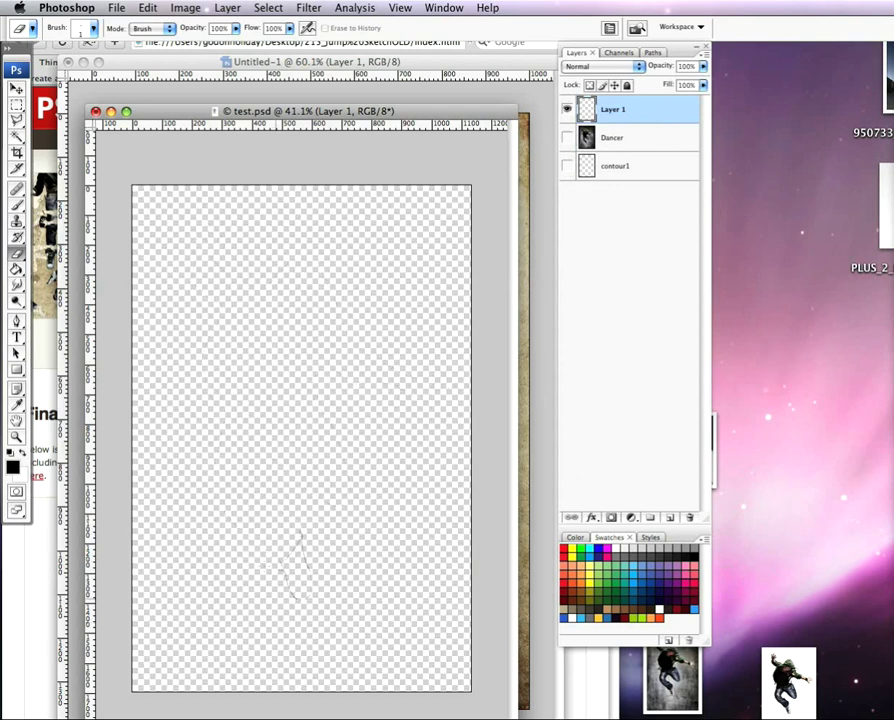
{"action": "scroll", "coordinate": [295, 535], "scroll_direction": "up", "scroll_amount": 5}
{"action": "scroll", "coordinate": [295, 450], "scroll_direction": "down", "scroll_amount": 5}
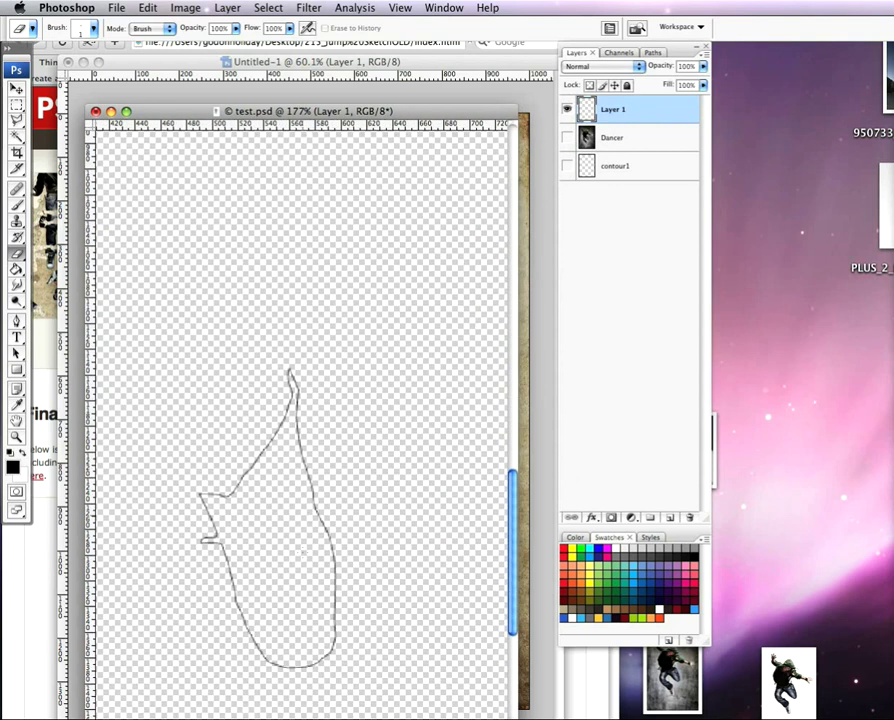
{"action": "scroll", "coordinate": [300, 553], "scroll_direction": "up", "scroll_amount": 3}
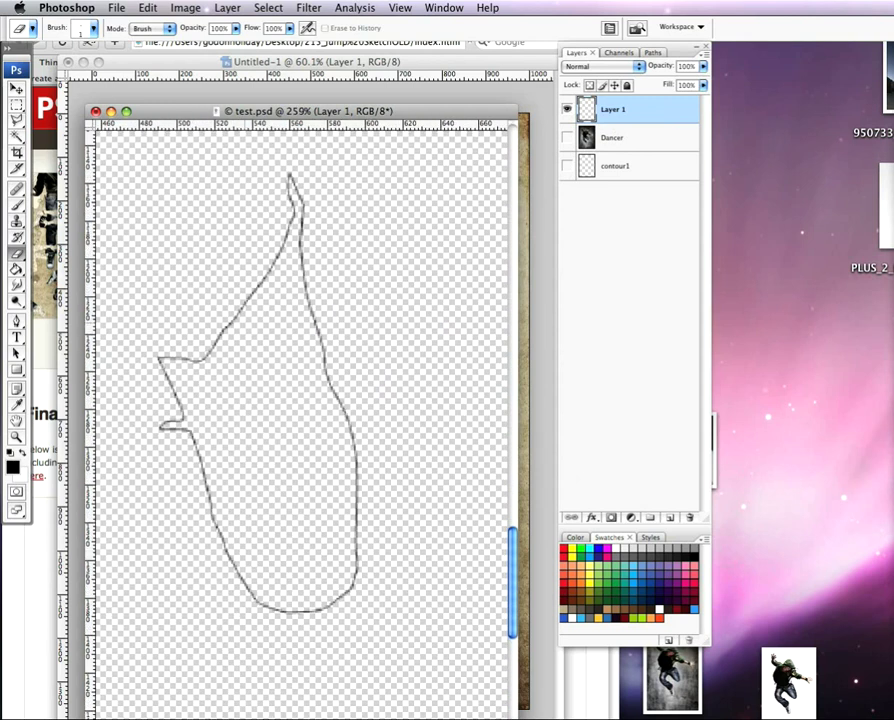
Replace the old shoe outline layer with a new empty layer above Dancer, and make the Dancer layer visible again
{"action": "left_click", "coordinate": [630, 142]}
{"action": "left_click", "coordinate": [656, 117]}
{"action": "left_click_drag", "start_coordinate": [658, 117], "coordinate": [690, 518]}
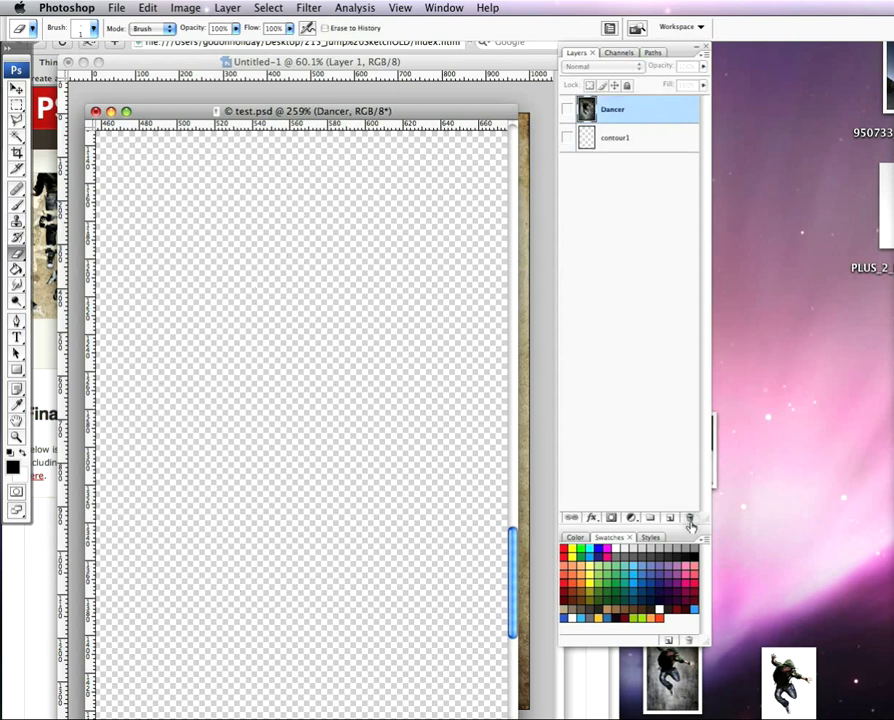
{"action": "left_click", "coordinate": [670, 517]}
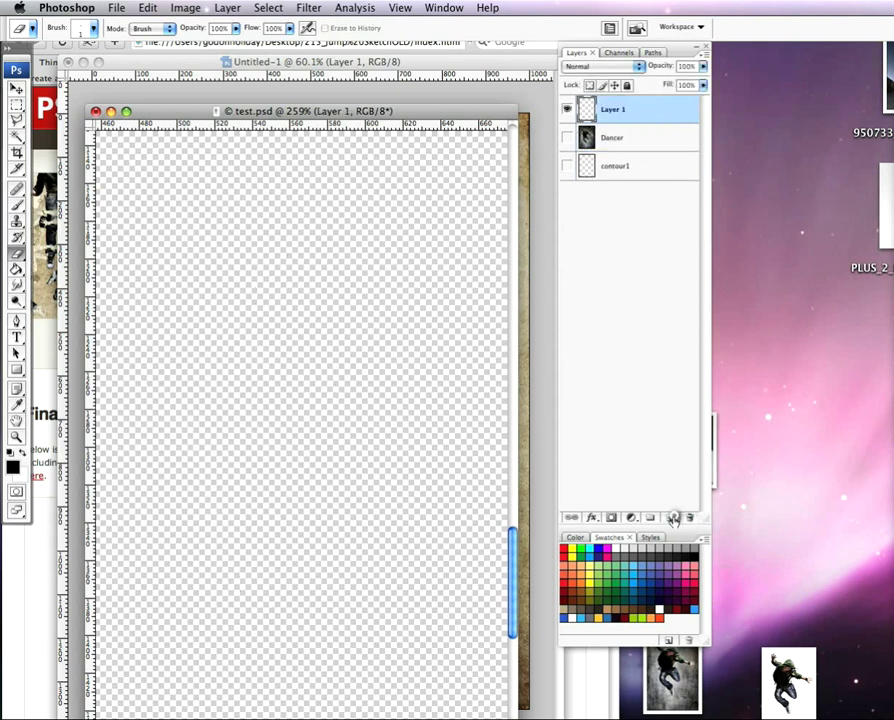
{"action": "left_click", "coordinate": [567, 137]}
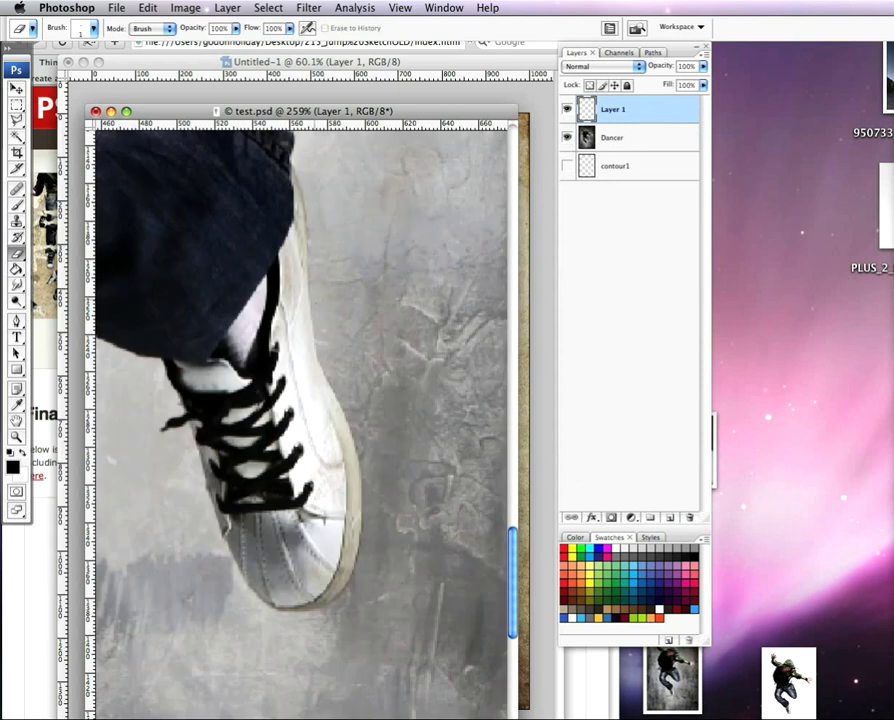
Trace a Pen path from the trouser hem along the shoe's outer sole edge and around the toe
{"action": "key", "text": "p"}
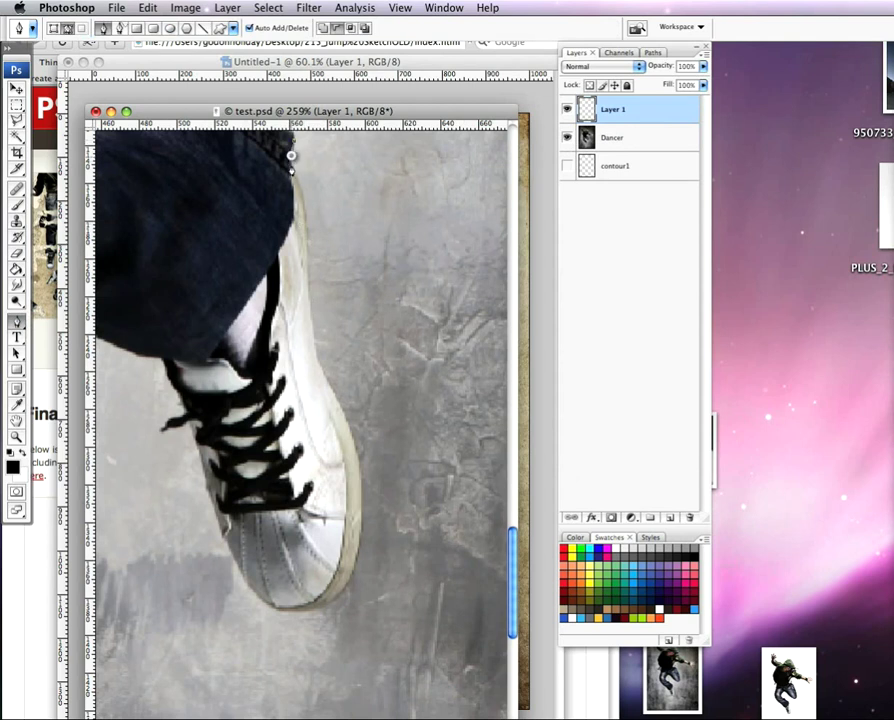
{"action": "left_click", "coordinate": [293, 167]}
{"action": "left_click_drag", "start_coordinate": [306, 237], "coordinate": [309, 282]}
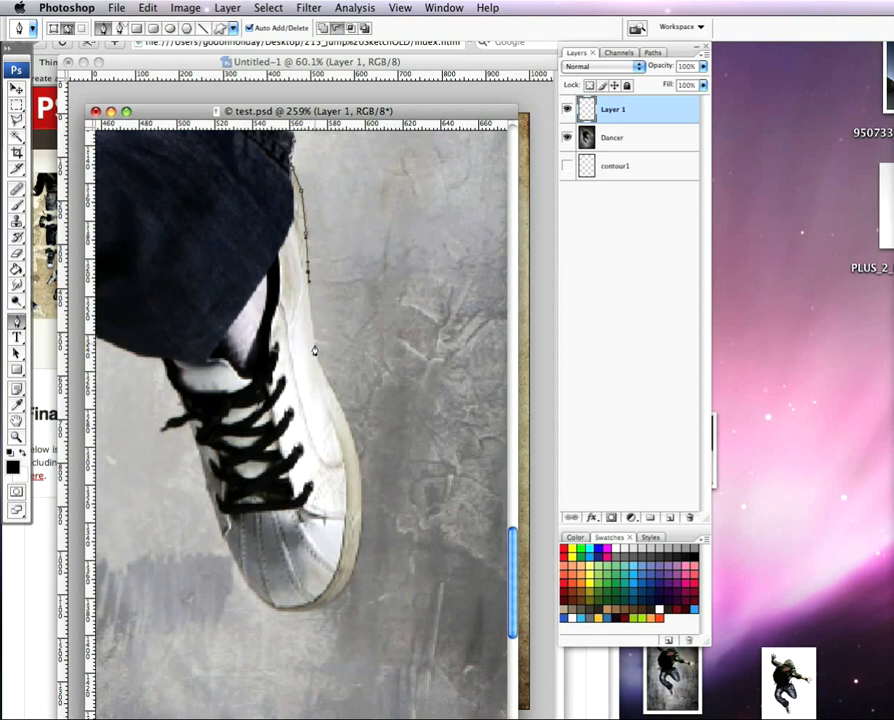
{"action": "left_click_drag", "start_coordinate": [314, 342], "coordinate": [342, 405]}
{"action": "left_click_drag", "start_coordinate": [352, 436], "coordinate": [362, 502]}
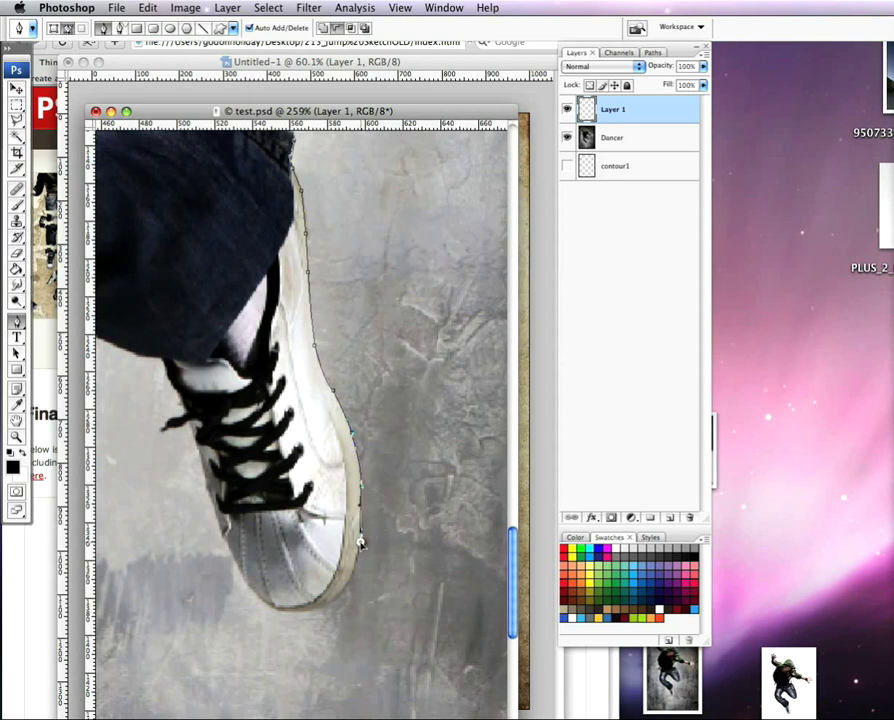
{"action": "left_click_drag", "start_coordinate": [360, 543], "coordinate": [285, 620]}
Continue the path up the shoe's other side, around the laces and trouser hem, across the leg, and close it at its starting point
{"action": "left_click_drag", "start_coordinate": [228, 553], "coordinate": [235, 563]}
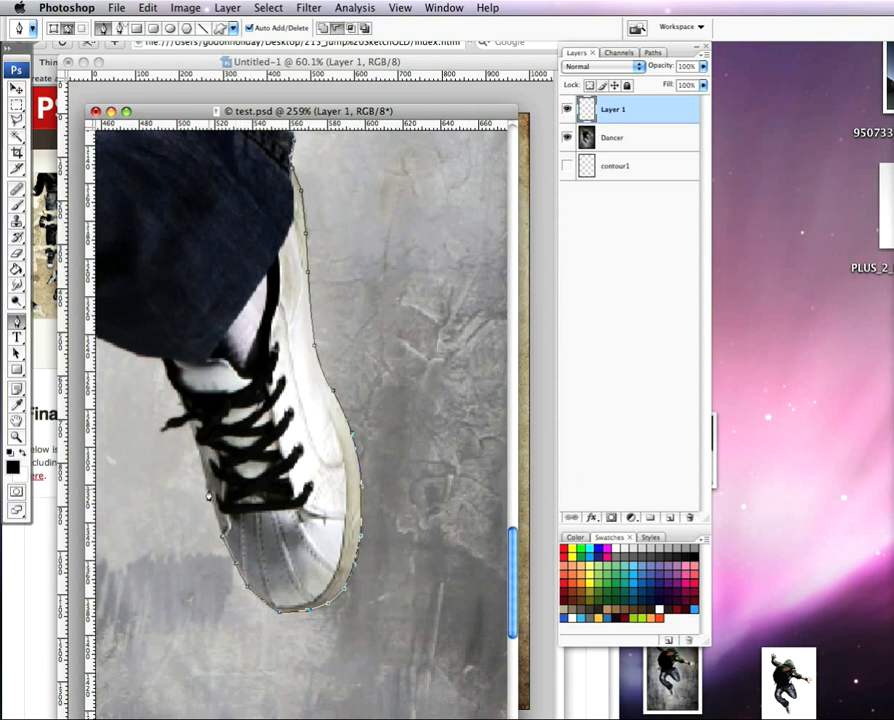
{"action": "left_click_drag", "start_coordinate": [200, 471], "coordinate": [205, 484]}
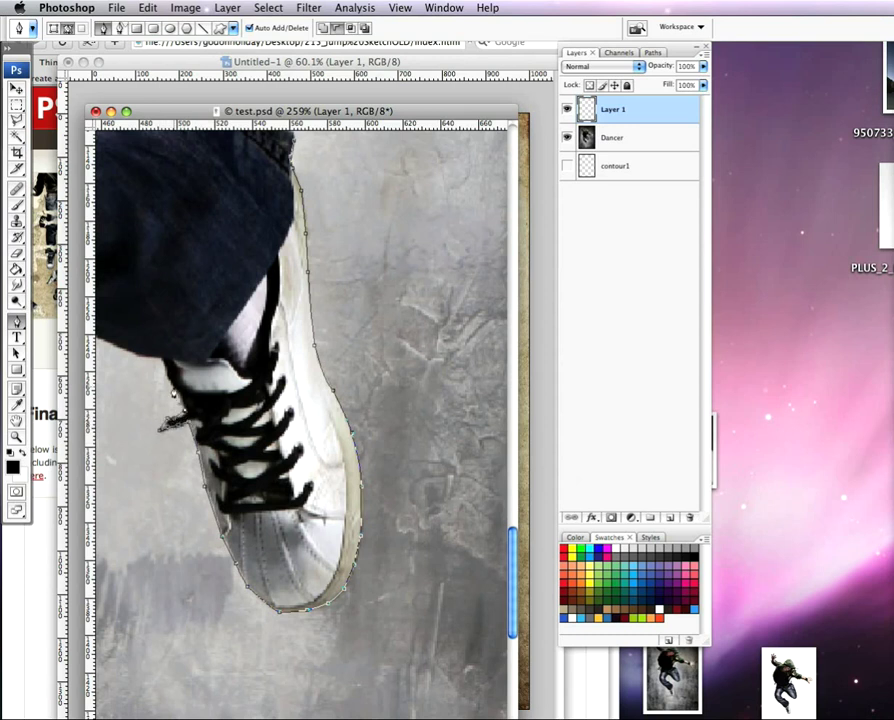
{"action": "left_click", "coordinate": [161, 364]}
{"action": "mouse_move", "coordinate": [160, 363]}
{"action": "left_mouse_down"}
{"action": "mouse_move", "coordinate": [96, 340]}
{"action": "mouse_move", "coordinate": [152, 336]}
{"action": "mouse_move", "coordinate": [362, 364]}
{"action": "left_mouse_up"}
{"action": "mouse_move", "coordinate": [234, 296]}
{"action": "left_mouse_down"}
{"action": "mouse_move", "coordinate": [265, 406]}
{"action": "mouse_move", "coordinate": [245, 409]}
{"action": "mouse_move", "coordinate": [201, 358]}
{"action": "mouse_move", "coordinate": [170, 349]}
{"action": "mouse_move", "coordinate": [134, 309]}
{"action": "left_mouse_up"}
{"action": "mouse_move", "coordinate": [175, 257]}
{"action": "left_mouse_down"}
{"action": "mouse_move", "coordinate": [288, 204]}
{"action": "mouse_move", "coordinate": [353, 203]}
{"action": "mouse_move", "coordinate": [412, 226]}
{"action": "mouse_move", "coordinate": [242, 202]}
{"action": "left_mouse_up"}
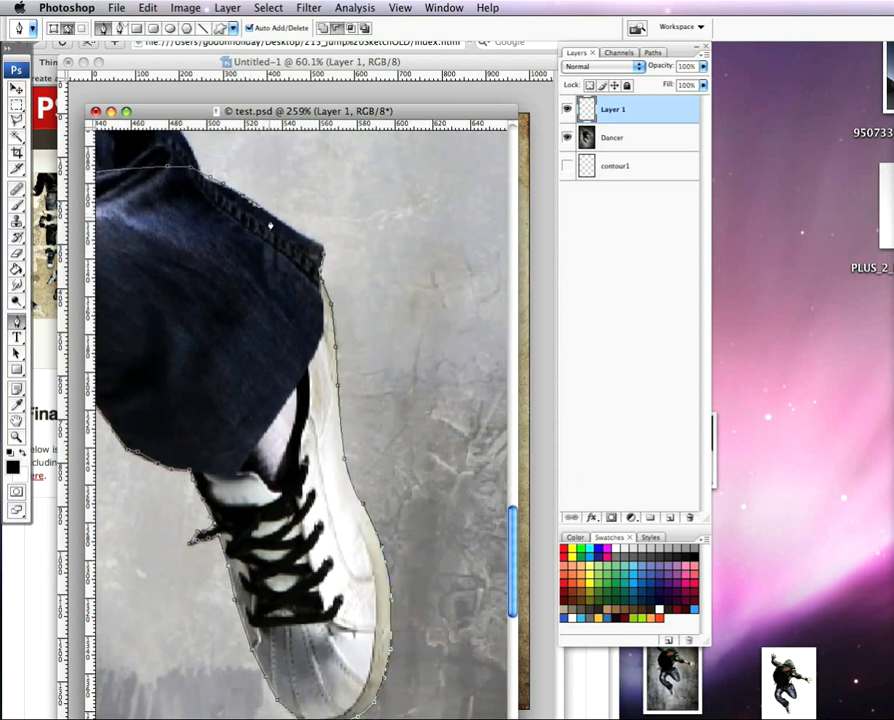
{"action": "left_click", "coordinate": [323, 256]}
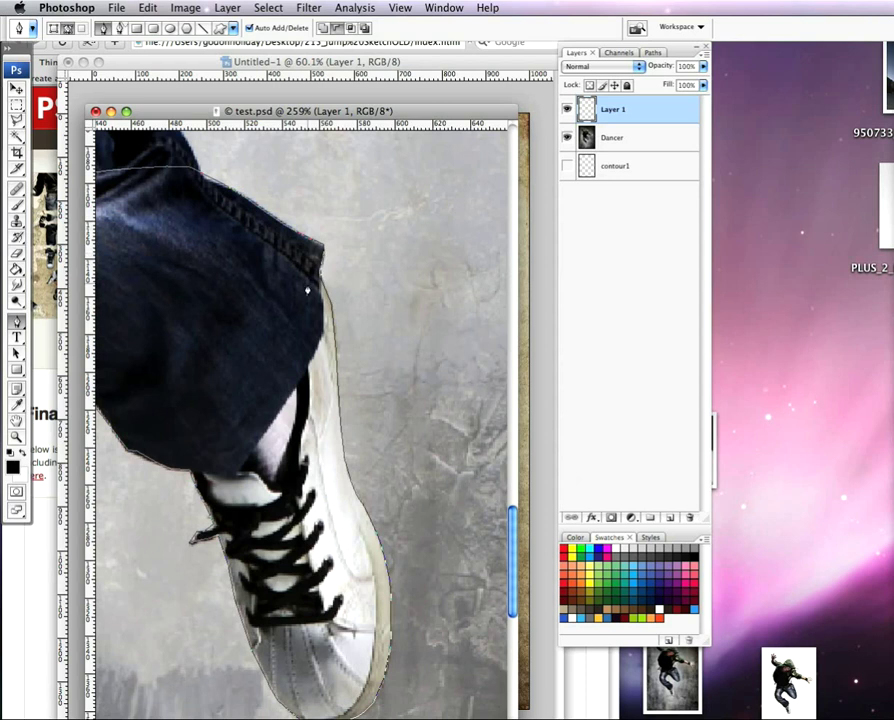
Select the Brush tool with a 1 px diameter, 100% hardness tip in Normal mode
{"action": "scroll", "coordinate": [306, 292], "scroll_direction": "down", "scroll_amount": 4}
{"action": "scroll", "coordinate": [290, 340], "scroll_direction": "down", "scroll_amount": 3}
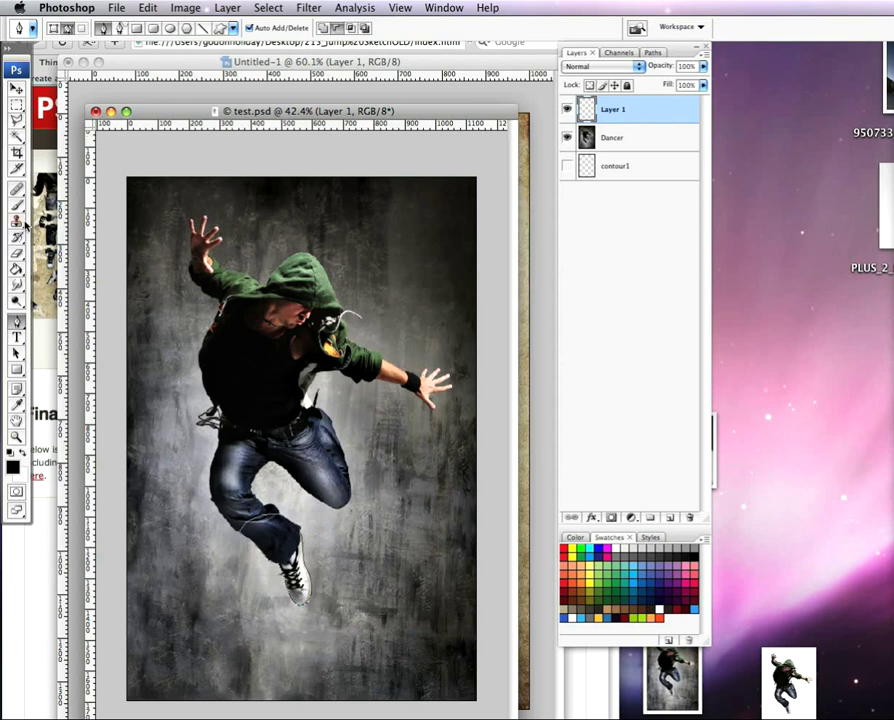
{"action": "left_click", "coordinate": [16, 204]}
{"action": "left_click", "coordinate": [83, 33]}
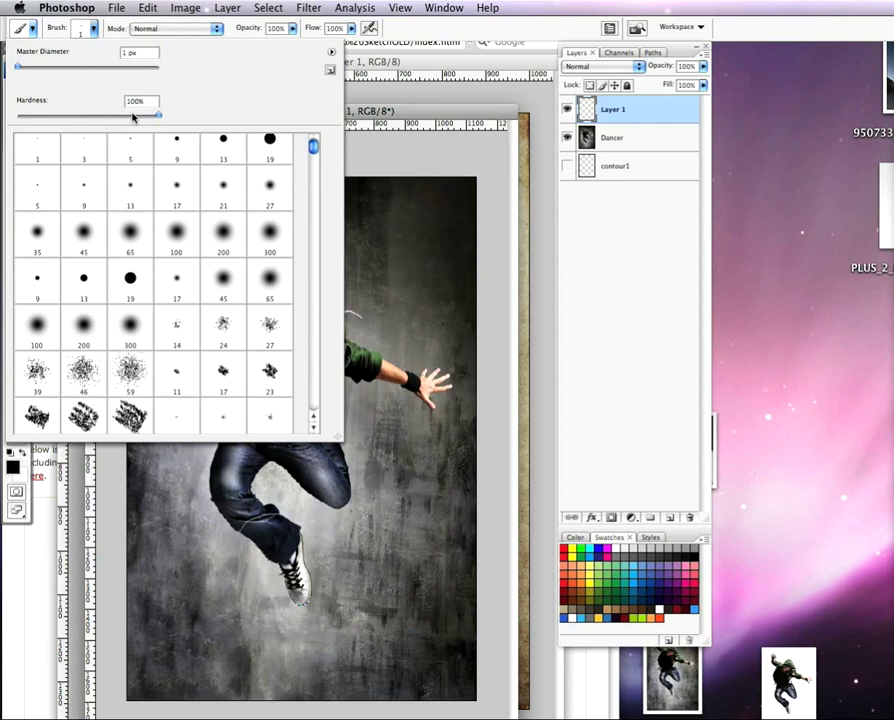
{"action": "left_click", "coordinate": [162, 28]}
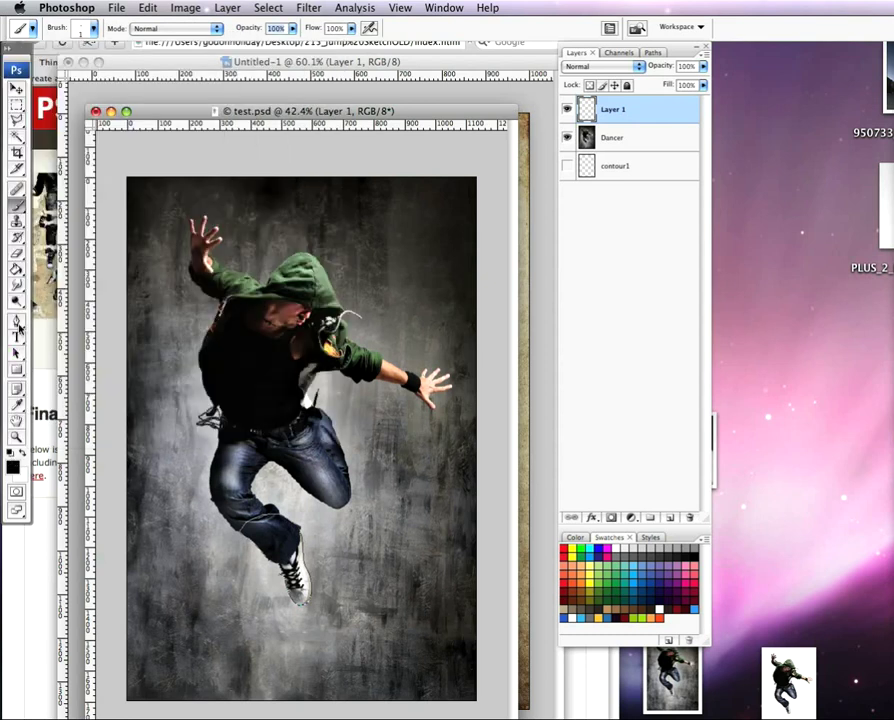
Stroke the closed shoe path on Layer 1 with the Brush, leaving Simulate Pressure off, and check the resulting outline
{"action": "left_click", "coordinate": [16, 320]}
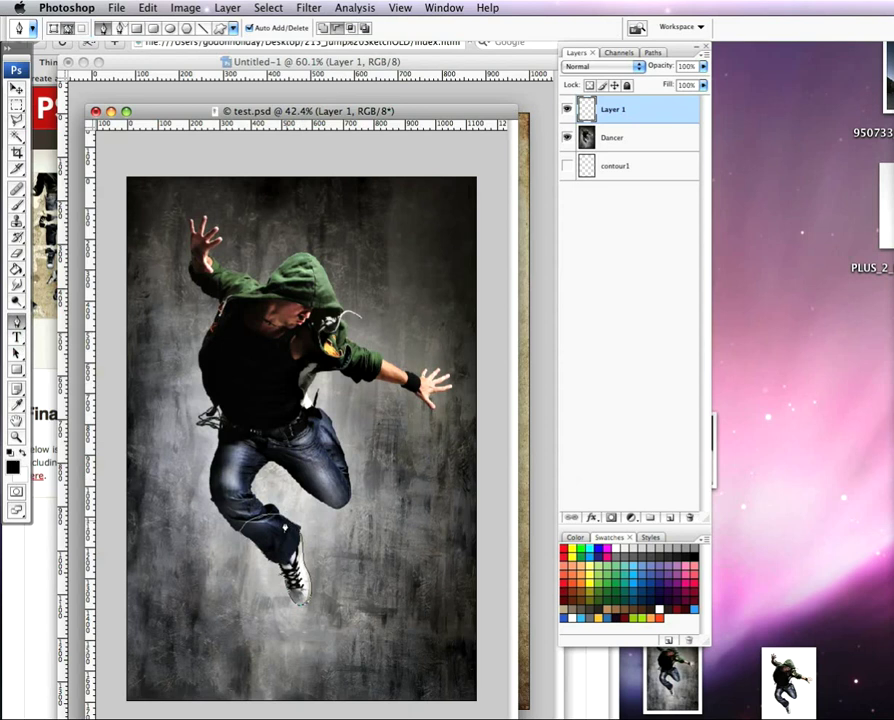
{"action": "scroll", "coordinate": [264, 555], "scroll_direction": "up", "scroll_amount": 7}
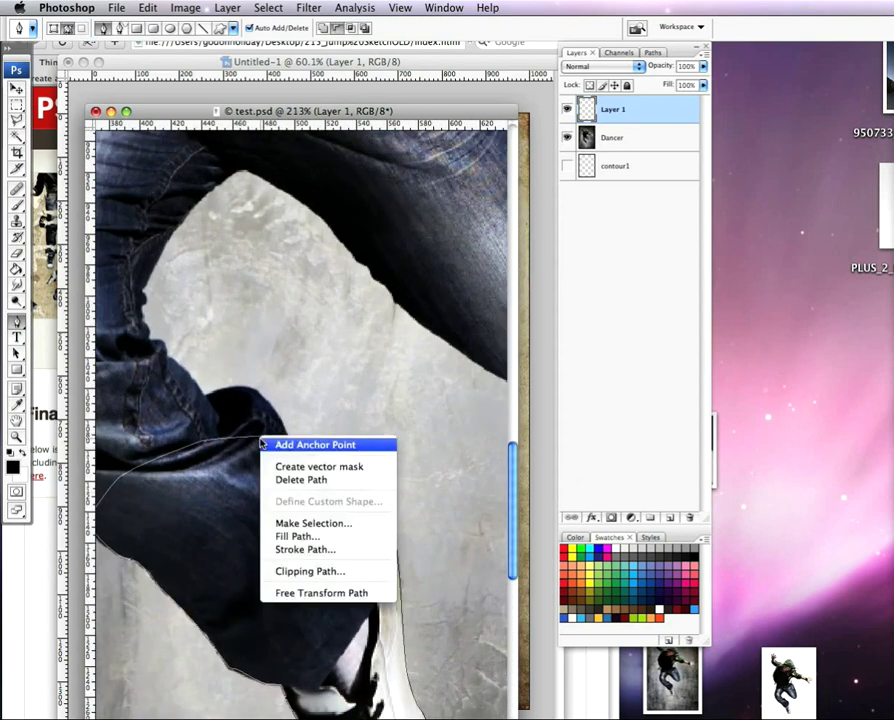
{"action": "left_click", "coordinate": [308, 549]}
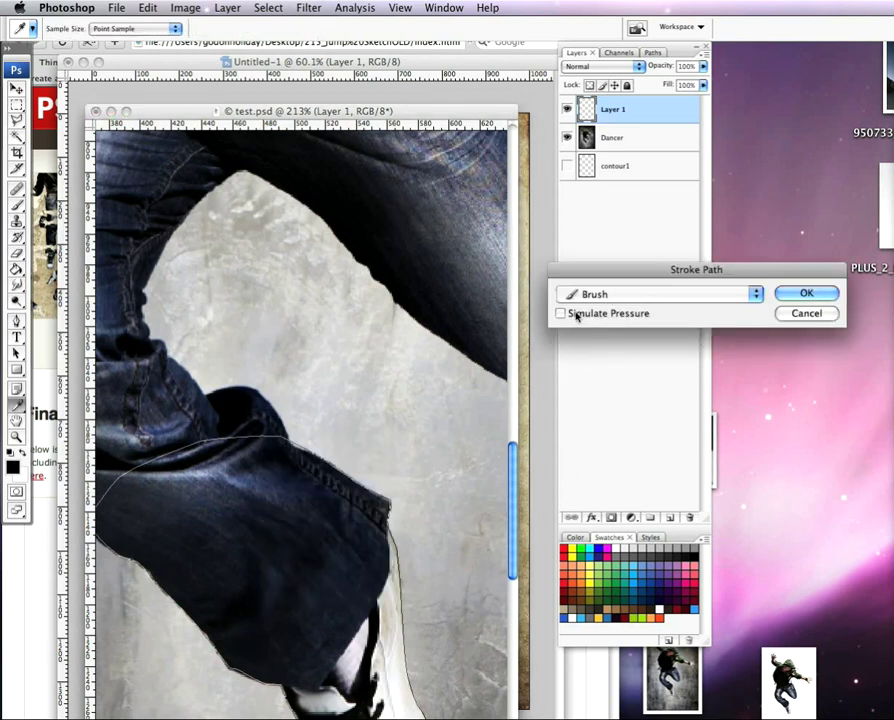
{"action": "left_click", "coordinate": [803, 294]}
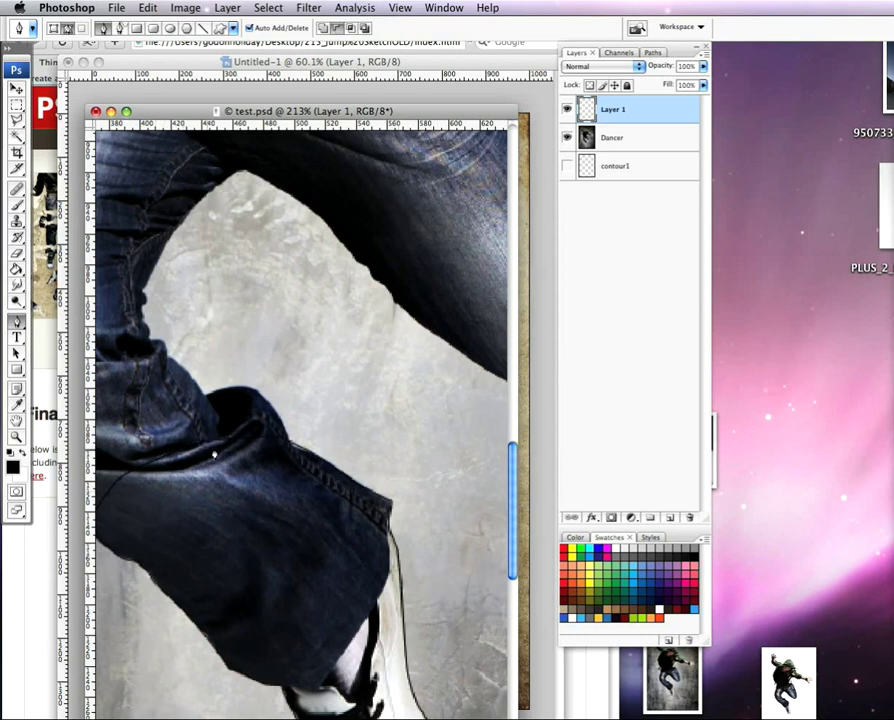
{"action": "left_click_drag", "start_coordinate": [268, 544], "coordinate": [206, 368]}
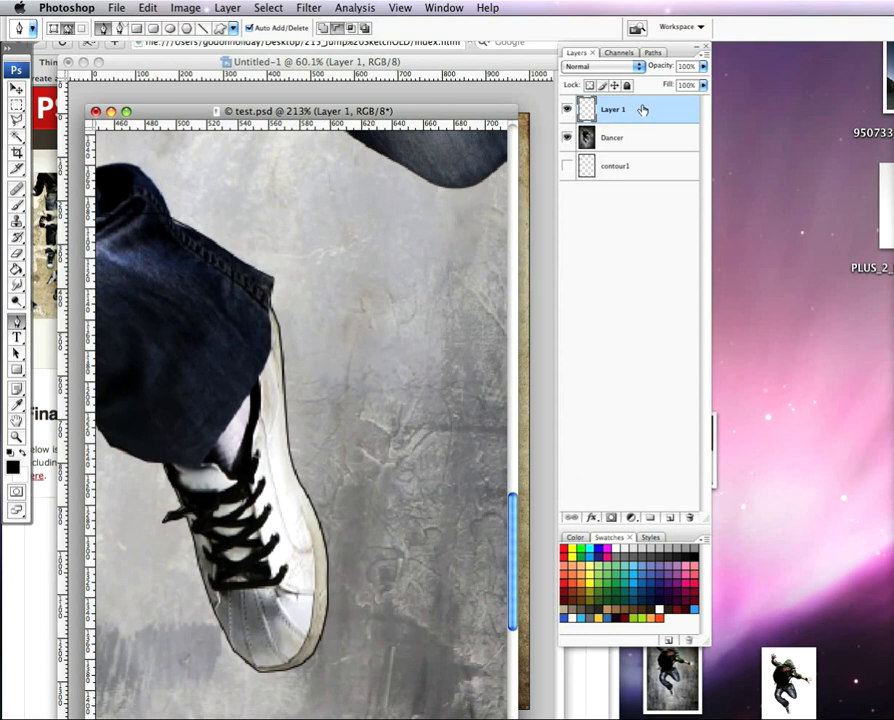
Place Layer 1 below Dancer, display only the contour1 layer, and examine the completed outline of the whole figure
{"action": "left_click_drag", "start_coordinate": [672, 112], "coordinate": [646, 153]}
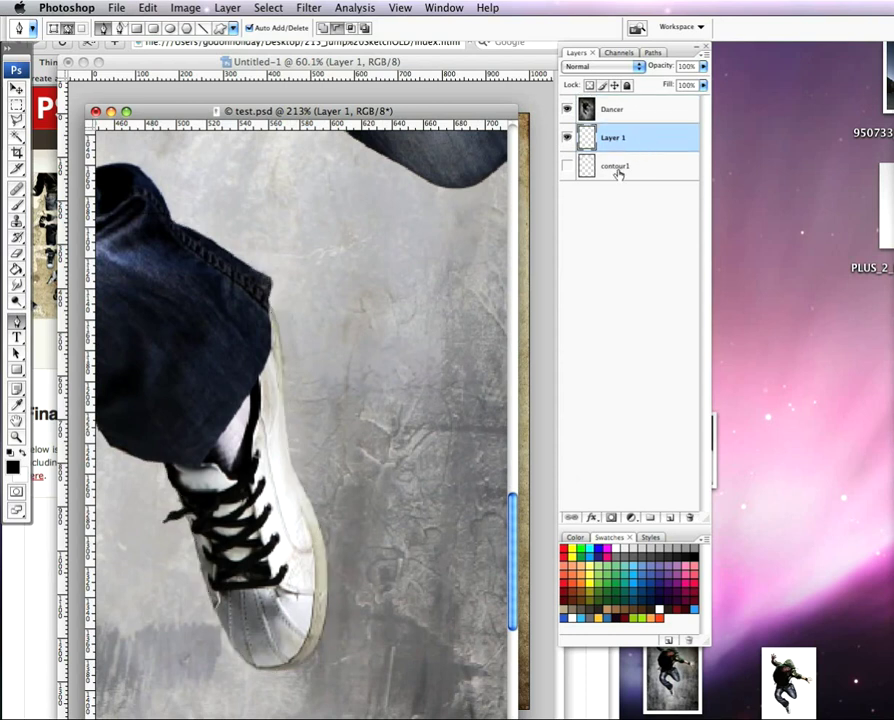
{"action": "left_click", "coordinate": [567, 137]}
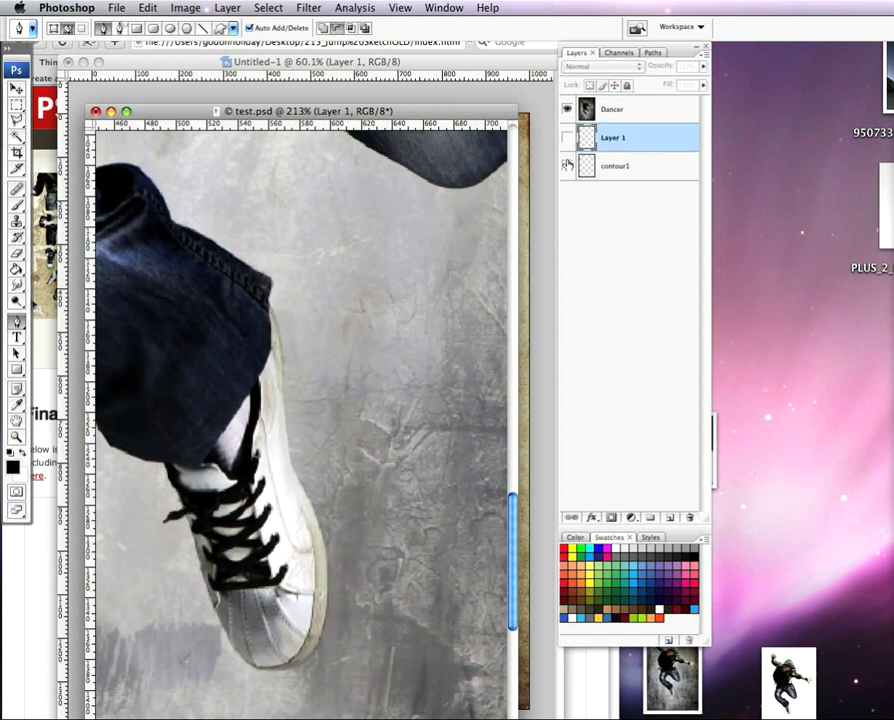
{"action": "left_click", "coordinate": [567, 166]}
{"action": "left_click", "coordinate": [567, 108]}
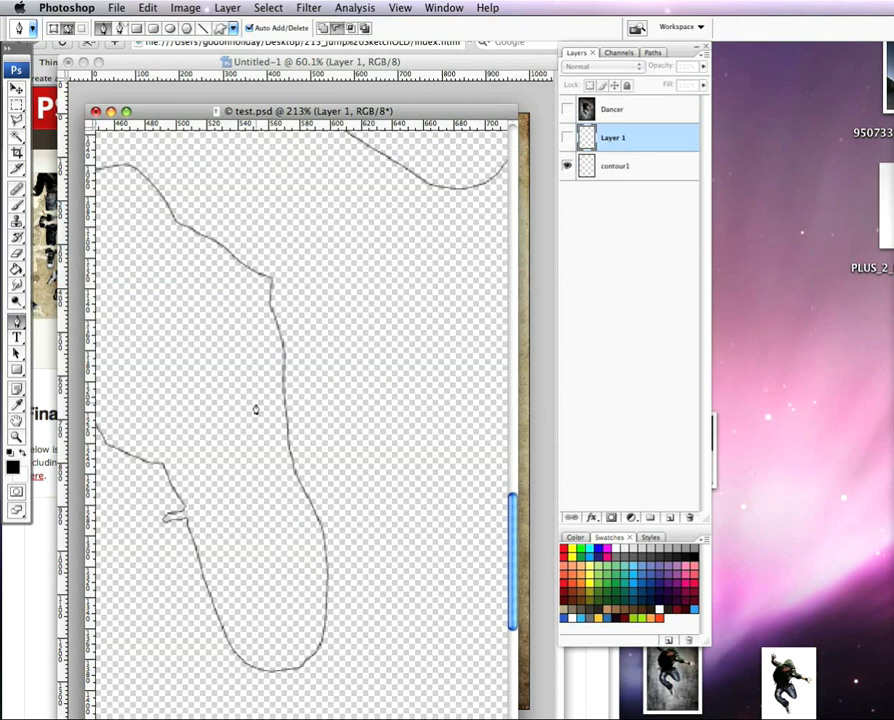
{"action": "scroll", "coordinate": [256, 410], "scroll_direction": "down", "scroll_amount": 10}
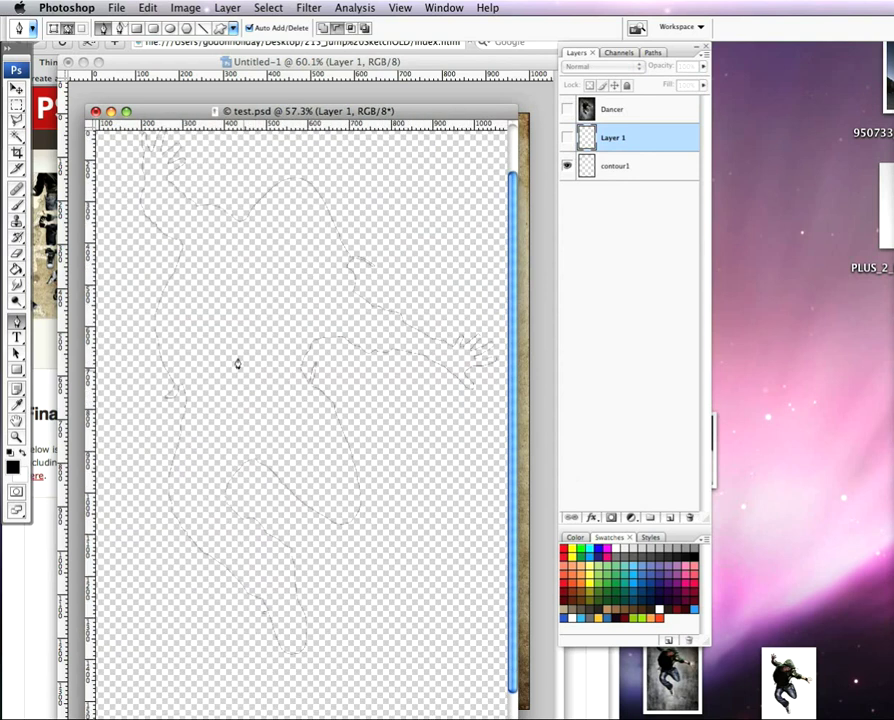
{"action": "scroll", "coordinate": [240, 385], "scroll_direction": "up", "scroll_amount": 5}
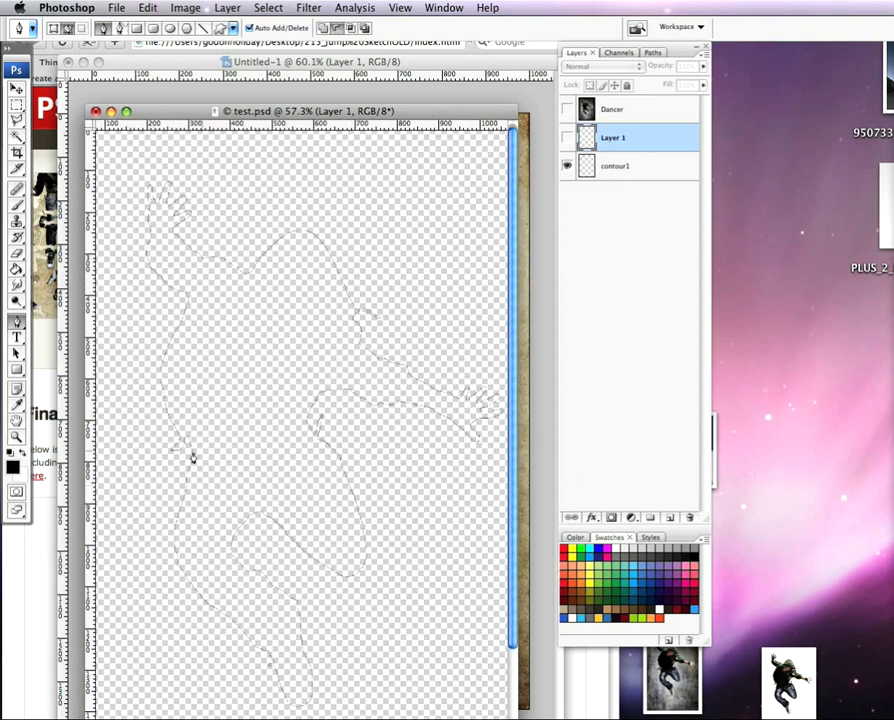
{"action": "scroll", "coordinate": [334, 432], "scroll_direction": "down", "scroll_amount": 4}
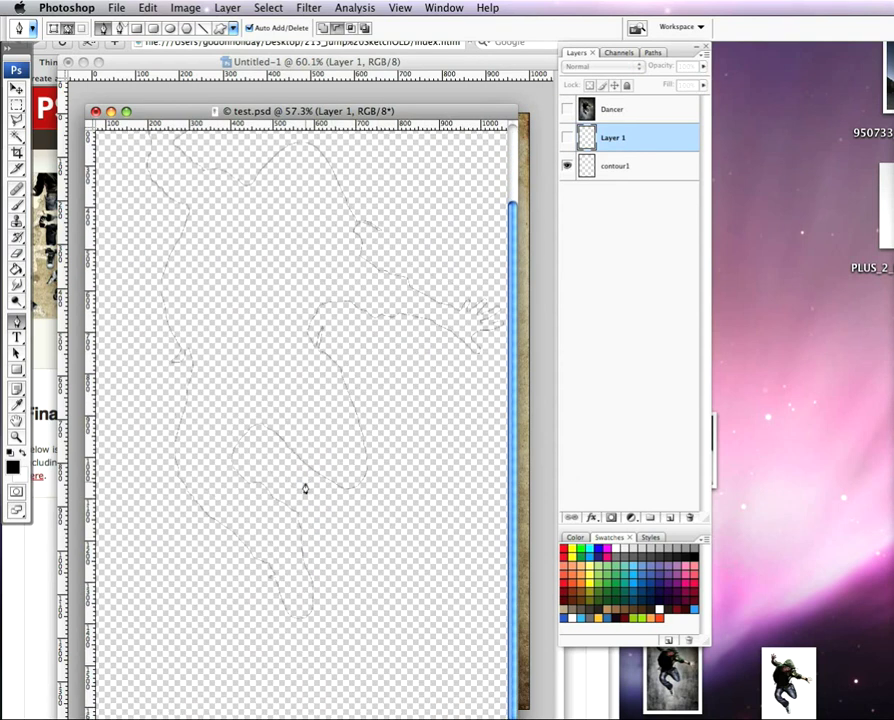
{"action": "scroll", "coordinate": [294, 594], "scroll_direction": "up", "scroll_amount": 6}
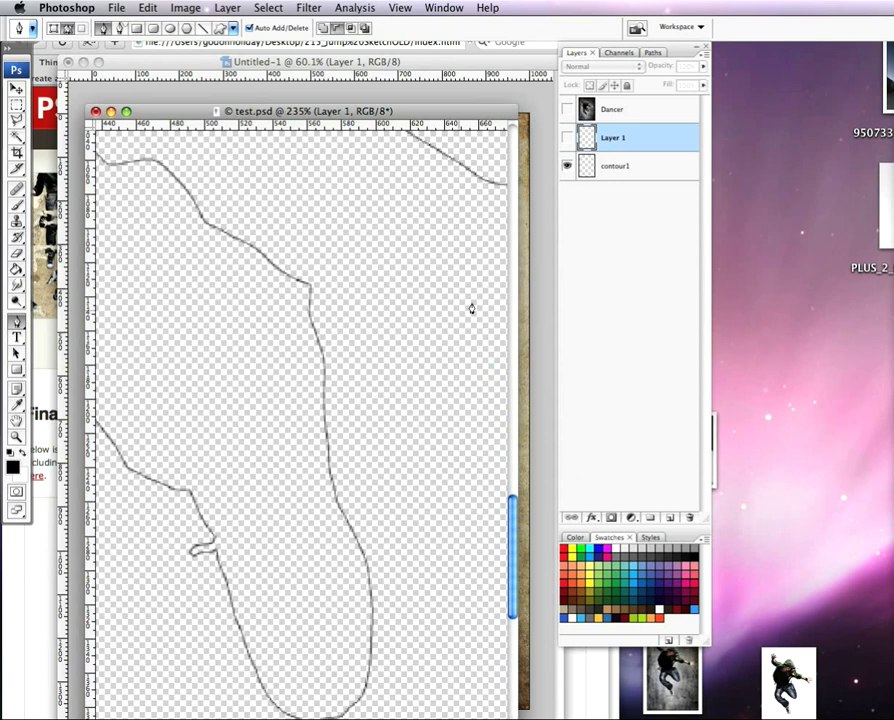
Show the Dancer layer again, then replace Layer 1 with a new layer named color beneath contour1
{"action": "left_click", "coordinate": [568, 109]}
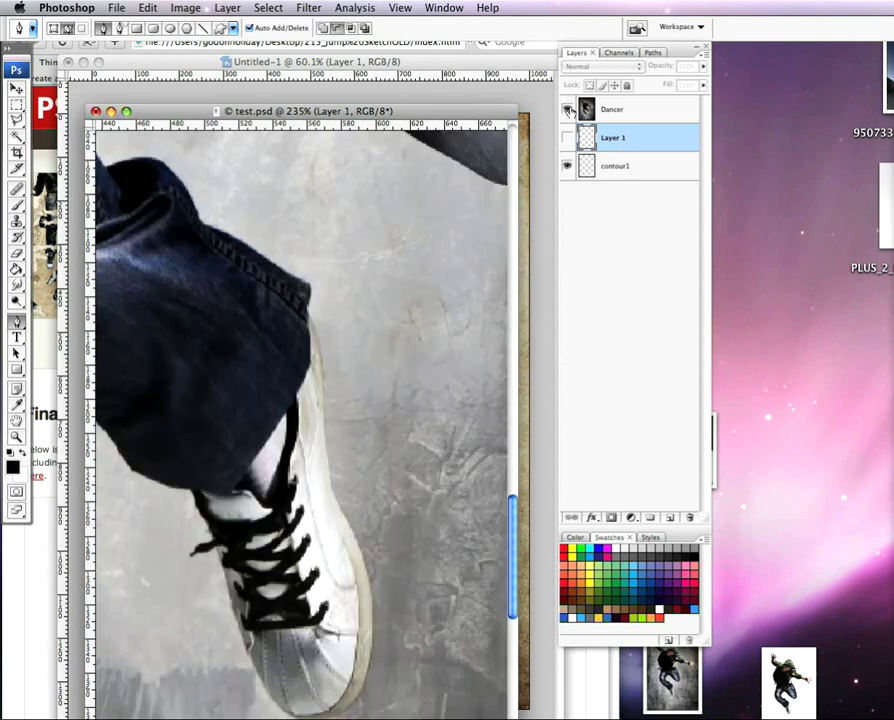
{"action": "left_click_drag", "start_coordinate": [644, 132], "coordinate": [689, 517]}
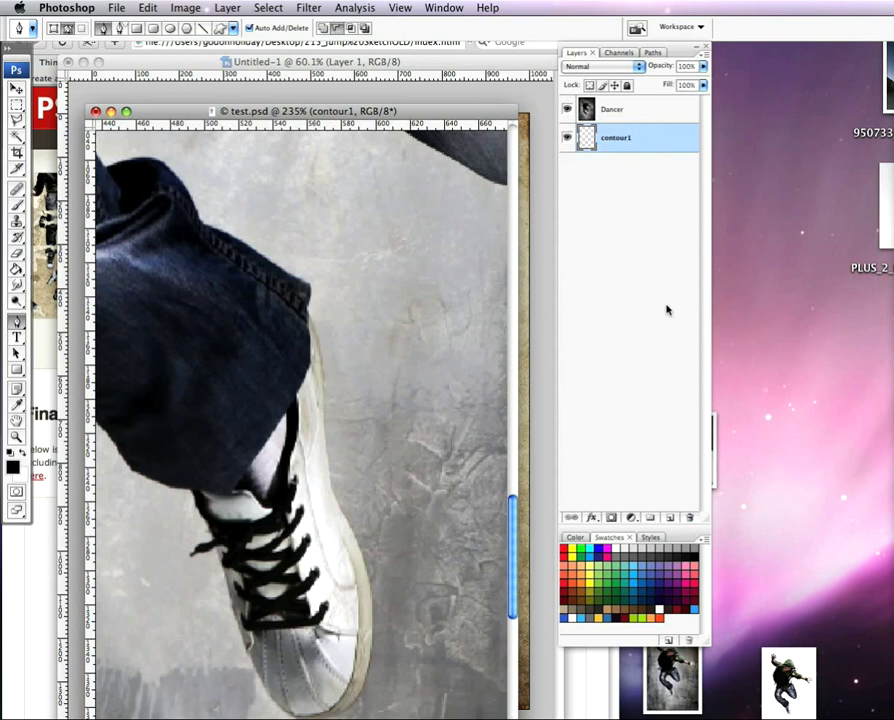
{"action": "left_click", "coordinate": [669, 516]}
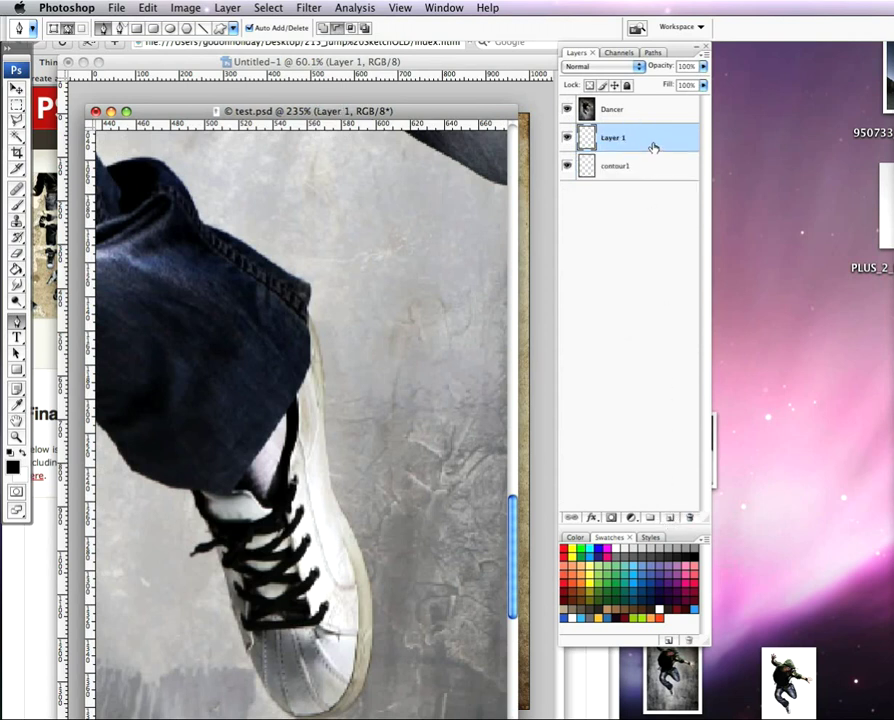
{"action": "left_click_drag", "start_coordinate": [653, 148], "coordinate": [653, 176]}
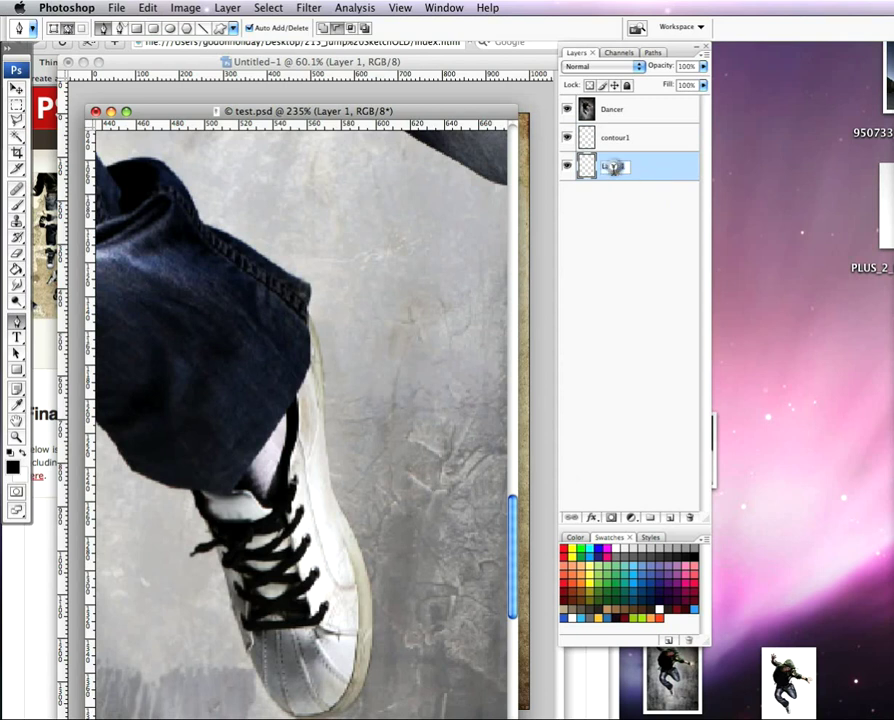
{"action": "type", "text": "d"}
{"action": "type", "text": "olor"}
{"action": "key", "text": "Return"}
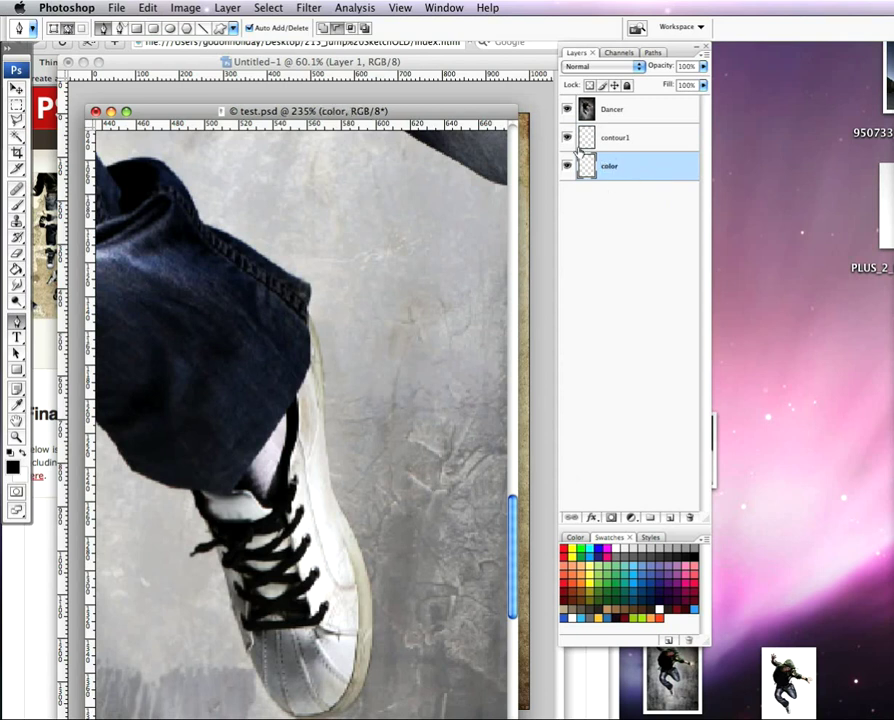
Load the saved dancer path as a selection while the color layer is active
{"action": "left_click", "coordinate": [651, 53]}
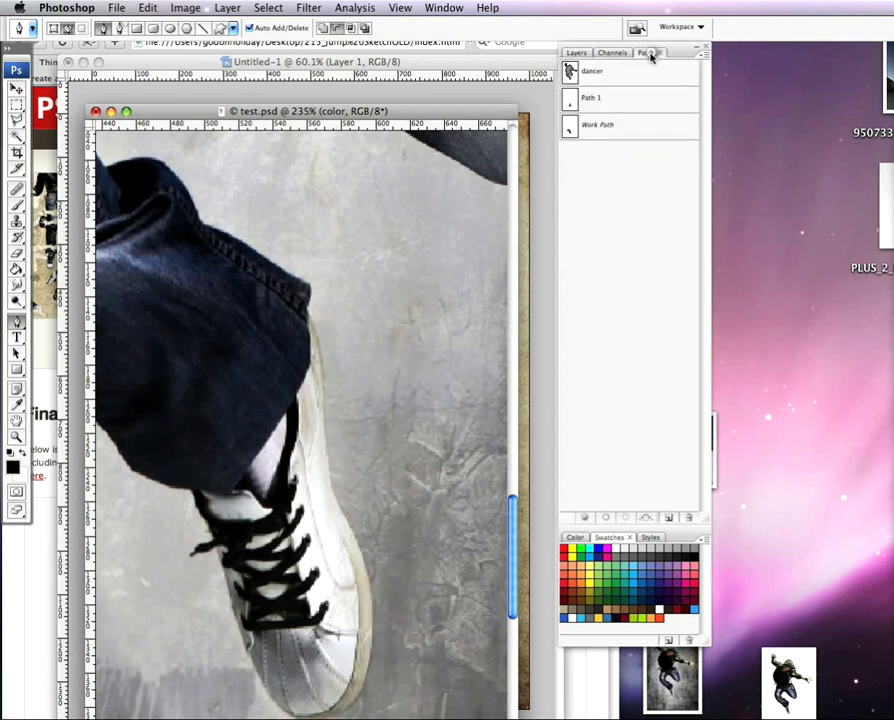
{"action": "left_click", "coordinate": [574, 70]}
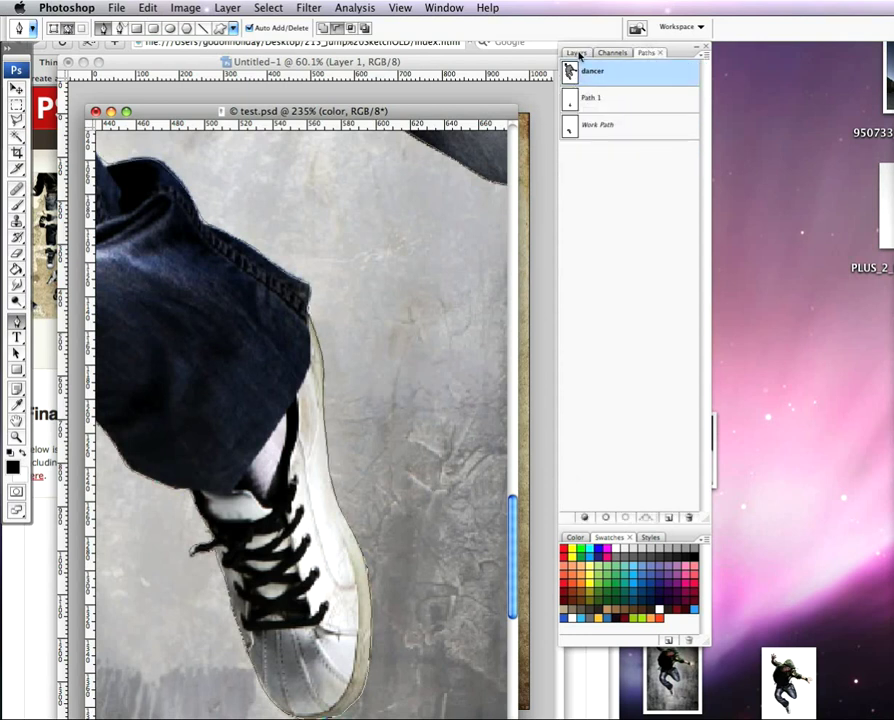
{"action": "left_click", "coordinate": [585, 55]}
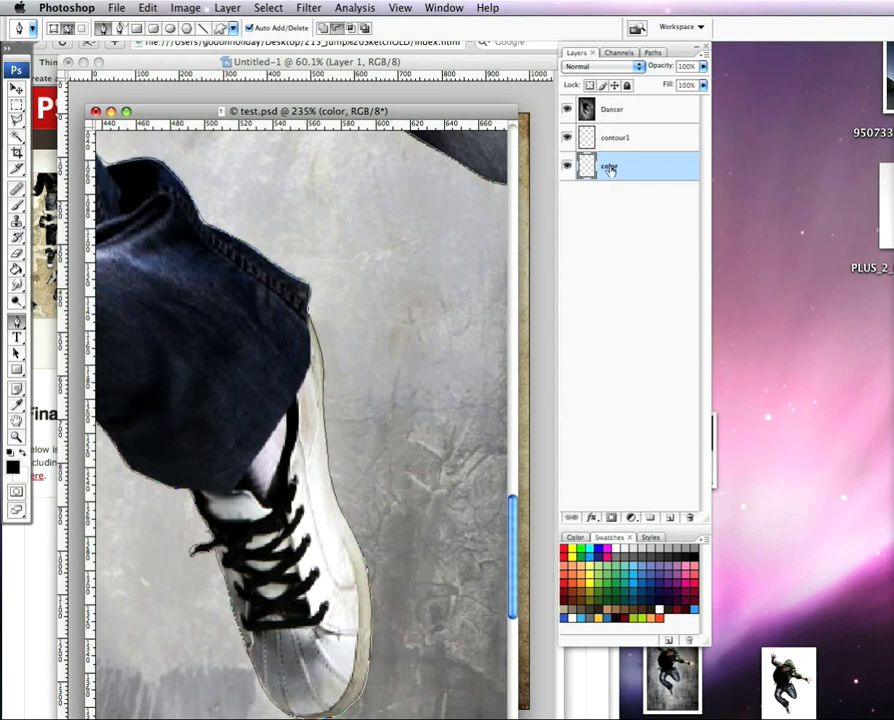
{"action": "key", "text": "super+Return"}
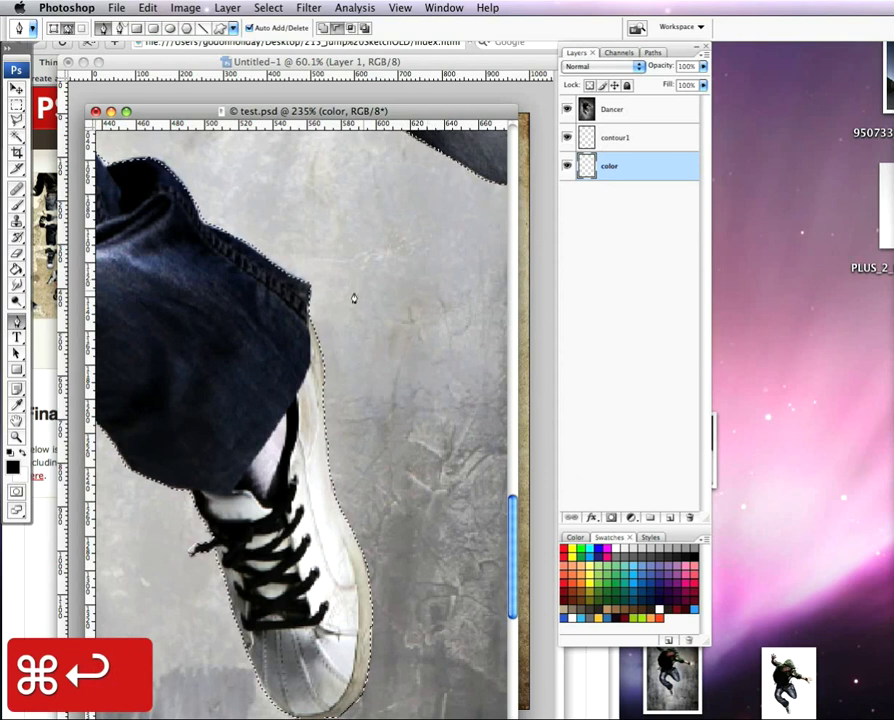
Select the Paint Bucket tool and set the foreground color to f7eedd
{"action": "scroll", "coordinate": [302, 300], "scroll_direction": "down", "scroll_amount": 6}
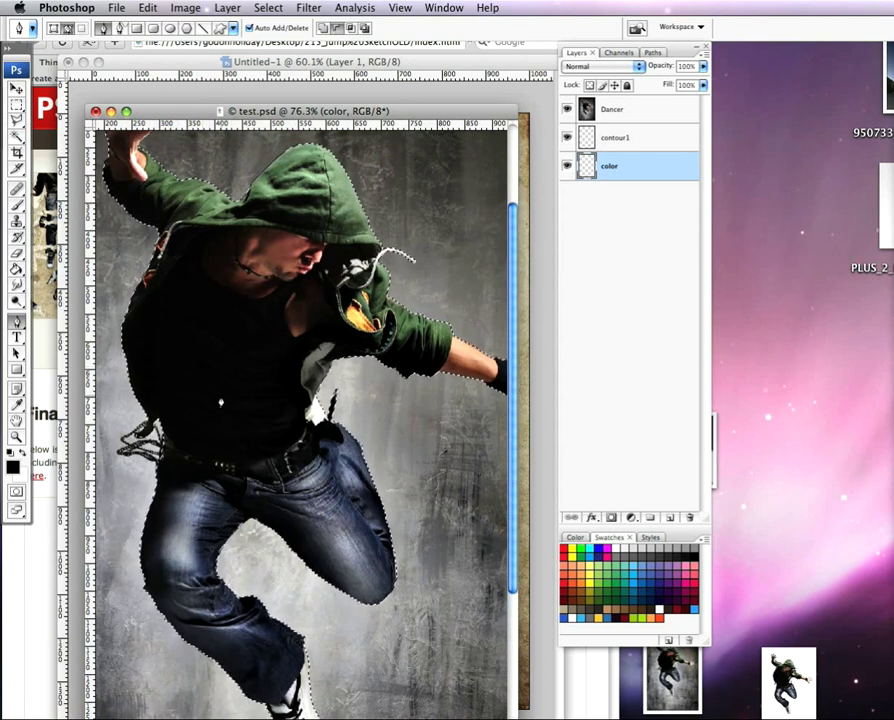
{"action": "key", "text": "g"}
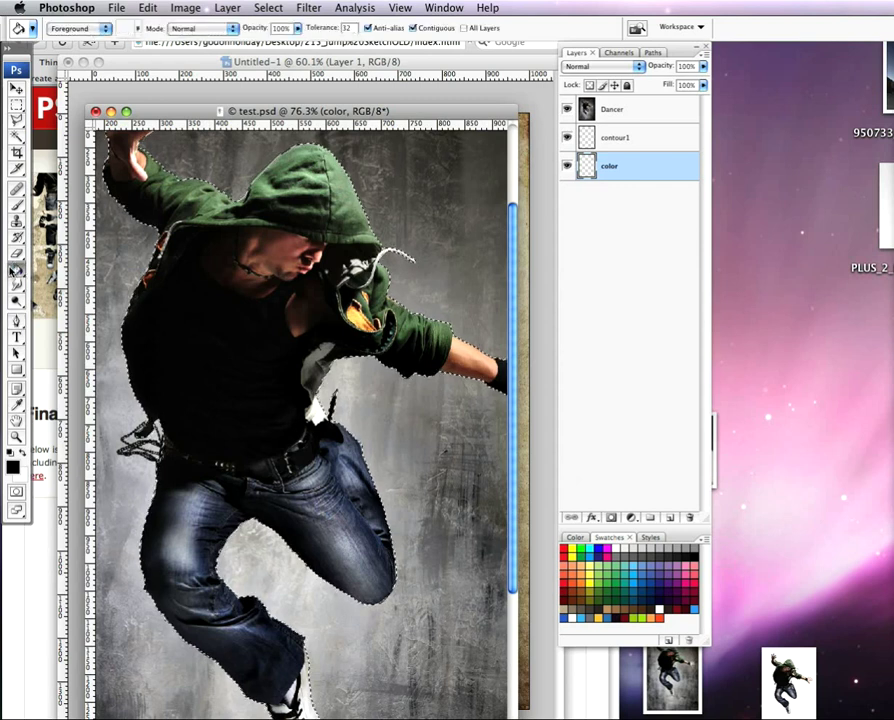
{"action": "left_click", "coordinate": [12, 461]}
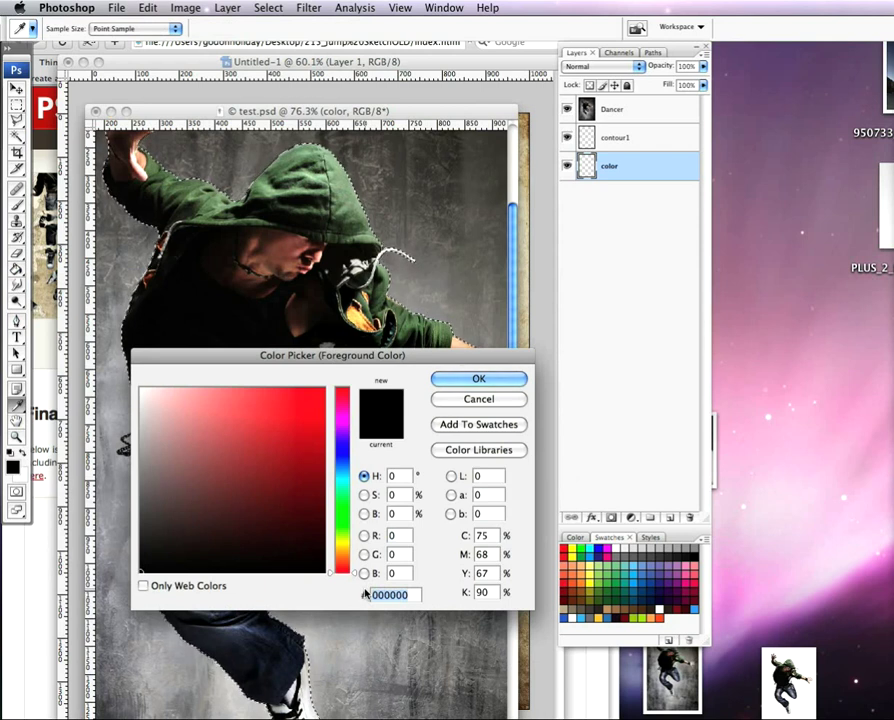
{"action": "type", "text": "f7"}
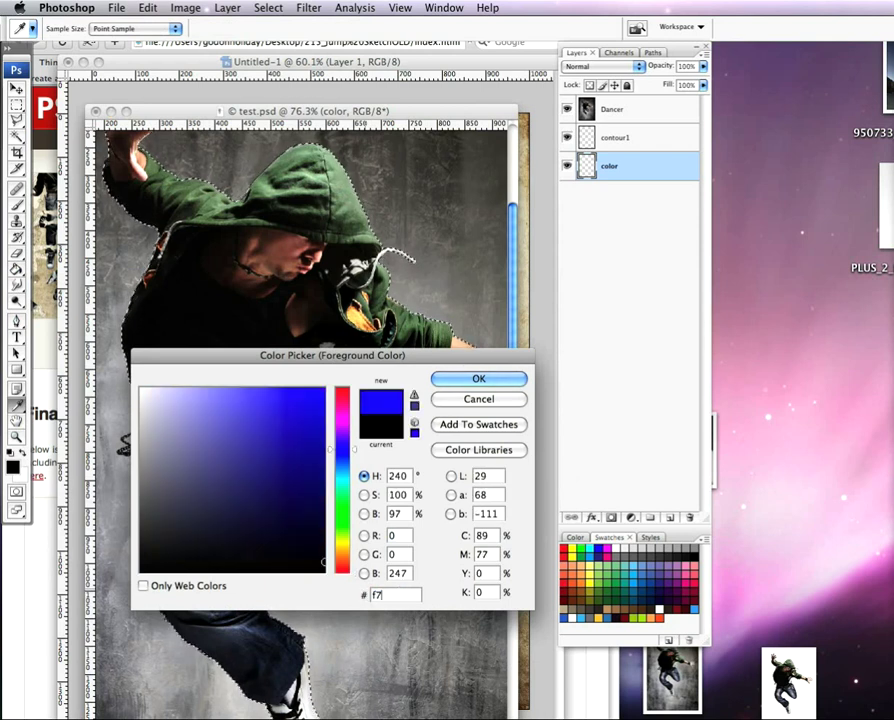
{"action": "type", "text": "eedd"}
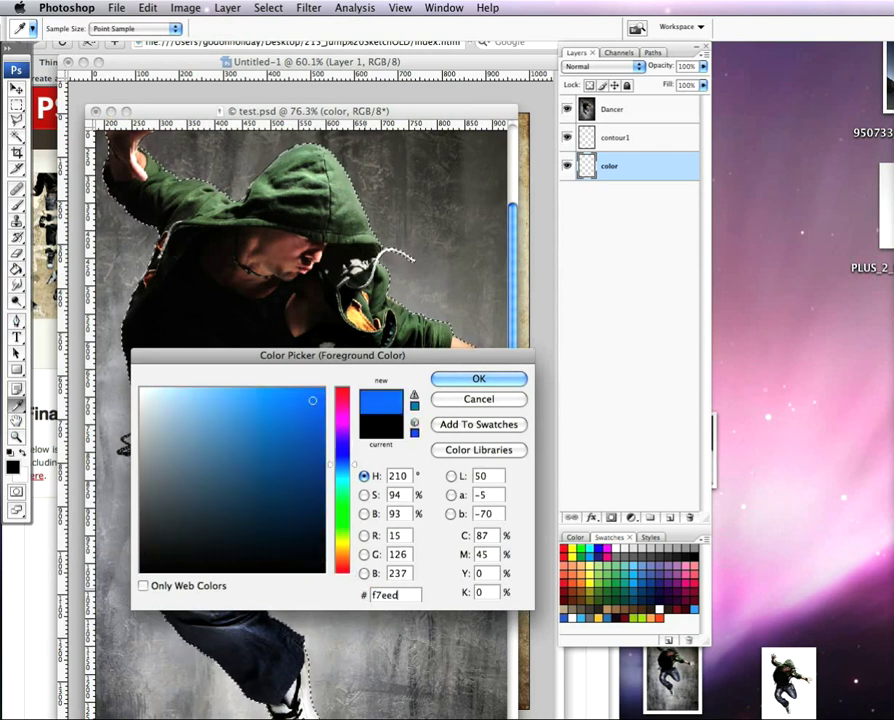
{"action": "left_click", "coordinate": [498, 380]}
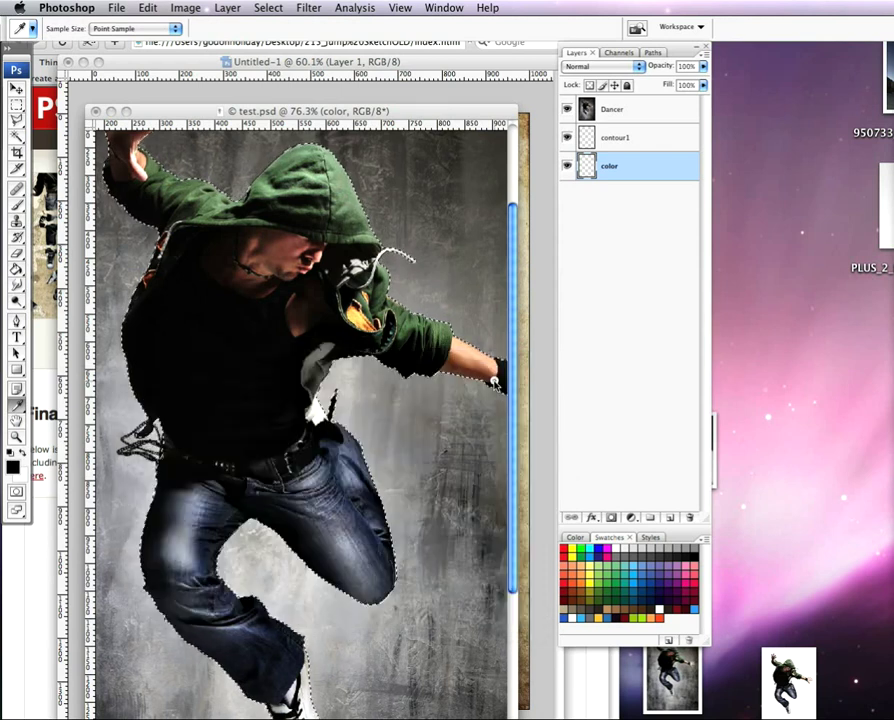
{"action": "key", "text": "g"}
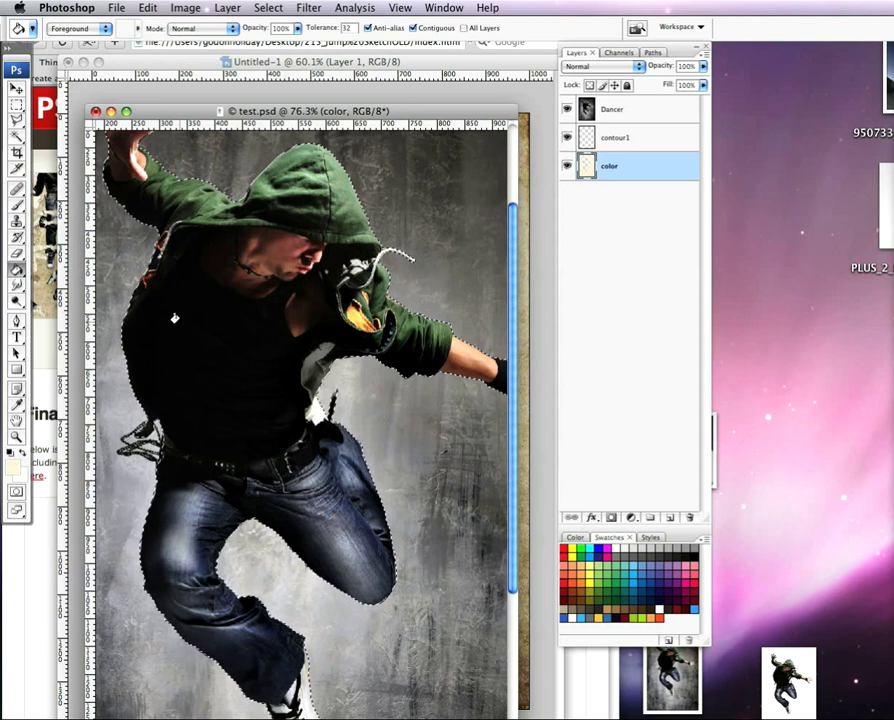
{"action": "left_click", "coordinate": [567, 109]}
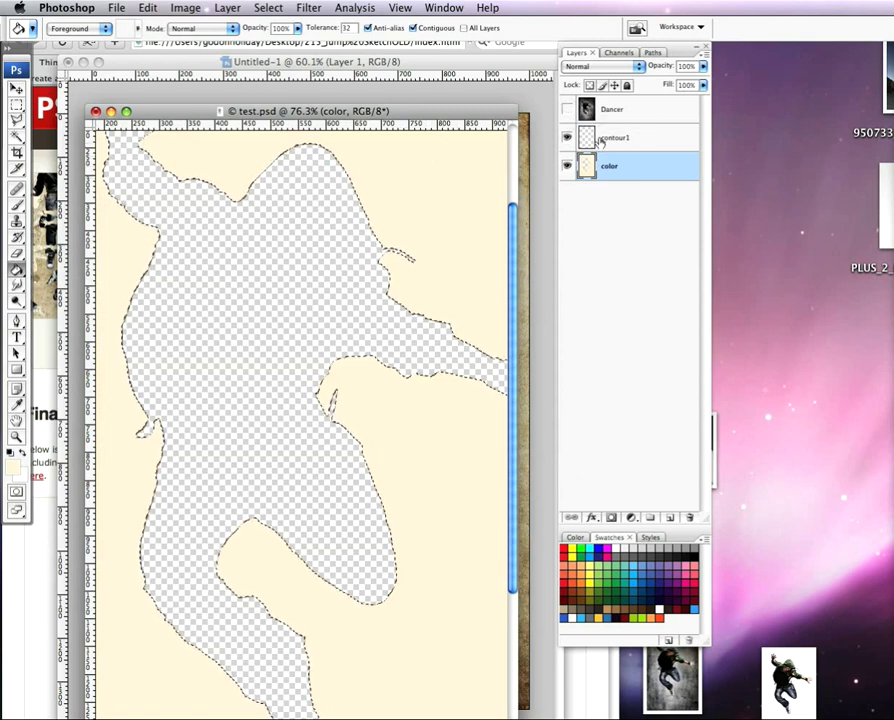
{"action": "left_click", "coordinate": [566, 109]}
{"action": "key", "text": "super+alt+z"}
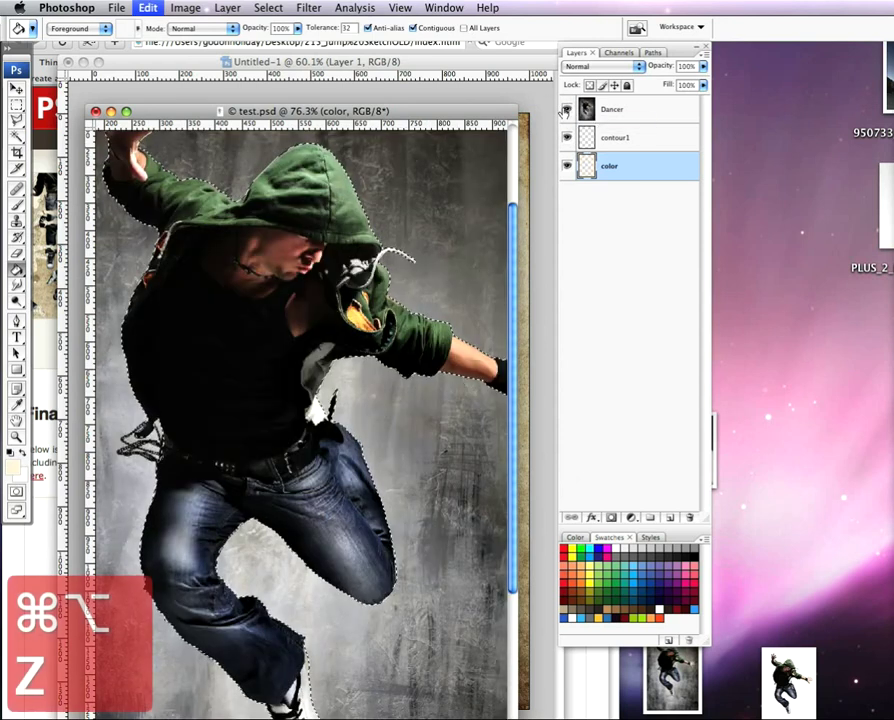
Invert the selection, fill the dancer's silhouette on the color layer with the foreground color, and check the fill with the Dancer layer hidden
{"action": "left_click", "coordinate": [262, 8]}
{"action": "left_click", "coordinate": [290, 68]}
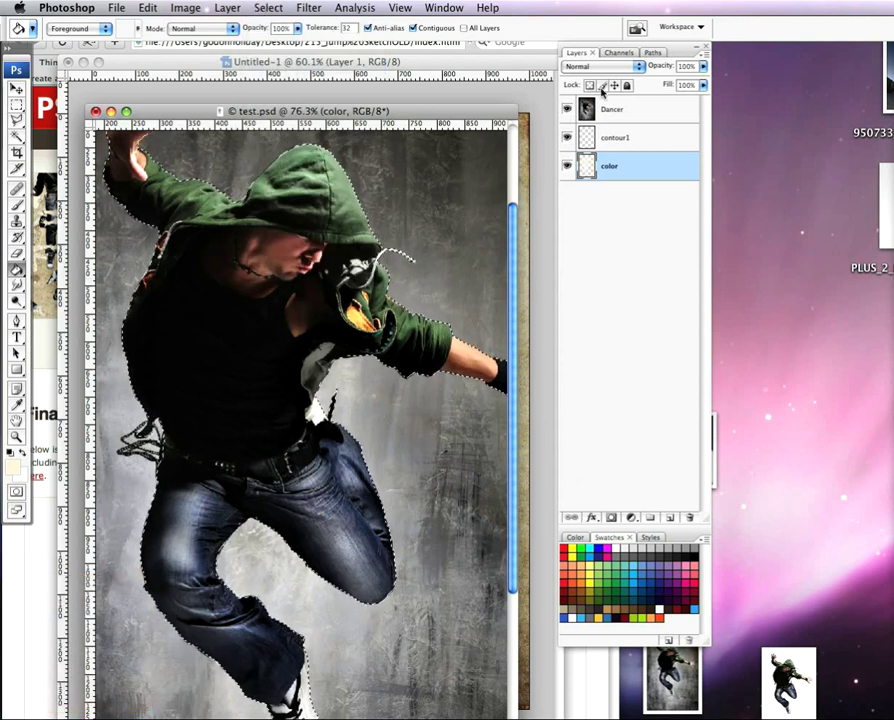
{"action": "left_click", "coordinate": [566, 109]}
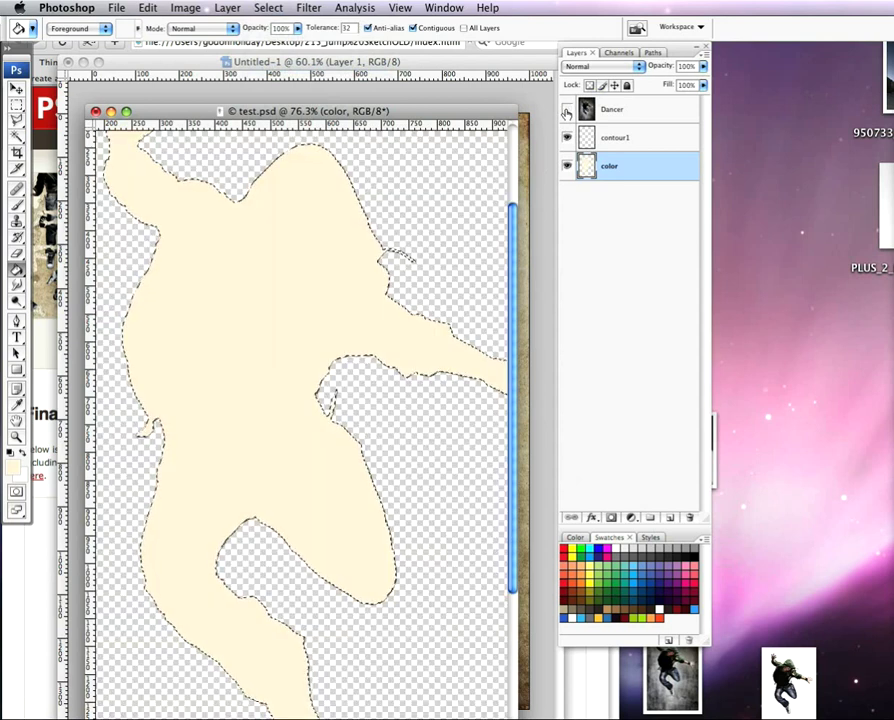
{"action": "left_click", "coordinate": [566, 109]}
{"action": "left_click", "coordinate": [566, 110]}
{"action": "scroll", "coordinate": [340, 314], "scroll_direction": "down", "scroll_amount": 3}
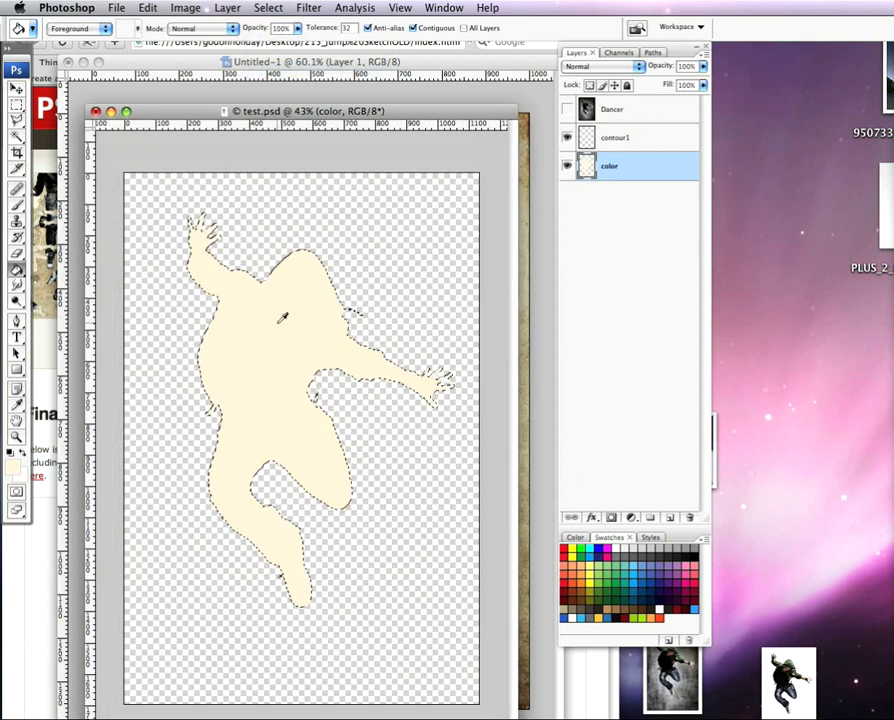
Show the Dancer layer and add a layer mask that cuts the photo to the selected silhouette
{"action": "left_click", "coordinate": [566, 109]}
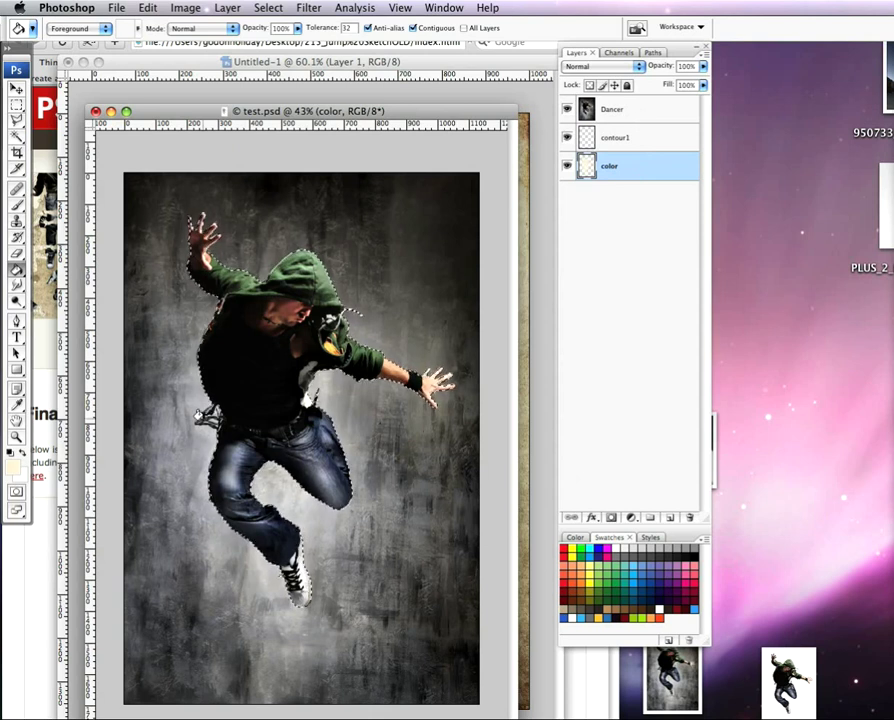
{"action": "left_click", "coordinate": [619, 113]}
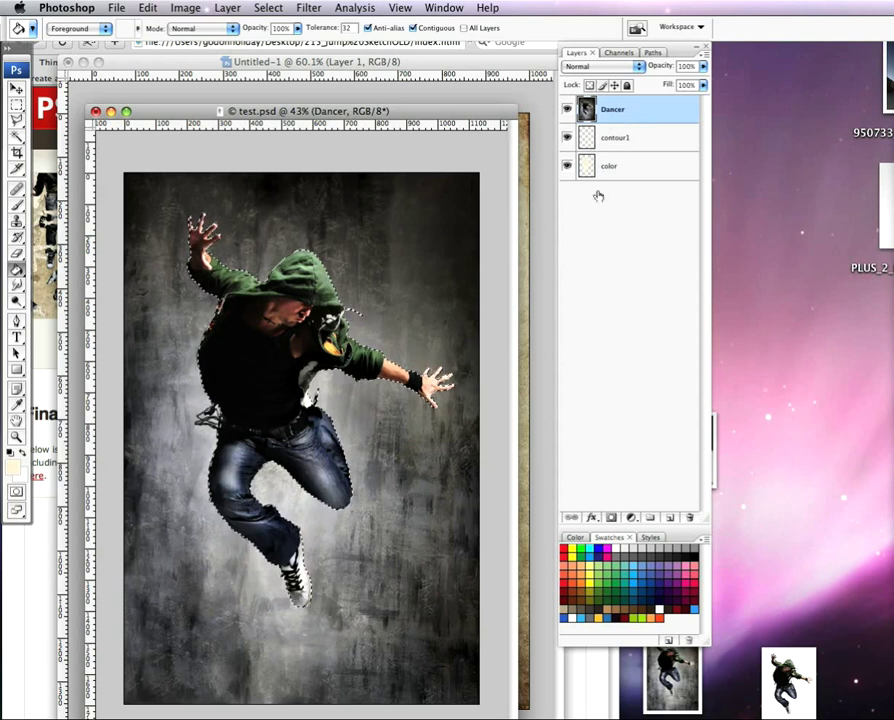
{"action": "left_click", "coordinate": [610, 518]}
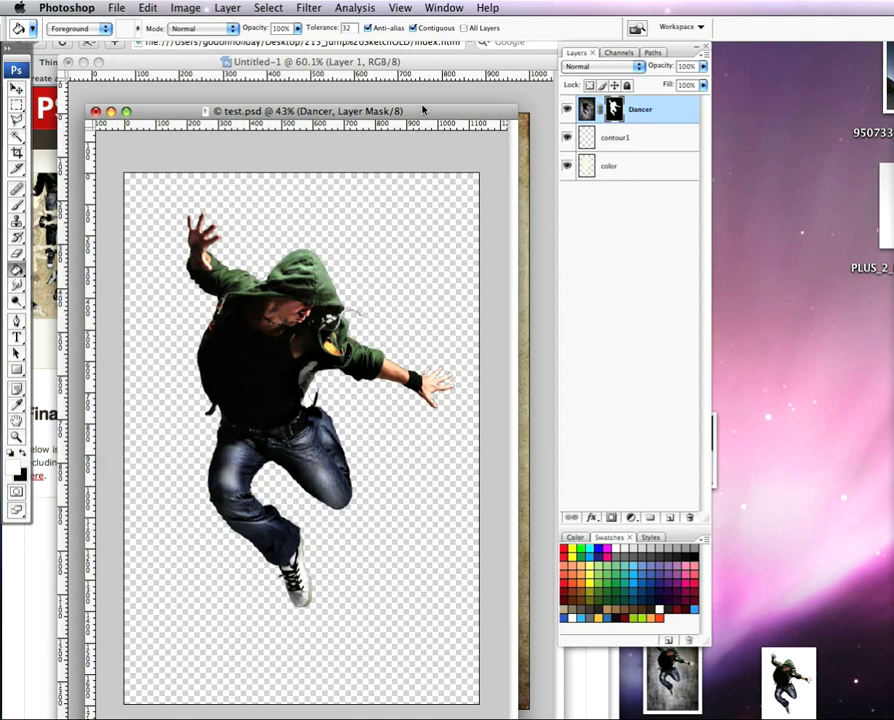
Move the test.psd window to uncover the Untitled-1 document, and select the Dancer, contour1 and color layers together
{"action": "left_click_drag", "start_coordinate": [422, 114], "coordinate": [413, 288]}
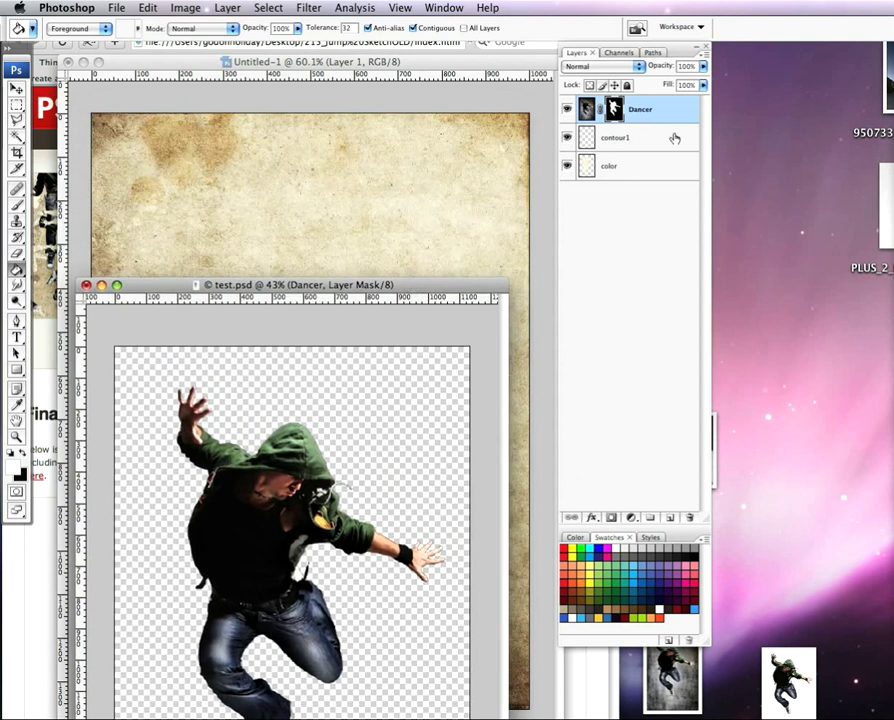
{"action": "left_click", "coordinate": [675, 138], "text": "shift"}
{"action": "left_click", "coordinate": [663, 168], "text": "shift"}
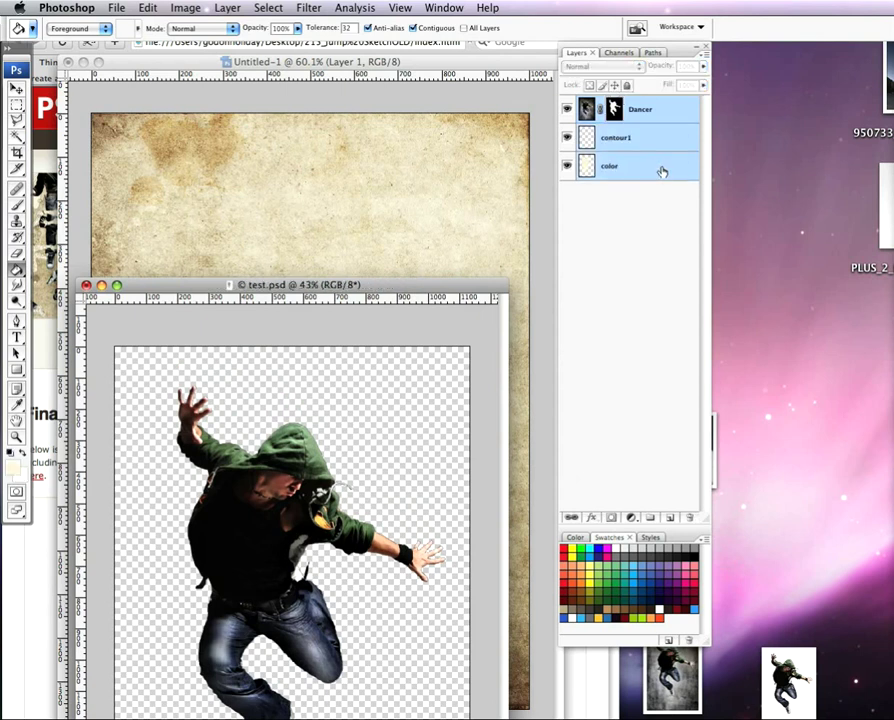
{"action": "left_click_drag", "start_coordinate": [666, 172], "coordinate": [622, 176]}
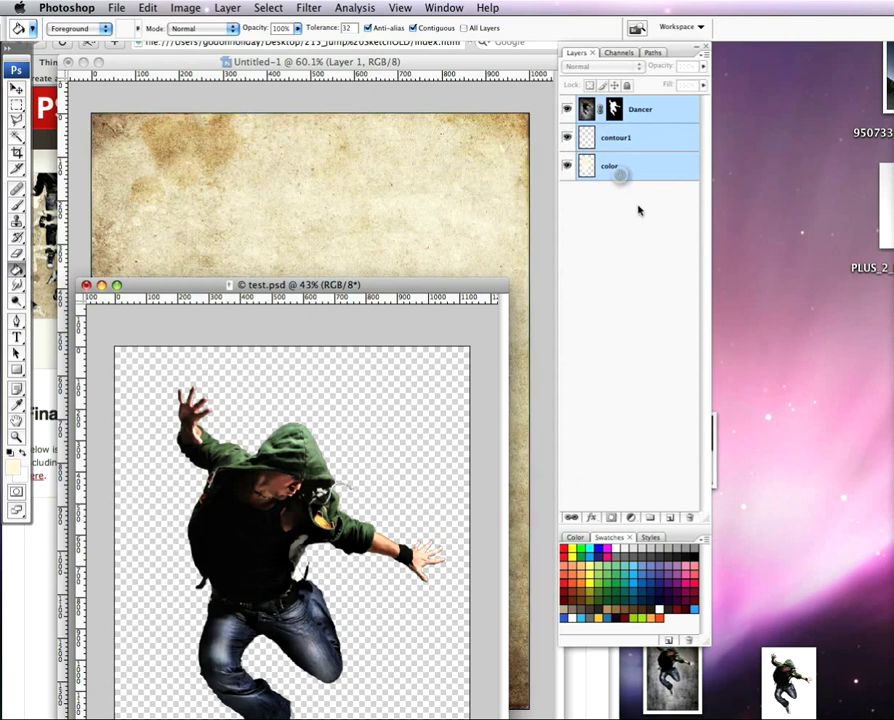
Bring the Untitled-1 document forward and select its contour layer
{"action": "left_click", "coordinate": [426, 158]}
{"action": "left_click", "coordinate": [660, 115]}
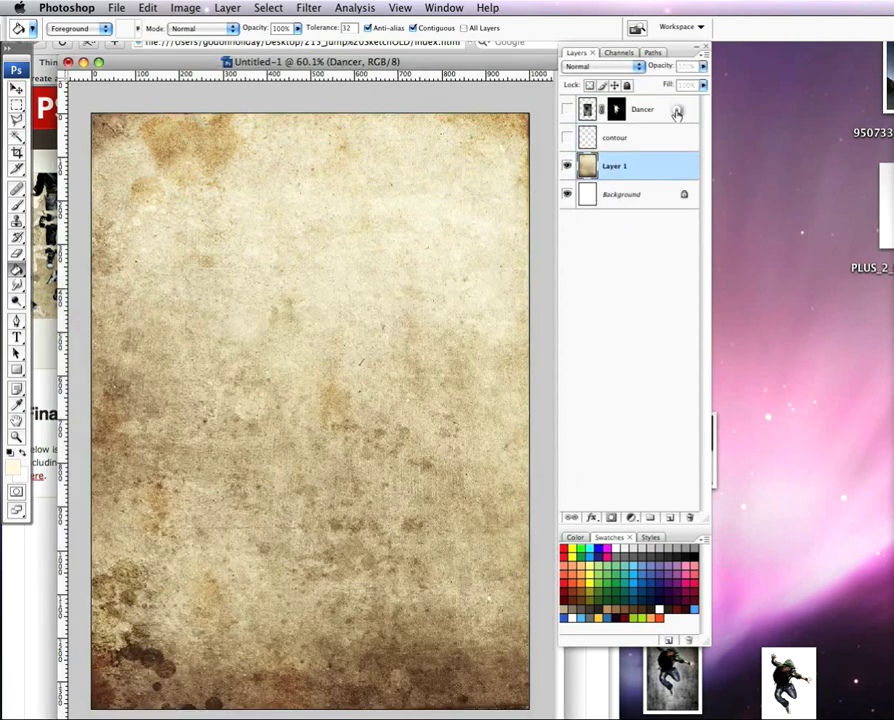
{"action": "left_click", "coordinate": [668, 143]}
Try to copy the color layer from test.psd into the Untitled-1 document, and undo the copy
{"action": "key", "text": "F9"}
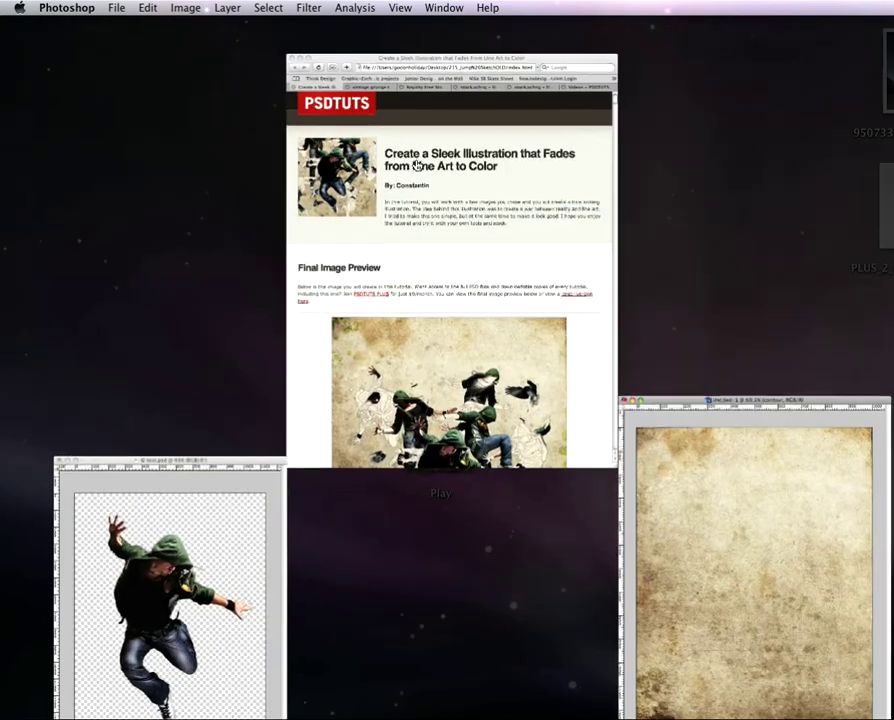
{"action": "left_click", "coordinate": [120, 608]}
{"action": "left_click", "coordinate": [637, 180]}
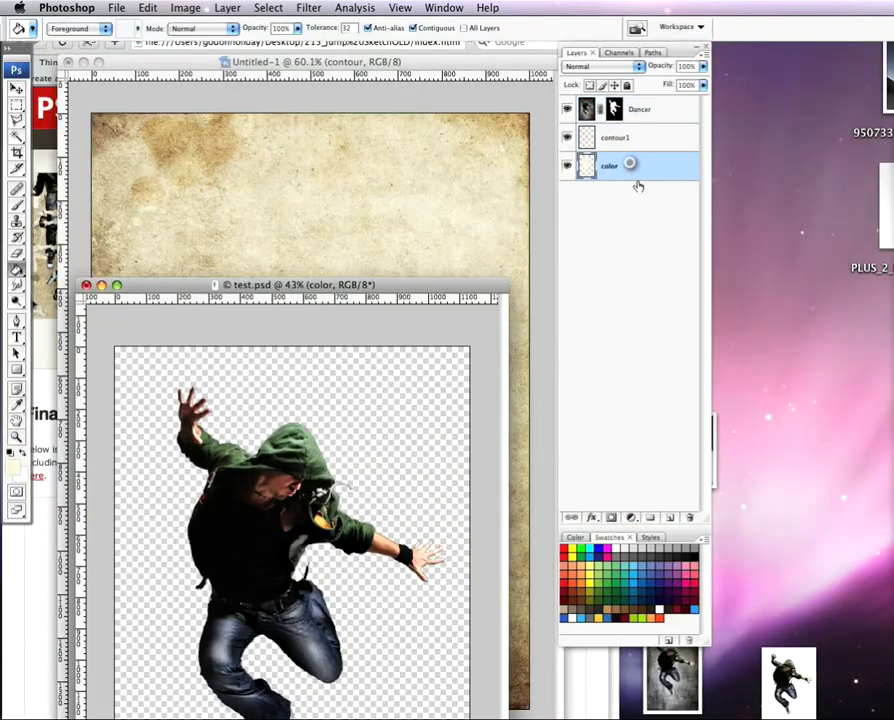
{"action": "left_click_drag", "start_coordinate": [658, 173], "coordinate": [463, 194]}
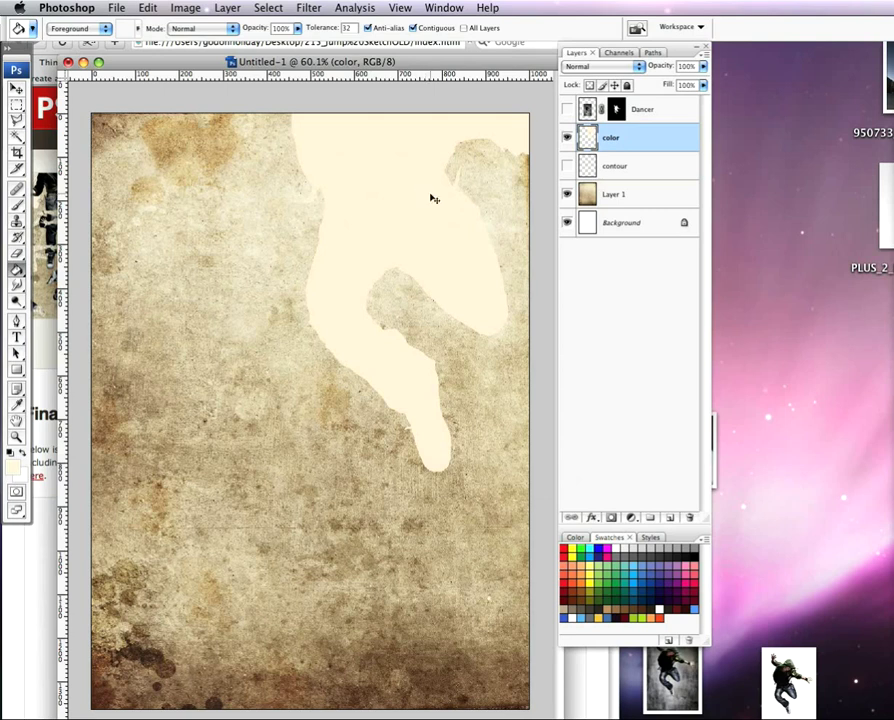
{"action": "key", "text": "ctrl+z"}
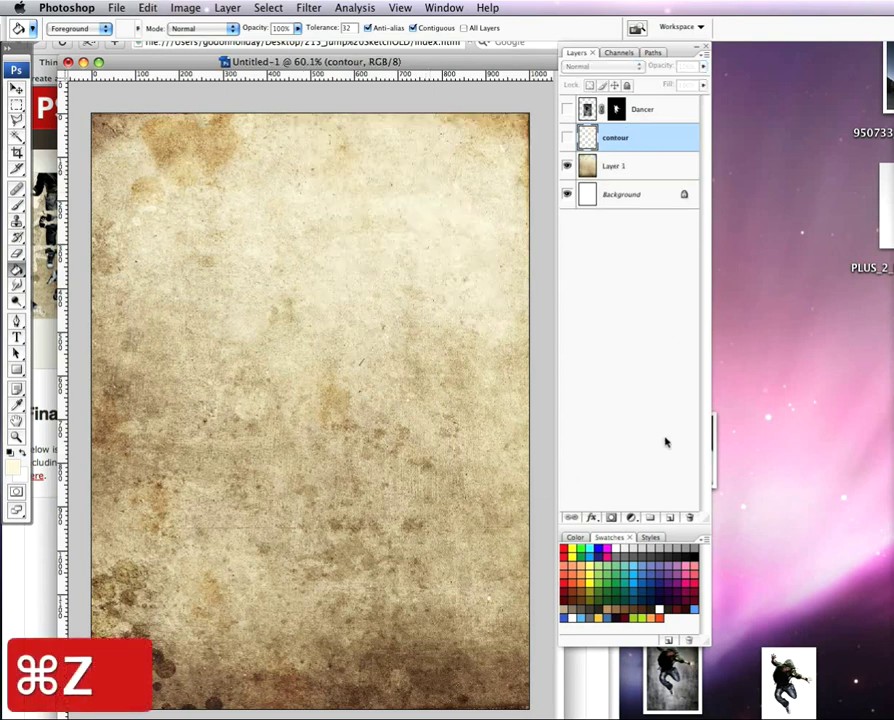
Add a new layer named color and place it directly below the contour layer
{"action": "left_click", "coordinate": [670, 517]}
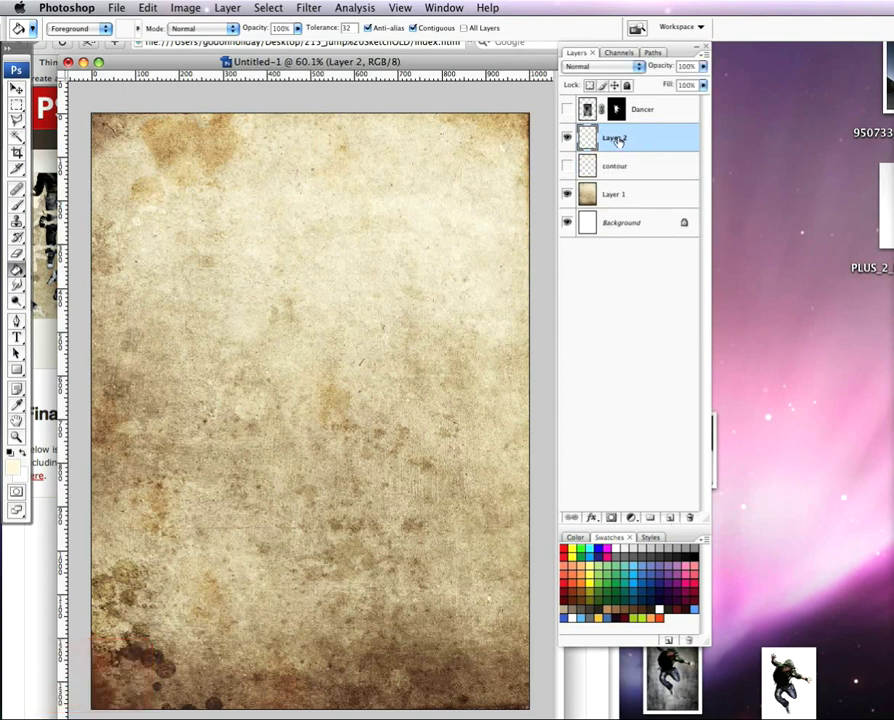
{"action": "double_click", "coordinate": [617, 138]}
{"action": "type", "text": "color"}
{"action": "key", "text": "Return"}
{"action": "left_click_drag", "start_coordinate": [636, 144], "coordinate": [645, 180]}
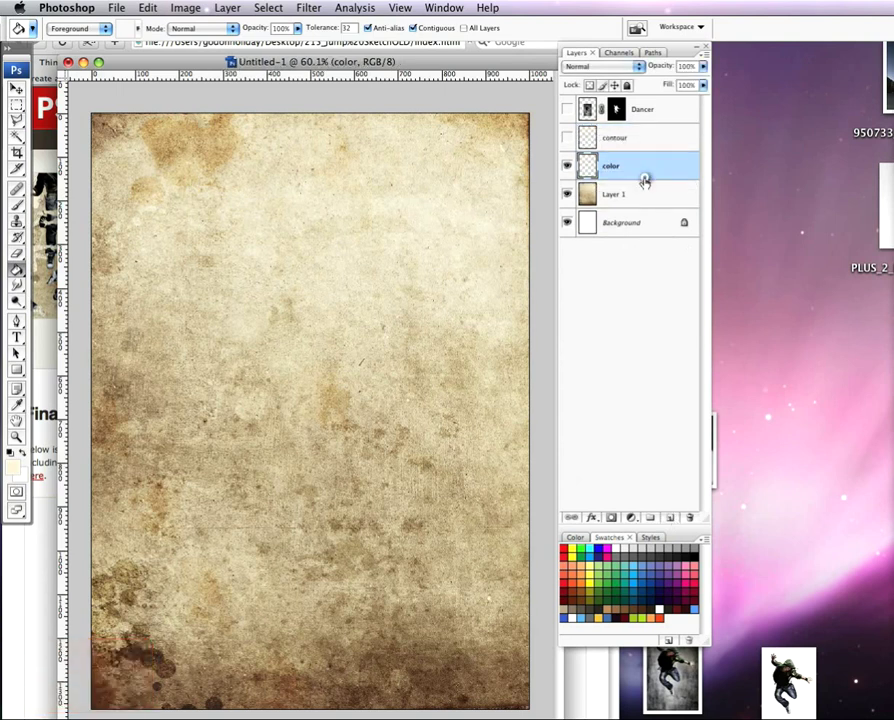
Load the Dancer mask as a selection, fill it with the cream foreground color on the color layer, and deselect
{"action": "left_click", "coordinate": [616, 112], "text": "super"}
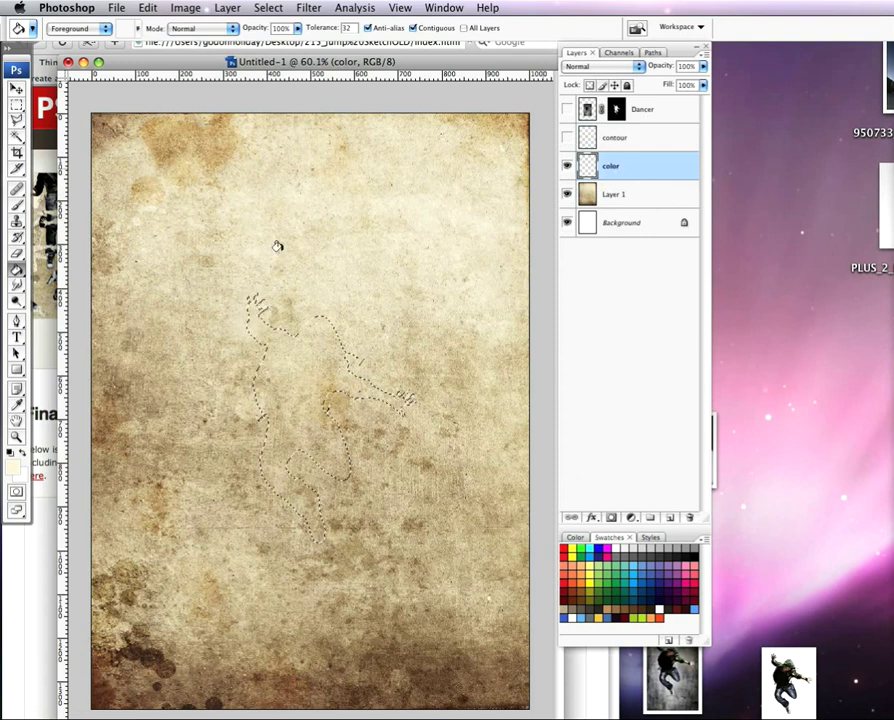
{"action": "left_click", "coordinate": [287, 373]}
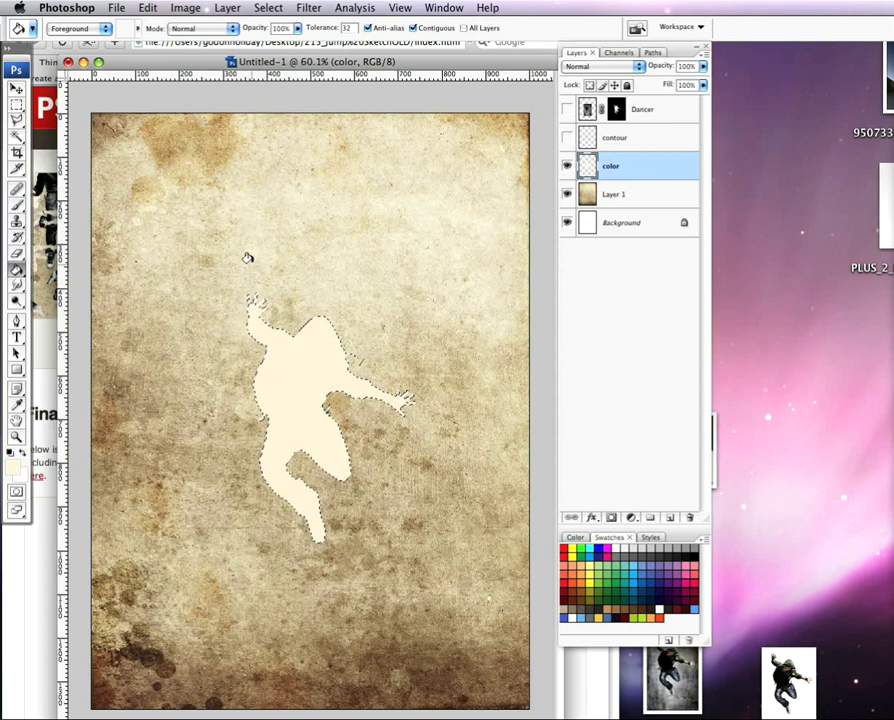
{"action": "key", "text": "super+d"}
Show the contour layer over the fill, and check the stack with the Dancer layer shown and hidden
{"action": "left_click", "coordinate": [567, 134]}
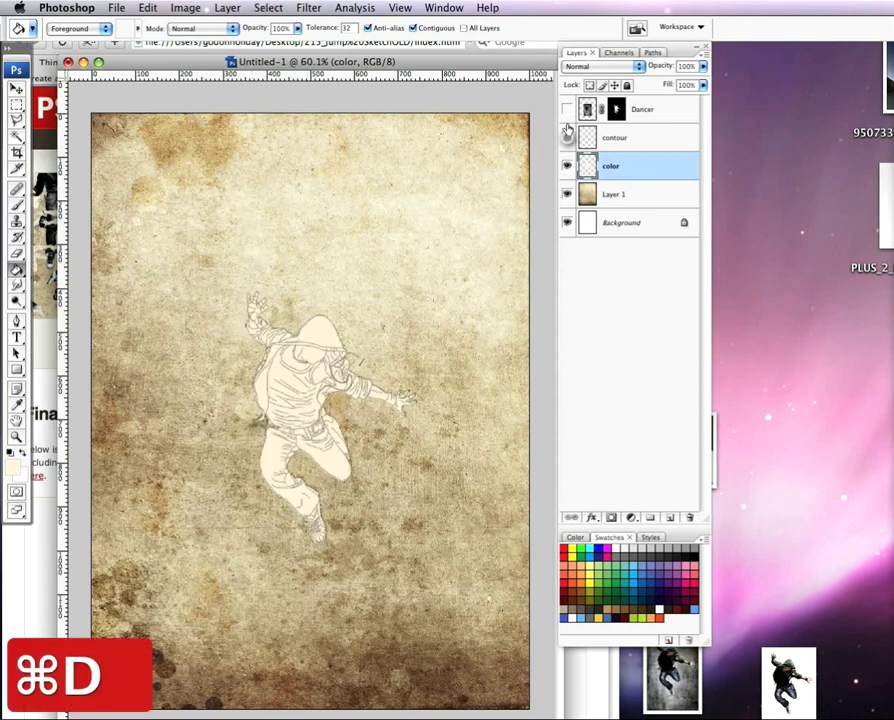
{"action": "left_click", "coordinate": [567, 110]}
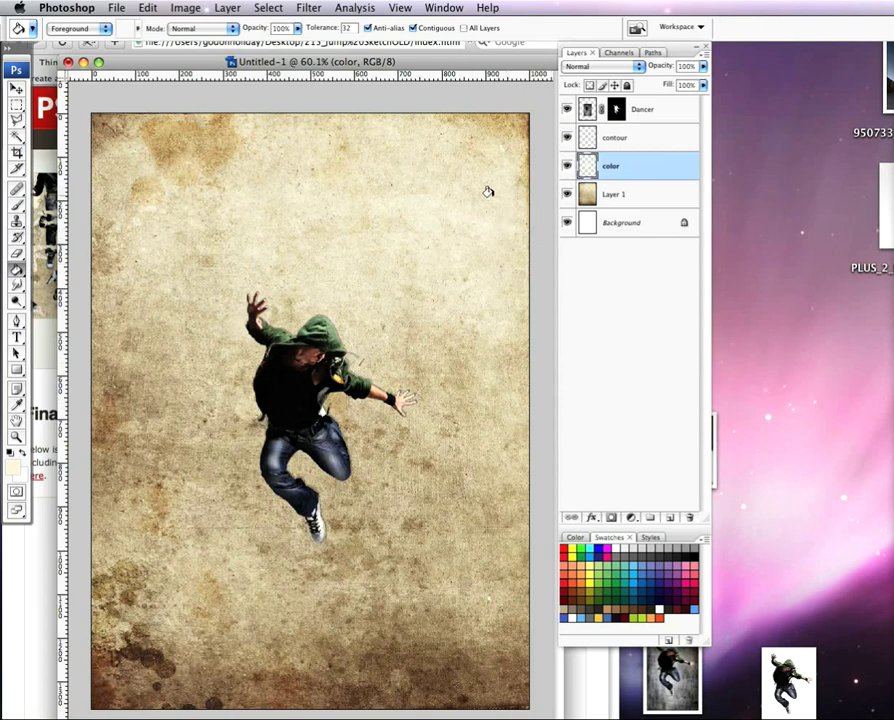
{"action": "left_click", "coordinate": [567, 109]}
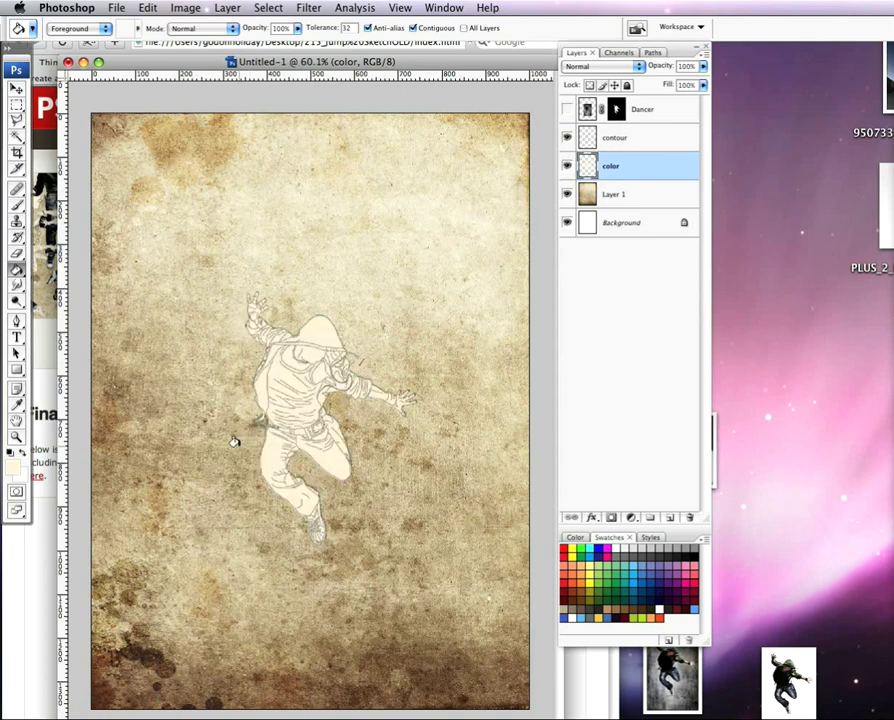
Select the Pen tool and reset the foreground color to black for adding contour lines on the hood
{"action": "scroll", "coordinate": [248, 438], "scroll_direction": "up", "scroll_amount": 5}
{"action": "scroll", "coordinate": [437, 354], "scroll_direction": "up", "scroll_amount": 2}
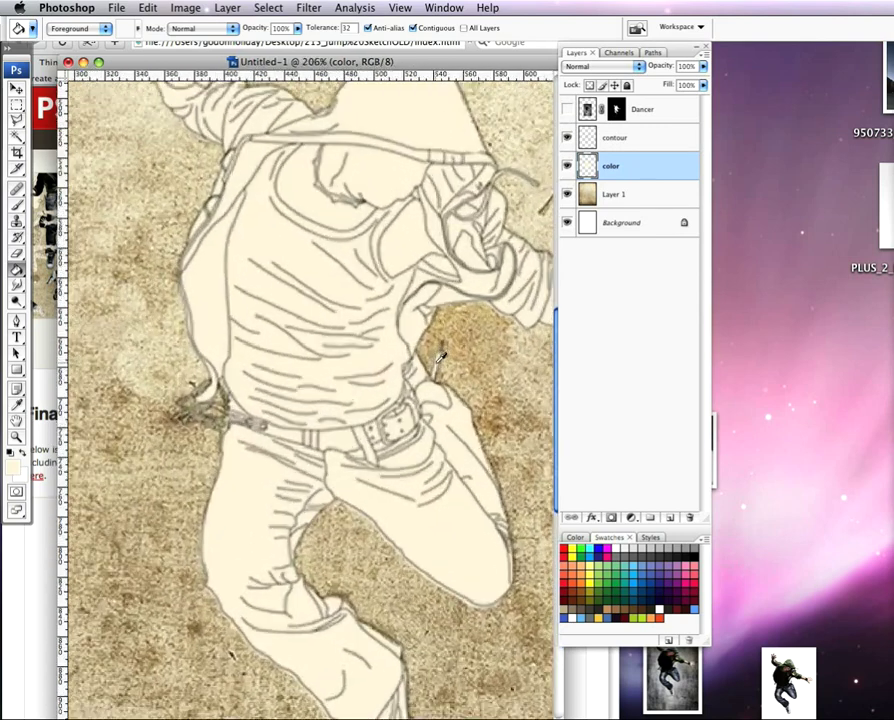
{"action": "scroll", "coordinate": [440, 358], "scroll_direction": "up", "scroll_amount": 6}
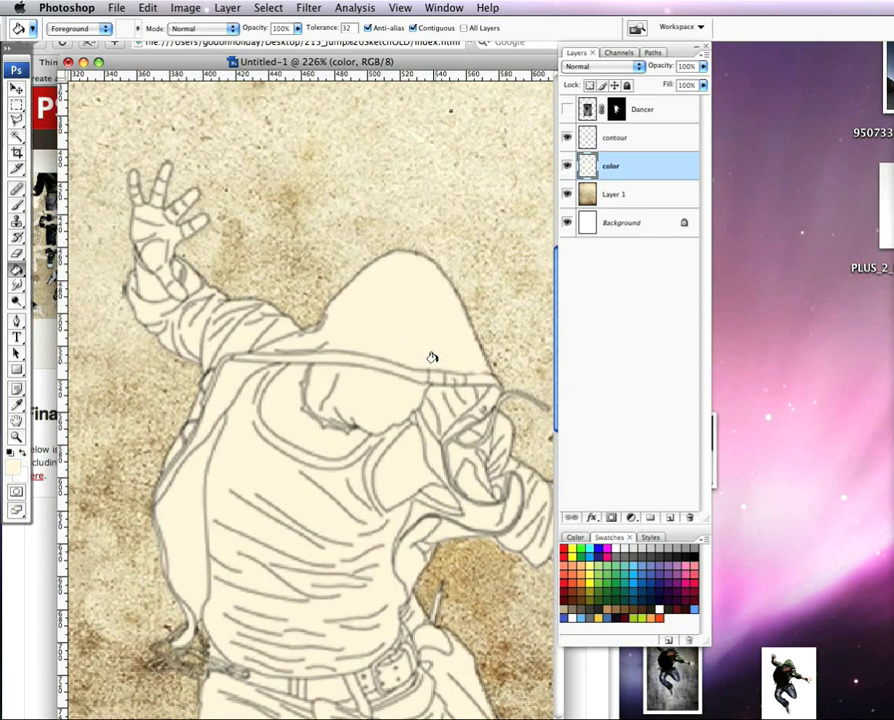
{"action": "left_click", "coordinate": [17, 323]}
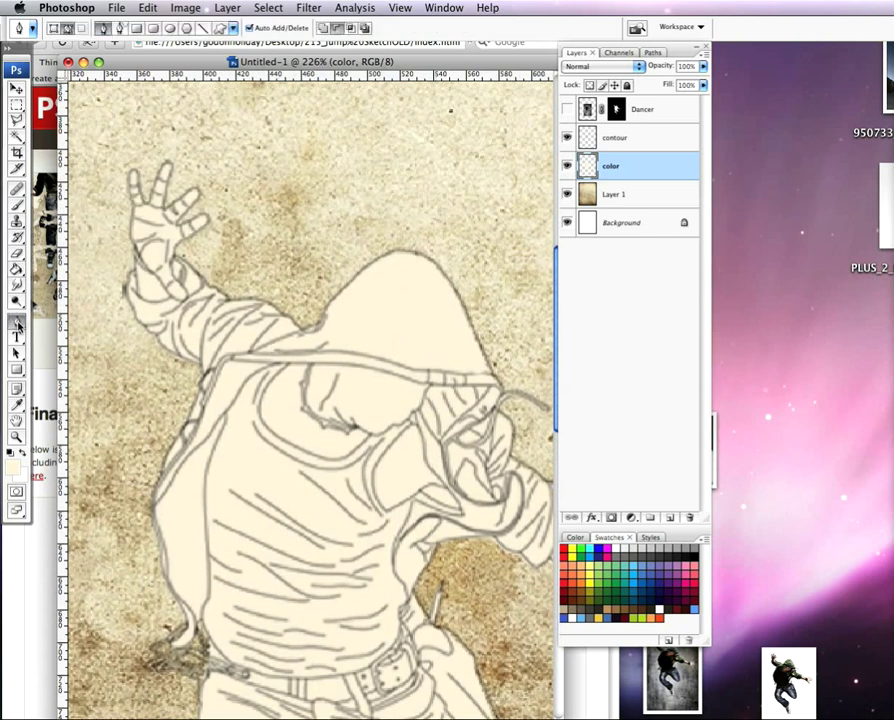
{"action": "left_click", "coordinate": [10, 454]}
Show the Dancer layer and lower its opacity to 31% as a tracing guide
{"action": "left_click", "coordinate": [567, 109]}
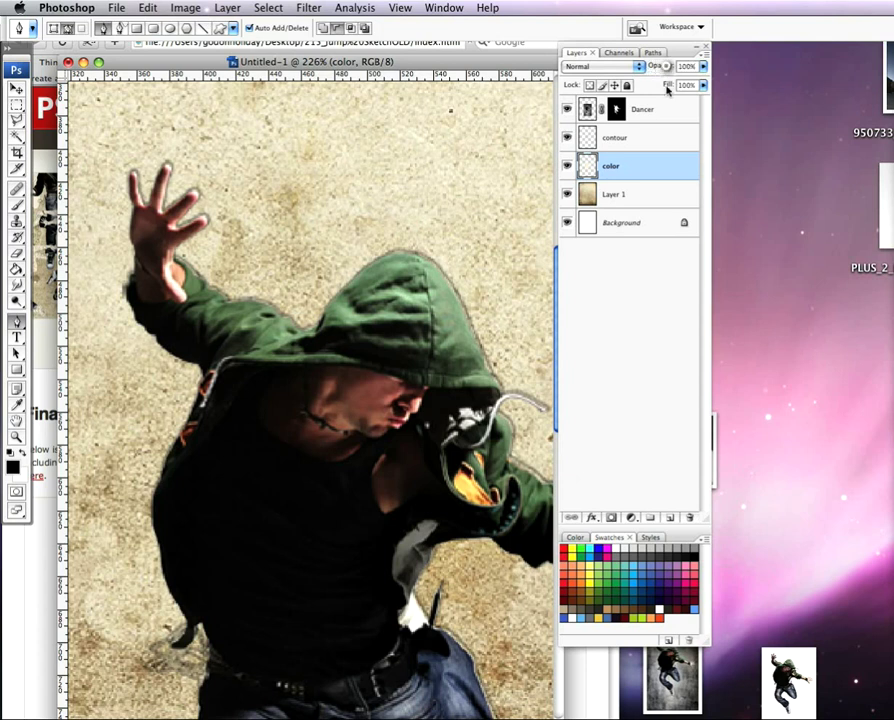
{"action": "left_click", "coordinate": [662, 108]}
{"action": "left_click_drag", "start_coordinate": [660, 67], "coordinate": [613, 77]}
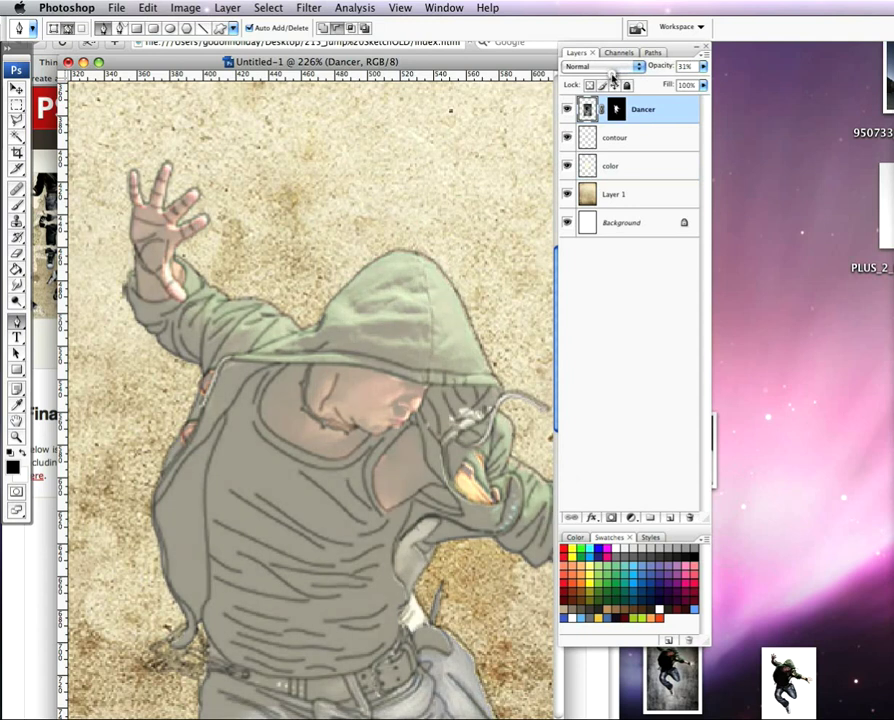
On the contour layer, trace the hood's centre seam with a freeform path, stroke it with the brush, and dismiss the path
{"action": "left_click", "coordinate": [638, 148]}
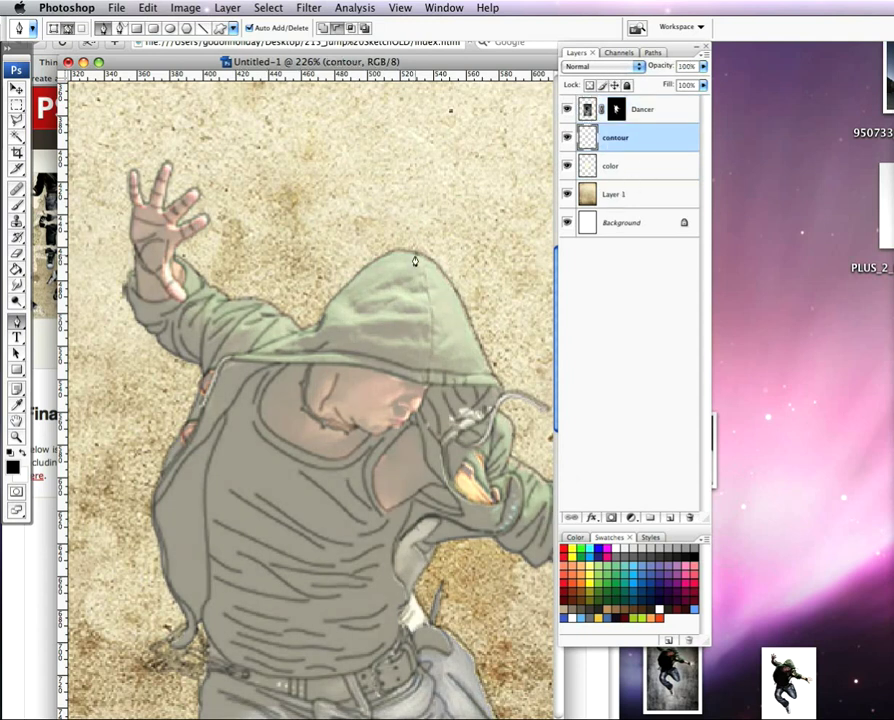
{"action": "mouse_move", "coordinate": [416, 258]}
{"action": "left_mouse_down"}
{"action": "mouse_move", "coordinate": [432, 320]}
{"action": "mouse_move", "coordinate": [430, 376]}
{"action": "left_mouse_up"}
{"action": "right_click", "coordinate": [430, 363]}
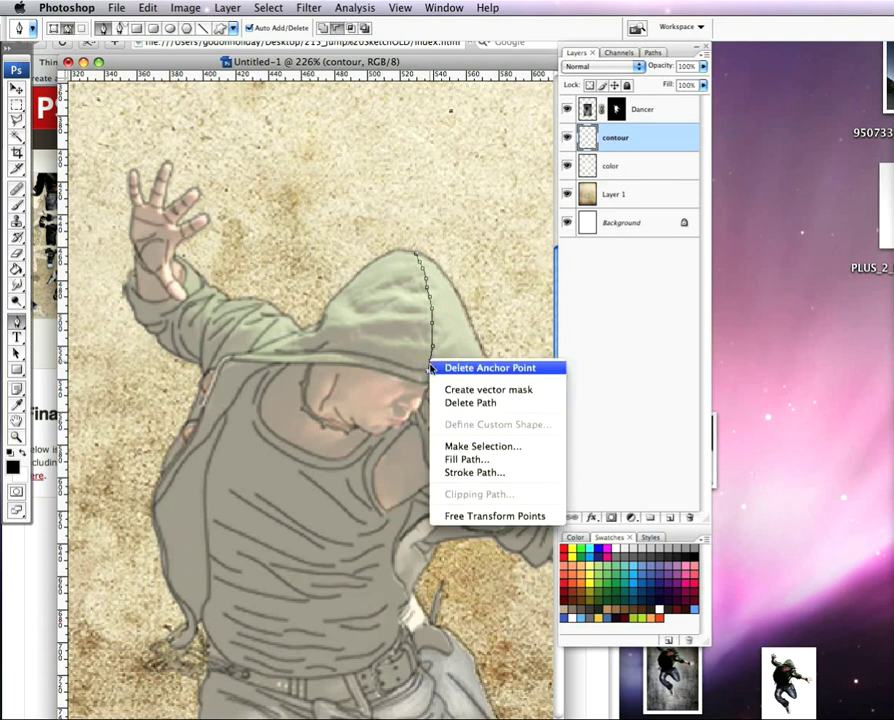
{"action": "left_click", "coordinate": [475, 472]}
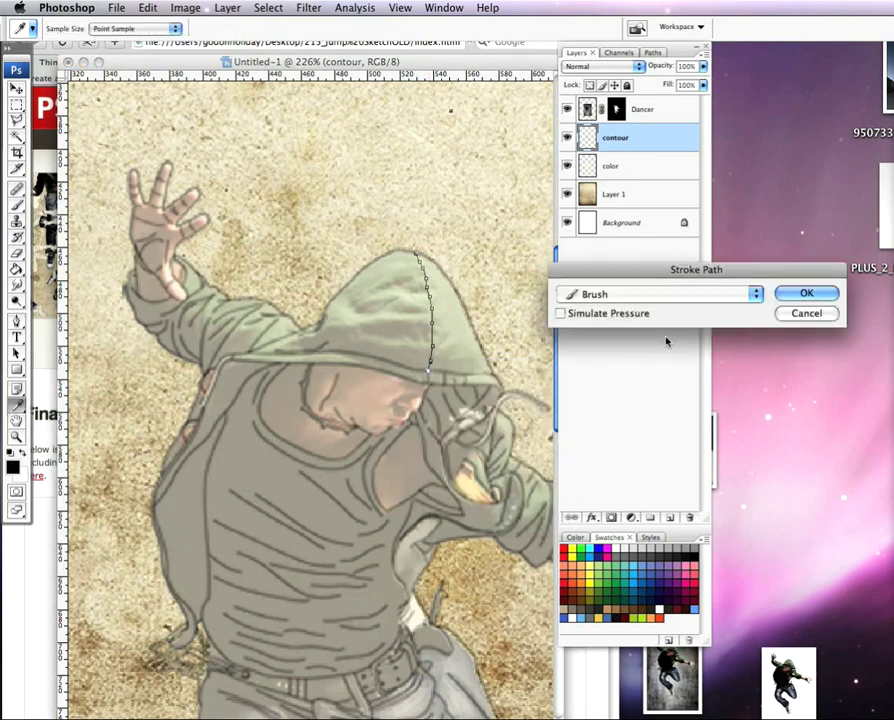
{"action": "left_click", "coordinate": [797, 297]}
{"action": "key", "text": "Return"}
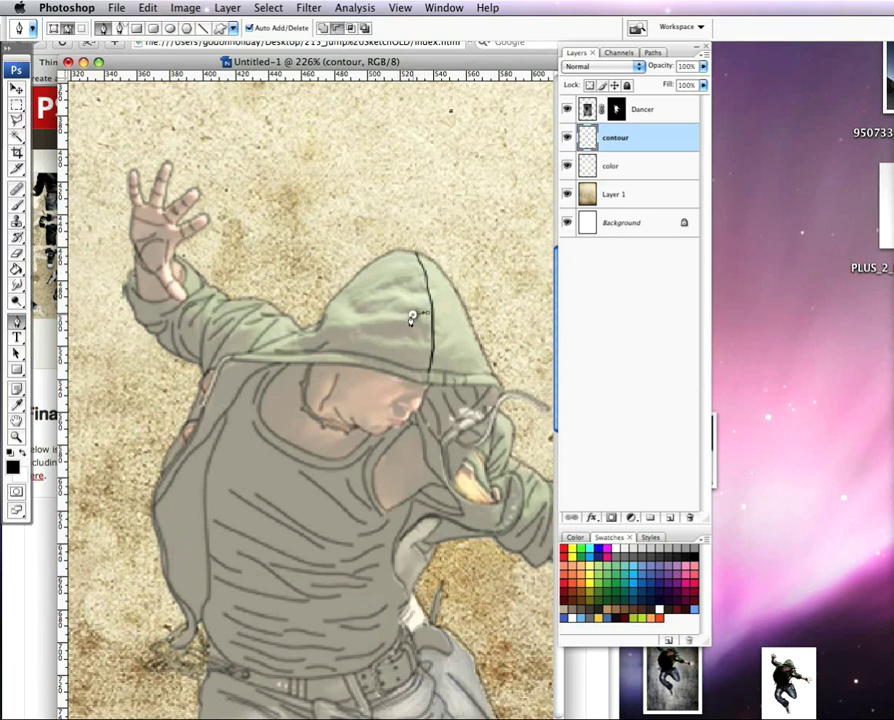
Trace and brush-stroke two creases left of the hood's seam: a short horizontal one and a longer slanting one above it
{"action": "right_click", "coordinate": [407, 316]}
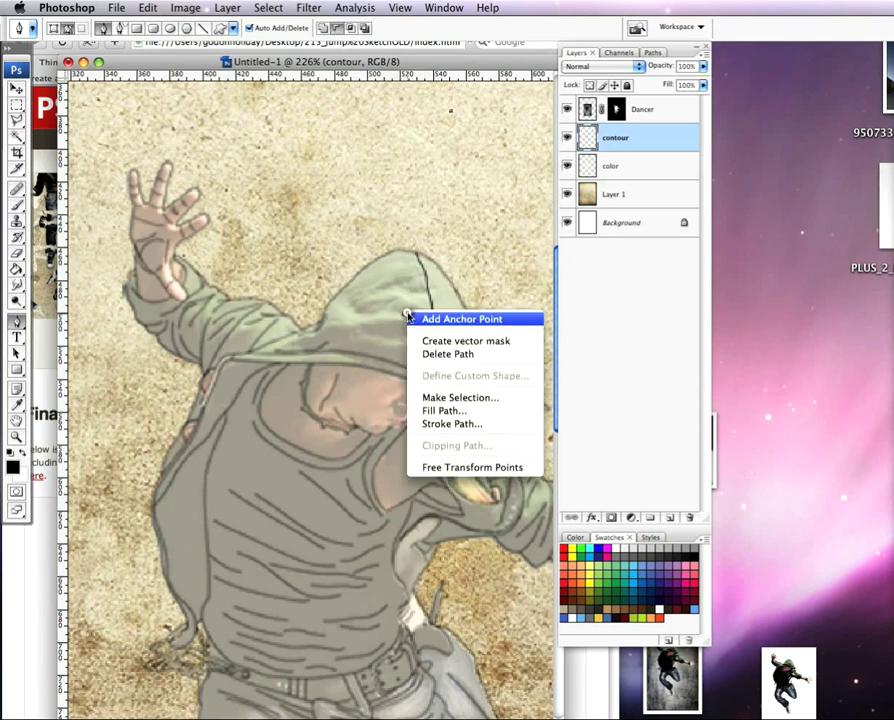
{"action": "left_click", "coordinate": [452, 424]}
{"action": "key", "text": "Return"}
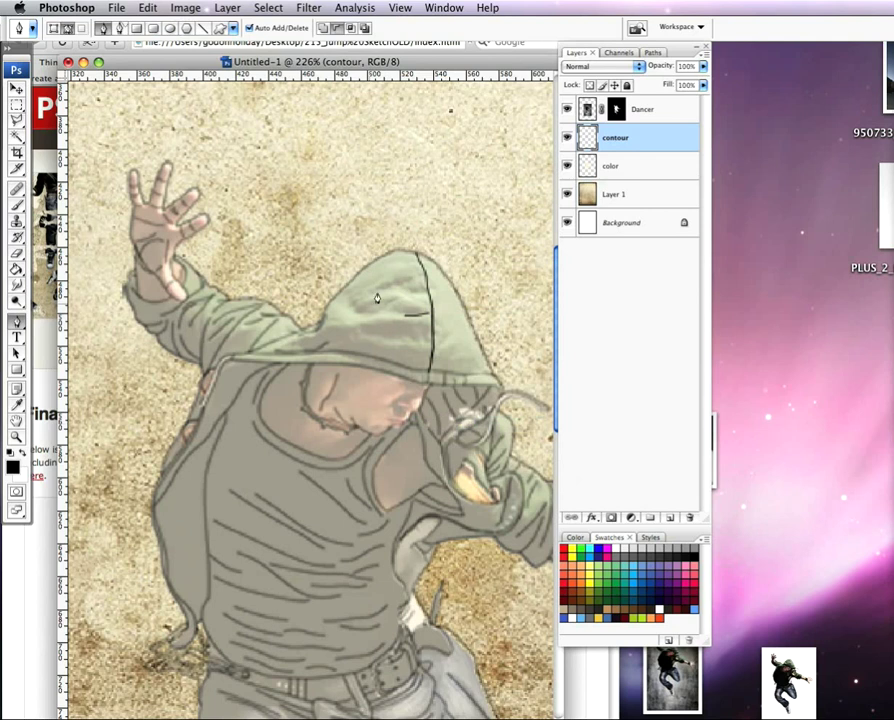
{"action": "left_click_drag", "start_coordinate": [411, 277], "coordinate": [419, 274]}
{"action": "left_click", "coordinate": [369, 294]}
{"action": "right_click", "coordinate": [384, 284]}
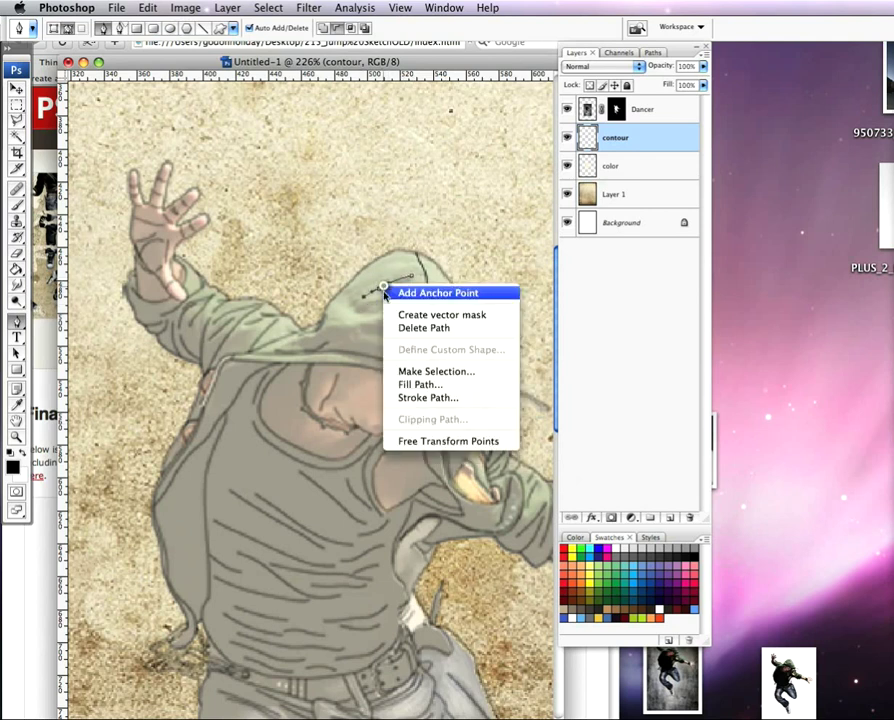
{"action": "left_click", "coordinate": [410, 397]}
{"action": "key", "text": "Return"}
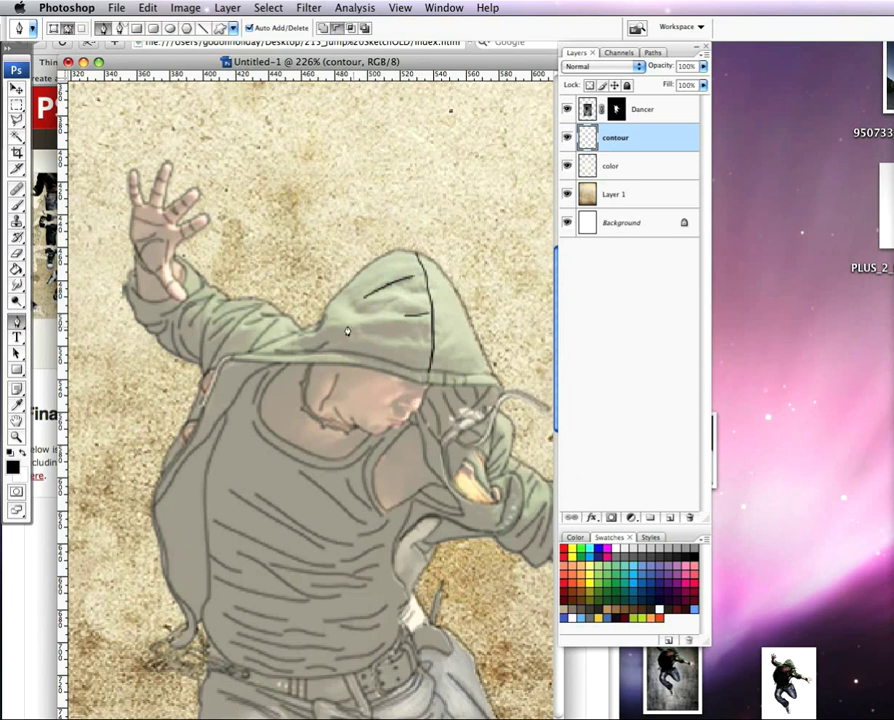
Trace and brush-stroke a curved crease on the hood's lower left and a short crease to the right of the seam
{"action": "left_click_drag", "start_coordinate": [377, 338], "coordinate": [391, 344]}
{"action": "right_click", "coordinate": [399, 337]}
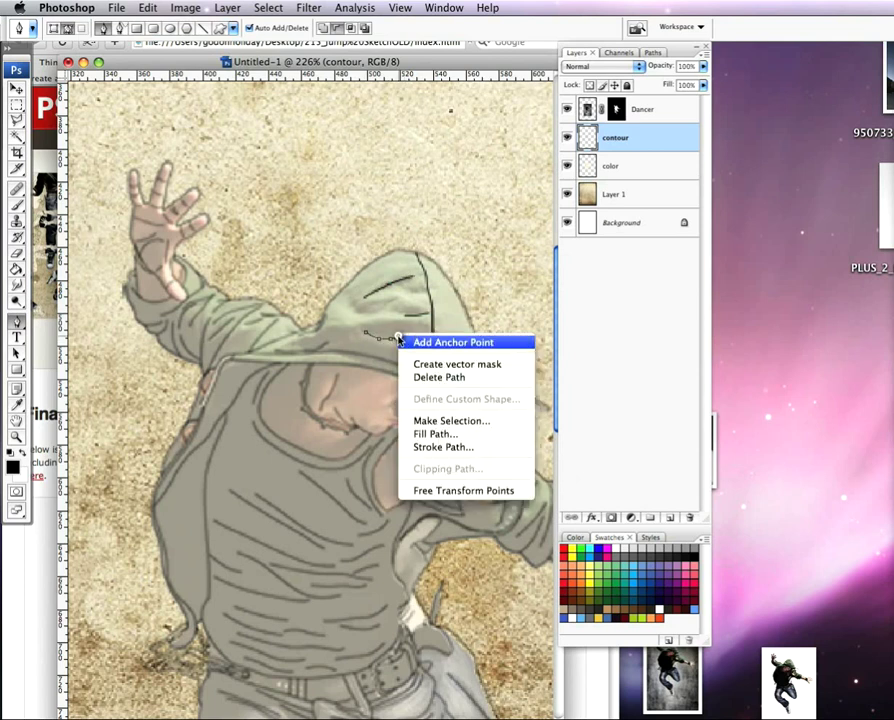
{"action": "left_click", "coordinate": [432, 452]}
{"action": "key", "text": "Return"}
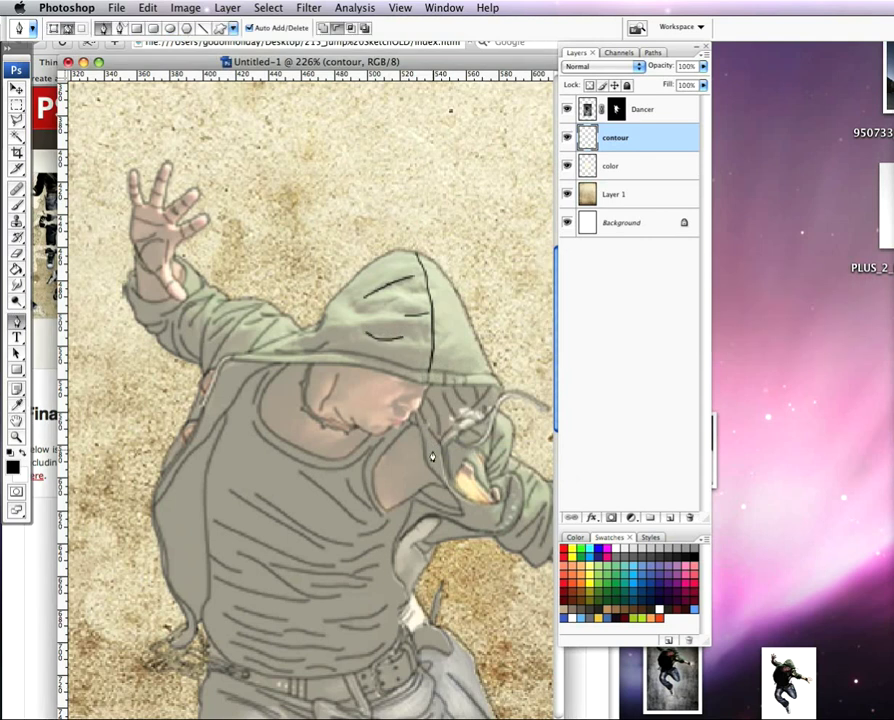
{"action": "right_click", "coordinate": [446, 336]}
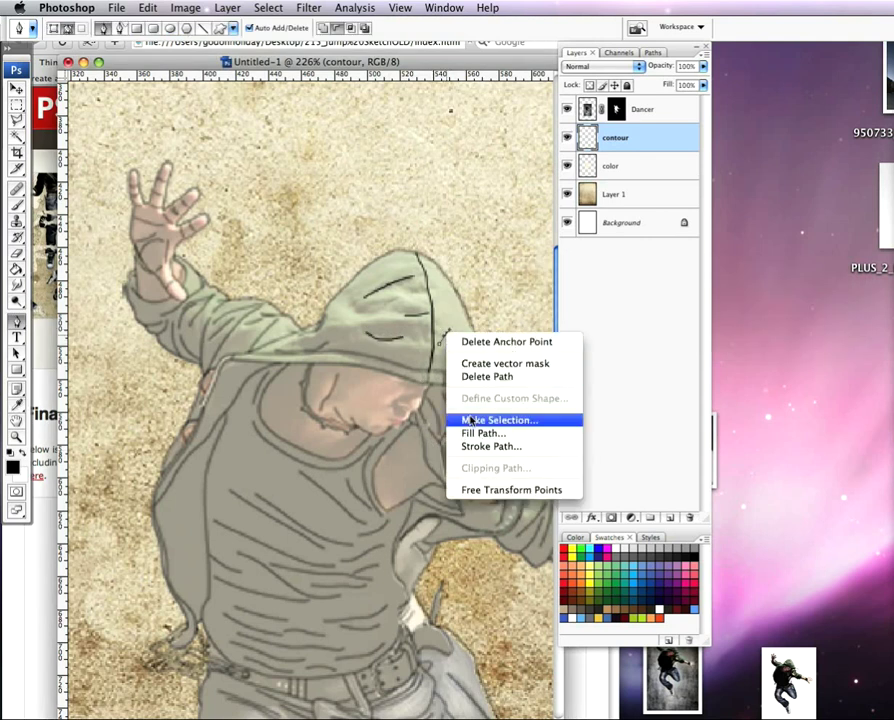
{"action": "left_click", "coordinate": [480, 446]}
{"action": "key", "text": "Return"}
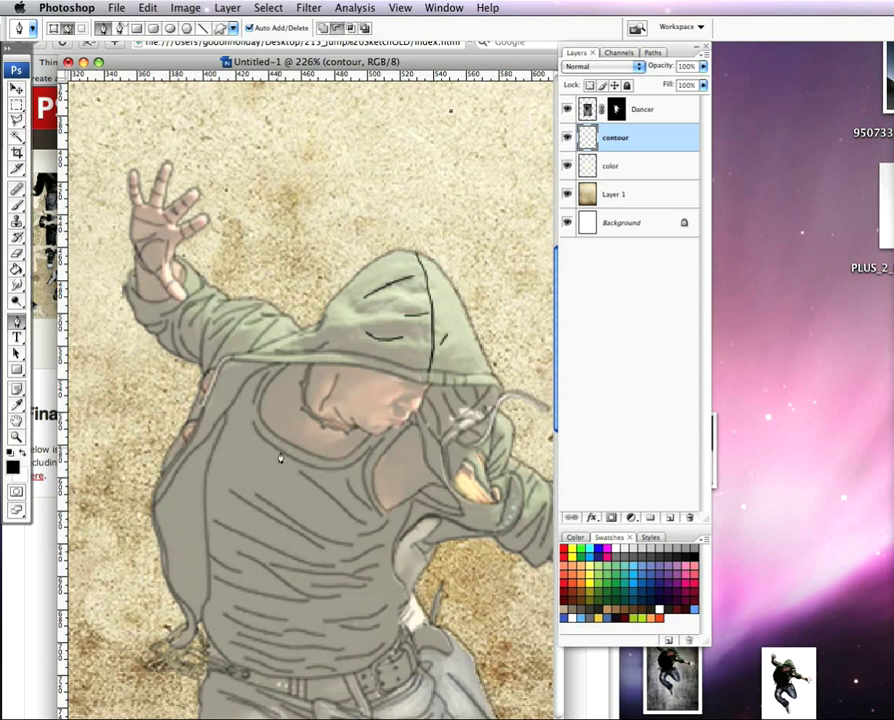
Trace a short diagonal crease on the jeans near the bent knee and stroke it with the brush on the contour layer
{"action": "scroll", "coordinate": [281, 459], "scroll_direction": "down", "scroll_amount": 5}
{"action": "scroll", "coordinate": [281, 459], "scroll_direction": "down", "scroll_amount": 6}
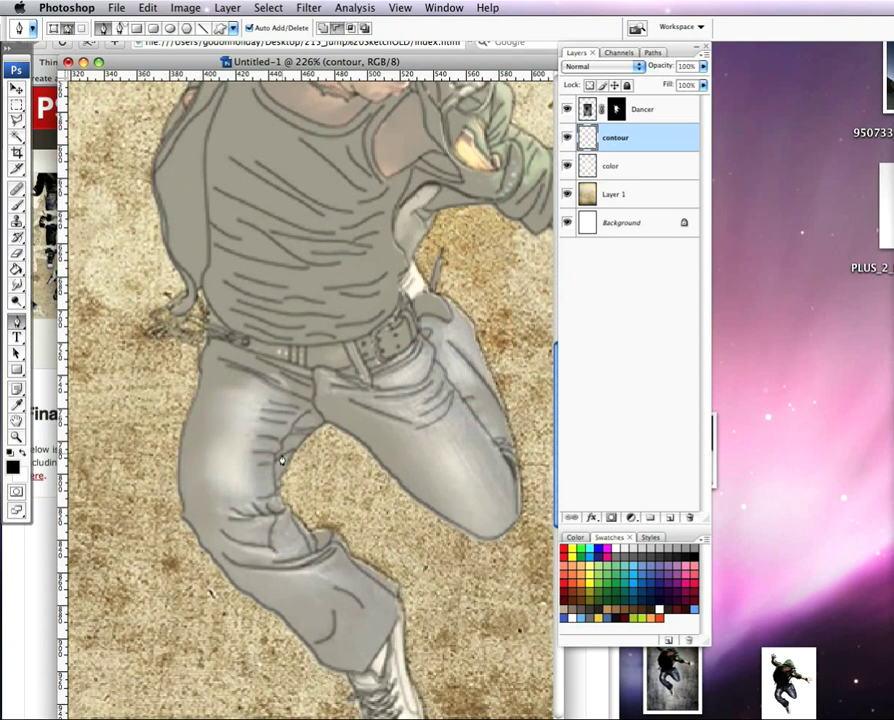
{"action": "scroll", "coordinate": [281, 392], "scroll_direction": "up", "scroll_amount": 2}
{"action": "scroll", "coordinate": [281, 392], "scroll_direction": "up", "scroll_amount": 1}
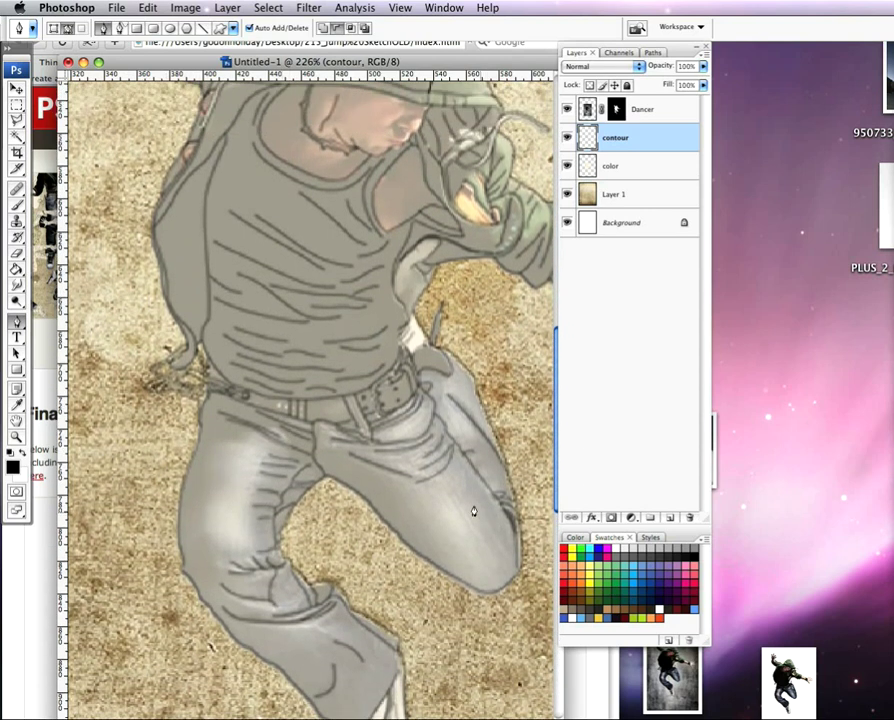
{"action": "left_click", "coordinate": [470, 497]}
{"action": "left_click_drag", "start_coordinate": [485, 515], "coordinate": [497, 531]}
{"action": "right_click", "coordinate": [497, 534]}
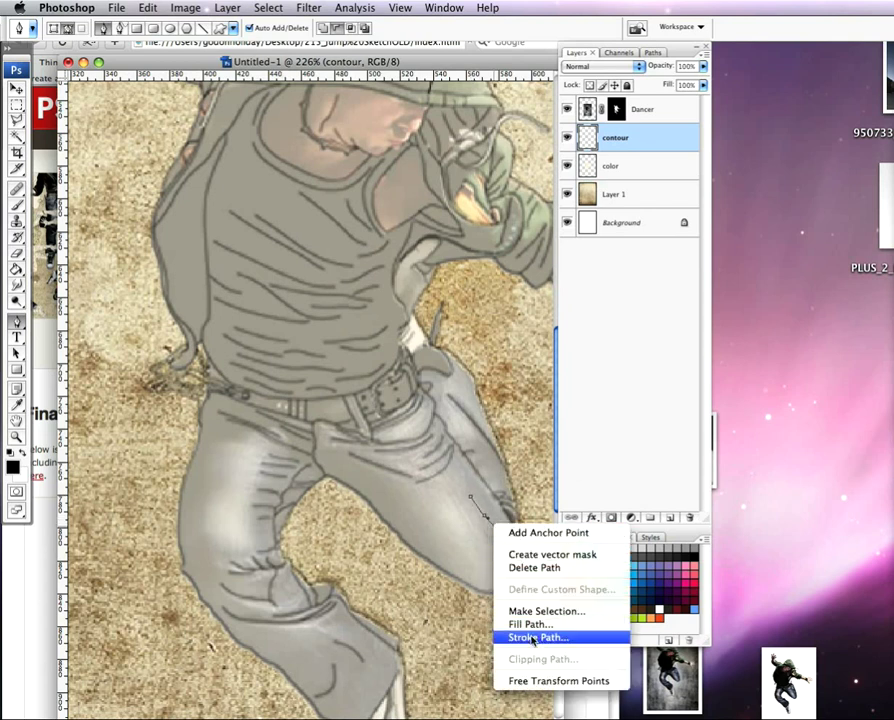
{"action": "left_click", "coordinate": [540, 638]}
{"action": "key", "text": "Return"}
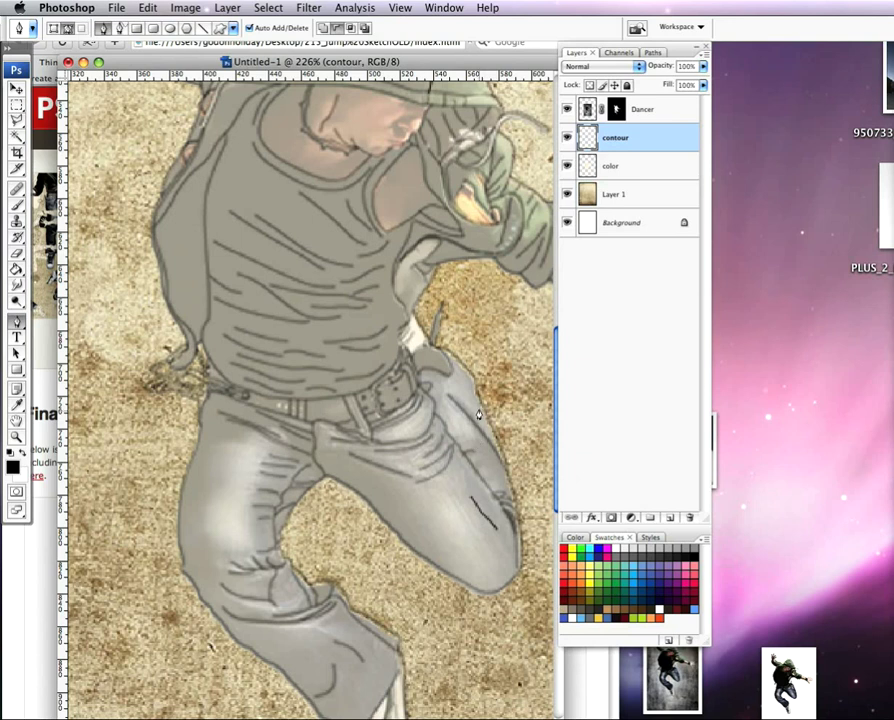
{"action": "scroll", "coordinate": [356, 346], "scroll_direction": "down", "scroll_amount": 5}
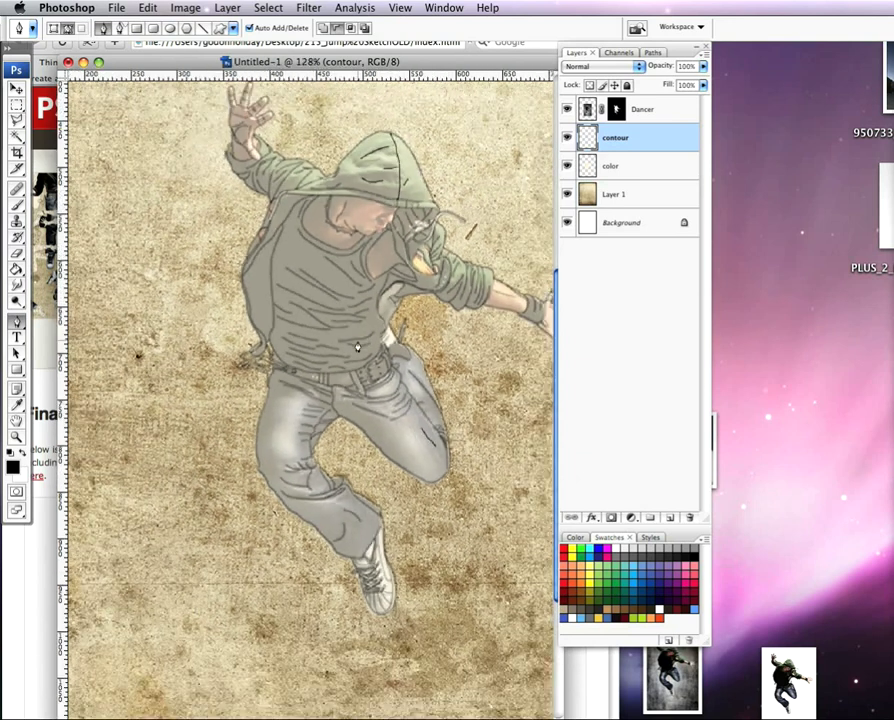
{"action": "scroll", "coordinate": [357, 347], "scroll_direction": "down", "scroll_amount": 1}
{"action": "scroll", "coordinate": [254, 230], "scroll_direction": "up", "scroll_amount": 1}
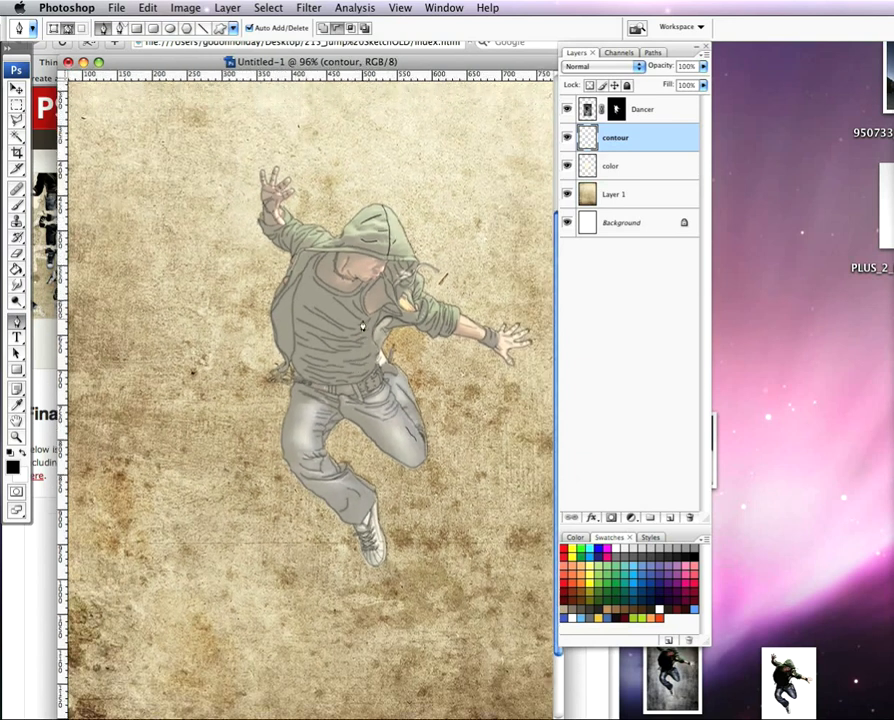
Set the Dancer photo layer's opacity to 100% and check the line art with the photo temporarily hidden
{"action": "left_click", "coordinate": [567, 110]}
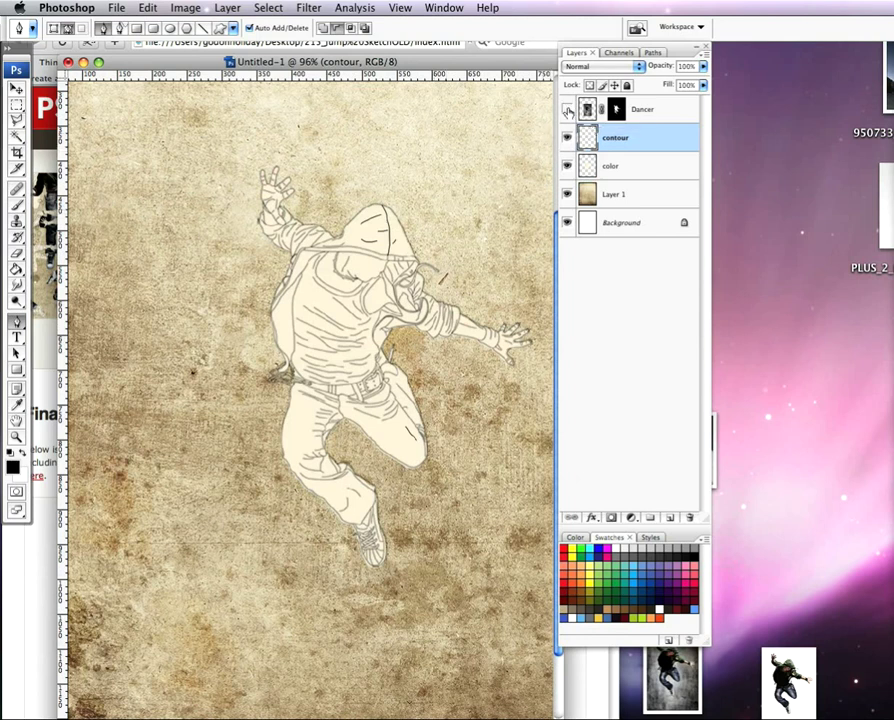
{"action": "left_click", "coordinate": [567, 110]}
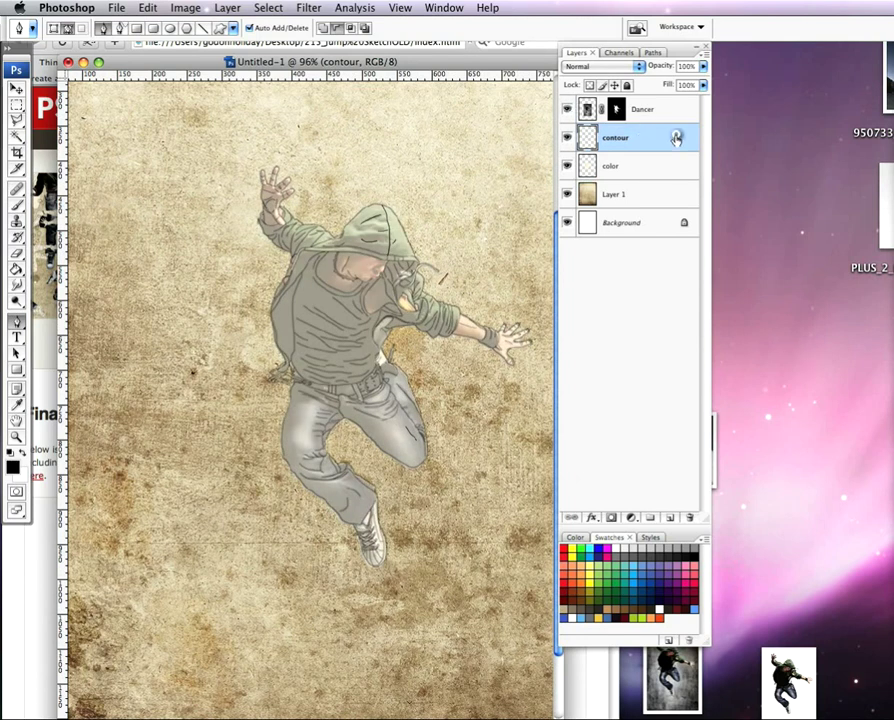
{"action": "left_click", "coordinate": [645, 108]}
{"action": "left_click_drag", "start_coordinate": [666, 66], "coordinate": [687, 66]}
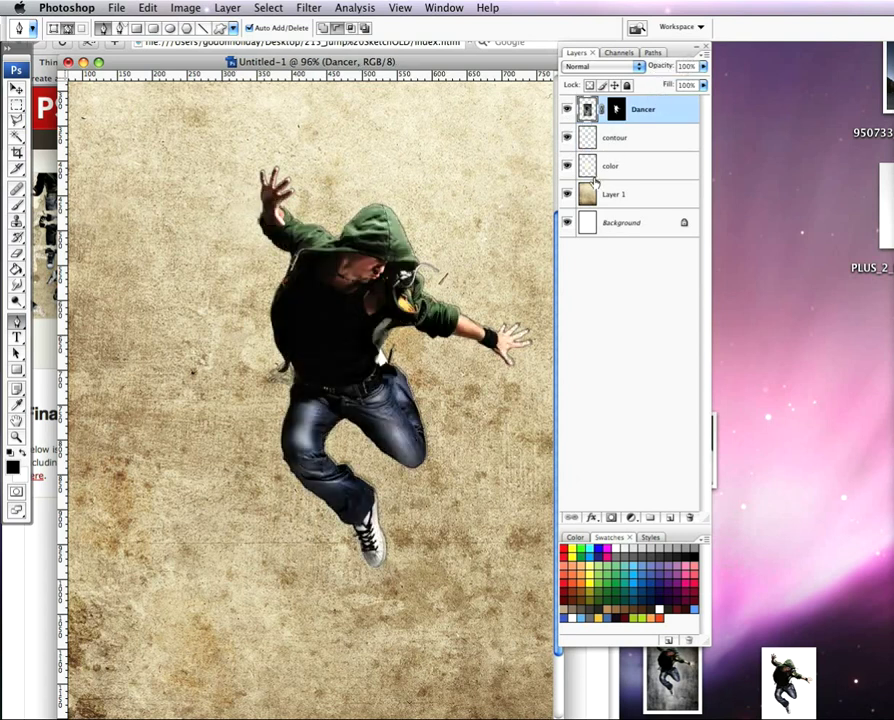
{"action": "left_click", "coordinate": [567, 109]}
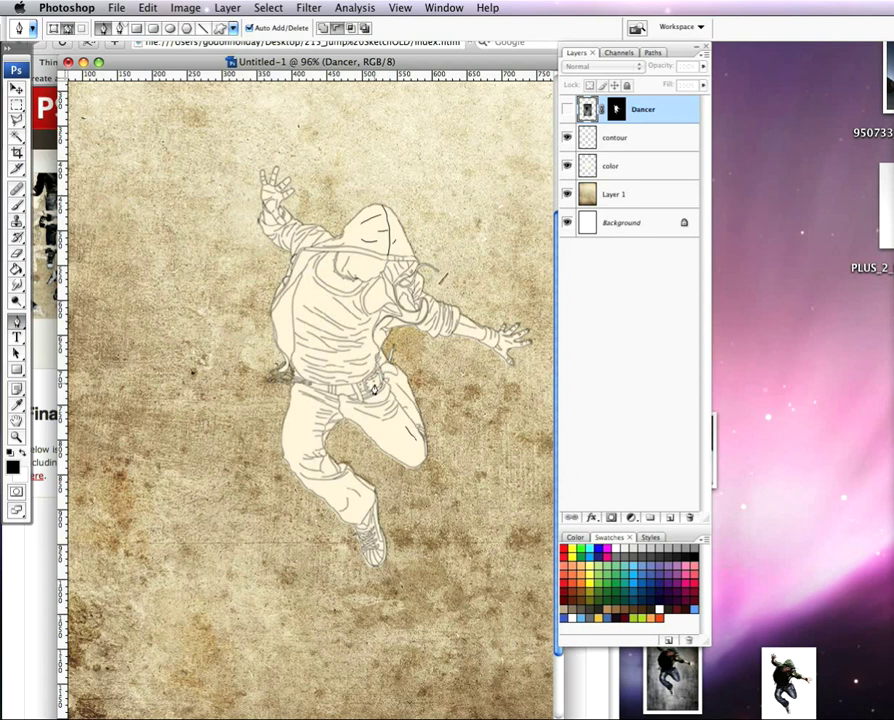
{"action": "scroll", "coordinate": [373, 385], "scroll_direction": "down", "scroll_amount": 4}
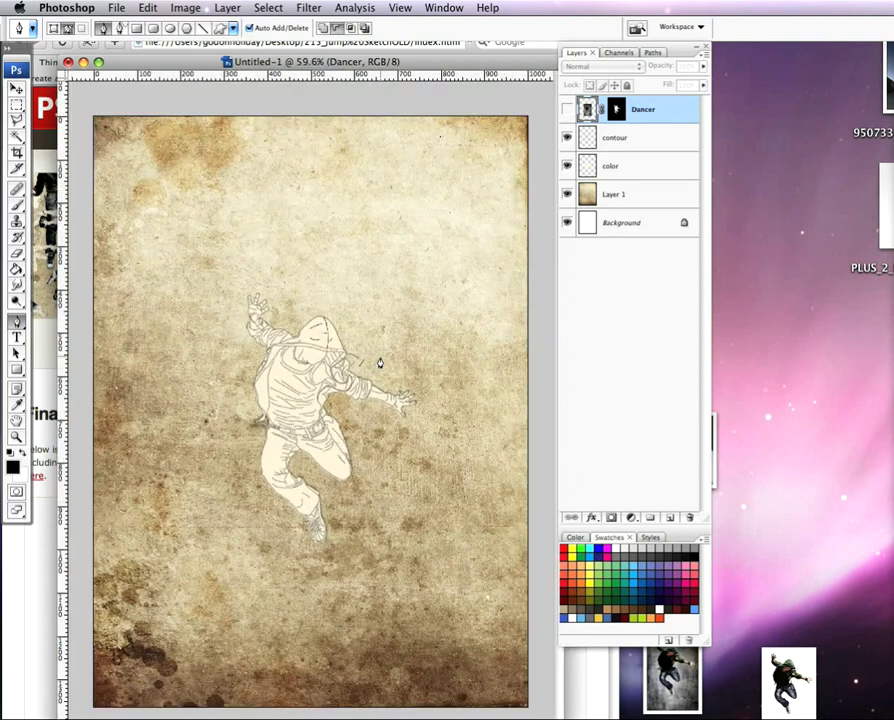
{"action": "scroll", "coordinate": [328, 372], "scroll_direction": "up", "scroll_amount": 3}
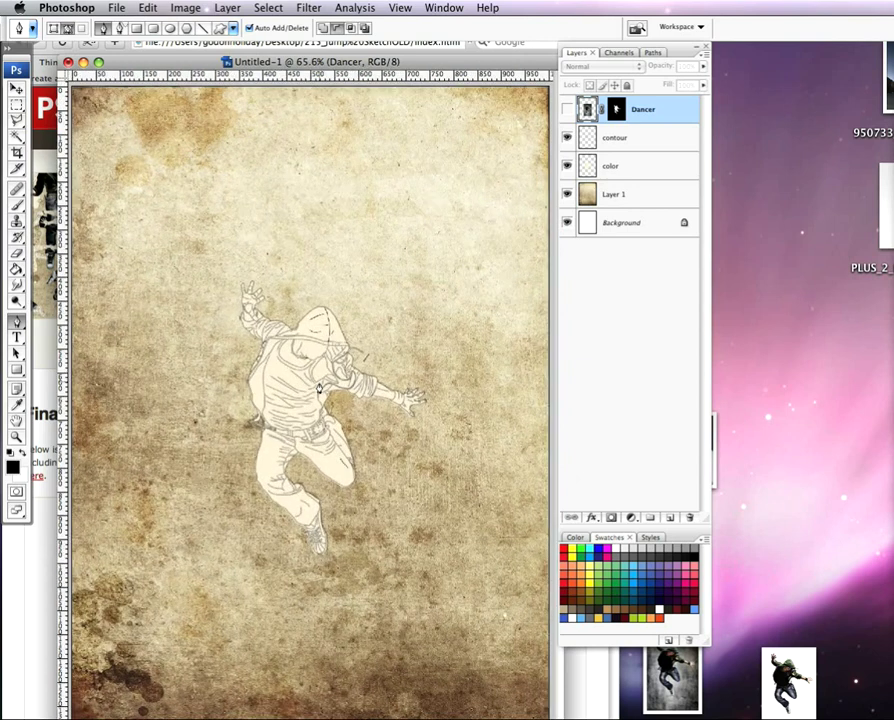
{"action": "left_click", "coordinate": [567, 110]}
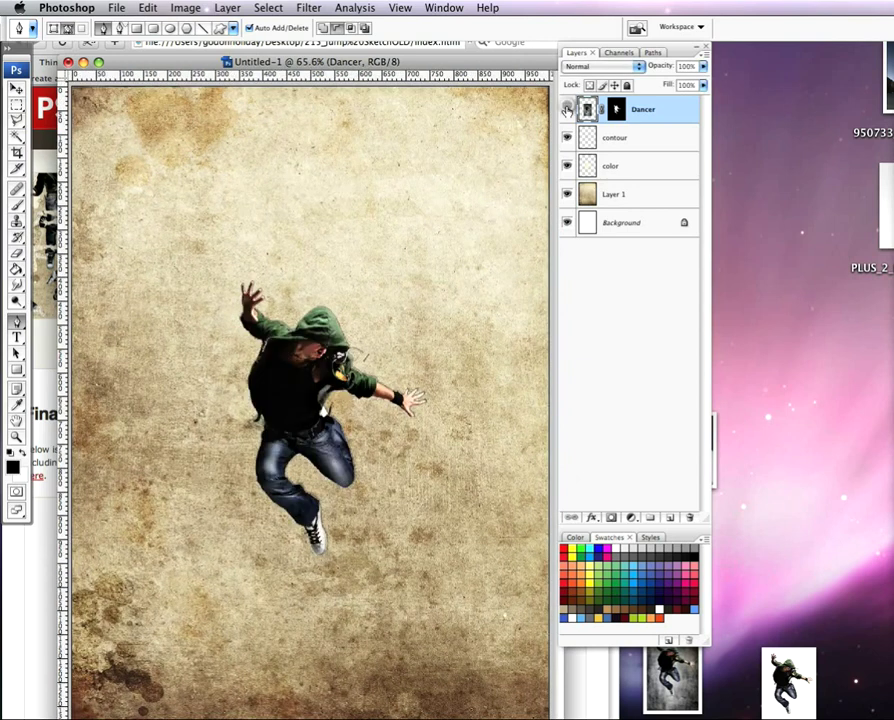
Link the Dancer, contour and color layers together
{"action": "left_click", "coordinate": [670, 148], "text": "shift"}
{"action": "left_click", "coordinate": [671, 165], "text": "shift"}
{"action": "right_click", "coordinate": [673, 165]}
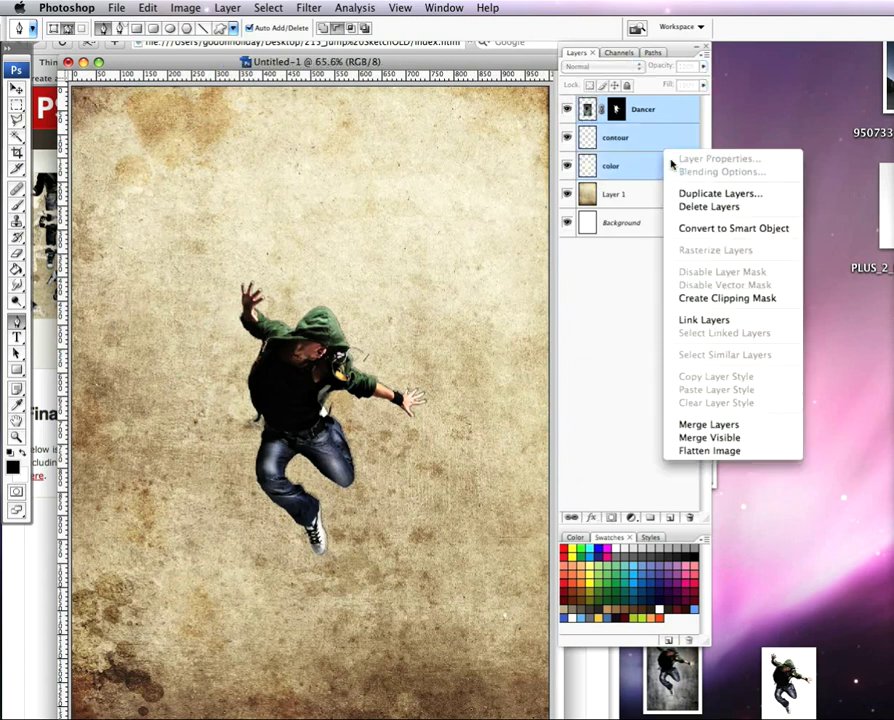
{"action": "left_click", "coordinate": [700, 319]}
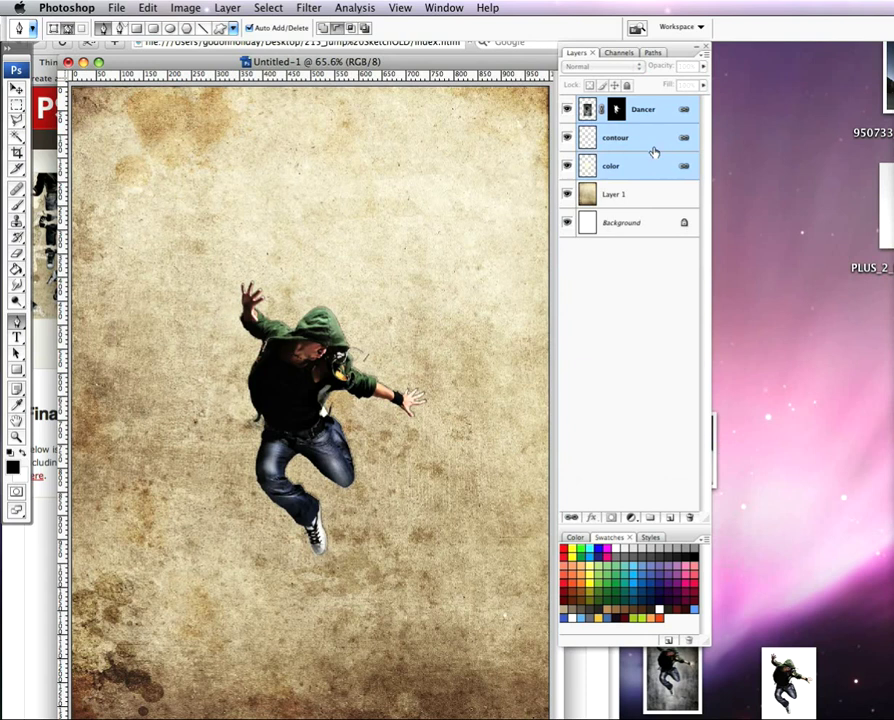
Put the three linked layers into a new group and name it Dancer
{"action": "left_click_drag", "start_coordinate": [654, 141], "coordinate": [651, 517]}
{"action": "double_click", "coordinate": [625, 105]}
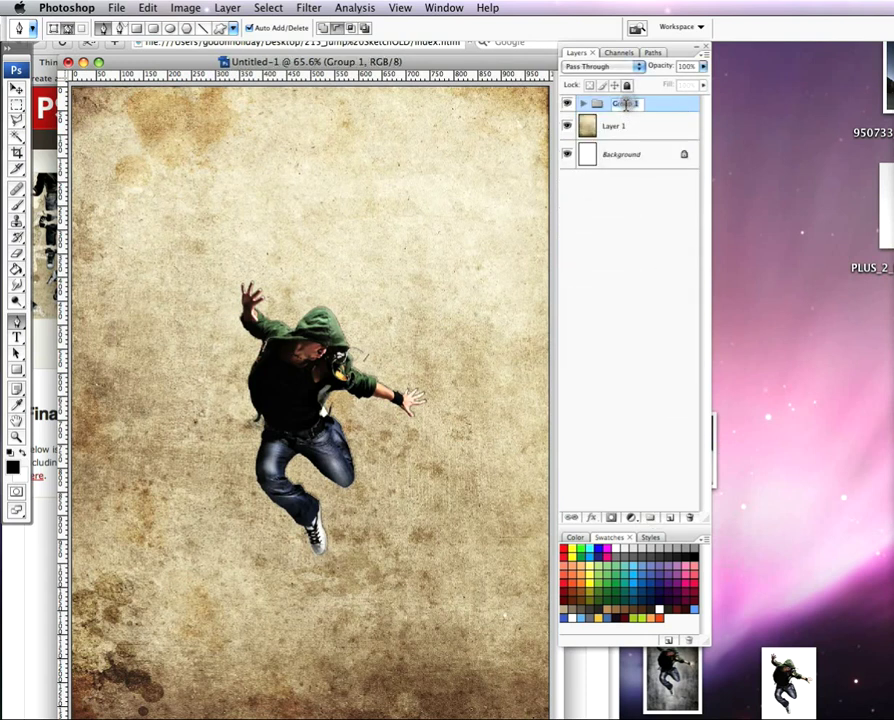
{"action": "type", "text": "Dancer"}
{"action": "key", "text": "Return"}
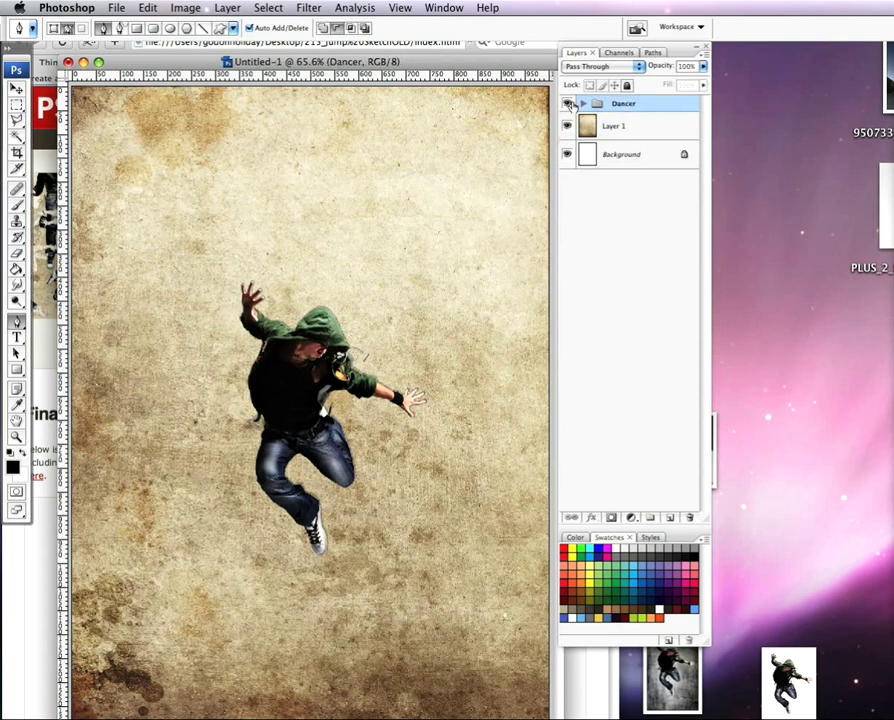
Duplicate the Dancer group as Dancer 2 and move the copy up and to the left of the original dancer
{"action": "left_click", "coordinate": [583, 104]}
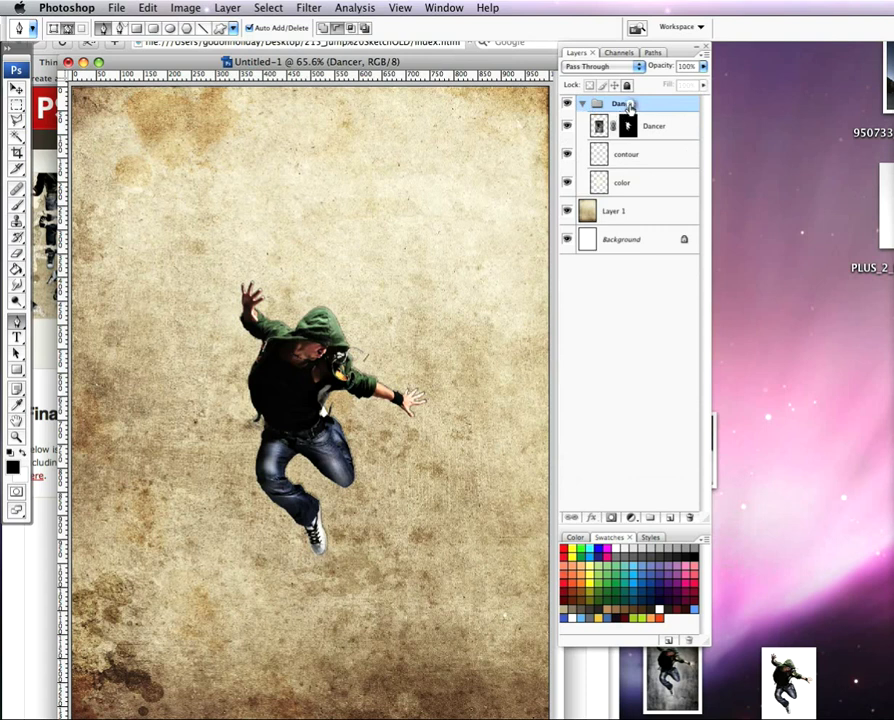
{"action": "left_click_drag", "start_coordinate": [628, 107], "coordinate": [669, 516]}
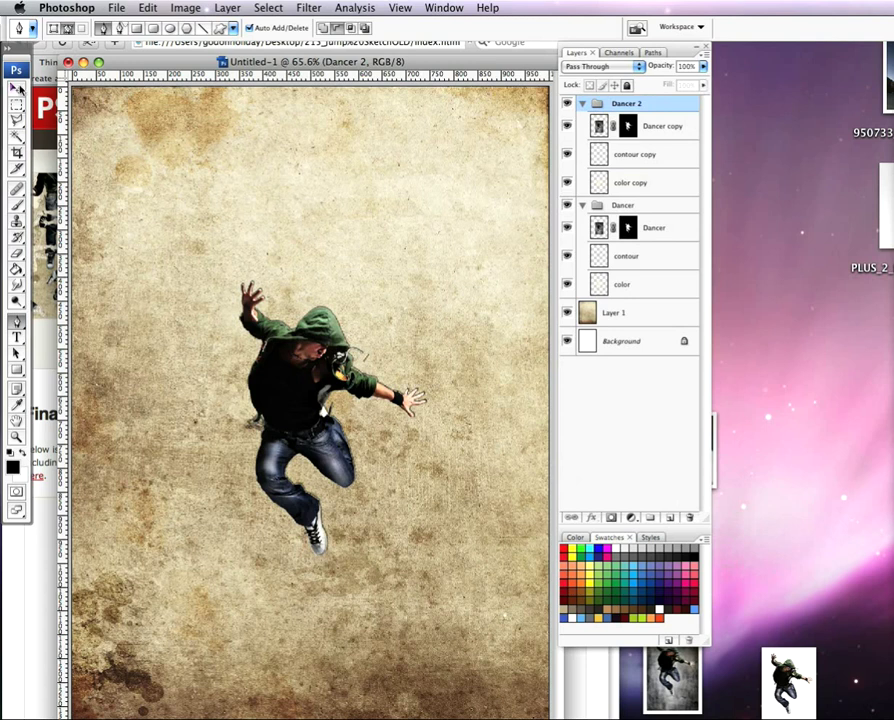
{"action": "left_click", "coordinate": [17, 88]}
{"action": "left_click_drag", "start_coordinate": [252, 289], "coordinate": [147, 210]}
Flip the Dancer 2 group horizontally, scale it to about 47%, and place it beside the main dancer's raised hand
{"action": "key", "text": "super+t"}
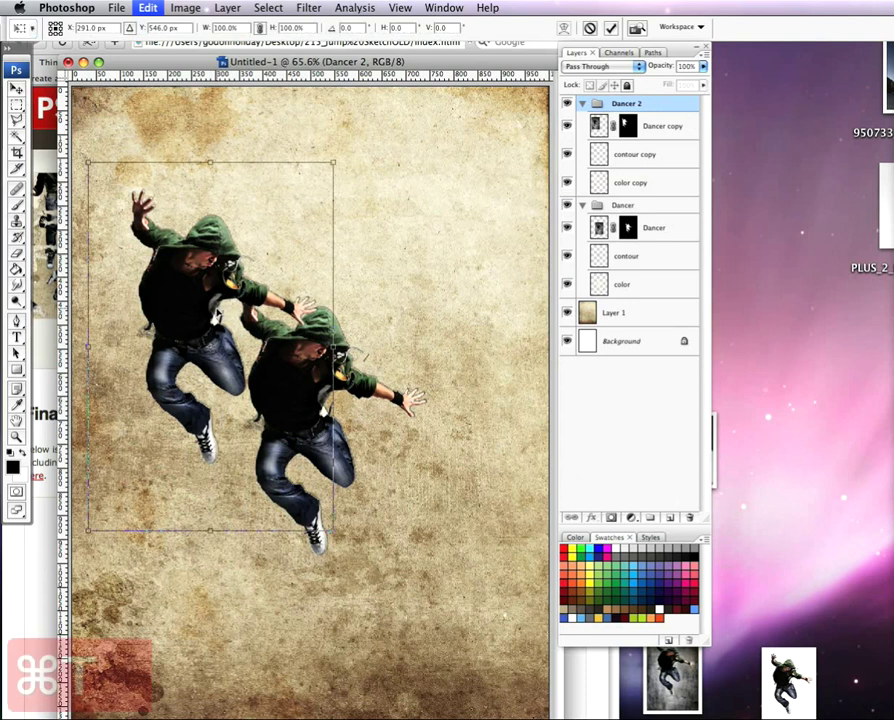
{"action": "right_click", "coordinate": [226, 274]}
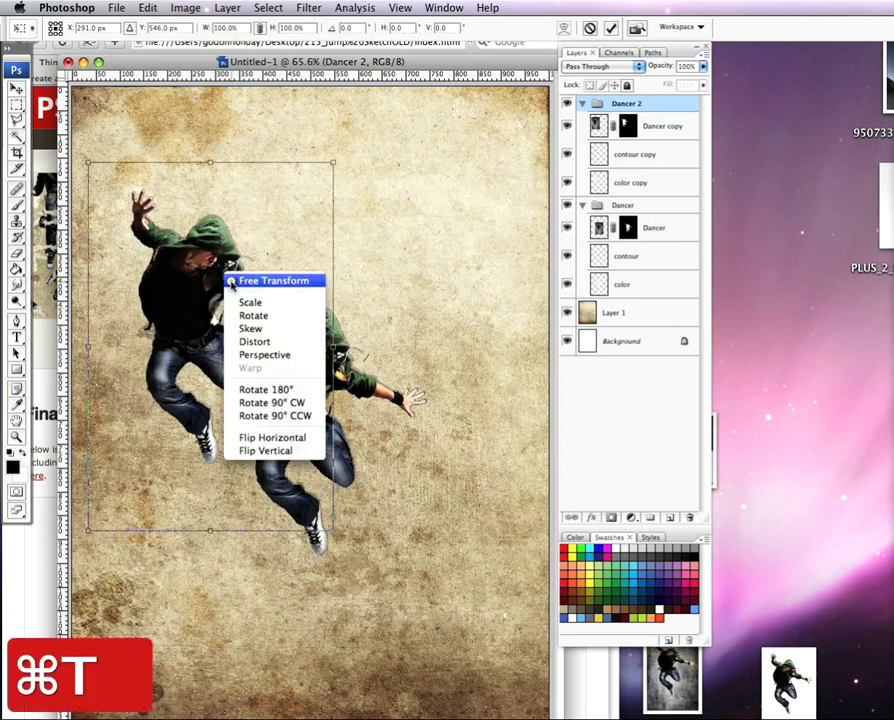
{"action": "left_click", "coordinate": [265, 437]}
{"action": "left_click_drag", "start_coordinate": [341, 157], "coordinate": [264, 266]}
{"action": "left_click_drag", "start_coordinate": [205, 326], "coordinate": [262, 200]}
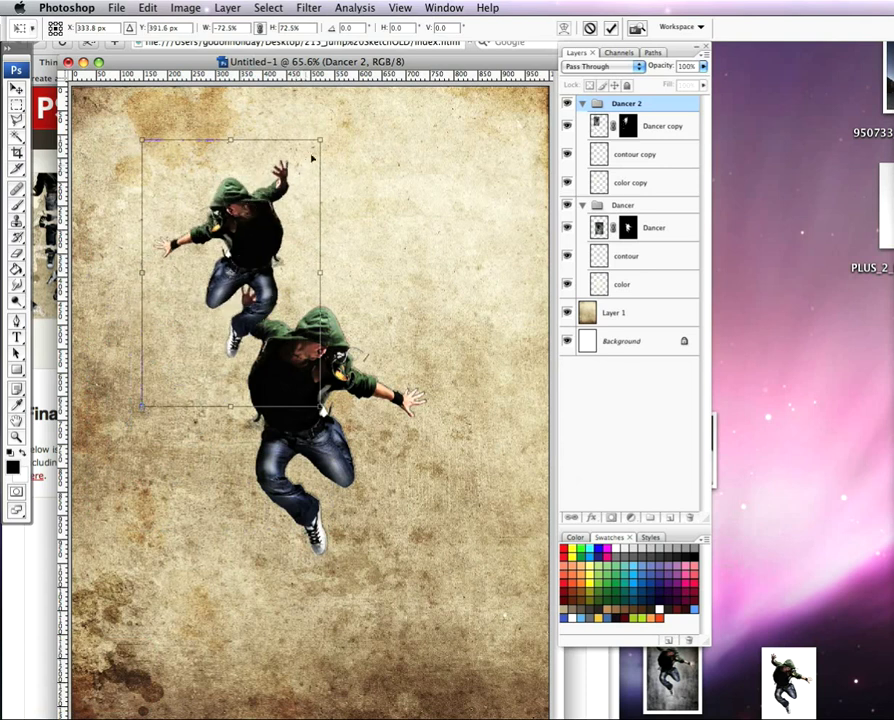
{"action": "left_click_drag", "start_coordinate": [320, 144], "coordinate": [261, 237]}
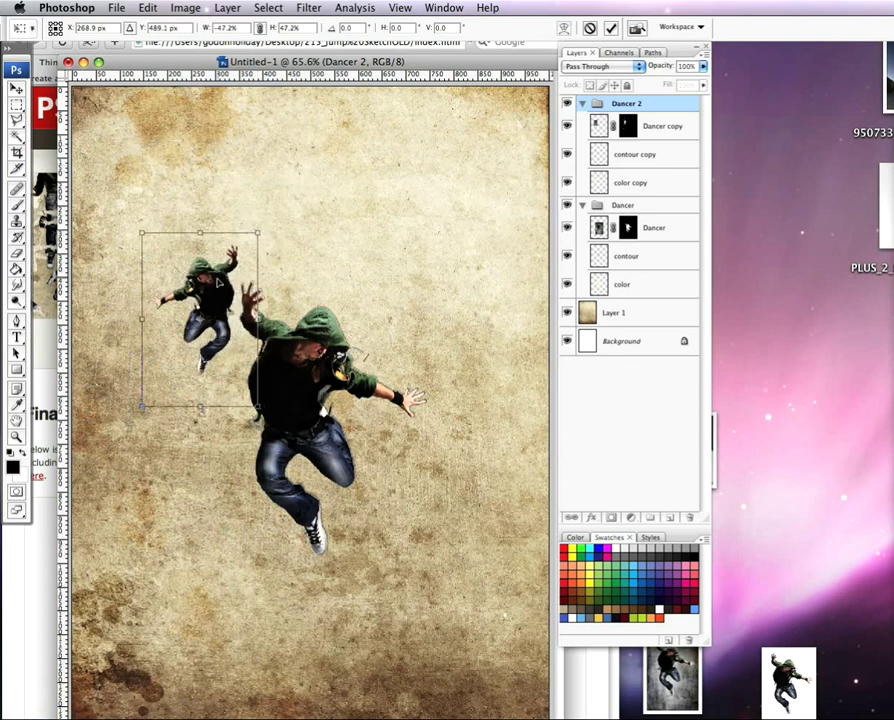
{"action": "mouse_move", "coordinate": [222, 284]}
{"action": "left_mouse_down"}
{"action": "mouse_move", "coordinate": [264, 232]}
{"action": "mouse_move", "coordinate": [300, 214]}
{"action": "mouse_move", "coordinate": [219, 241]}
{"action": "mouse_move", "coordinate": [241, 281]}
{"action": "mouse_move", "coordinate": [221, 275]}
{"action": "left_mouse_up"}
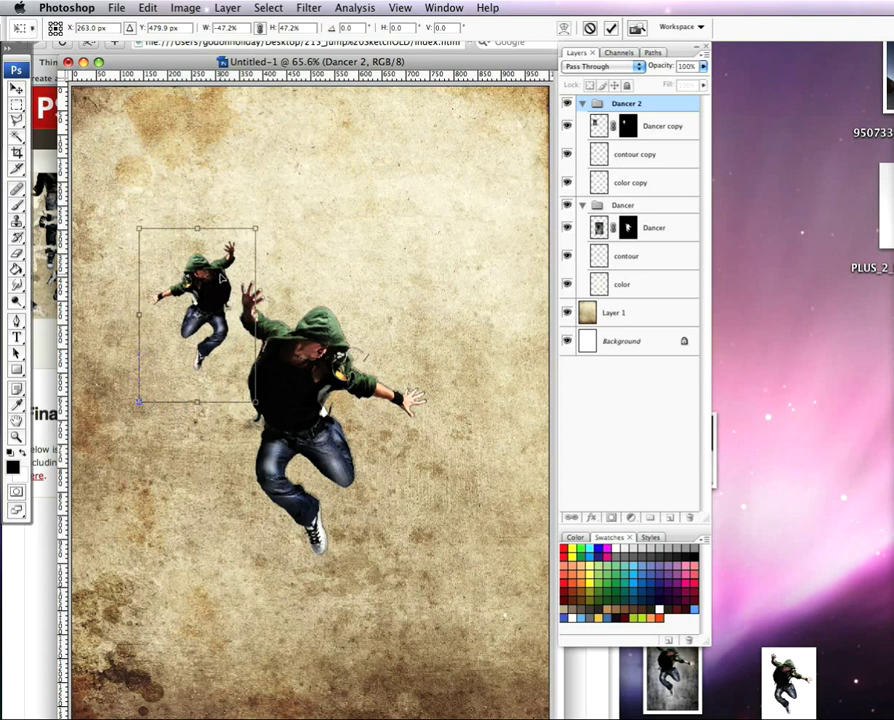
{"action": "key", "text": "Return"}
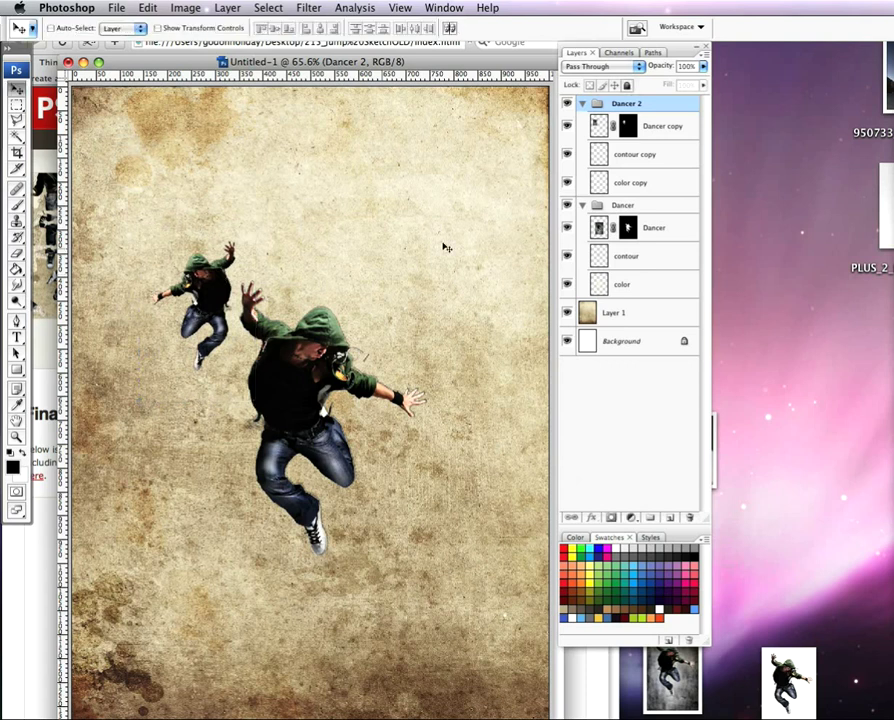
Move the Dancer 2 group out of and directly below the Dancer group in the layer stack, with both groups collapsed
{"action": "left_click", "coordinate": [582, 104]}
{"action": "left_click_drag", "start_coordinate": [662, 112], "coordinate": [659, 213]}
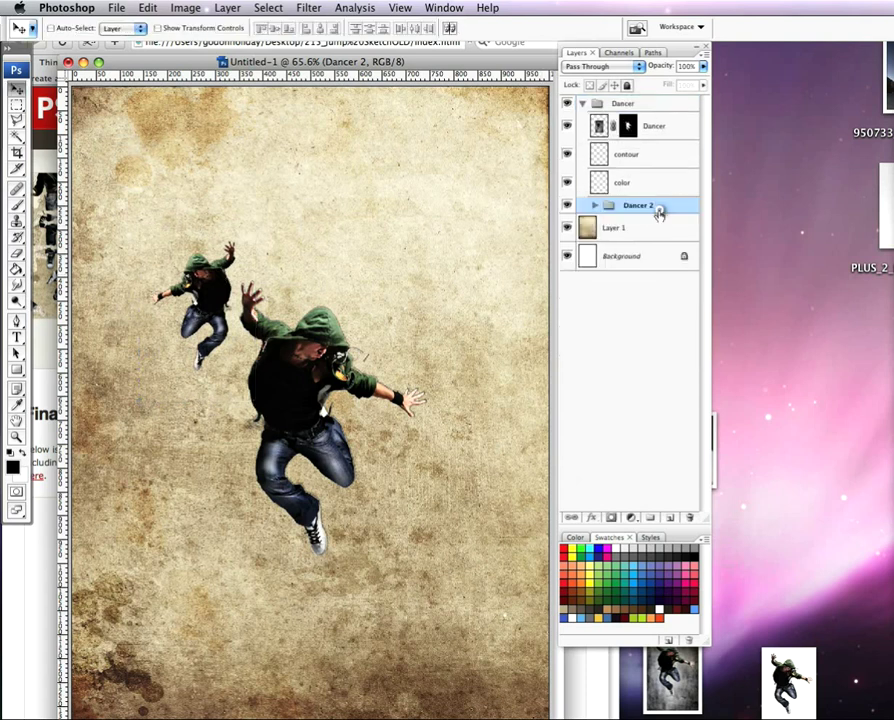
{"action": "left_click", "coordinate": [583, 104]}
{"action": "left_click", "coordinate": [614, 105]}
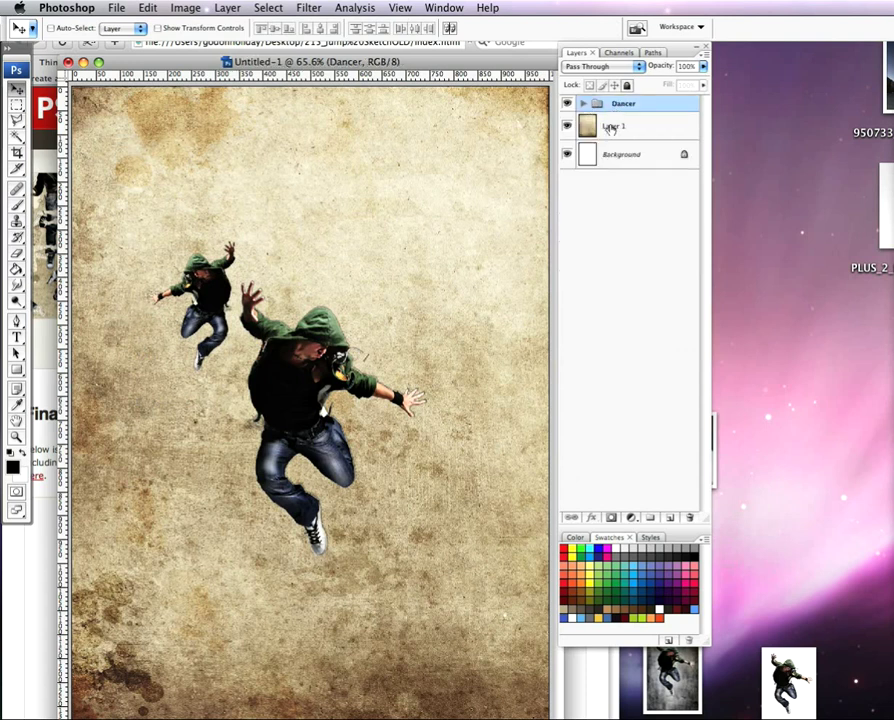
{"action": "left_click", "coordinate": [584, 105]}
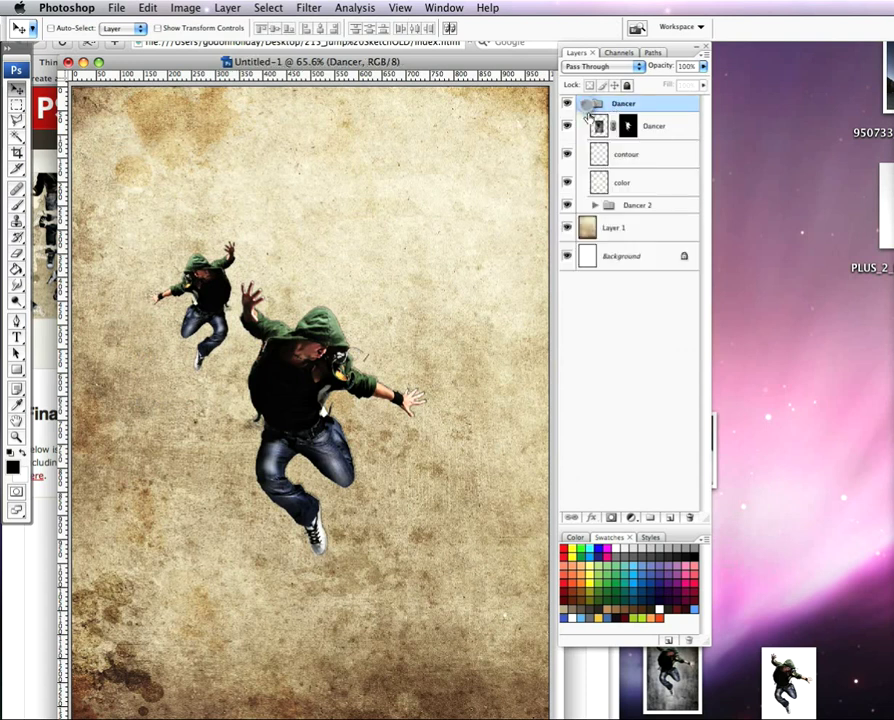
{"action": "left_click", "coordinate": [638, 205]}
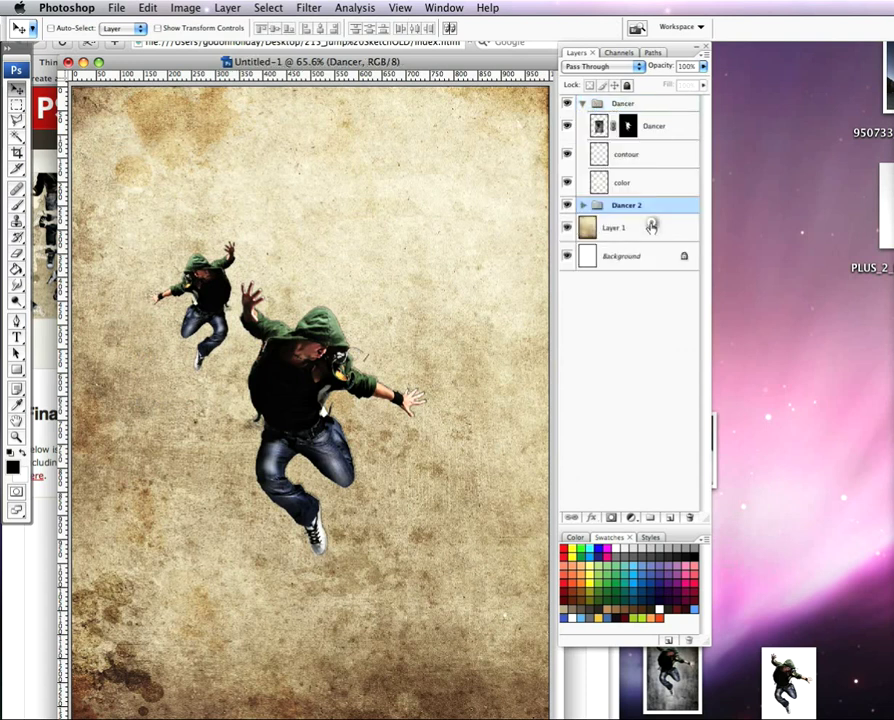
{"action": "left_click", "coordinate": [583, 104]}
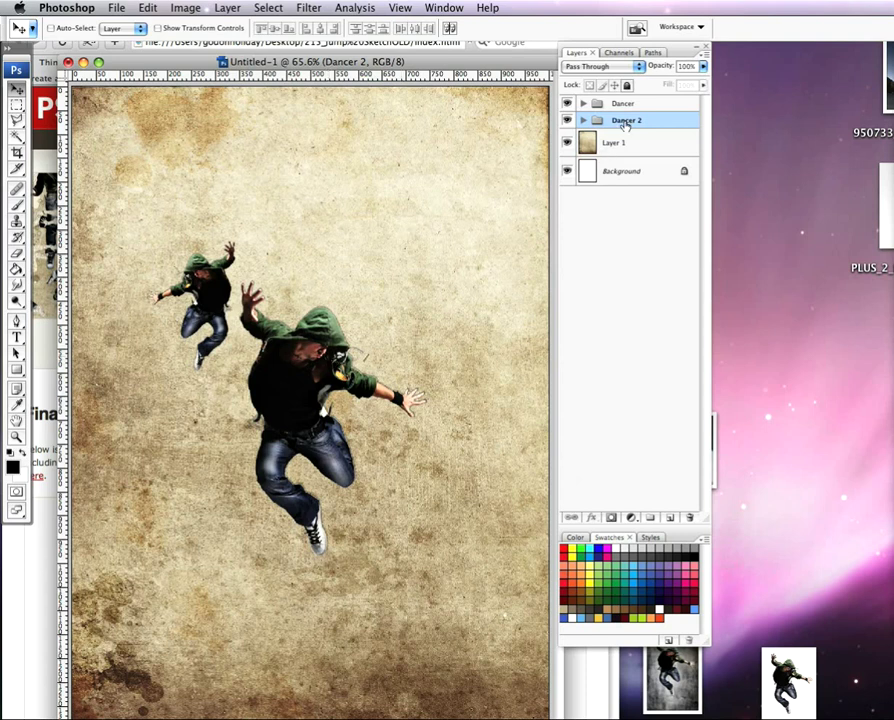
Duplicate the Dancer 2 group and rename the copy Dancer 3
{"action": "left_click_drag", "start_coordinate": [625, 122], "coordinate": [670, 517]}
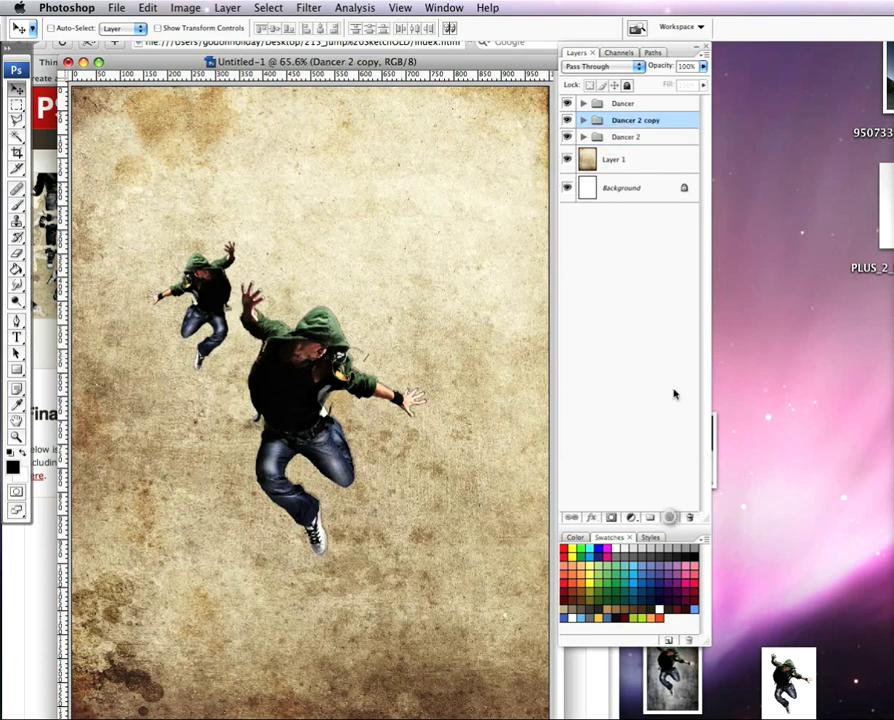
{"action": "double_click", "coordinate": [636, 121]}
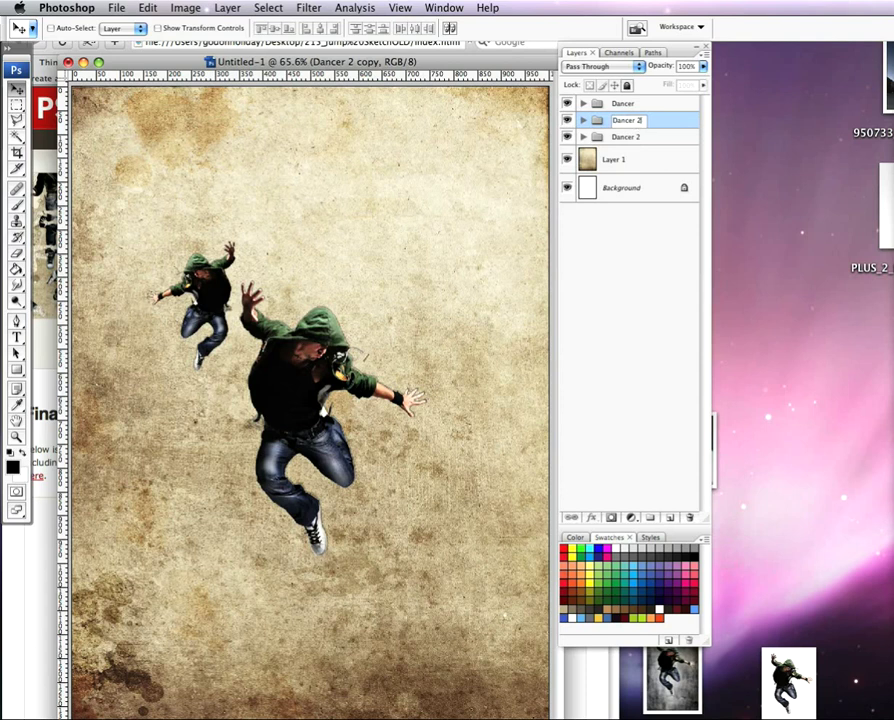
{"action": "key", "text": "Return"}
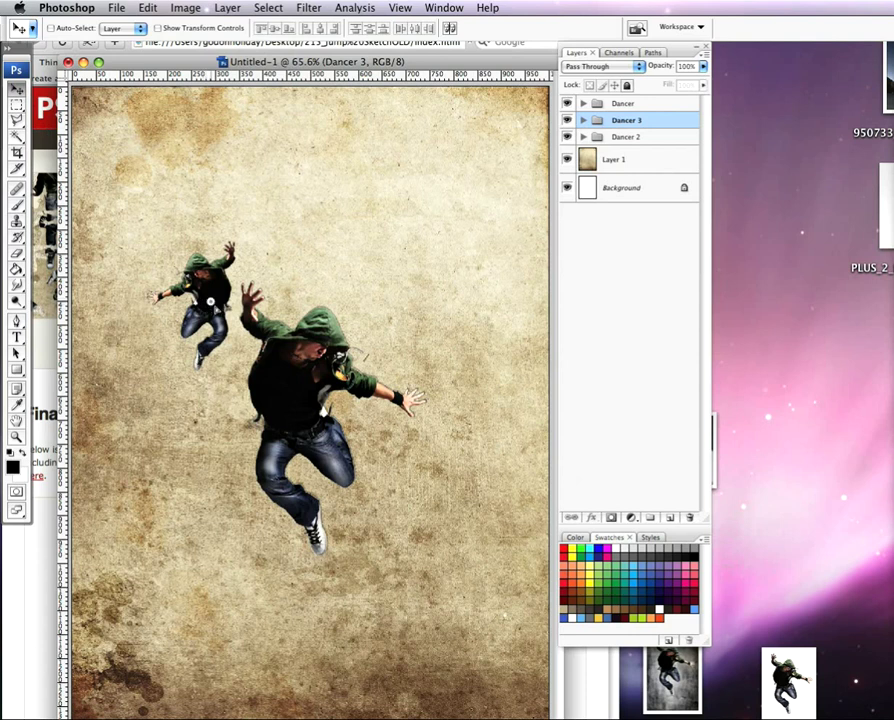
Flip the Dancer 3 group horizontally, scale it to about 87%, and place it above the main dancer's outstretched right-hand arm
{"action": "left_click_drag", "start_coordinate": [209, 302], "coordinate": [424, 497]}
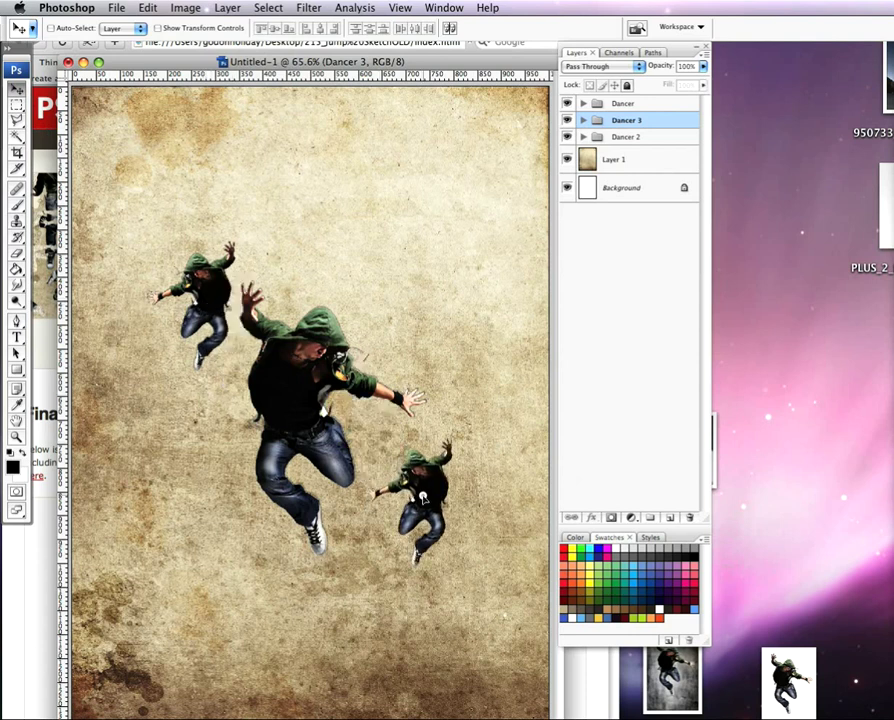
{"action": "key", "text": "super+t"}
{"action": "right_click", "coordinate": [423, 490]}
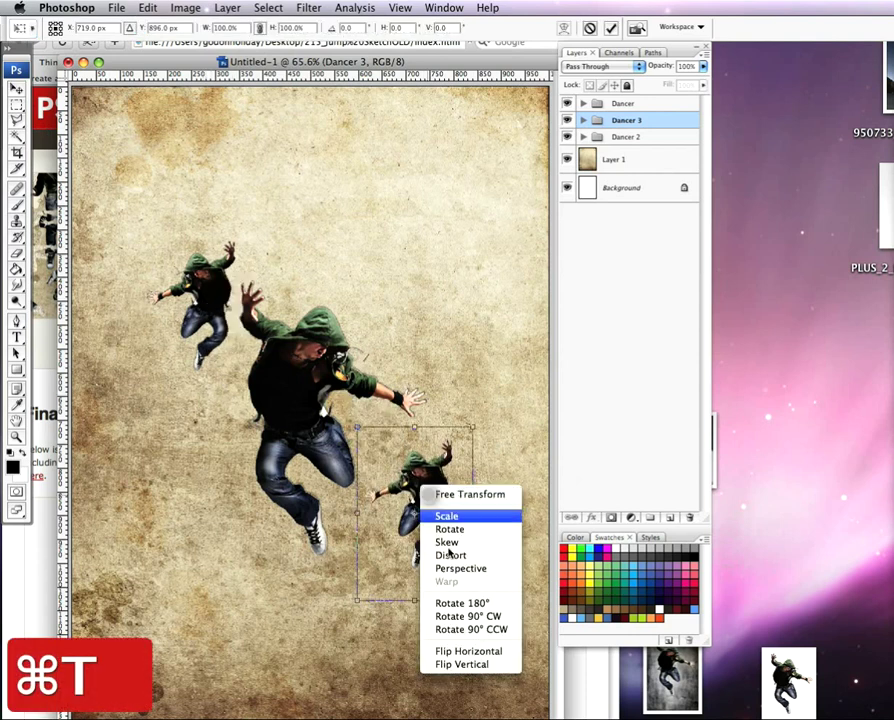
{"action": "left_click", "coordinate": [470, 651]}
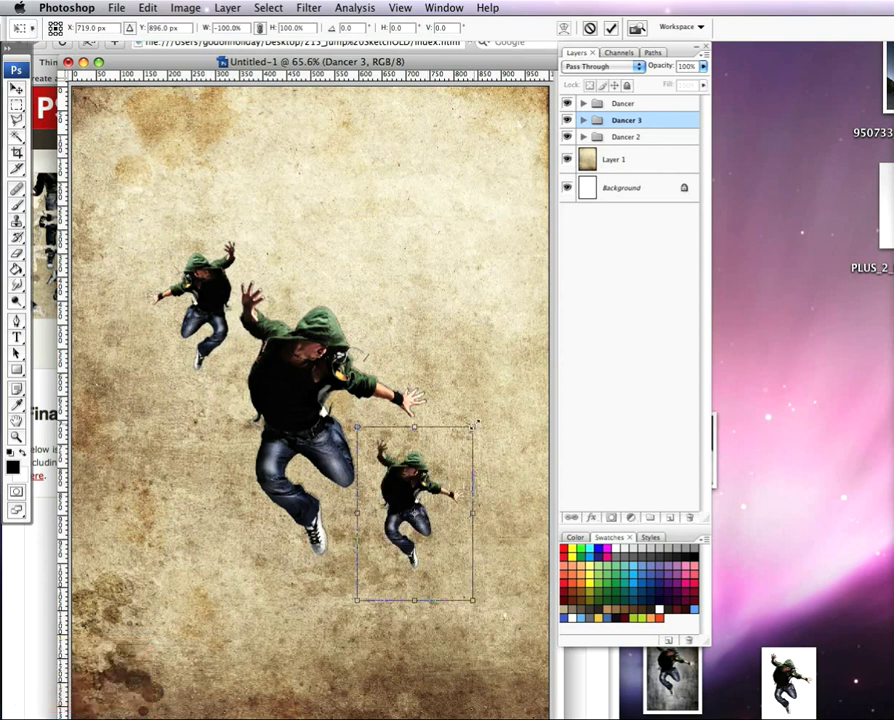
{"action": "left_click_drag", "start_coordinate": [474, 425], "coordinate": [458, 448]}
{"action": "left_click_drag", "start_coordinate": [407, 524], "coordinate": [398, 356]}
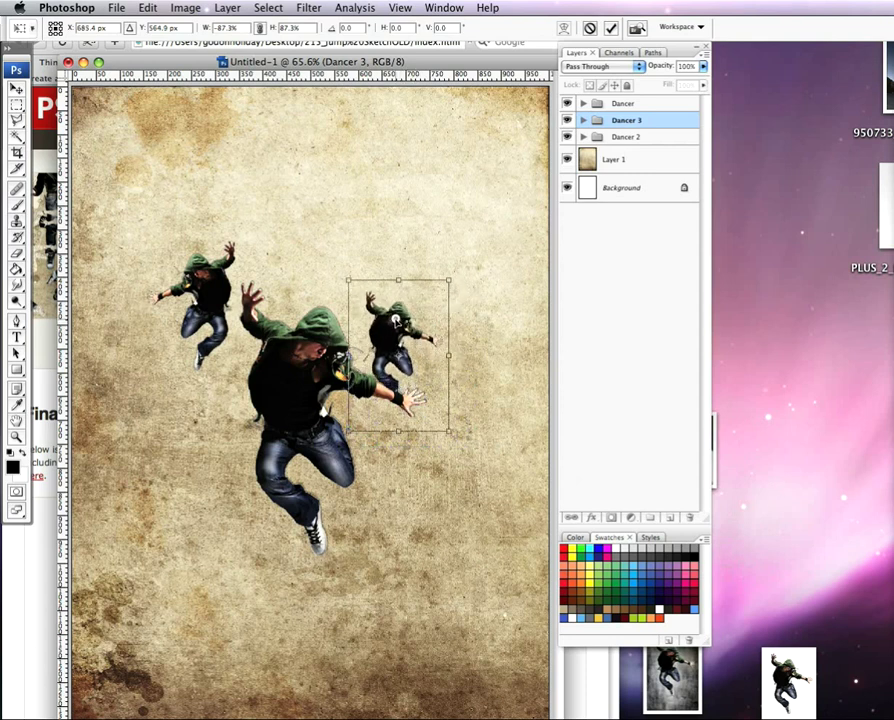
{"action": "key", "text": "Return"}
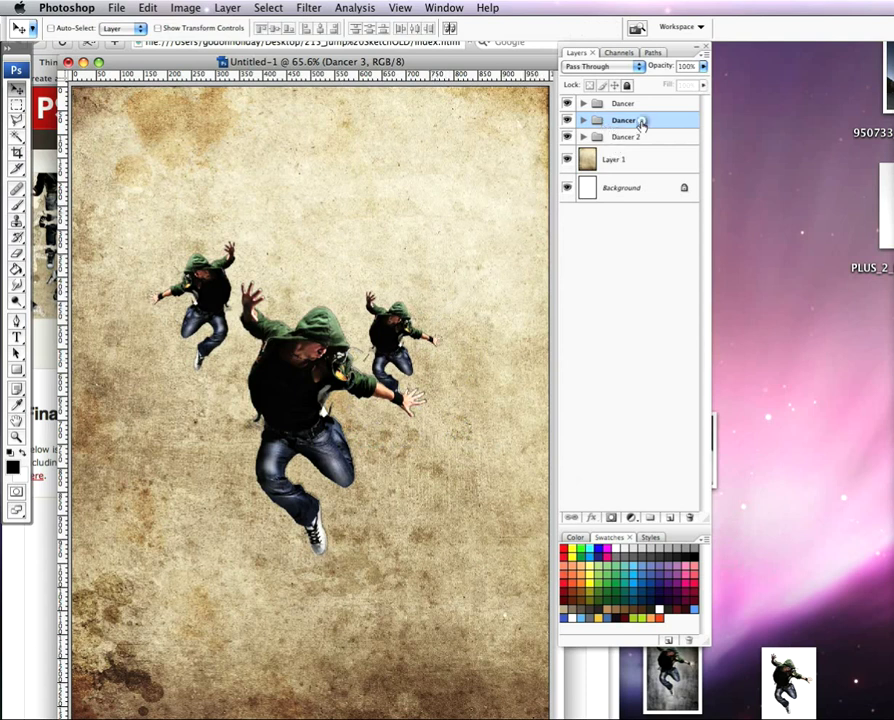
Duplicate the Dancer 3 group, leaving its group properties as they are
{"action": "left_click_drag", "start_coordinate": [641, 122], "coordinate": [670, 517]}
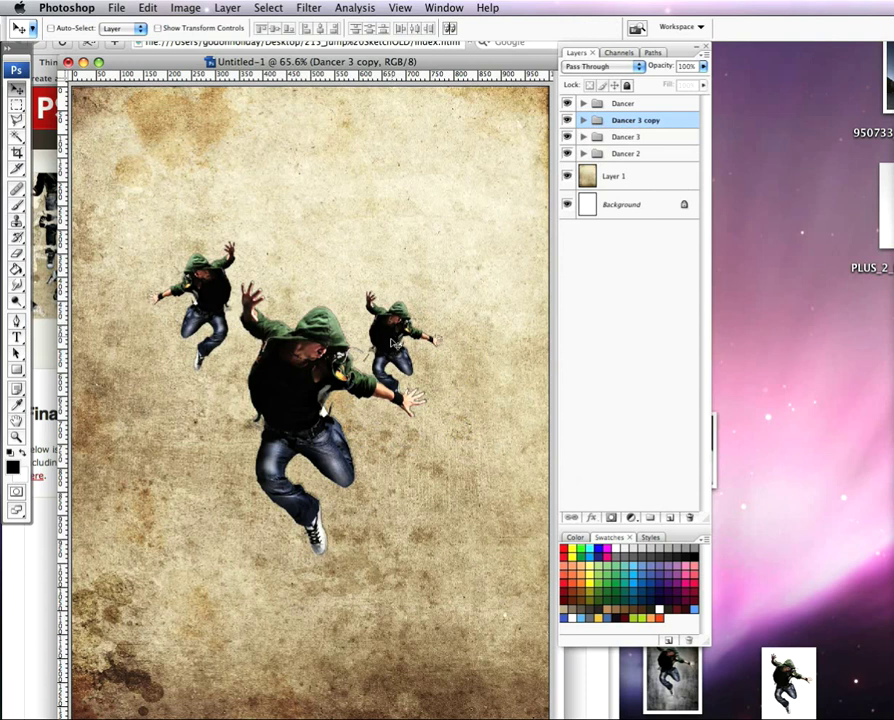
{"action": "double_click", "coordinate": [651, 119]}
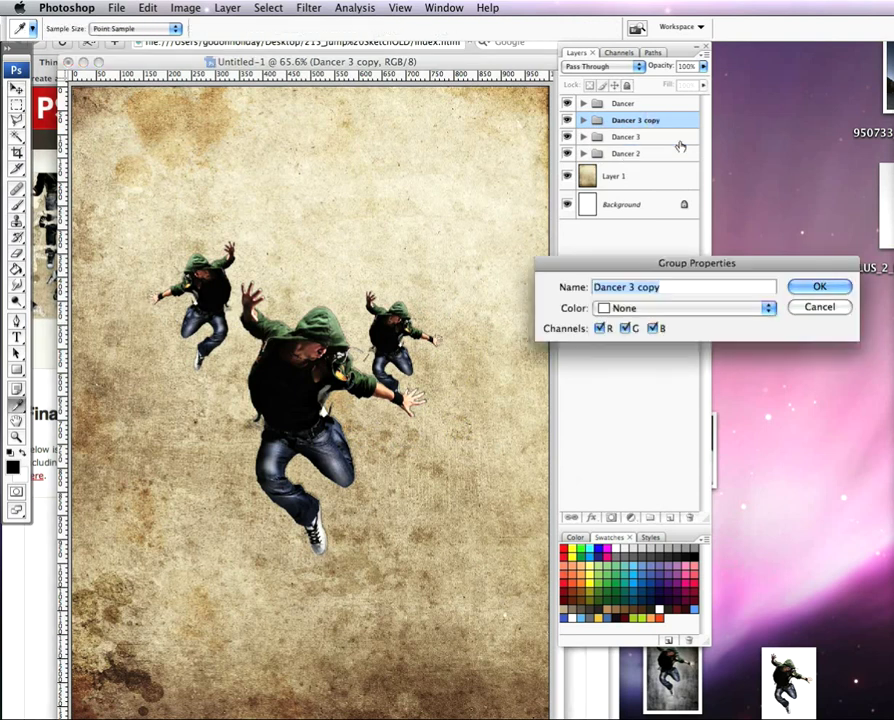
{"action": "left_click", "coordinate": [830, 308]}
{"action": "key", "text": "v"}
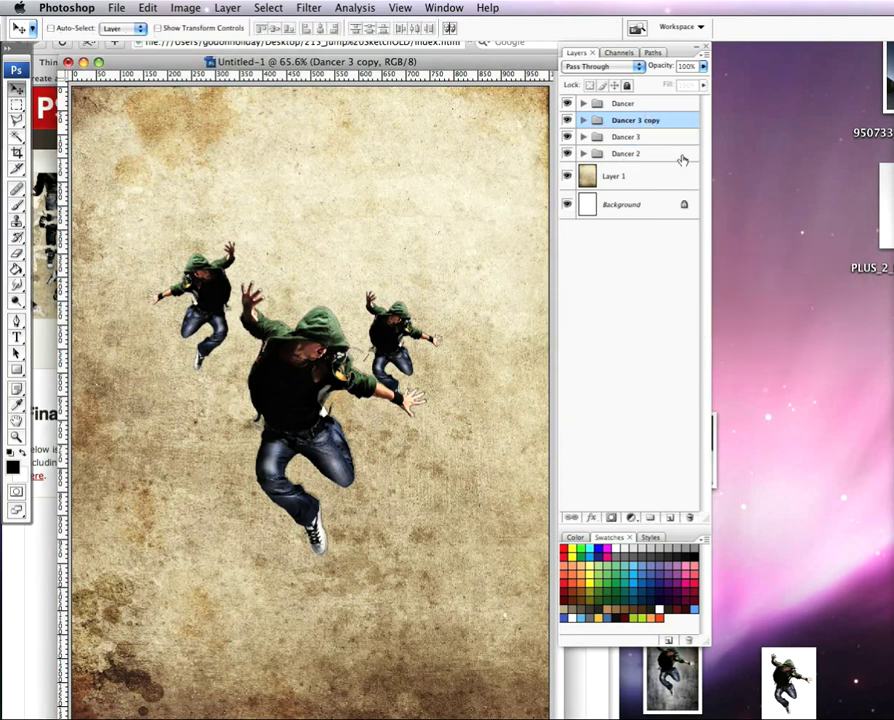
Rename the Dancer 3 copy group as Dancer 4
{"action": "double_click", "coordinate": [643, 121]}
{"action": "type", "text": "Dancer 4"}
{"action": "key", "text": "Return"}
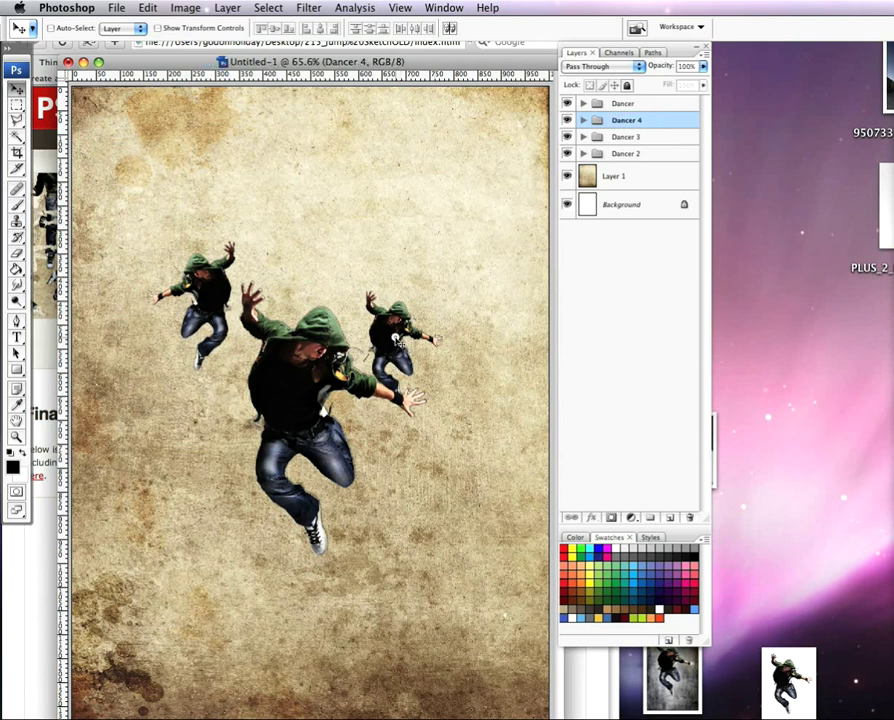
Move the Dancer 4 figure to the lower left of the main dancer, scale it proportionally to about 124%, and place it beside his shoe
{"action": "left_click_drag", "start_coordinate": [405, 340], "coordinate": [215, 520]}
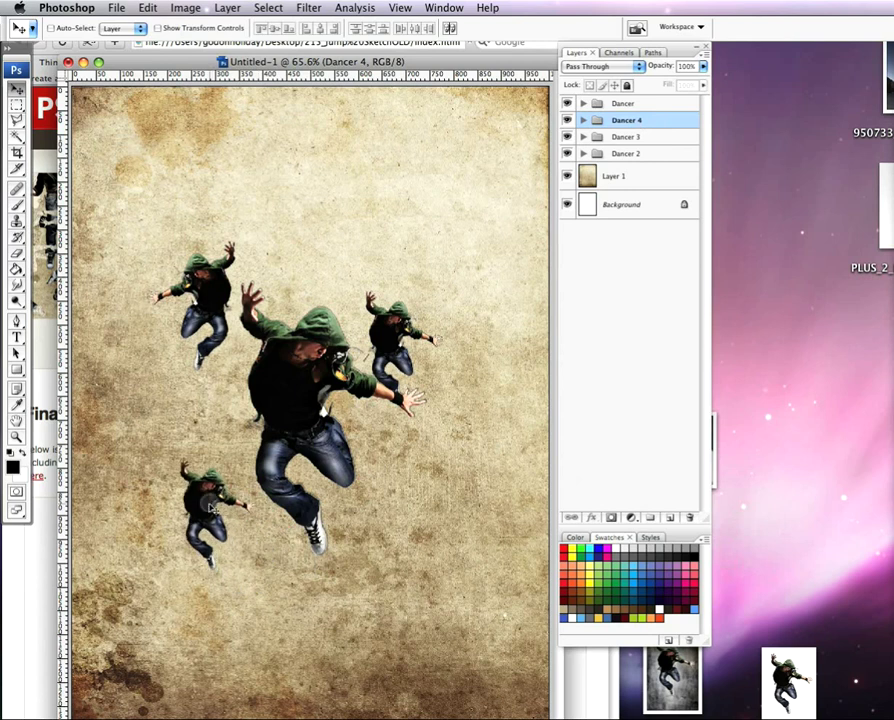
{"action": "key", "text": "super+t"}
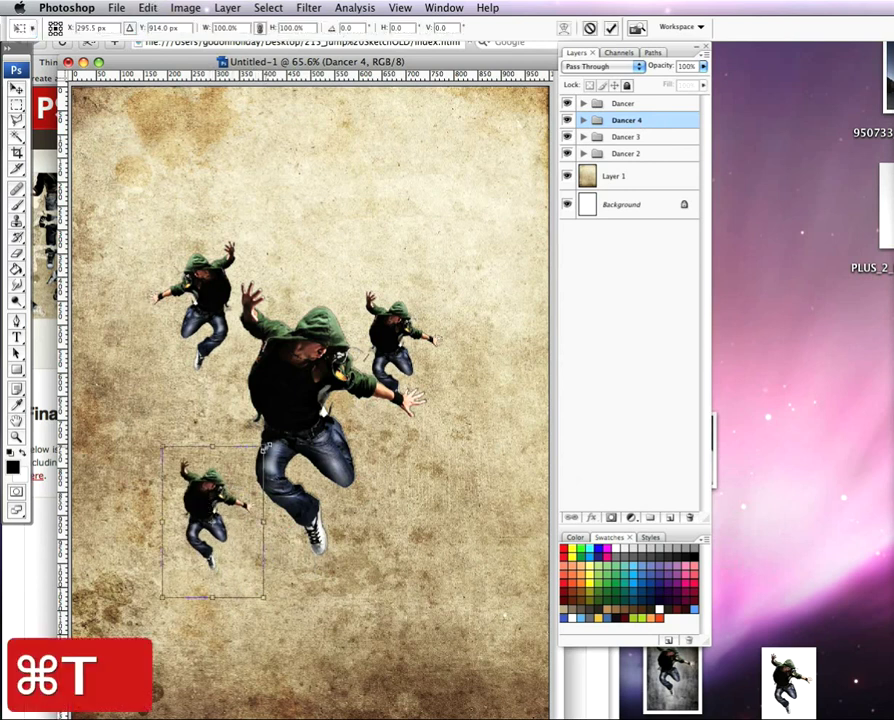
{"action": "left_click_drag", "start_coordinate": [264, 446], "coordinate": [288, 408]}
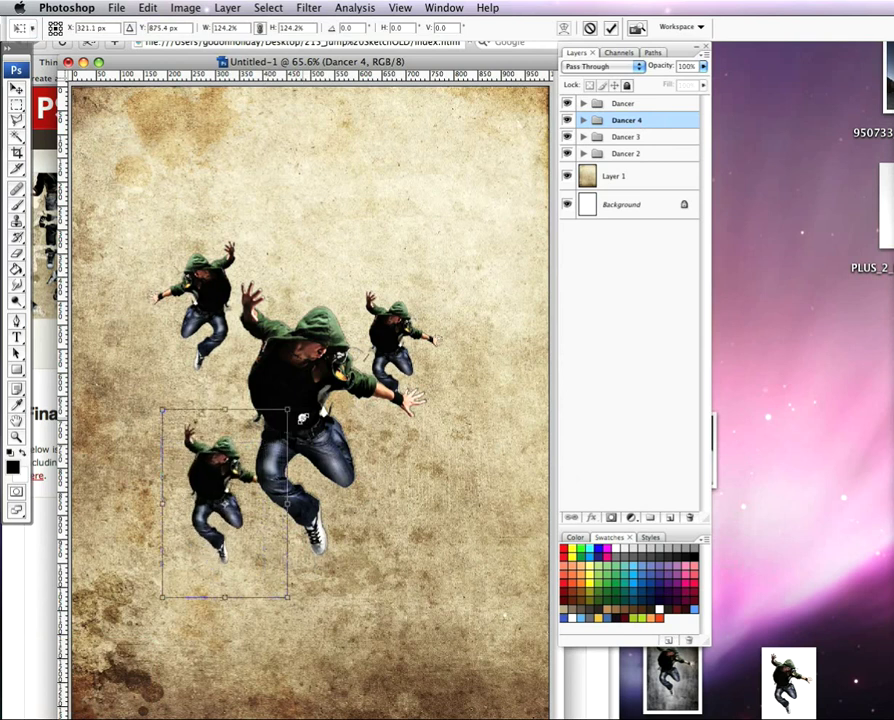
{"action": "left_click_drag", "start_coordinate": [222, 486], "coordinate": [252, 541]}
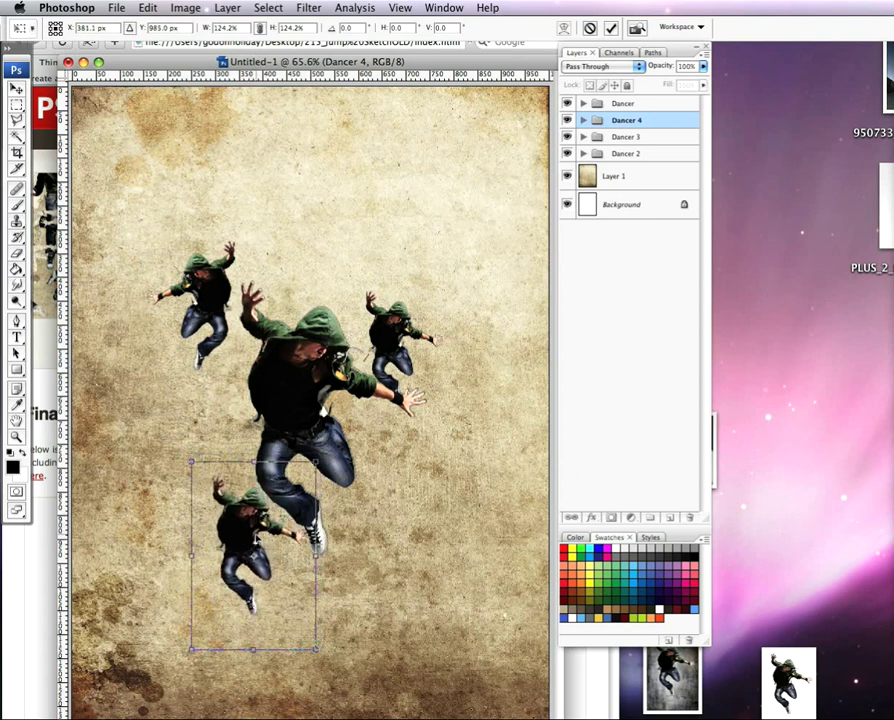
{"action": "key", "text": "Return"}
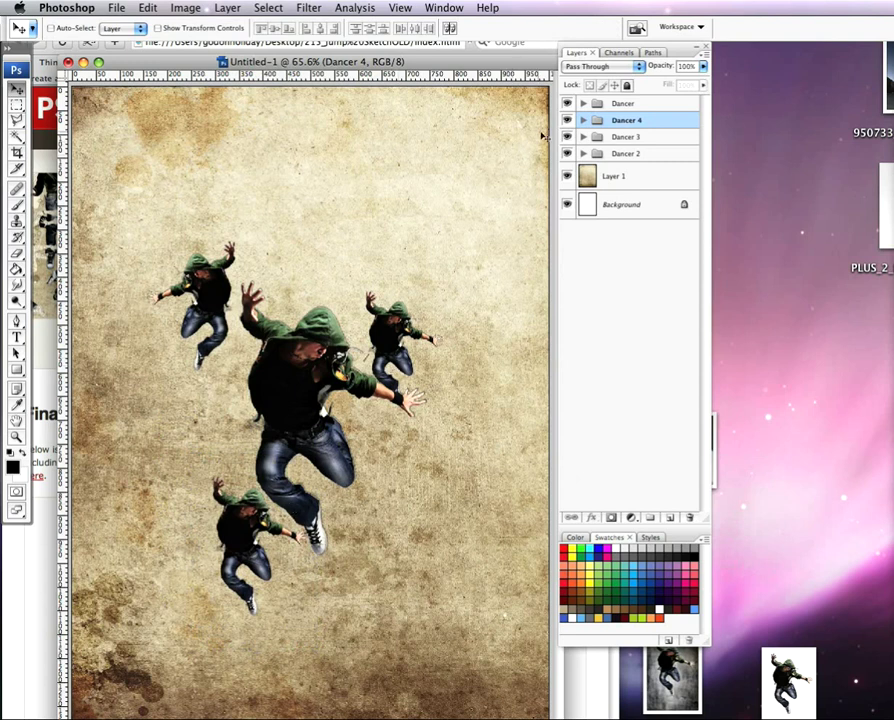
Expand the main Dancer group to list its photo, contour and color layers
{"action": "left_click", "coordinate": [582, 104]}
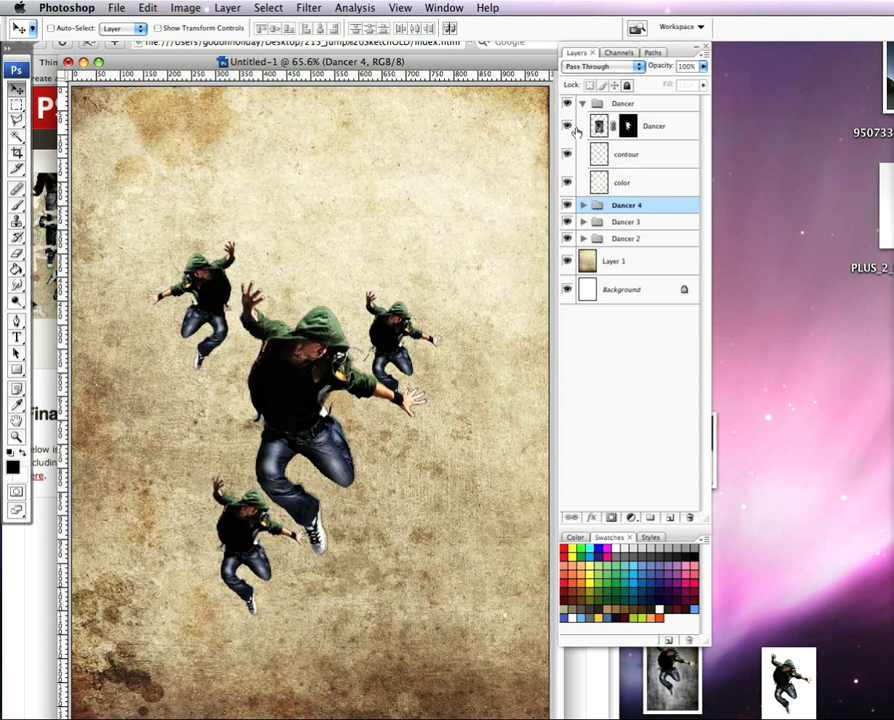
{"action": "scroll", "coordinate": [318, 373], "scroll_direction": "up", "scroll_amount": 2}
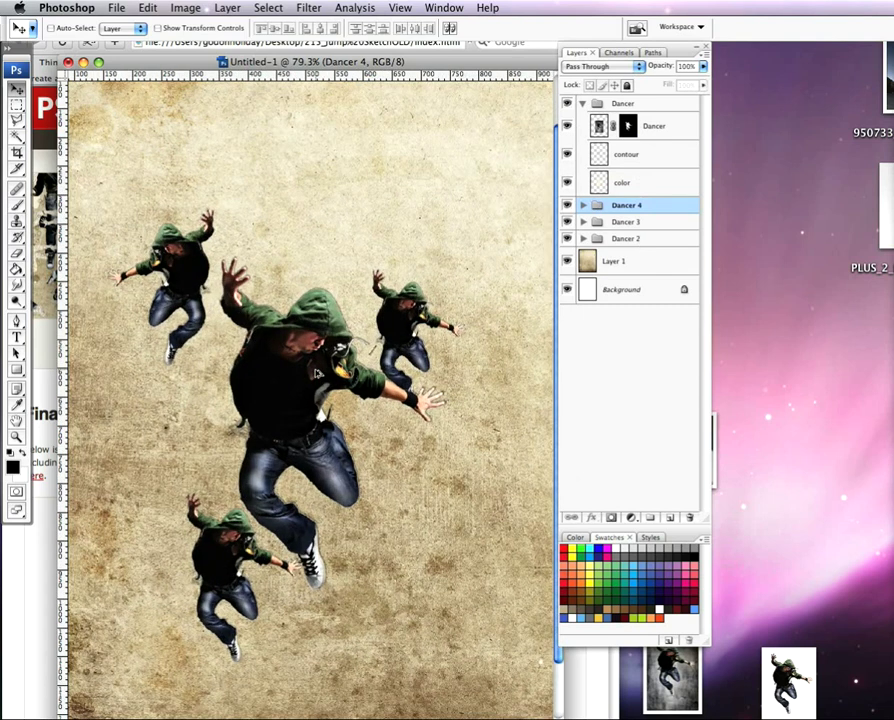
{"action": "scroll", "coordinate": [318, 373], "scroll_direction": "up", "scroll_amount": 6}
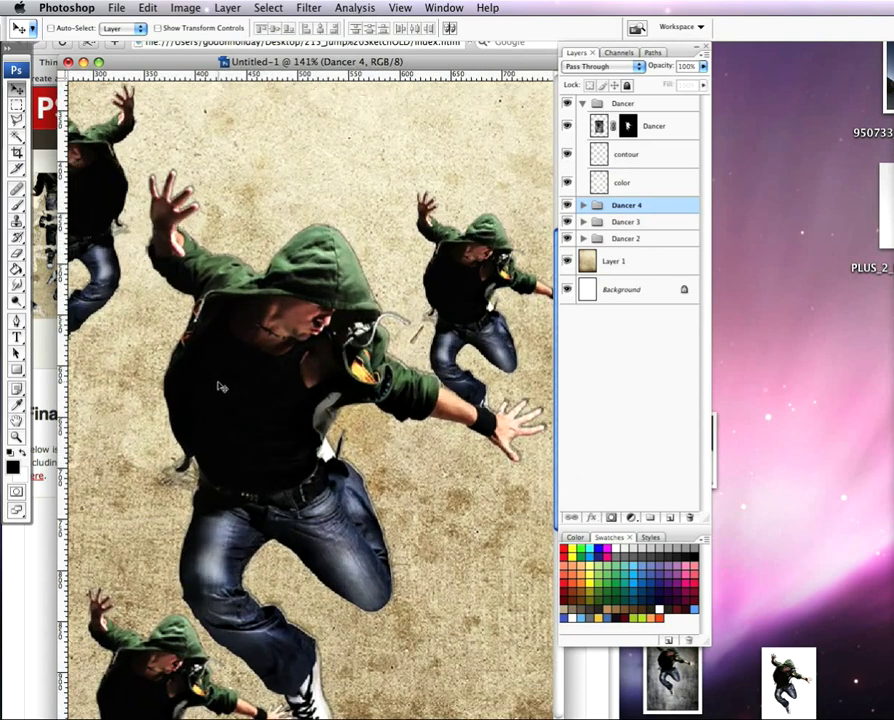
Switch to the tutorial page in Safari, examine how the final illustration mixes line art and color, and return to the Photoshop document
{"action": "key", "text": "F9"}
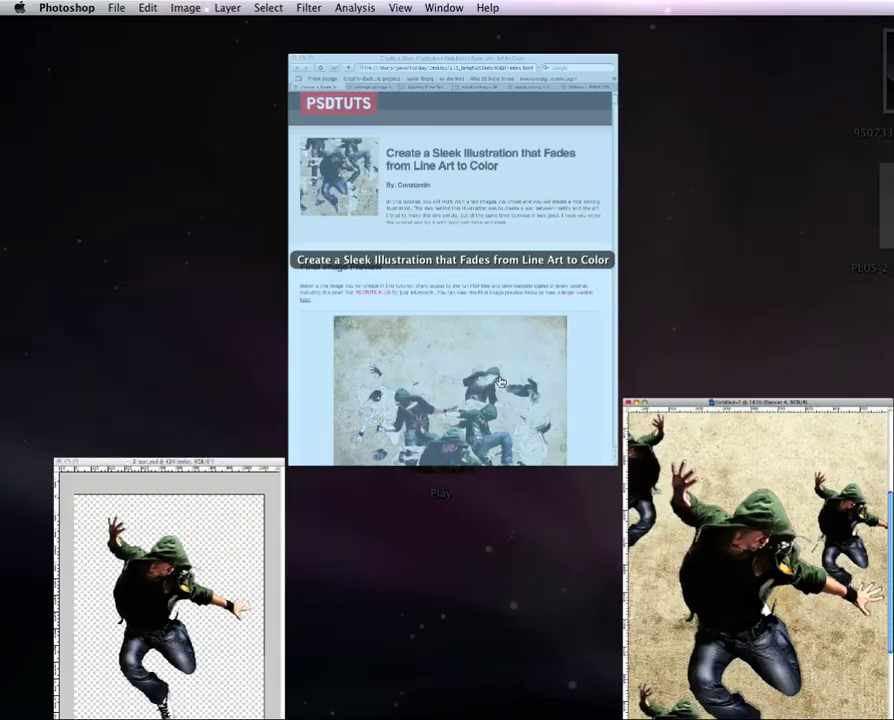
{"action": "left_click", "coordinate": [500, 381]}
{"action": "scroll", "coordinate": [386, 358], "scroll_direction": "down", "scroll_amount": 10}
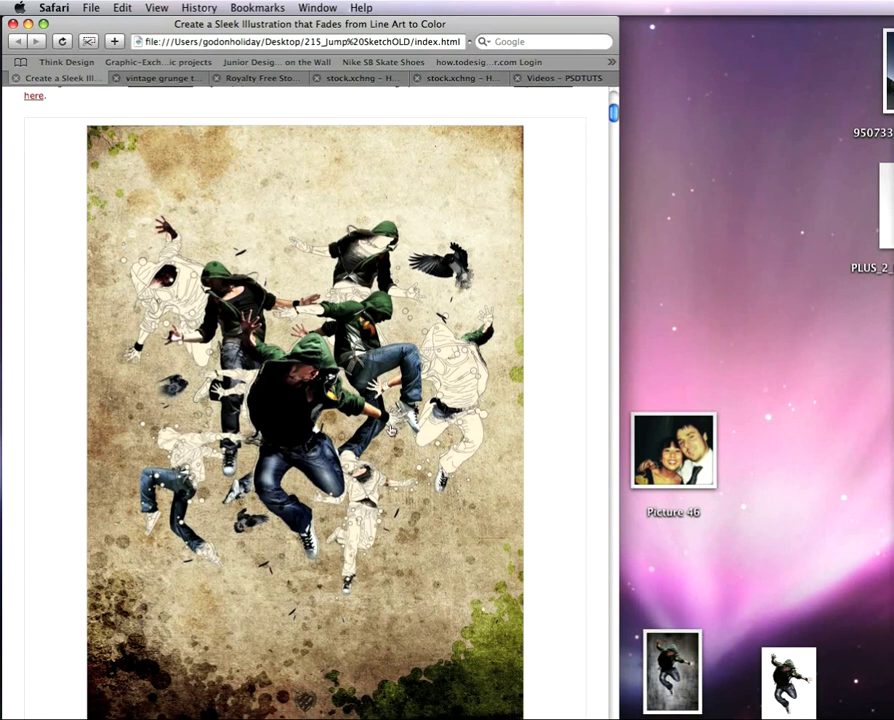
{"action": "key", "text": "F9"}
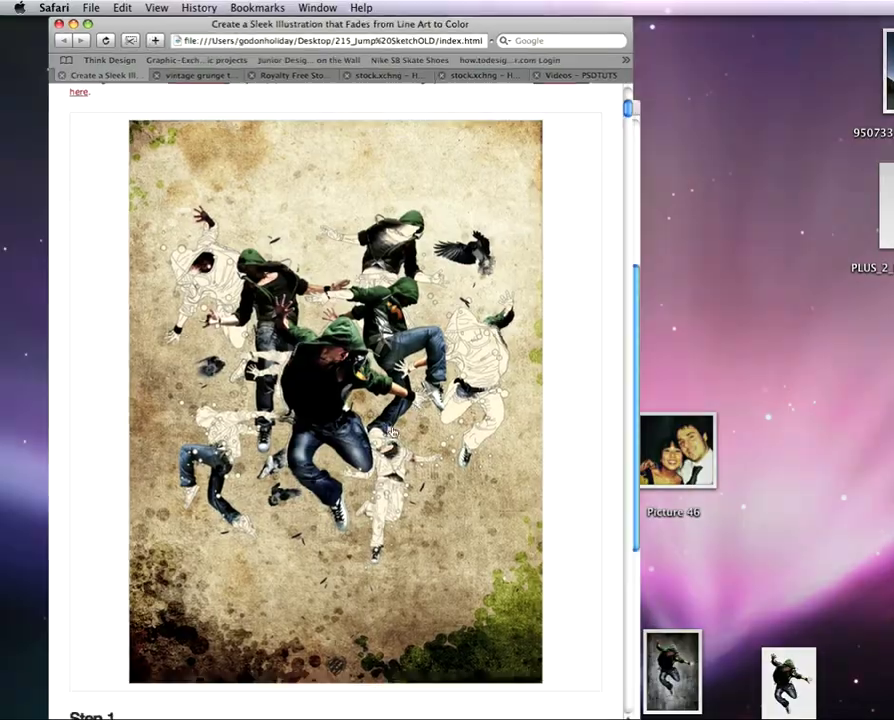
{"action": "left_click", "coordinate": [745, 593]}
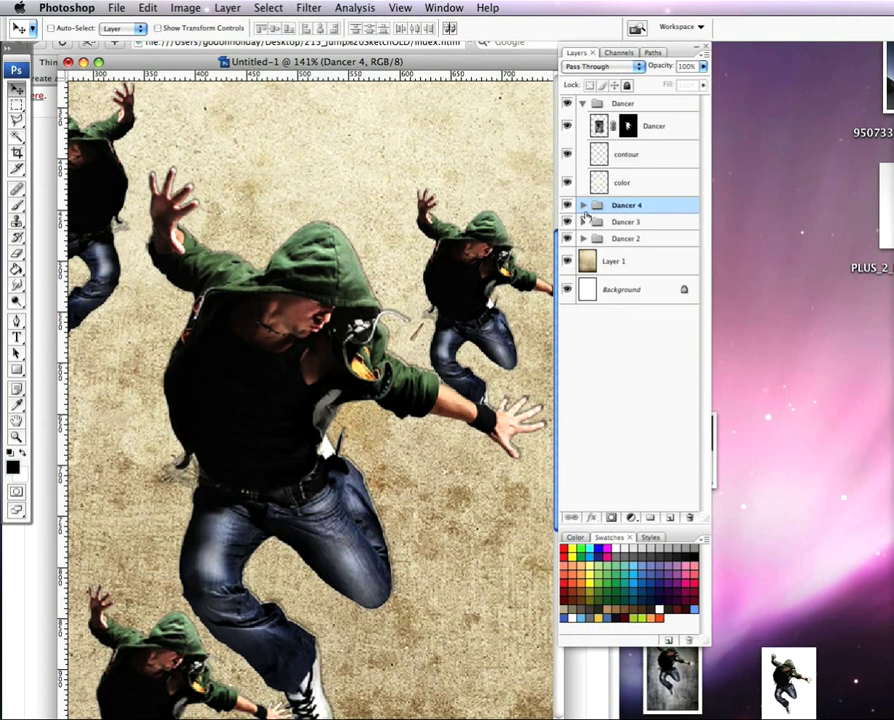
Target the Dancer layer's mask and set up a hard 19 px Brush with black as the foreground color
{"action": "left_click", "coordinate": [627, 126]}
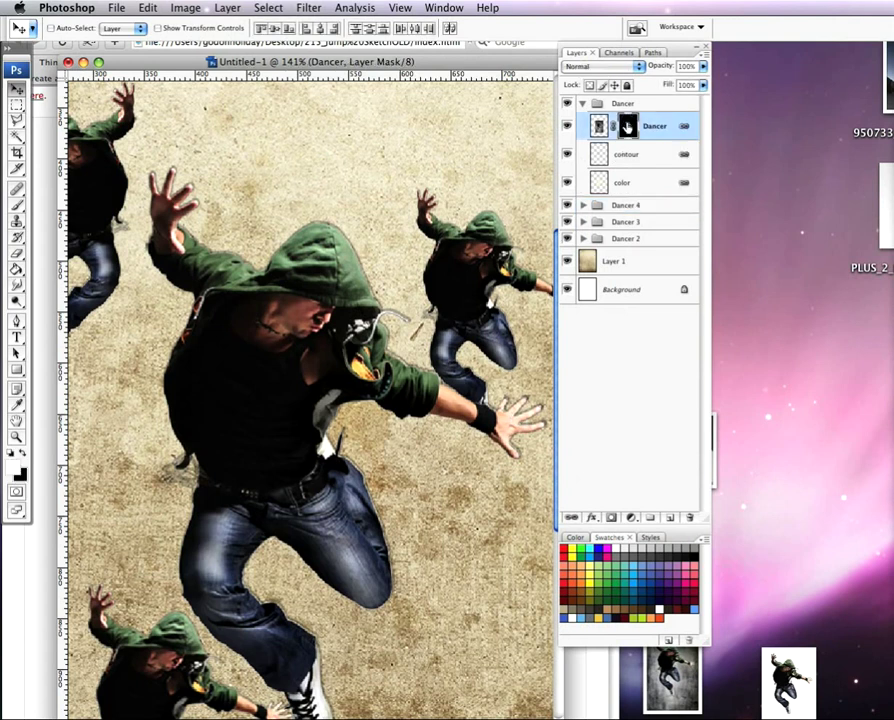
{"action": "left_click", "coordinate": [19, 206]}
{"action": "left_click", "coordinate": [86, 28]}
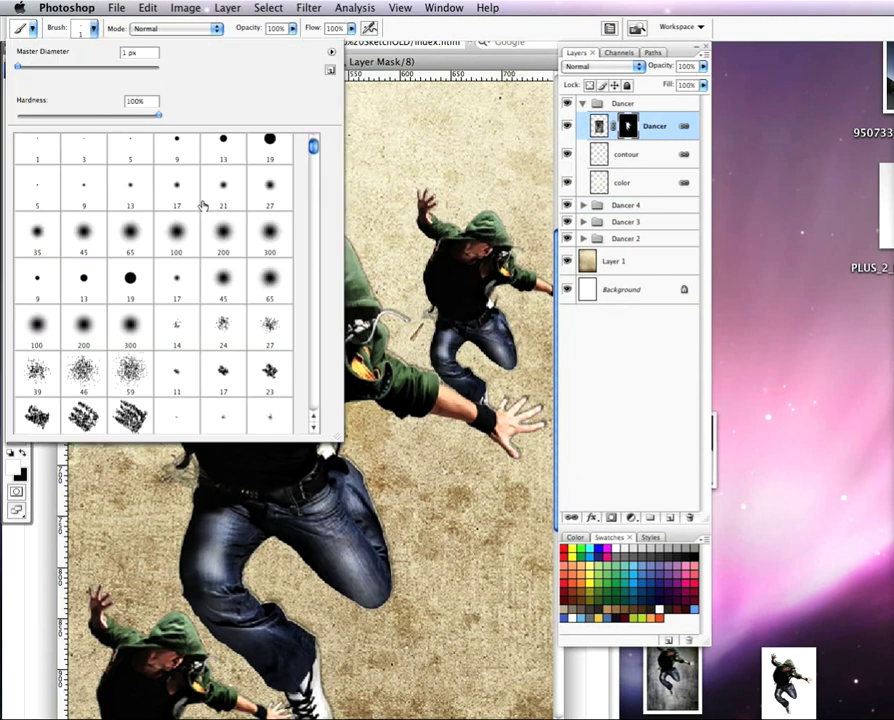
{"action": "left_click", "coordinate": [269, 140]}
{"action": "key", "text": "Return"}
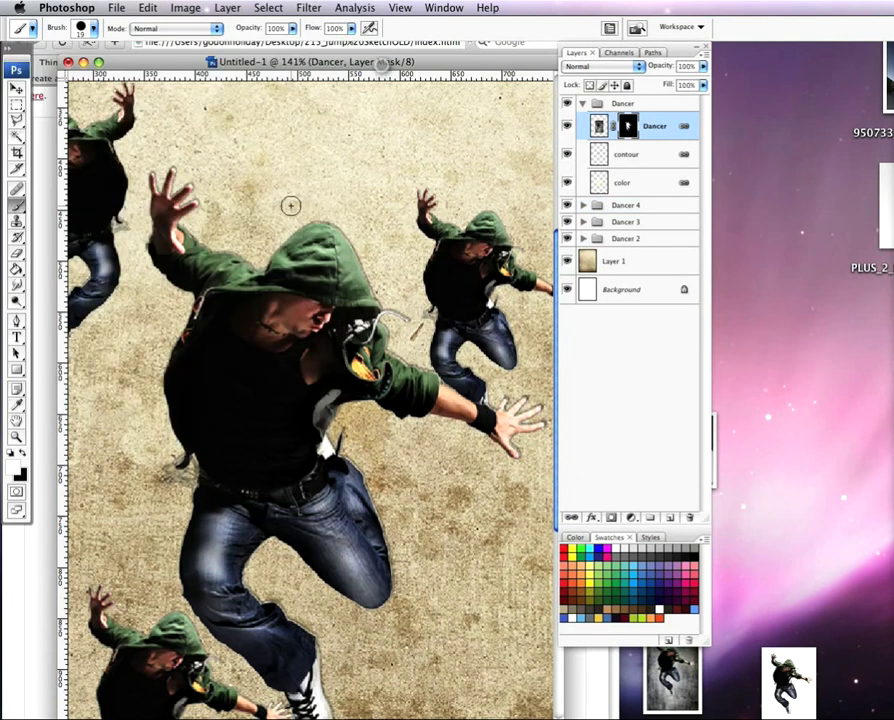
{"action": "left_click", "coordinate": [23, 456]}
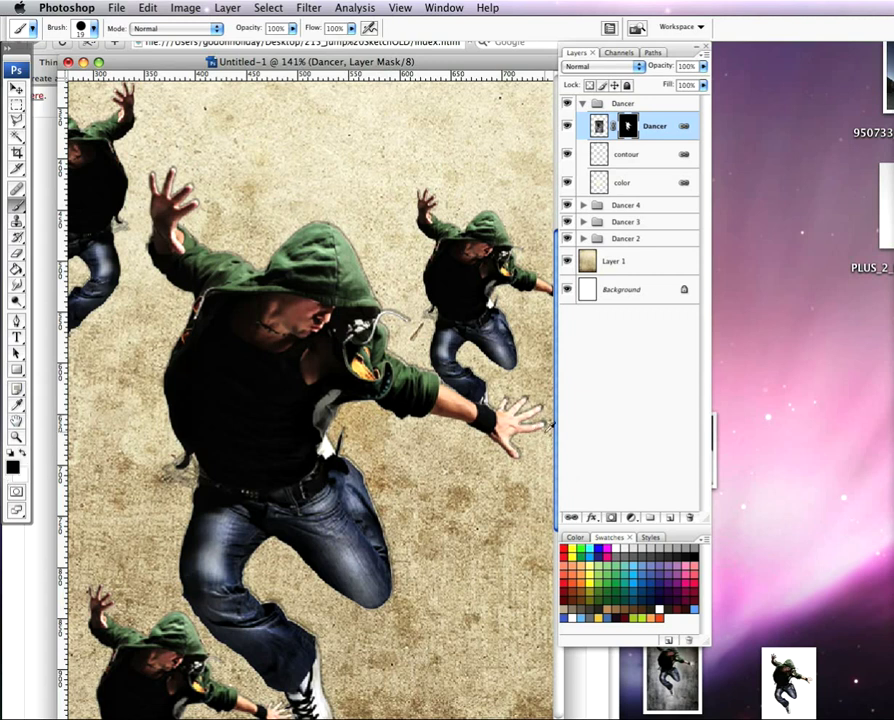
Paint black on the Dancer mask over the main dancer's outstretched hand up to the wristband, exposing the line art
{"action": "scroll", "coordinate": [548, 424], "scroll_direction": "up", "scroll_amount": 6}
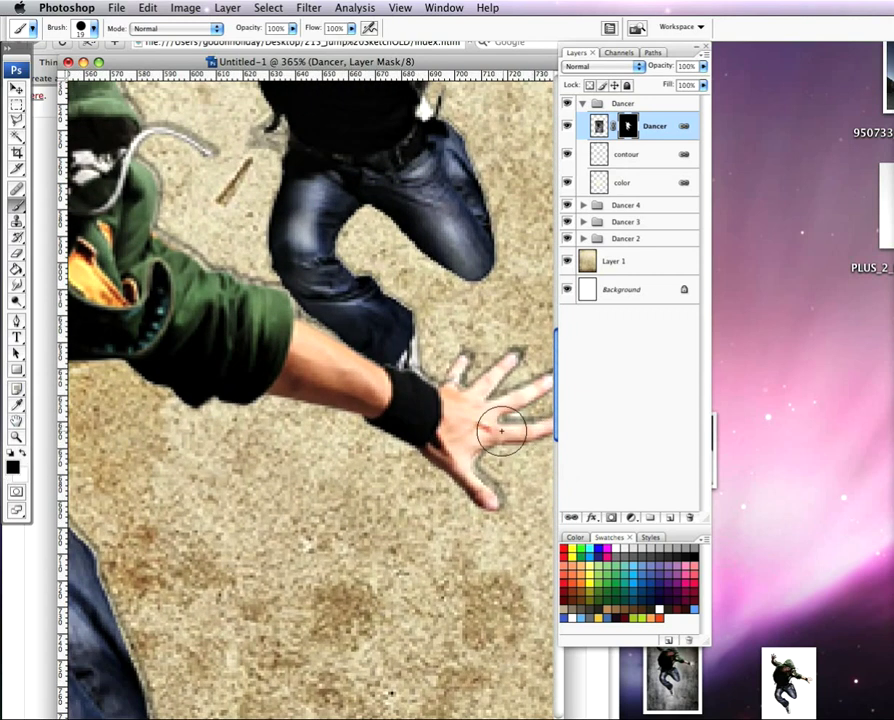
{"action": "scroll", "coordinate": [500, 430], "scroll_direction": "right", "scroll_amount": 3}
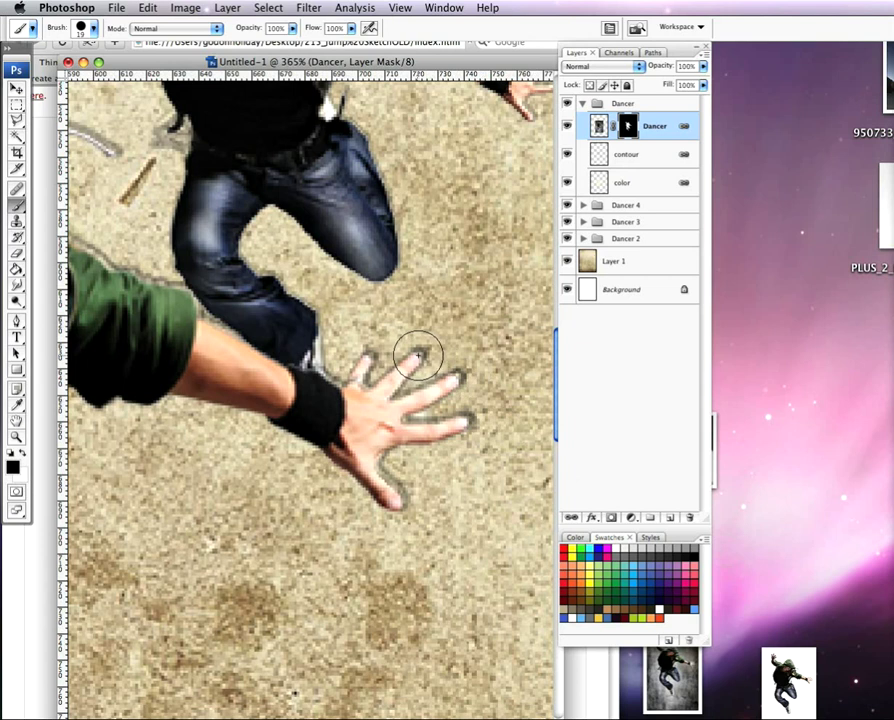
{"action": "mouse_move", "coordinate": [413, 357]}
{"action": "left_mouse_down"}
{"action": "mouse_move", "coordinate": [446, 388]}
{"action": "mouse_move", "coordinate": [452, 444]}
{"action": "mouse_move", "coordinate": [450, 394]}
{"action": "mouse_move", "coordinate": [396, 356]}
{"action": "mouse_move", "coordinate": [401, 402]}
{"action": "mouse_move", "coordinate": [387, 489]}
{"action": "mouse_move", "coordinate": [425, 408]}
{"action": "mouse_move", "coordinate": [423, 398]}
{"action": "mouse_move", "coordinate": [414, 478]}
{"action": "mouse_move", "coordinate": [383, 521]}
{"action": "mouse_move", "coordinate": [377, 495]}
{"action": "mouse_move", "coordinate": [394, 395]}
{"action": "mouse_move", "coordinate": [370, 471]}
{"action": "mouse_move", "coordinate": [373, 445]}
{"action": "mouse_move", "coordinate": [355, 475]}
{"action": "mouse_move", "coordinate": [359, 455]}
{"action": "mouse_move", "coordinate": [340, 473]}
{"action": "mouse_move", "coordinate": [364, 443]}
{"action": "mouse_move", "coordinate": [372, 381]}
{"action": "left_mouse_up"}
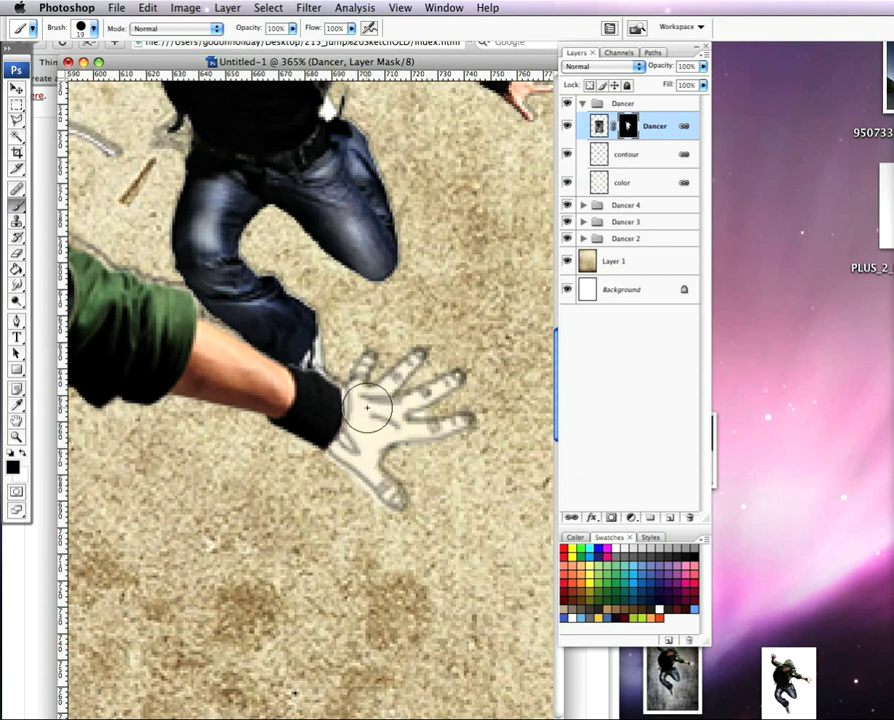
{"action": "mouse_move", "coordinate": [367, 419]}
{"action": "left_mouse_down"}
{"action": "mouse_move", "coordinate": [359, 457]}
{"action": "mouse_move", "coordinate": [316, 432]}
{"action": "left_mouse_up"}
Paint the main dancer's shoe out of the Dancer mask up to the jeans hem, leaving only its line art
{"action": "key", "text": "super+0"}
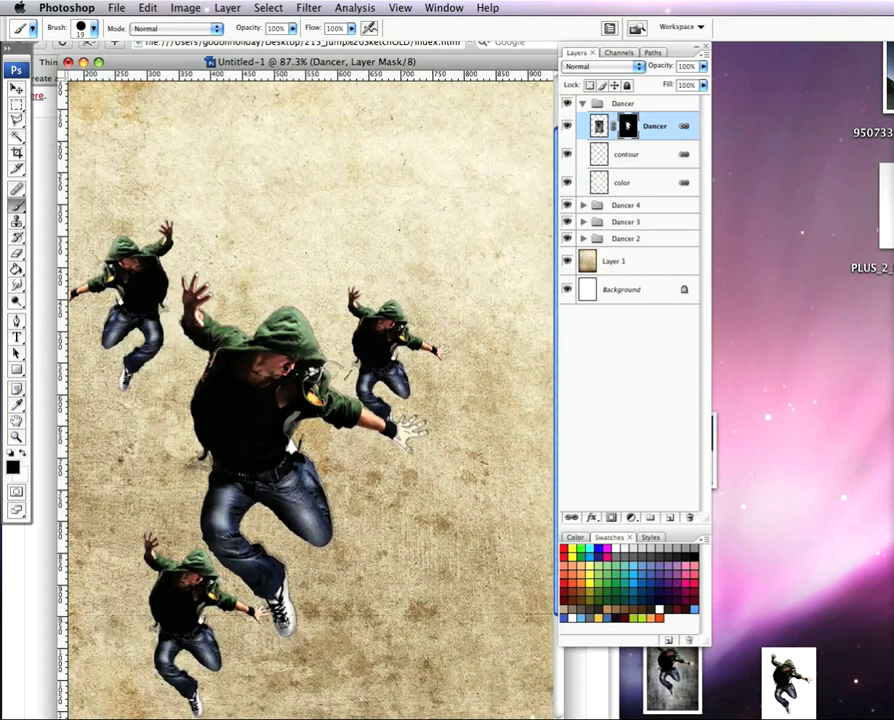
{"action": "left_click", "coordinate": [280, 605], "text": "super"}
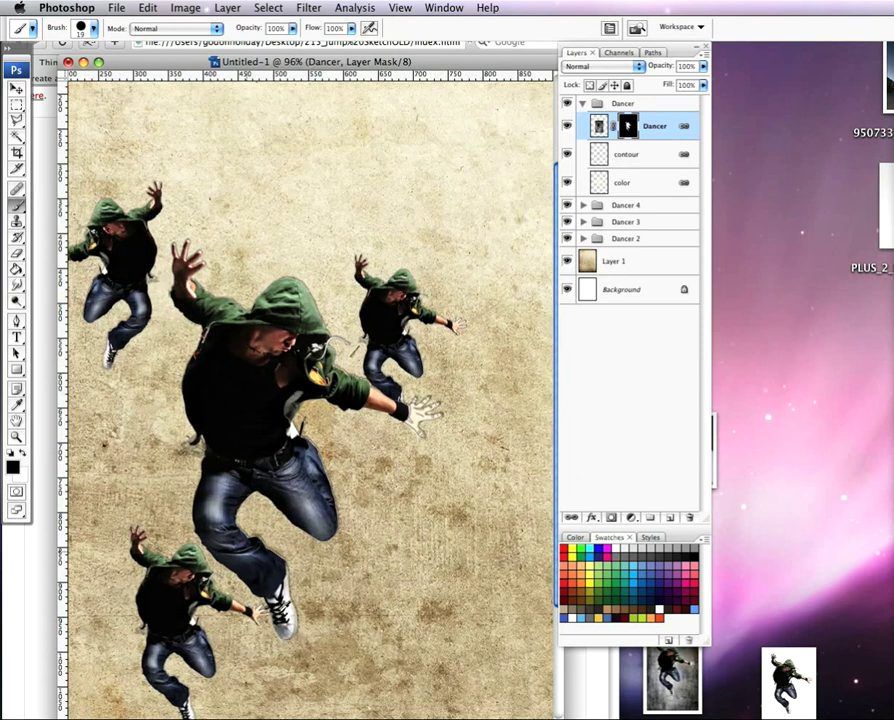
{"action": "scroll", "coordinate": [280, 605], "scroll_direction": "down", "scroll_amount": 3}
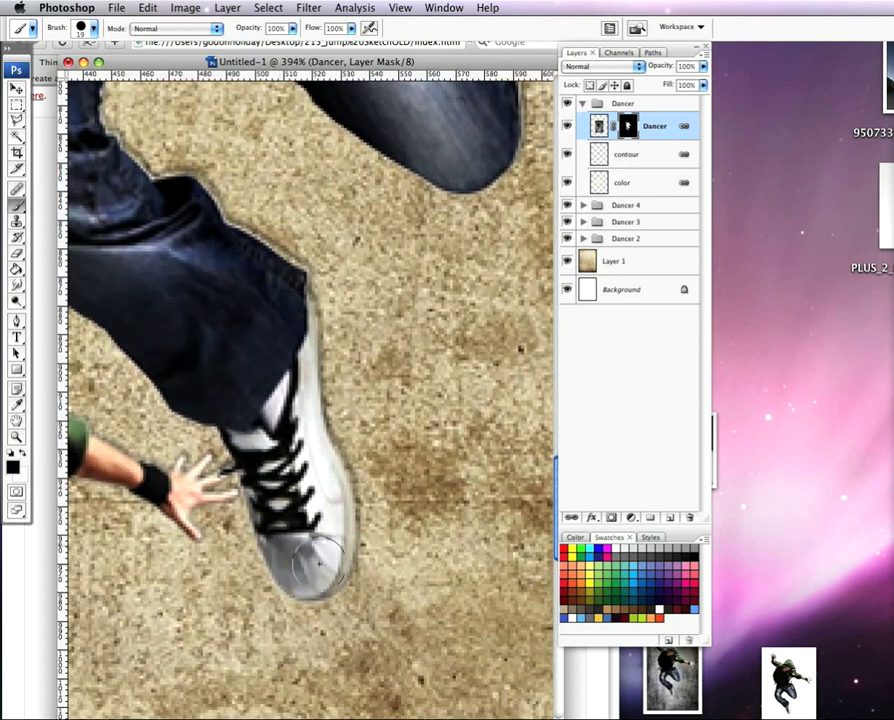
{"action": "left_click", "coordinate": [332, 515]}
{"action": "mouse_move", "coordinate": [317, 561]}
{"action": "left_mouse_down"}
{"action": "mouse_move", "coordinate": [307, 590]}
{"action": "mouse_move", "coordinate": [349, 539]}
{"action": "mouse_move", "coordinate": [313, 580]}
{"action": "mouse_move", "coordinate": [318, 507]}
{"action": "mouse_move", "coordinate": [349, 487]}
{"action": "mouse_move", "coordinate": [297, 500]}
{"action": "mouse_move", "coordinate": [270, 529]}
{"action": "mouse_move", "coordinate": [264, 522]}
{"action": "mouse_move", "coordinate": [284, 467]}
{"action": "mouse_move", "coordinate": [317, 462]}
{"action": "mouse_move", "coordinate": [285, 466]}
{"action": "mouse_move", "coordinate": [246, 492]}
{"action": "mouse_move", "coordinate": [259, 460]}
{"action": "mouse_move", "coordinate": [319, 434]}
{"action": "mouse_move", "coordinate": [335, 367]}
{"action": "mouse_move", "coordinate": [270, 452]}
{"action": "mouse_move", "coordinate": [218, 455]}
{"action": "mouse_move", "coordinate": [234, 462]}
{"action": "mouse_move", "coordinate": [301, 454]}
{"action": "mouse_move", "coordinate": [329, 401]}
{"action": "mouse_move", "coordinate": [325, 362]}
{"action": "left_mouse_up"}
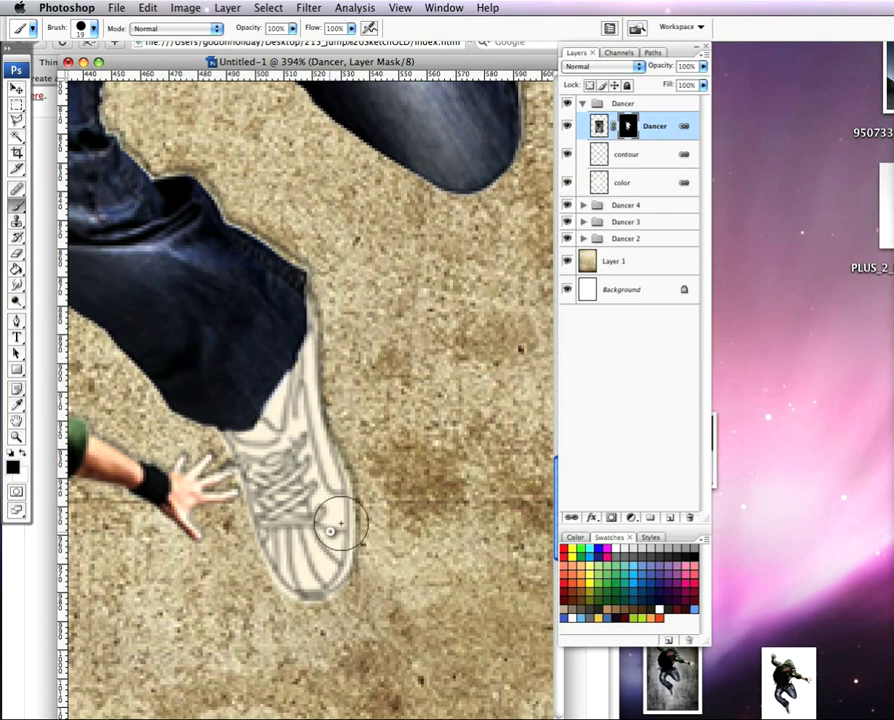
Mask the main dancer's raised hand and wrist down to line art, reducing the brush to 9 px and 3 px near the sleeve
{"action": "scroll", "coordinate": [395, 453], "scroll_direction": "down", "scroll_amount": 3}
{"action": "scroll", "coordinate": [395, 453], "scroll_direction": "down", "scroll_amount": 3}
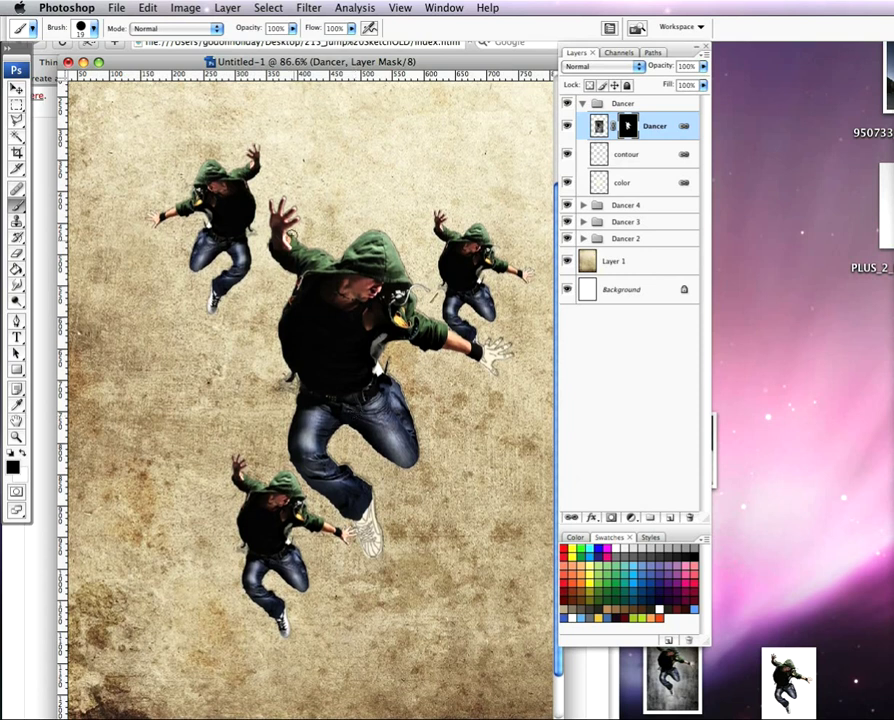
{"action": "scroll", "coordinate": [262, 235], "scroll_direction": "up", "scroll_amount": 5}
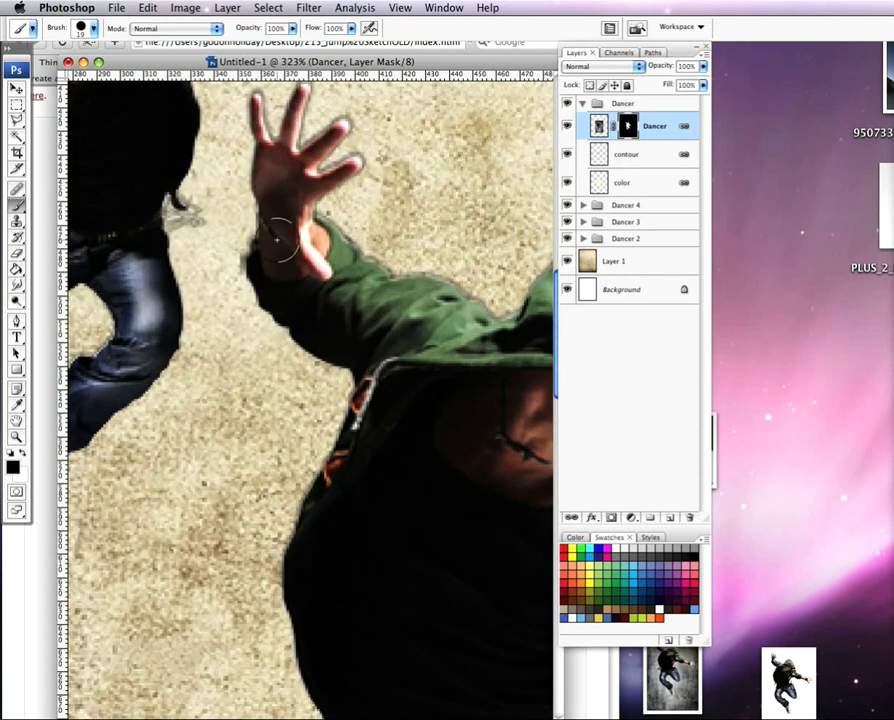
{"action": "left_click_drag", "start_coordinate": [301, 120], "coordinate": [271, 260]}
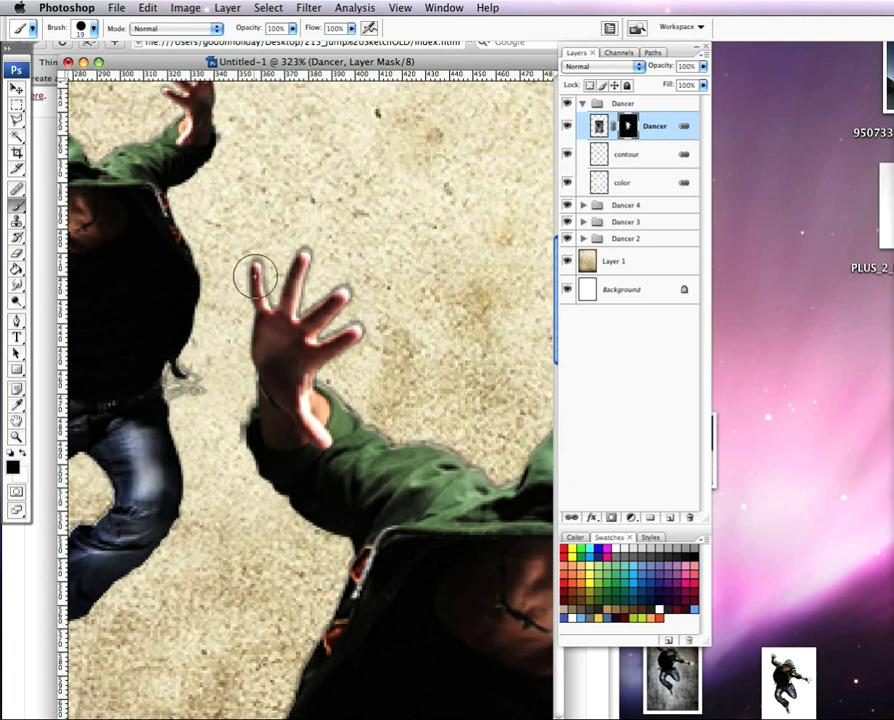
{"action": "mouse_move", "coordinate": [252, 272]}
{"action": "left_mouse_down"}
{"action": "mouse_move", "coordinate": [292, 255]}
{"action": "mouse_move", "coordinate": [257, 282]}
{"action": "mouse_move", "coordinate": [320, 275]}
{"action": "mouse_move", "coordinate": [326, 288]}
{"action": "mouse_move", "coordinate": [276, 287]}
{"action": "mouse_move", "coordinate": [320, 301]}
{"action": "mouse_move", "coordinate": [337, 325]}
{"action": "mouse_move", "coordinate": [282, 303]}
{"action": "mouse_move", "coordinate": [346, 334]}
{"action": "mouse_move", "coordinate": [260, 324]}
{"action": "mouse_move", "coordinate": [326, 341]}
{"action": "mouse_move", "coordinate": [259, 350]}
{"action": "mouse_move", "coordinate": [259, 365]}
{"action": "mouse_move", "coordinate": [291, 370]}
{"action": "left_mouse_up"}
{"action": "key", "text": "bracketleft"}
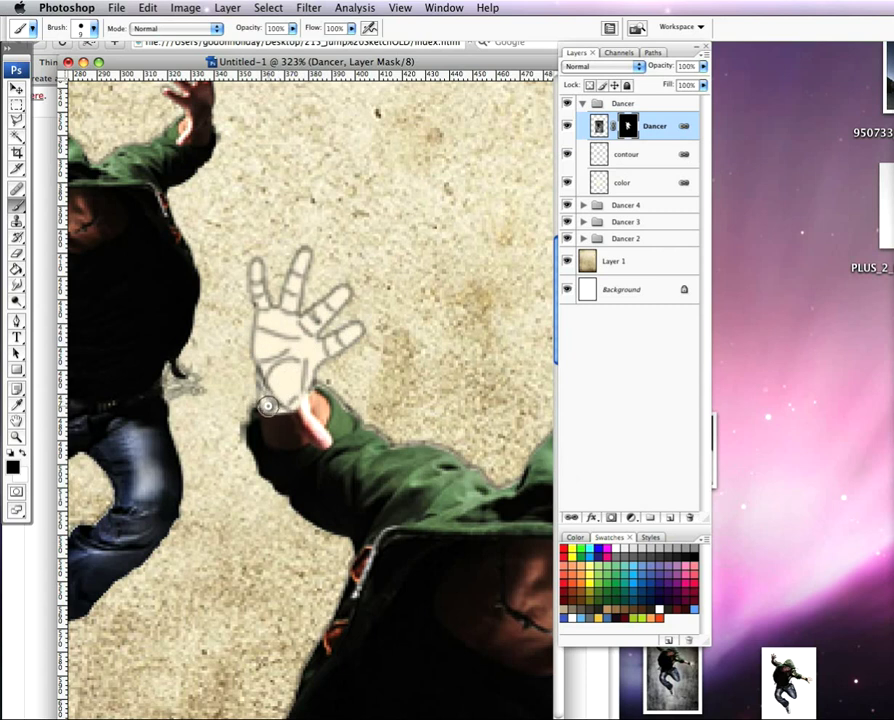
{"action": "mouse_move", "coordinate": [267, 405]}
{"action": "left_mouse_down"}
{"action": "mouse_move", "coordinate": [280, 410]}
{"action": "mouse_move", "coordinate": [294, 400]}
{"action": "mouse_move", "coordinate": [294, 414]}
{"action": "mouse_move", "coordinate": [305, 397]}
{"action": "mouse_move", "coordinate": [315, 413]}
{"action": "mouse_move", "coordinate": [309, 423]}
{"action": "mouse_move", "coordinate": [277, 431]}
{"action": "mouse_move", "coordinate": [311, 423]}
{"action": "left_mouse_up"}
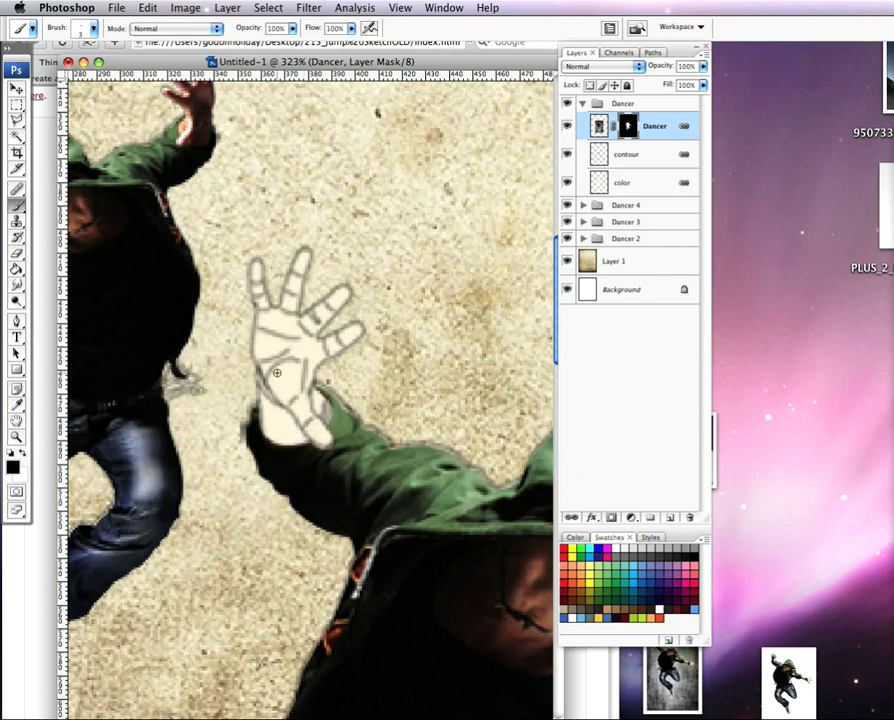
Target the layer mask of Dancer copy 3 in the Dancer 4 group for painting on the lower small dancer
{"action": "scroll", "coordinate": [277, 373], "scroll_direction": "down", "scroll_amount": 10}
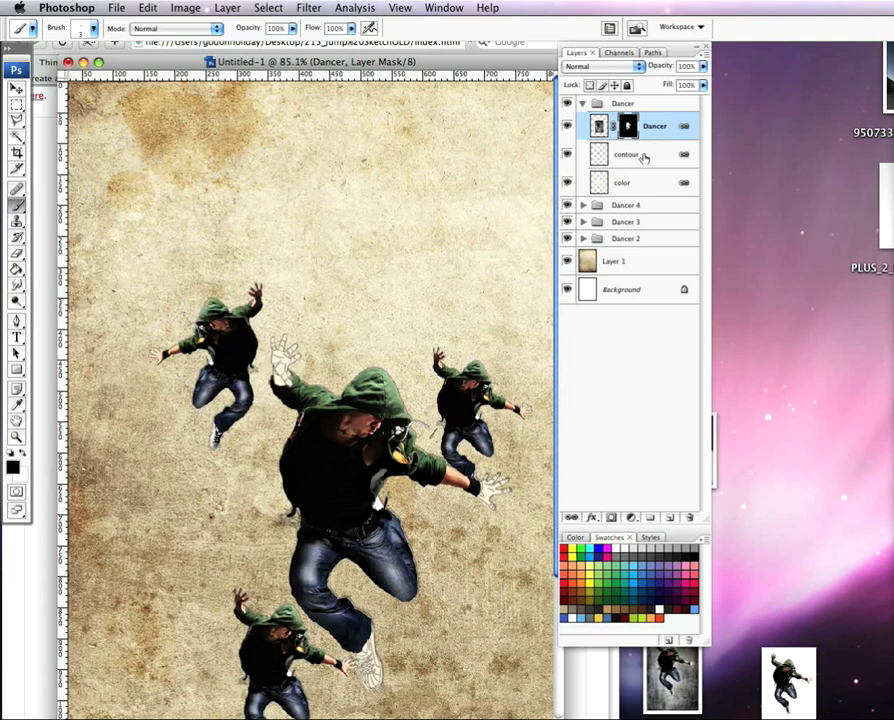
{"action": "left_click", "coordinate": [584, 205]}
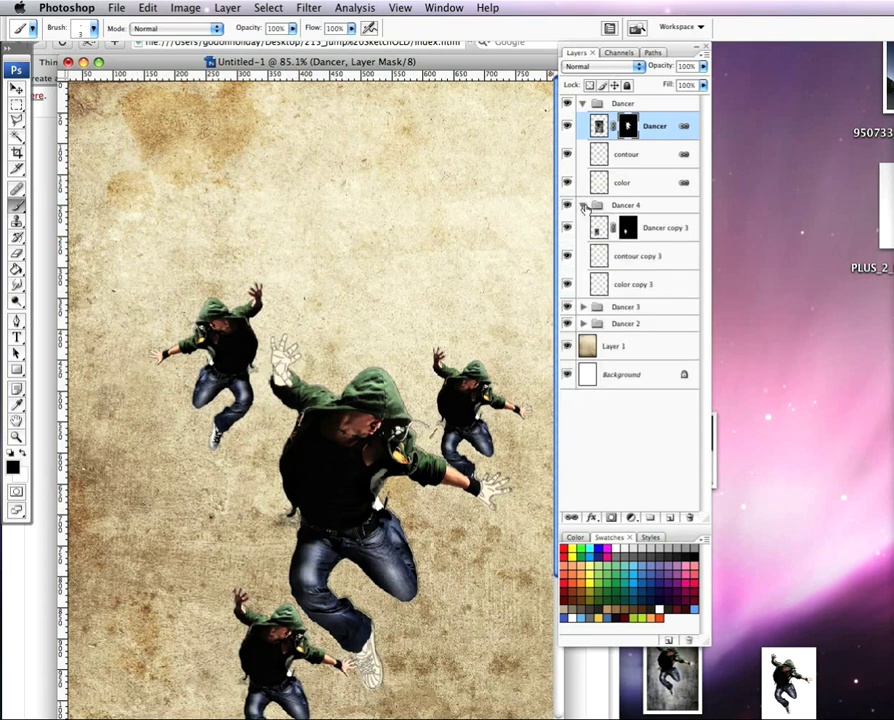
{"action": "left_click", "coordinate": [628, 231]}
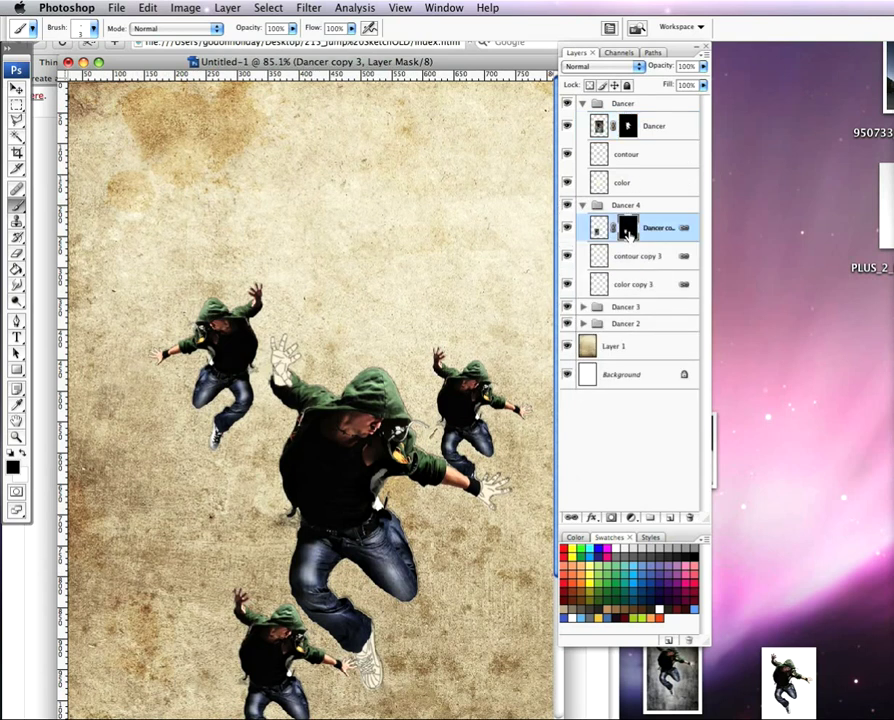
{"action": "scroll", "coordinate": [310, 400], "scroll_direction": "down", "scroll_amount": 5}
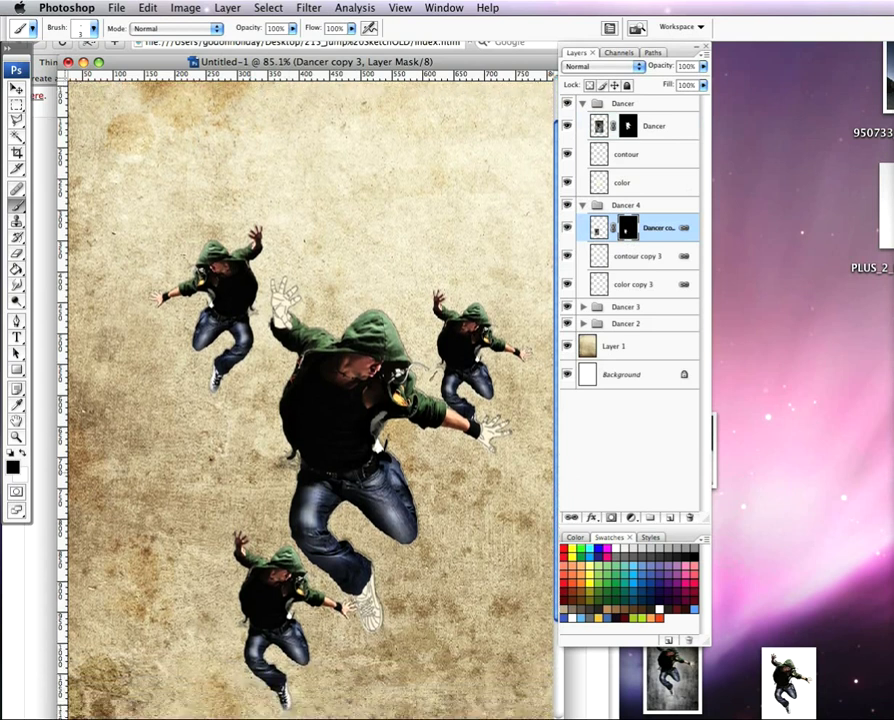
{"action": "scroll", "coordinate": [250, 545], "scroll_direction": "up", "scroll_amount": 5}
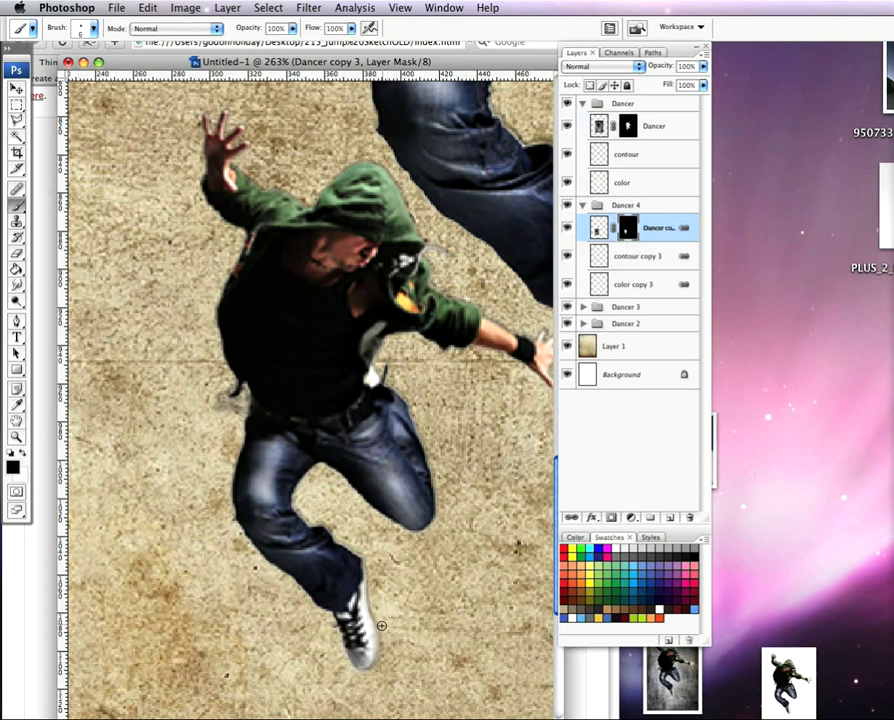
Mask the lower dancer's shoe and jeans up to the belt down to line art, enlarging the brush to 15 px and 45 px
{"action": "key", "text": "bracketright"}
{"action": "key", "text": "bracketright"}
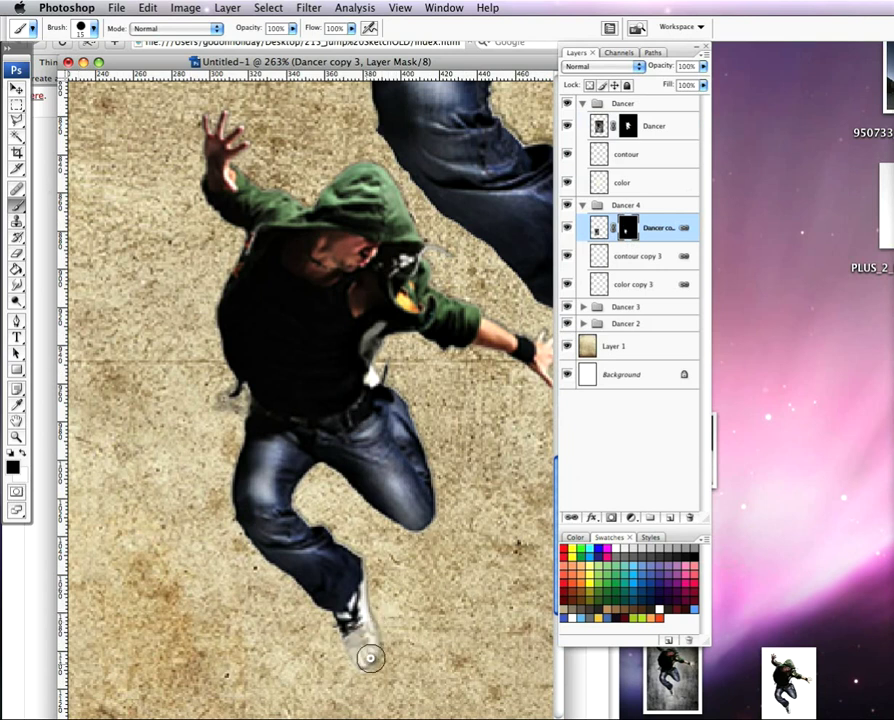
{"action": "key", "text": "bracketright"}
{"action": "key", "text": "bracketright"}
{"action": "key", "text": "bracketright"}
{"action": "key", "text": "bracketright"}
{"action": "key", "text": "bracketright"}
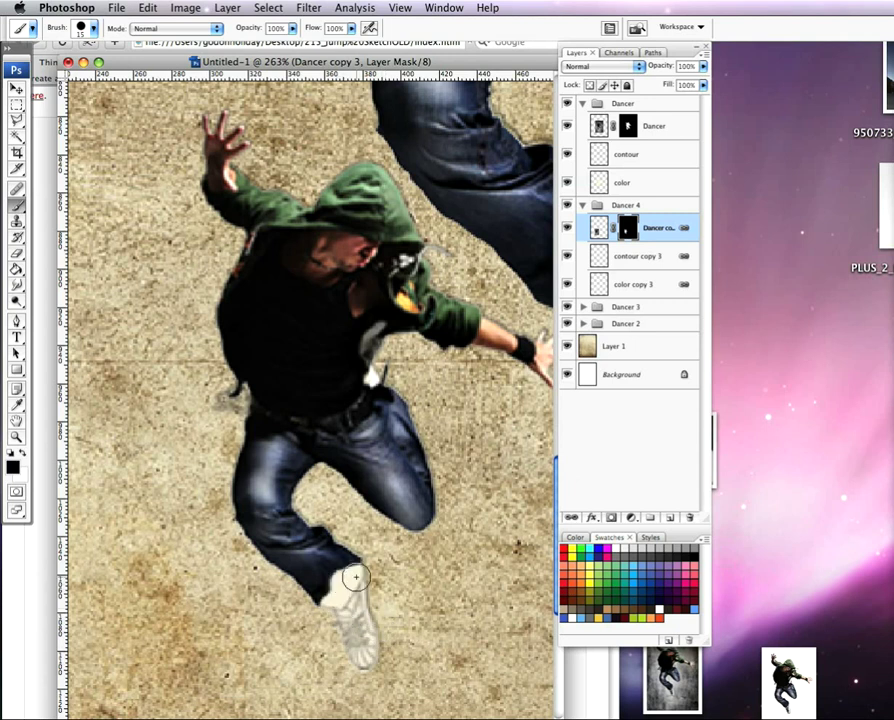
{"action": "mouse_move", "coordinate": [350, 590]}
{"action": "left_mouse_down"}
{"action": "mouse_move", "coordinate": [356, 575]}
{"action": "mouse_move", "coordinate": [334, 584]}
{"action": "mouse_move", "coordinate": [310, 530]}
{"action": "mouse_move", "coordinate": [223, 467]}
{"action": "mouse_move", "coordinate": [400, 492]}
{"action": "mouse_move", "coordinate": [430, 464]}
{"action": "mouse_move", "coordinate": [430, 430]}
{"action": "mouse_move", "coordinate": [403, 458]}
{"action": "mouse_move", "coordinate": [418, 425]}
{"action": "mouse_move", "coordinate": [410, 435]}
{"action": "mouse_move", "coordinate": [405, 398]}
{"action": "mouse_move", "coordinate": [382, 442]}
{"action": "mouse_move", "coordinate": [340, 466]}
{"action": "mouse_move", "coordinate": [246, 453]}
{"action": "mouse_move", "coordinate": [230, 434]}
{"action": "mouse_move", "coordinate": [236, 448]}
{"action": "mouse_move", "coordinate": [267, 457]}
{"action": "mouse_move", "coordinate": [364, 455]}
{"action": "mouse_move", "coordinate": [402, 412]}
{"action": "mouse_move", "coordinate": [350, 448]}
{"action": "mouse_move", "coordinate": [278, 455]}
{"action": "mouse_move", "coordinate": [234, 439]}
{"action": "left_mouse_up"}
{"action": "key", "text": "bracketright"}
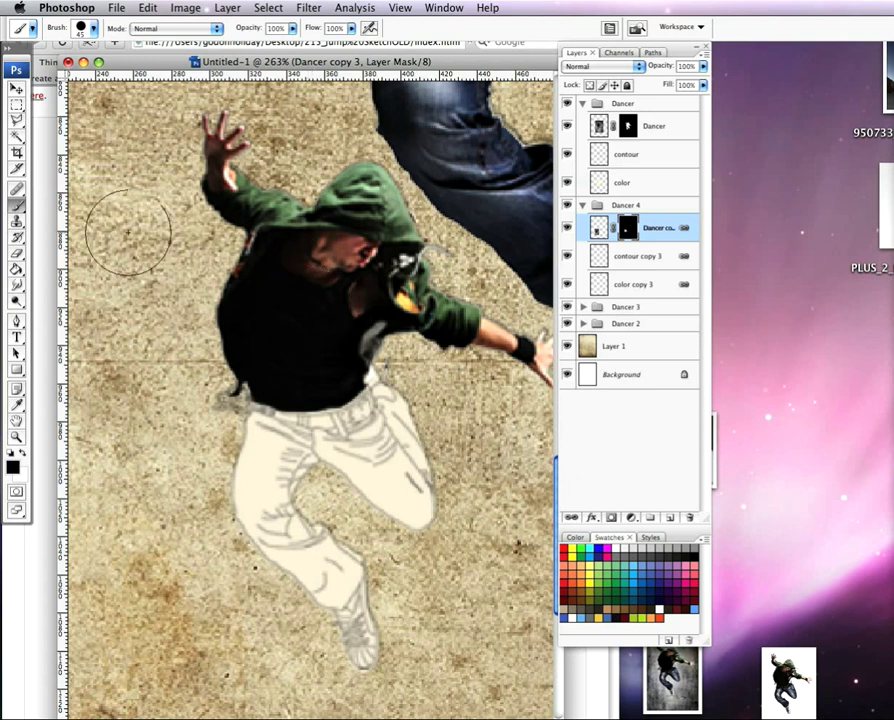
Choose the 1600 splatter brush tip and reduce its master diameter to 61 px
{"action": "left_click", "coordinate": [94, 28]}
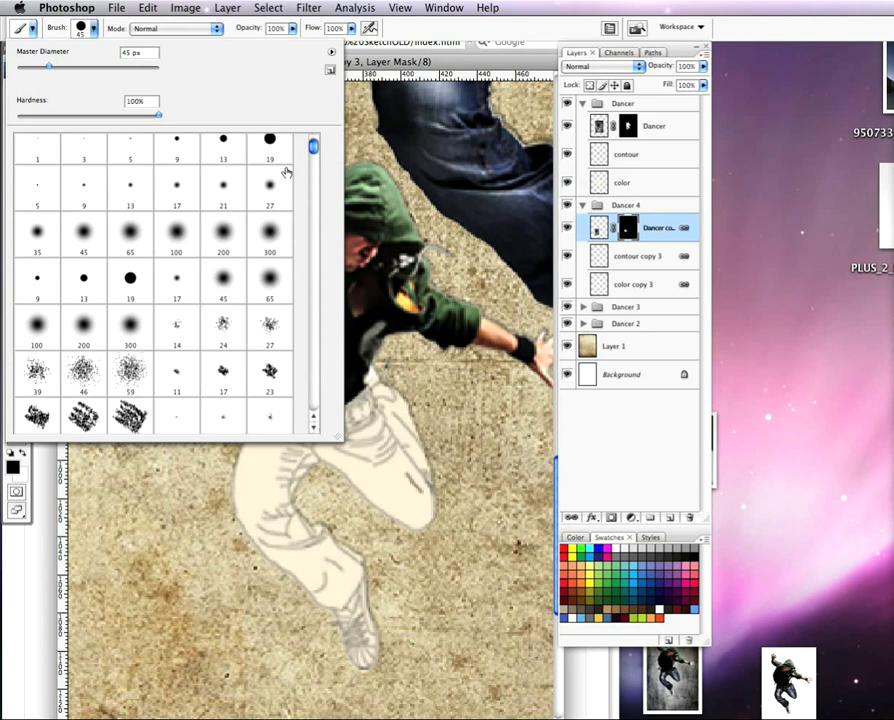
{"action": "left_click_drag", "start_coordinate": [313, 148], "coordinate": [314, 402]}
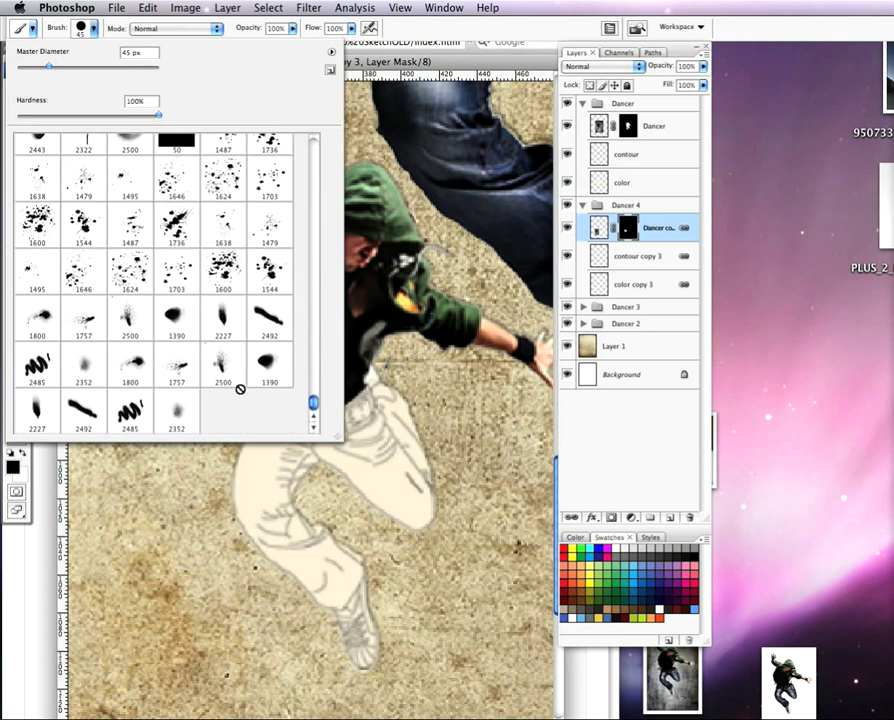
{"action": "left_click", "coordinate": [184, 373]}
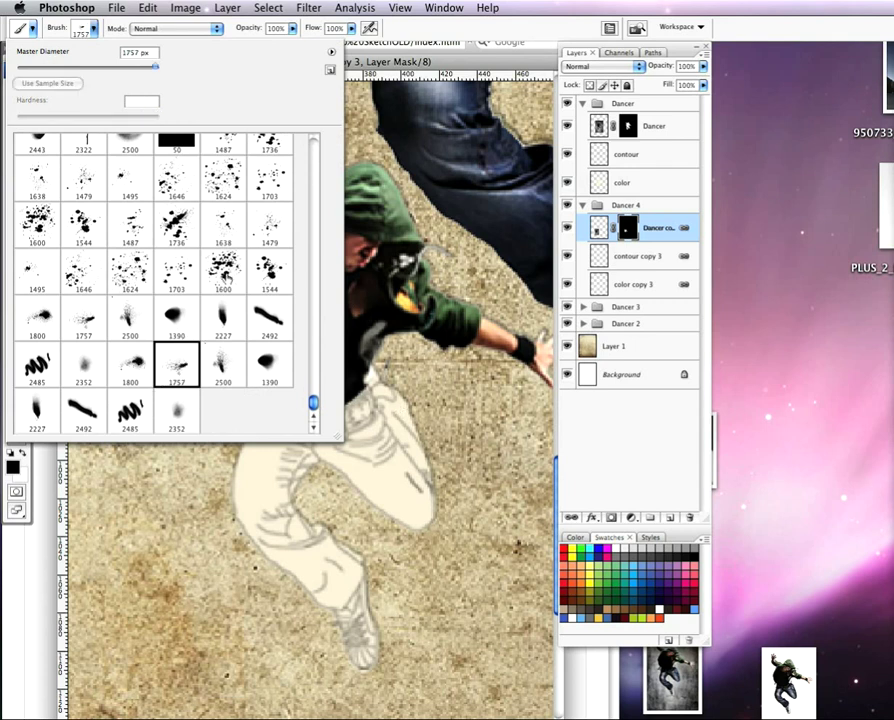
{"action": "left_click", "coordinate": [228, 271]}
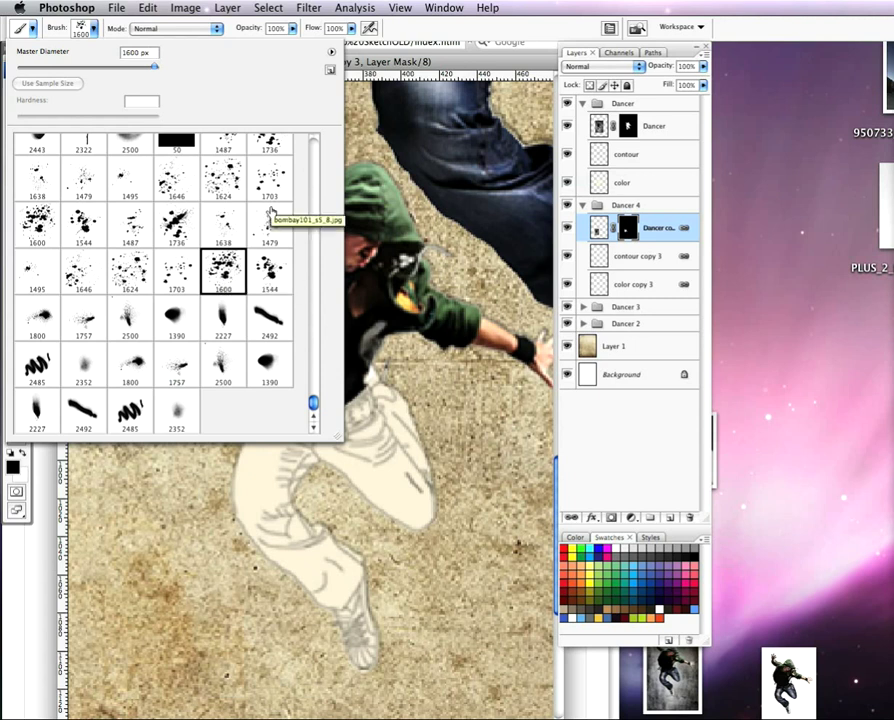
{"action": "left_click", "coordinate": [435, 66]}
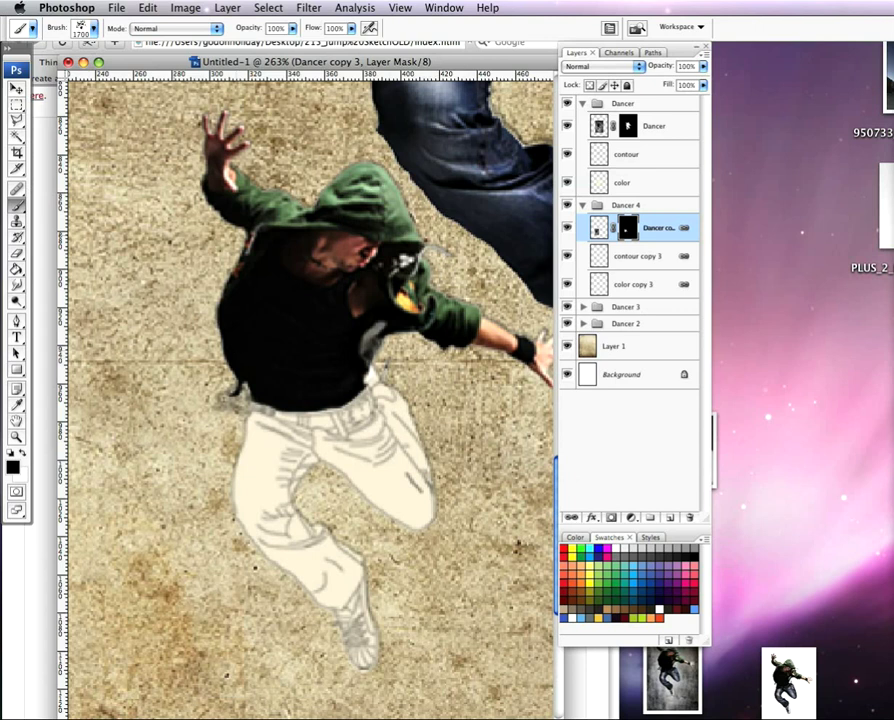
{"action": "left_click", "coordinate": [94, 28]}
{"action": "left_click_drag", "start_coordinate": [156, 70], "coordinate": [70, 70]}
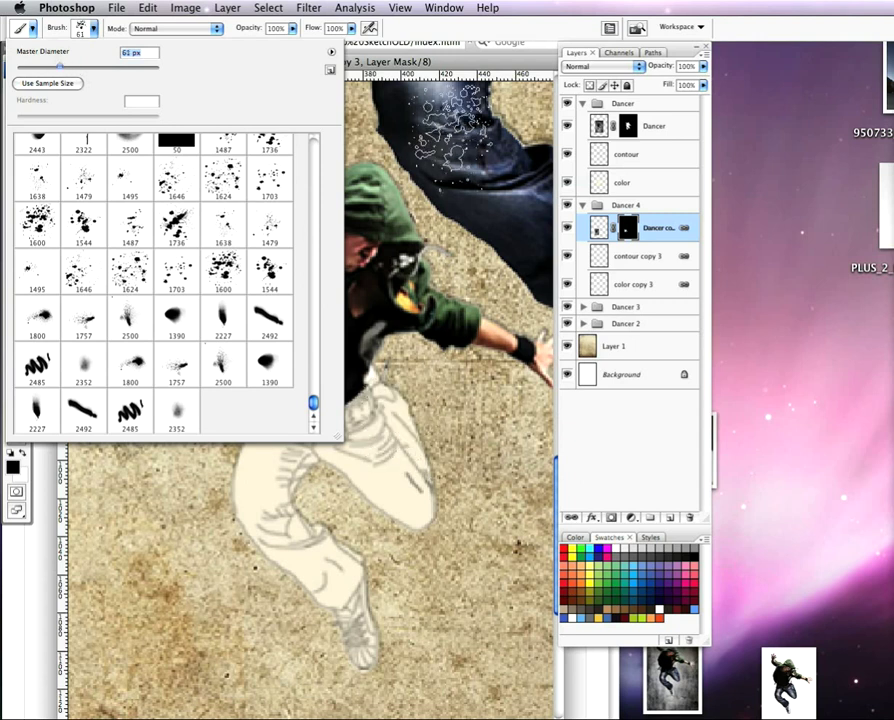
{"action": "left_click", "coordinate": [453, 63]}
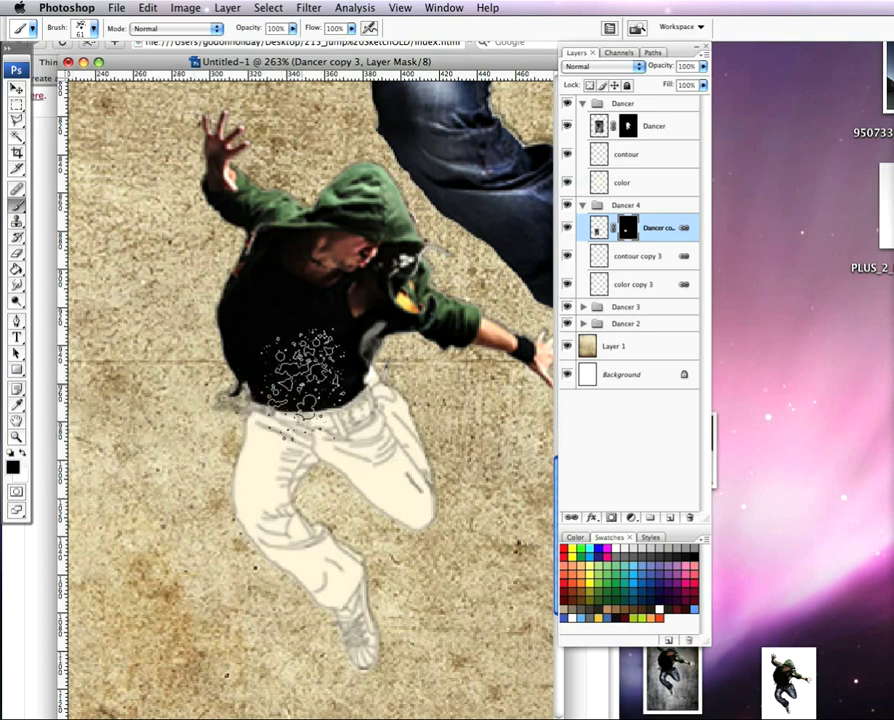
Undo a full-opacity splatter test on the lower dancer's black shirt and repaint it with faint splatters at 19% brush opacity
{"action": "mouse_move", "coordinate": [305, 365]}
{"action": "left_mouse_down"}
{"action": "mouse_move", "coordinate": [380, 420]}
{"action": "mouse_move", "coordinate": [370, 410]}
{"action": "mouse_move", "coordinate": [375, 430]}
{"action": "left_mouse_up"}
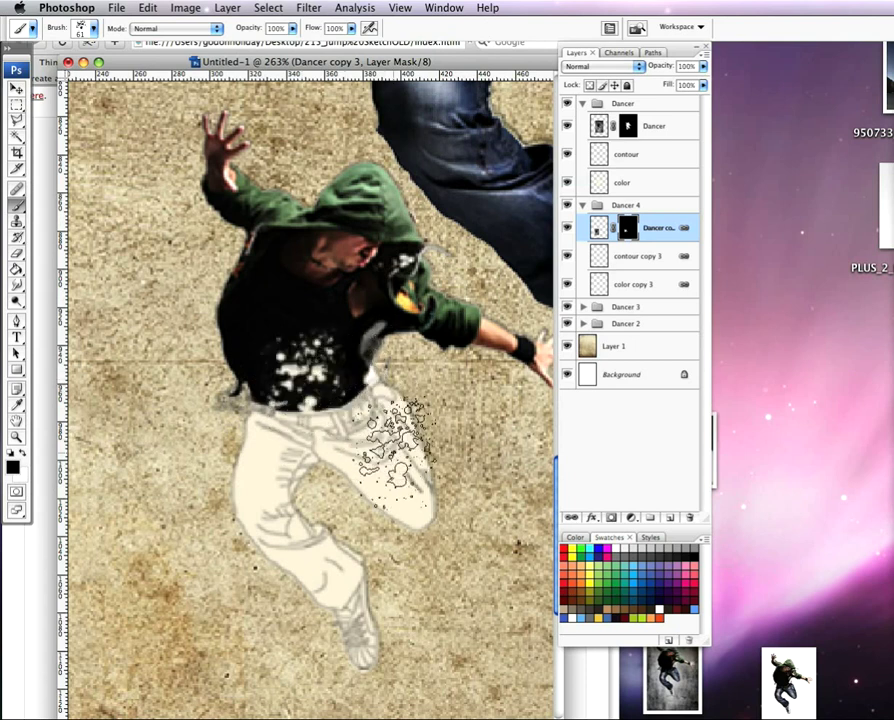
{"action": "key", "text": "super+z"}
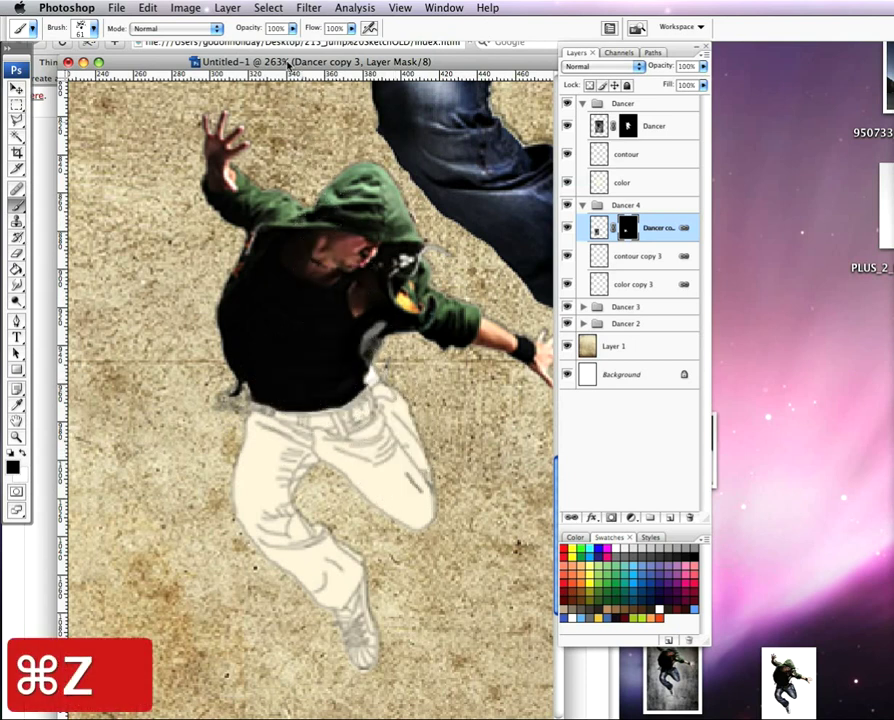
{"action": "left_click_drag", "start_coordinate": [250, 30], "coordinate": [229, 32]}
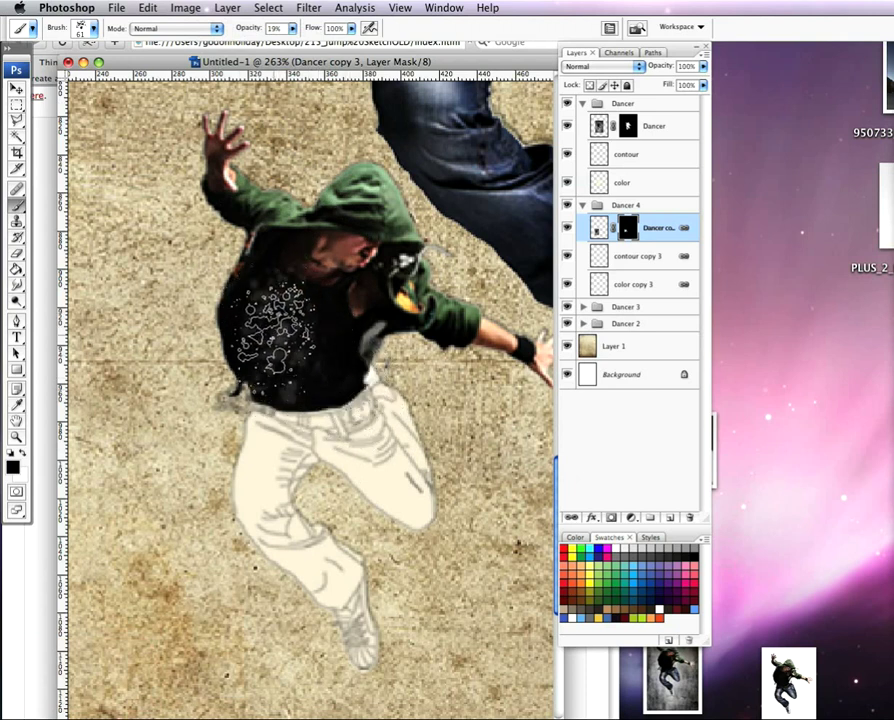
{"action": "mouse_move", "coordinate": [275, 325]}
{"action": "left_mouse_down"}
{"action": "mouse_move", "coordinate": [265, 310]}
{"action": "mouse_move", "coordinate": [415, 300]}
{"action": "left_mouse_up"}
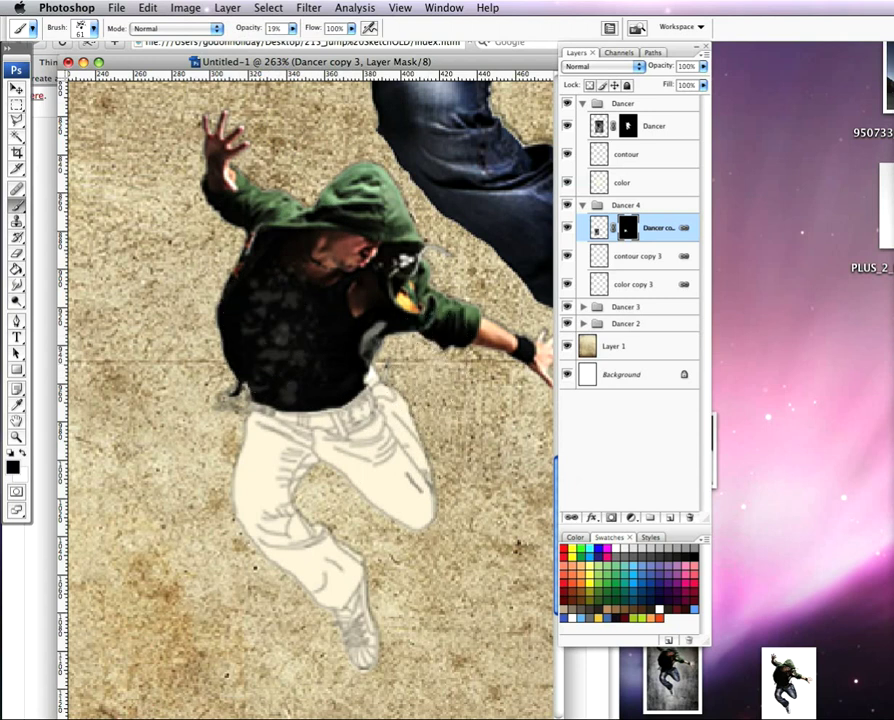
Rotate the splatter brush's tip angle in the Brush Tip Shape settings and paint more splatters over the lower dancer's shirt
{"action": "key", "text": "F5"}
{"action": "mouse_move", "coordinate": [790, 300]}
{"action": "left_mouse_down"}
{"action": "mouse_move", "coordinate": [770, 295]}
{"action": "mouse_move", "coordinate": [490, 478]}
{"action": "mouse_move", "coordinate": [557, 386]}
{"action": "mouse_move", "coordinate": [470, 397]}
{"action": "left_mouse_up"}
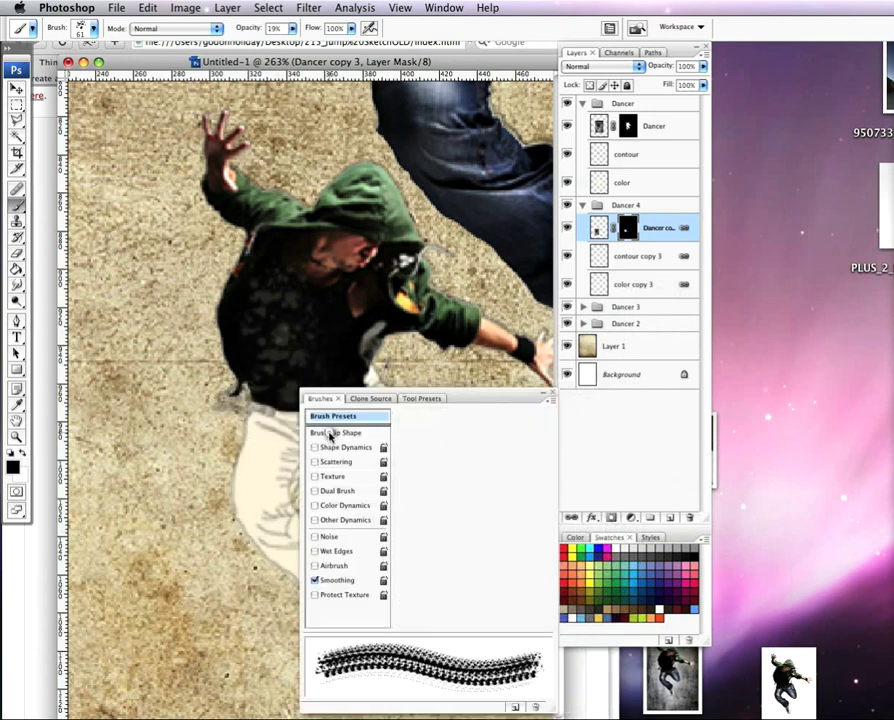
{"action": "left_click", "coordinate": [337, 433]}
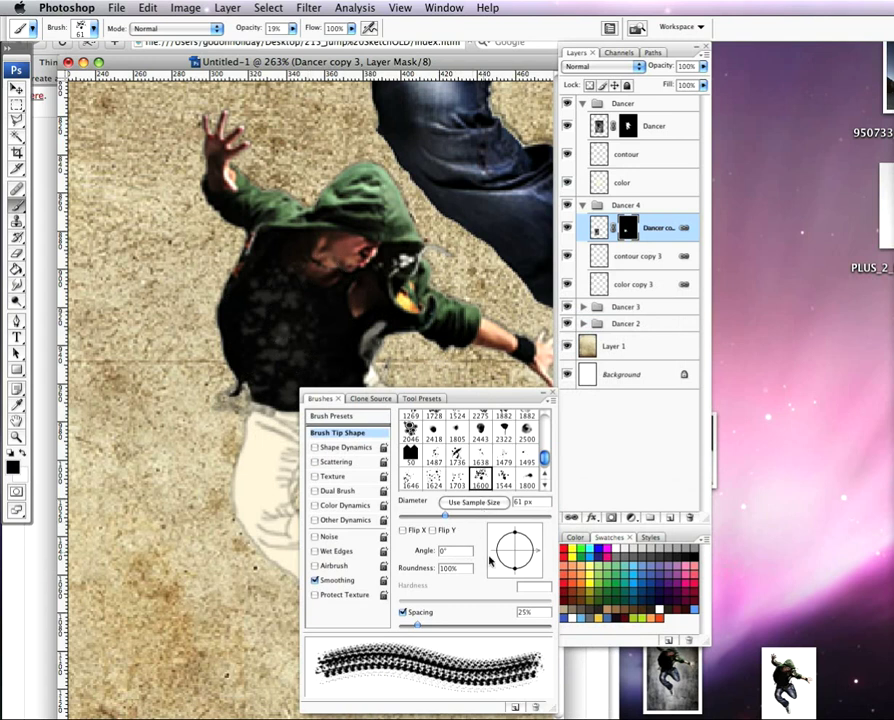
{"action": "left_click_drag", "start_coordinate": [539, 555], "coordinate": [513, 578]}
{"action": "mouse_move", "coordinate": [250, 300]}
{"action": "left_mouse_down"}
{"action": "mouse_move", "coordinate": [320, 330]}
{"action": "mouse_move", "coordinate": [280, 350]}
{"action": "mouse_move", "coordinate": [260, 310]}
{"action": "mouse_move", "coordinate": [300, 330]}
{"action": "mouse_move", "coordinate": [240, 290]}
{"action": "mouse_move", "coordinate": [300, 300]}
{"action": "mouse_move", "coordinate": [350, 420]}
{"action": "mouse_move", "coordinate": [310, 390]}
{"action": "mouse_move", "coordinate": [310, 350]}
{"action": "mouse_move", "coordinate": [320, 400]}
{"action": "mouse_move", "coordinate": [300, 405]}
{"action": "mouse_move", "coordinate": [280, 375]}
{"action": "mouse_move", "coordinate": [240, 360]}
{"action": "mouse_move", "coordinate": [240, 344]}
{"action": "mouse_move", "coordinate": [285, 400]}
{"action": "mouse_move", "coordinate": [305, 390]}
{"action": "mouse_move", "coordinate": [335, 330]}
{"action": "mouse_move", "coordinate": [320, 345]}
{"action": "mouse_move", "coordinate": [325, 305]}
{"action": "left_mouse_up"}
{"action": "key", "text": "F5"}
{"action": "key", "text": "F5"}
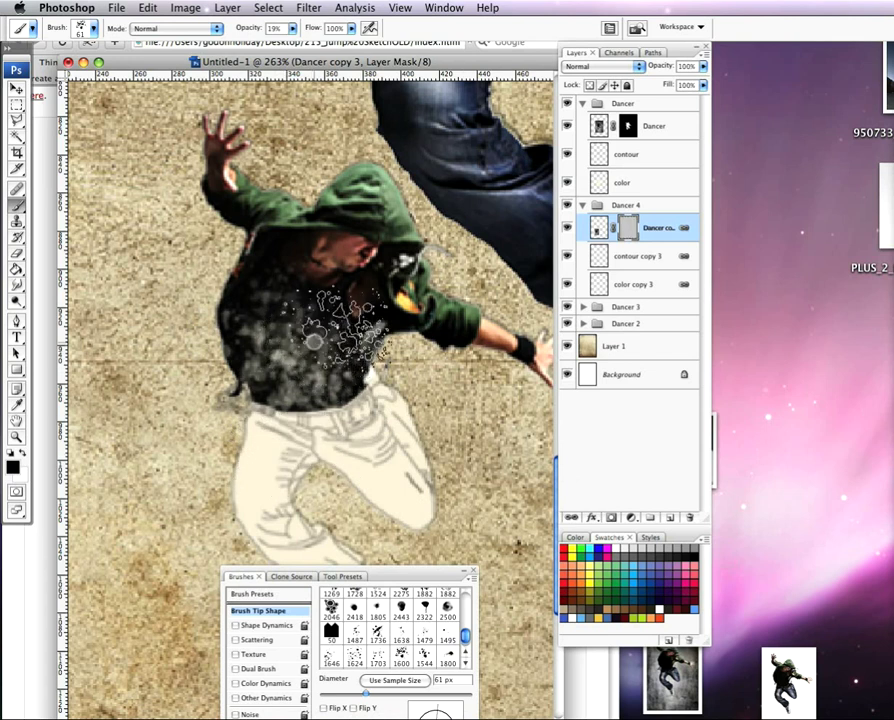
Set the splatter tip's angle to -139°, add splatters across the shirt, and move the brush settings clear of the artwork
{"action": "left_click_drag", "start_coordinate": [425, 572], "coordinate": [487, 455]}
{"action": "left_click_drag", "start_coordinate": [501, 633], "coordinate": [482, 635]}
{"action": "mouse_move", "coordinate": [362, 348]}
{"action": "left_mouse_down"}
{"action": "mouse_move", "coordinate": [430, 335]}
{"action": "mouse_move", "coordinate": [400, 320]}
{"action": "mouse_move", "coordinate": [356, 342]}
{"action": "mouse_move", "coordinate": [265, 290]}
{"action": "mouse_move", "coordinate": [345, 325]}
{"action": "left_mouse_up"}
{"action": "mouse_move", "coordinate": [537, 450]}
{"action": "left_mouse_down"}
{"action": "mouse_move", "coordinate": [893, 400]}
{"action": "mouse_move", "coordinate": [893, 376]}
{"action": "left_mouse_up"}
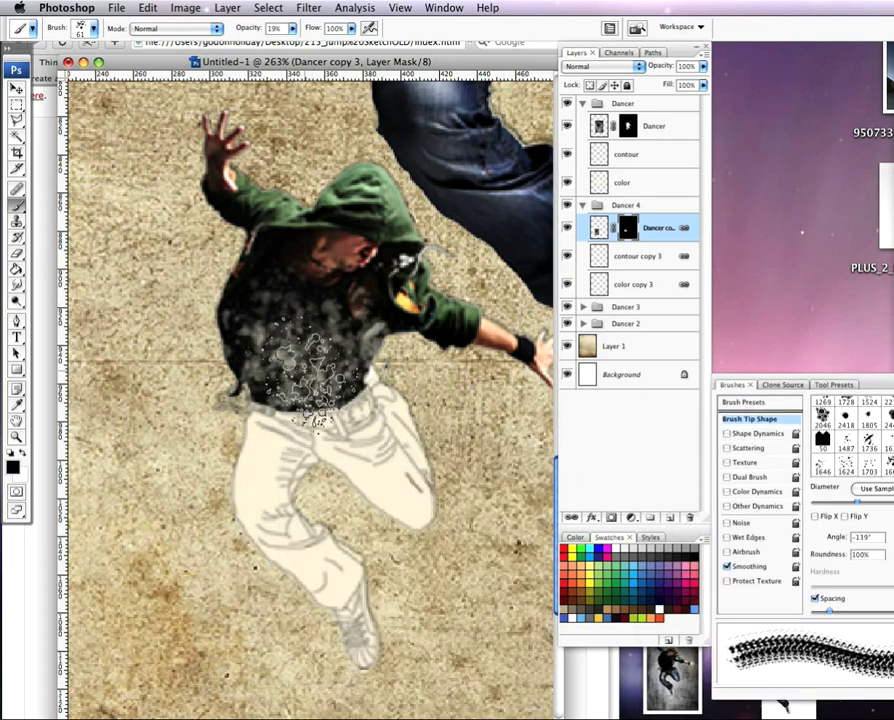
Raise the brush opacity to 60% and splatter the lower dancer's shirt hem so it breaks up into the line-art trousers
{"action": "scroll", "coordinate": [320, 365], "scroll_direction": "down", "scroll_amount": 6}
{"action": "scroll", "coordinate": [309, 367], "scroll_direction": "down", "scroll_amount": 2}
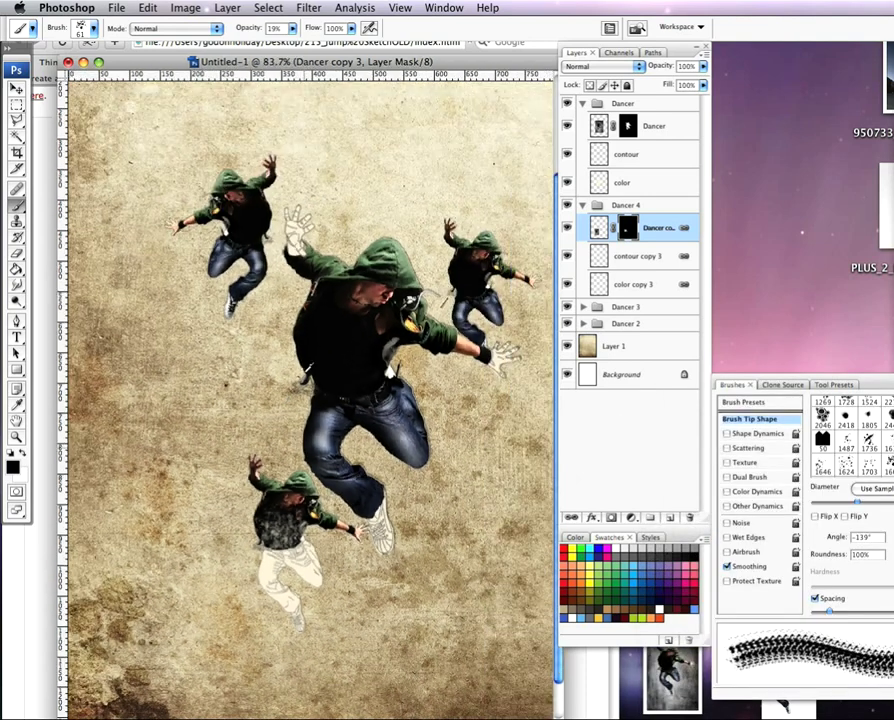
{"action": "scroll", "coordinate": [309, 367], "scroll_direction": "down", "scroll_amount": 2}
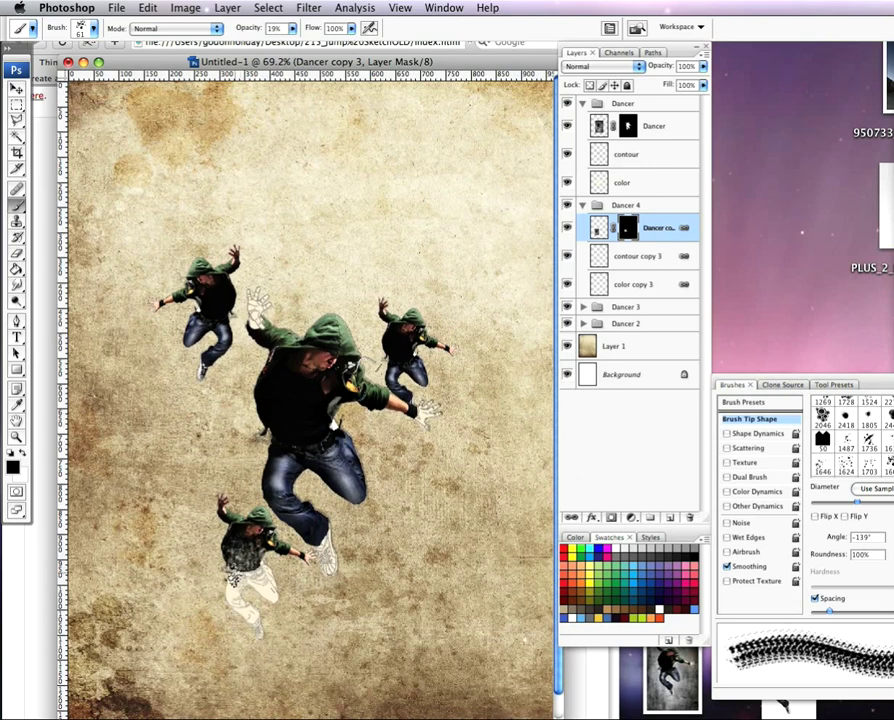
{"action": "scroll", "coordinate": [250, 525], "scroll_direction": "up", "scroll_amount": 6}
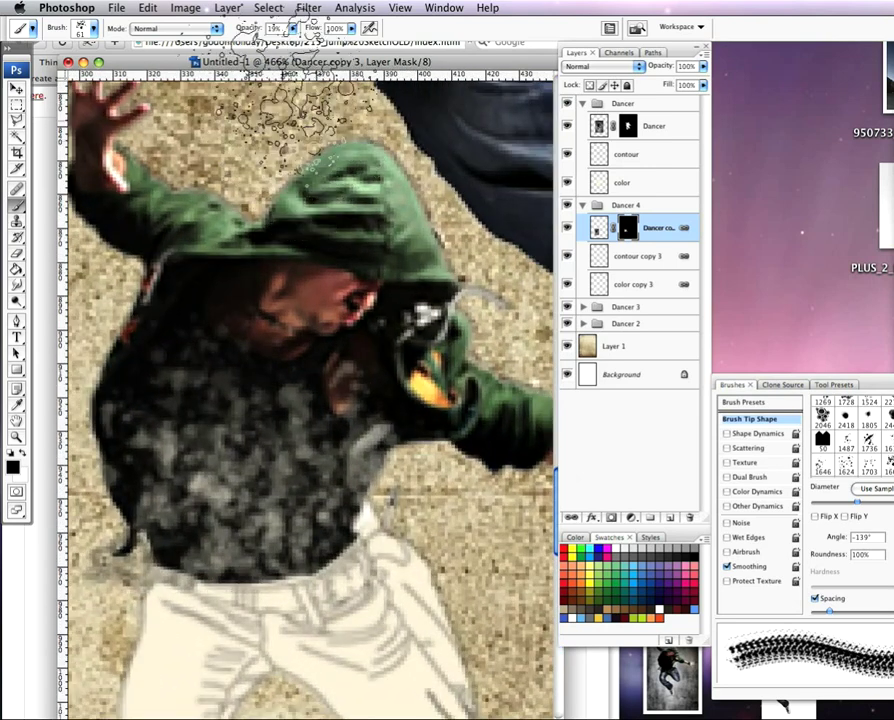
{"action": "key", "text": "Return"}
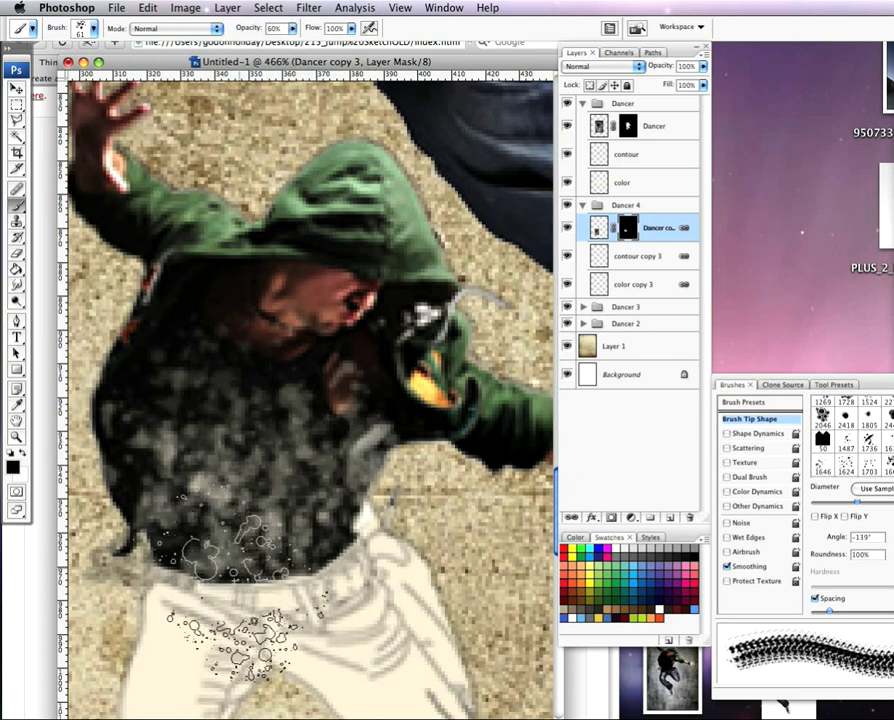
{"action": "mouse_move", "coordinate": [225, 590]}
{"action": "left_mouse_down"}
{"action": "mouse_move", "coordinate": [210, 625]}
{"action": "mouse_move", "coordinate": [260, 628]}
{"action": "mouse_move", "coordinate": [280, 610]}
{"action": "mouse_move", "coordinate": [335, 615]}
{"action": "mouse_move", "coordinate": [275, 635]}
{"action": "mouse_move", "coordinate": [228, 625]}
{"action": "left_mouse_up"}
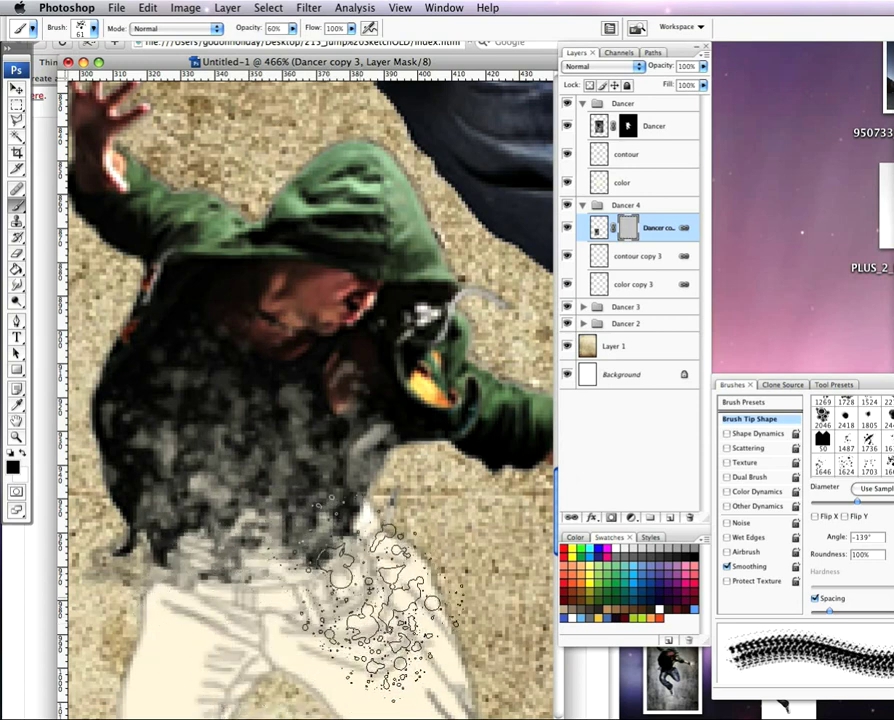
Add 60% opacity splatters across the middle and upper part of the lower dancer's shirt and check the whole composition
{"action": "scroll", "coordinate": [228, 625], "scroll_direction": "down", "scroll_amount": 10}
{"action": "scroll", "coordinate": [220, 640], "scroll_direction": "down", "scroll_amount": 2}
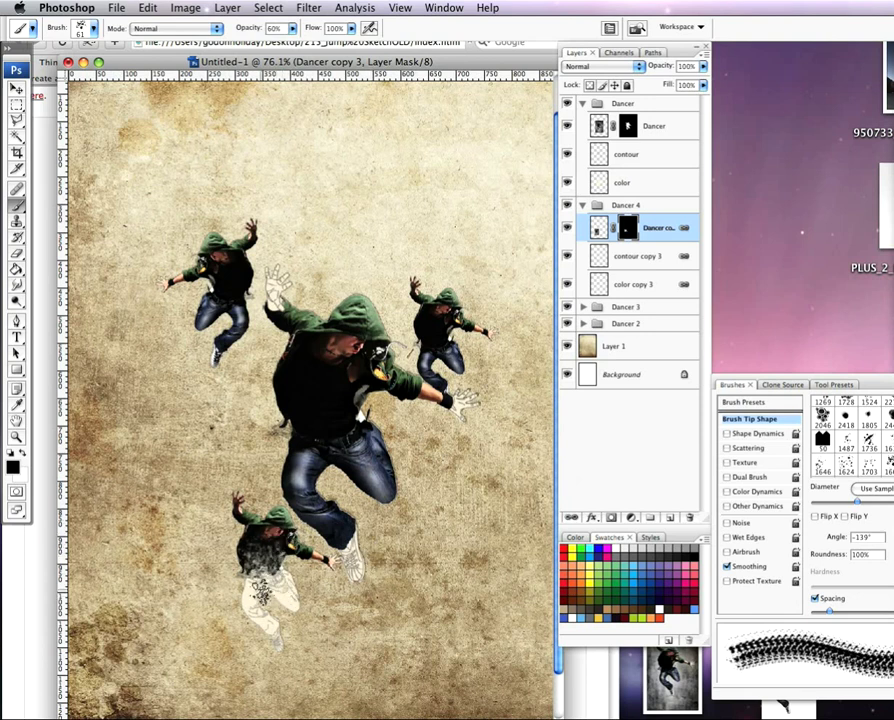
{"action": "scroll", "coordinate": [262, 590], "scroll_direction": "up", "scroll_amount": 8}
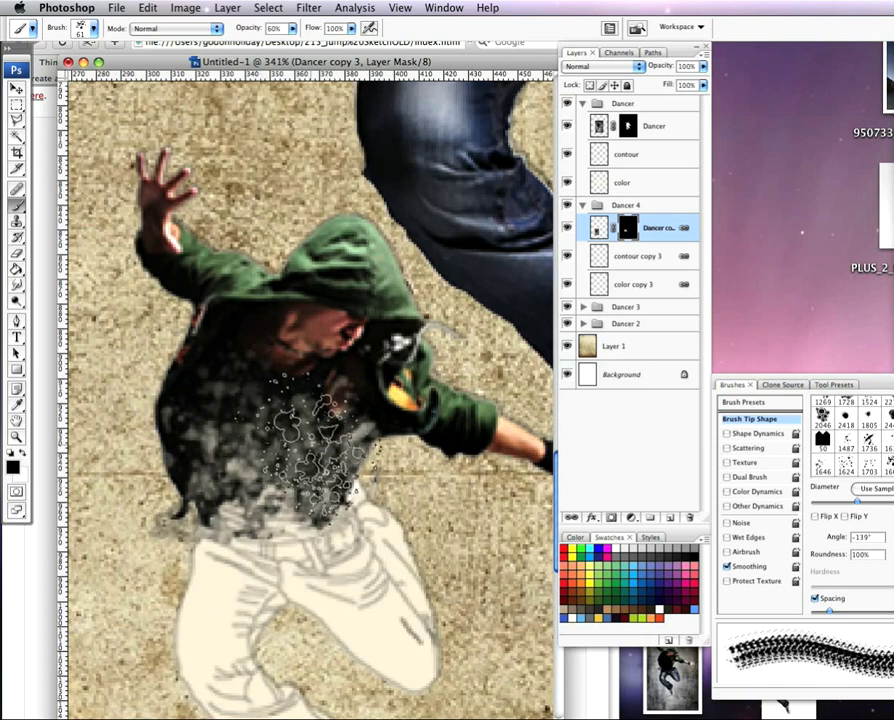
{"action": "mouse_move", "coordinate": [310, 440]}
{"action": "left_mouse_down"}
{"action": "mouse_move", "coordinate": [315, 490]}
{"action": "mouse_move", "coordinate": [285, 520]}
{"action": "mouse_move", "coordinate": [270, 520]}
{"action": "mouse_move", "coordinate": [235, 505]}
{"action": "mouse_move", "coordinate": [198, 392]}
{"action": "left_mouse_up"}
{"action": "scroll", "coordinate": [283, 536], "scroll_direction": "down", "scroll_amount": 5}
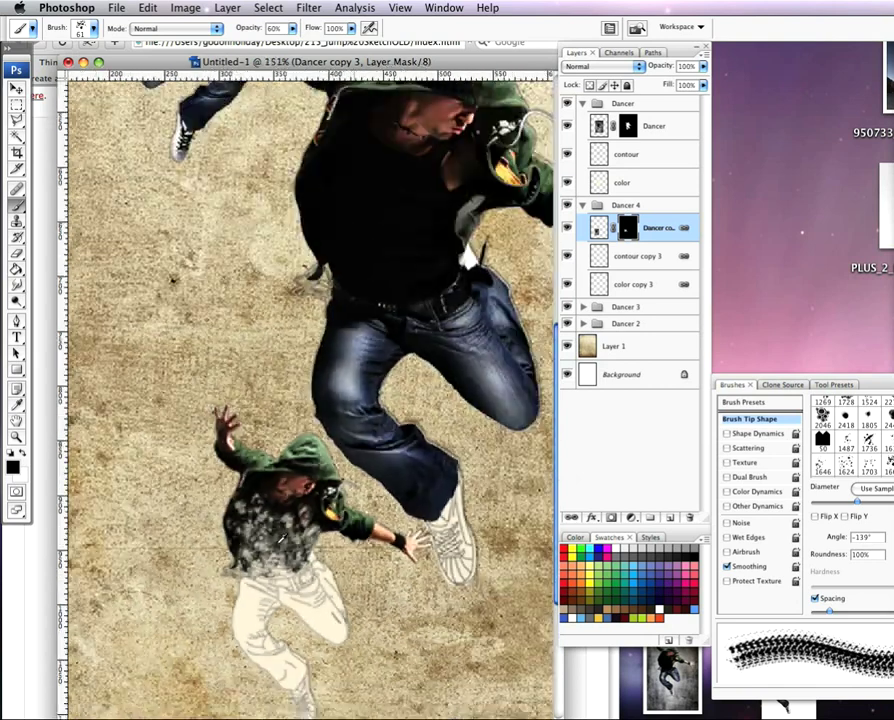
{"action": "scroll", "coordinate": [282, 537], "scroll_direction": "down", "scroll_amount": 6}
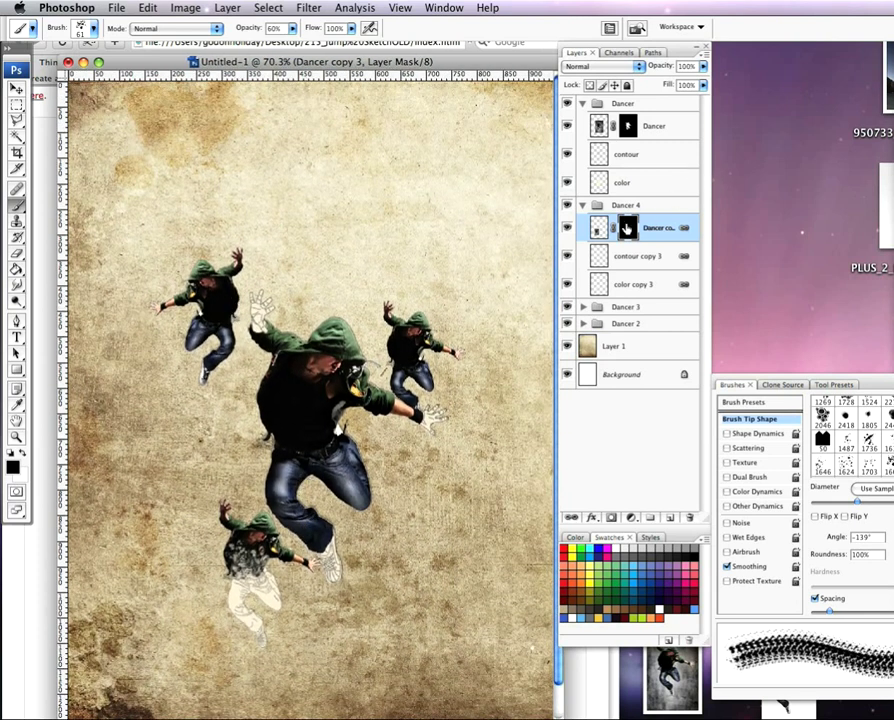
Collapse the Dancer 4 group and target the layer mask of Dancer copy 2 in the Dancer 3 group
{"action": "left_click", "coordinate": [582, 205]}
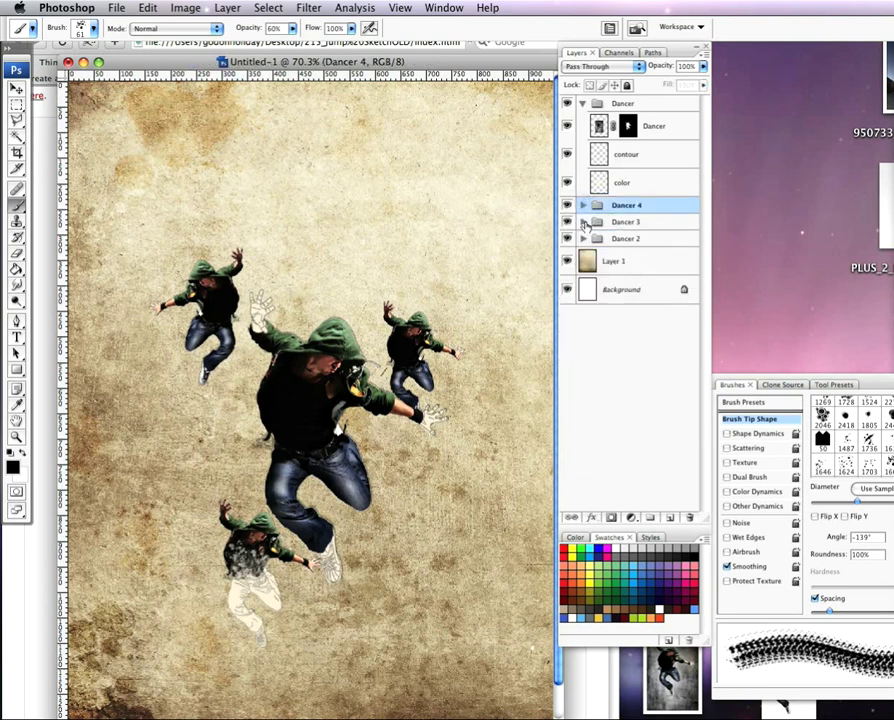
{"action": "left_click", "coordinate": [583, 222]}
{"action": "left_click", "coordinate": [627, 245]}
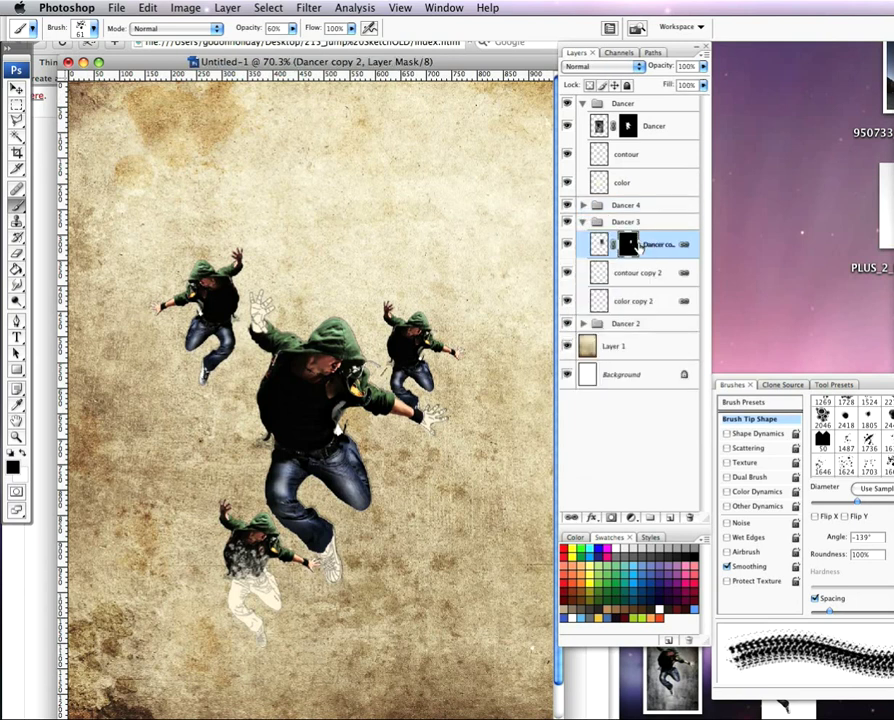
{"action": "scroll", "coordinate": [440, 355], "scroll_direction": "up", "scroll_amount": 6}
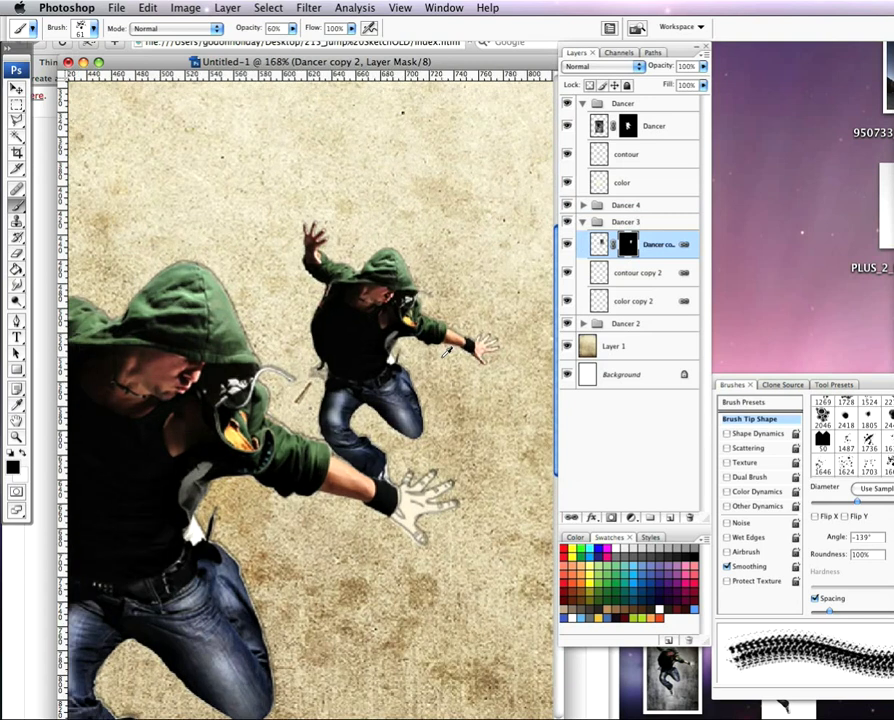
Switch from the splatter tip to the hard round 19 px brush and set its opacity to 100%
{"action": "scroll", "coordinate": [395, 350], "scroll_direction": "up", "scroll_amount": 4}
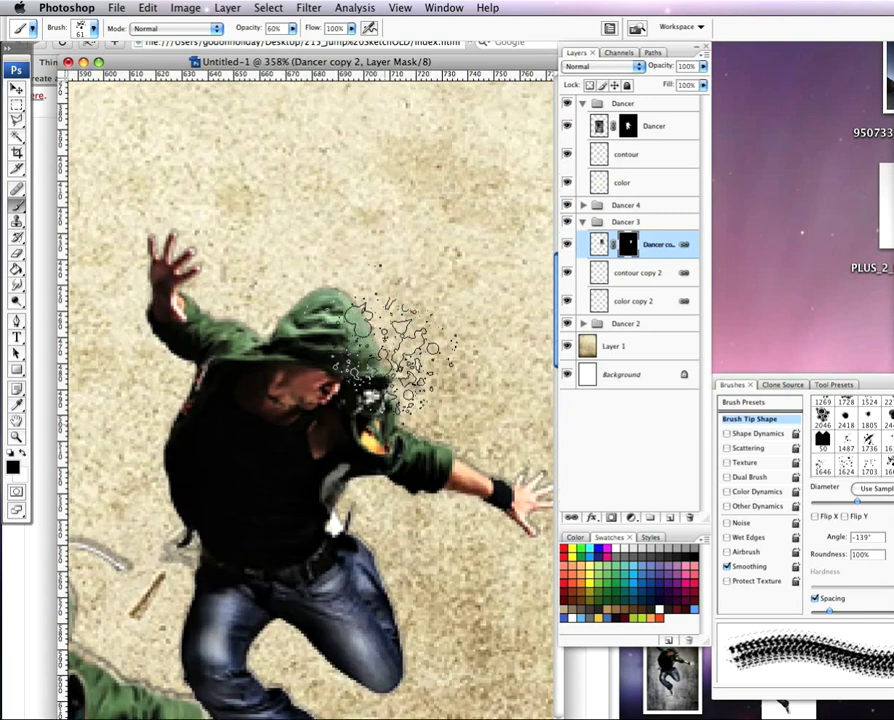
{"action": "left_click", "coordinate": [80, 28]}
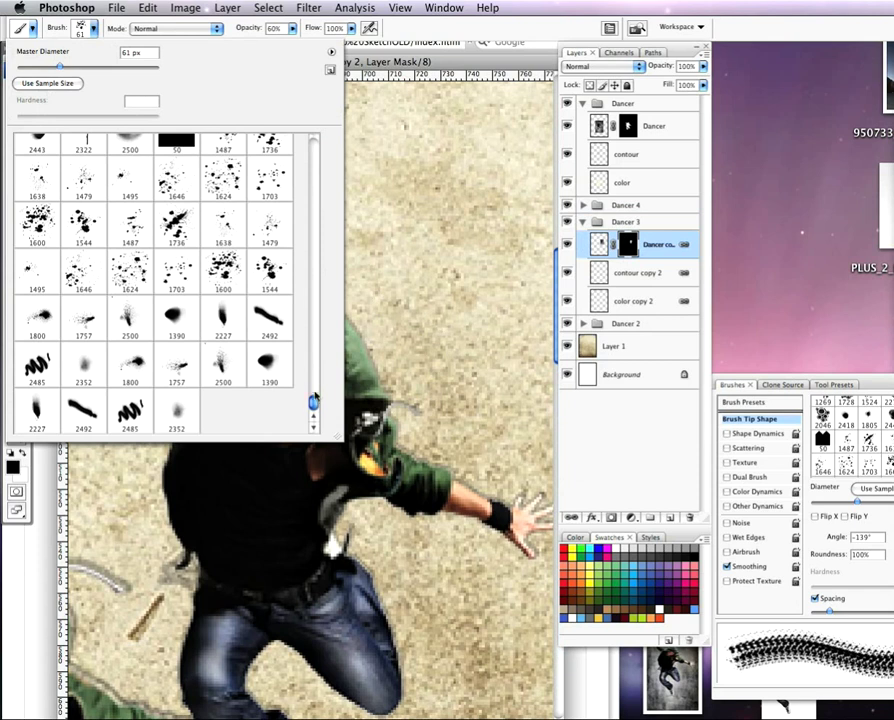
{"action": "left_click_drag", "start_coordinate": [313, 400], "coordinate": [313, 121]}
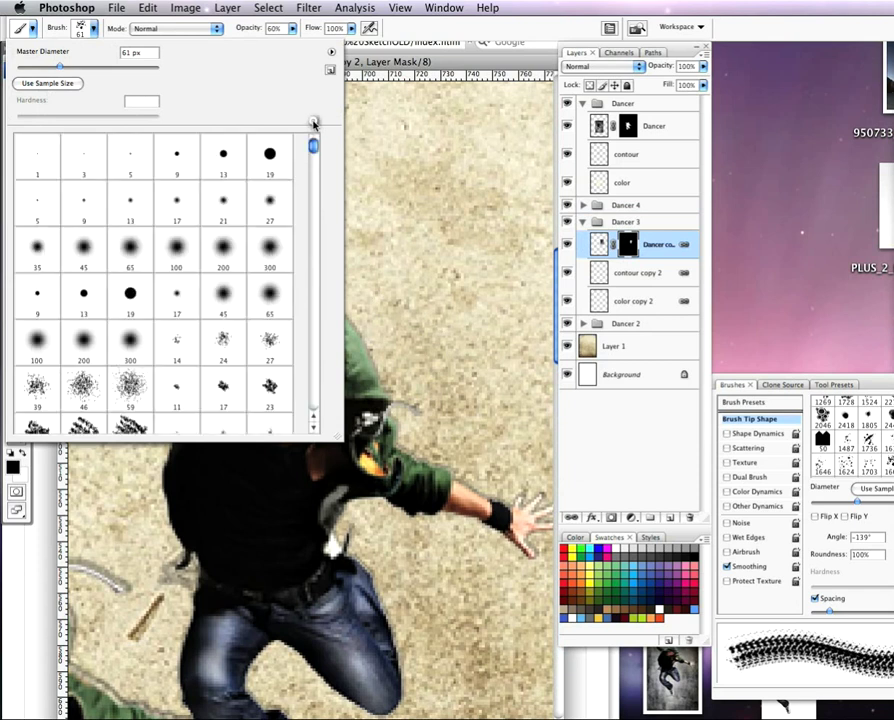
{"action": "left_click", "coordinate": [270, 158]}
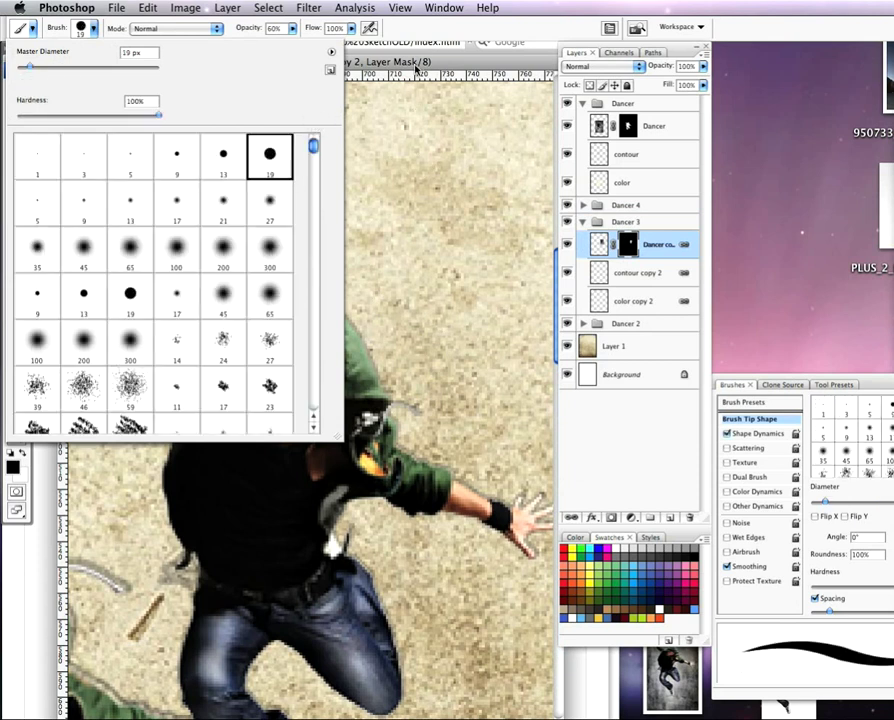
{"action": "left_click", "coordinate": [416, 68]}
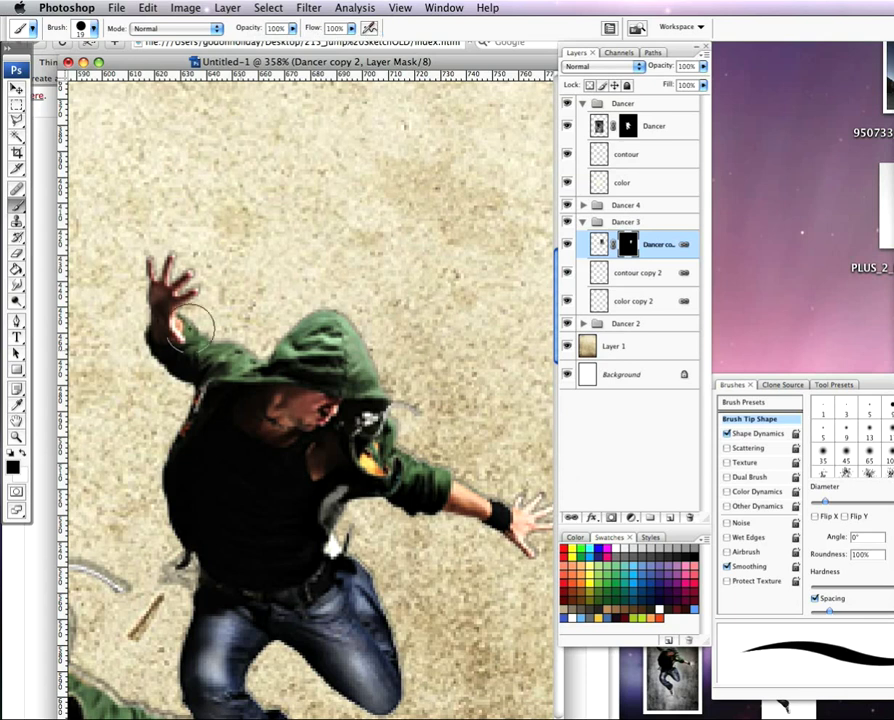
Enlarge the hard brush to 40 px and mask the small dancer's raised arm, head and torso to line art, keeping the outstretched forearm and hand coloured
{"action": "key", "text": "bracketright"}
{"action": "key", "text": "bracketright"}
{"action": "mouse_move", "coordinate": [160, 284]}
{"action": "left_mouse_down"}
{"action": "mouse_move", "coordinate": [193, 325]}
{"action": "mouse_move", "coordinate": [175, 302]}
{"action": "mouse_move", "coordinate": [238, 325]}
{"action": "mouse_move", "coordinate": [237, 336]}
{"action": "mouse_move", "coordinate": [340, 344]}
{"action": "mouse_move", "coordinate": [239, 342]}
{"action": "mouse_move", "coordinate": [332, 351]}
{"action": "mouse_move", "coordinate": [312, 354]}
{"action": "mouse_move", "coordinate": [302, 371]}
{"action": "mouse_move", "coordinate": [367, 387]}
{"action": "mouse_move", "coordinate": [233, 382]}
{"action": "mouse_move", "coordinate": [198, 395]}
{"action": "mouse_move", "coordinate": [341, 416]}
{"action": "mouse_move", "coordinate": [232, 430]}
{"action": "mouse_move", "coordinate": [192, 471]}
{"action": "mouse_move", "coordinate": [174, 540]}
{"action": "mouse_move", "coordinate": [329, 474]}
{"action": "mouse_move", "coordinate": [376, 438]}
{"action": "mouse_move", "coordinate": [351, 461]}
{"action": "mouse_move", "coordinate": [448, 475]}
{"action": "mouse_move", "coordinate": [520, 496]}
{"action": "mouse_move", "coordinate": [523, 510]}
{"action": "mouse_move", "coordinate": [390, 456]}
{"action": "left_mouse_up"}
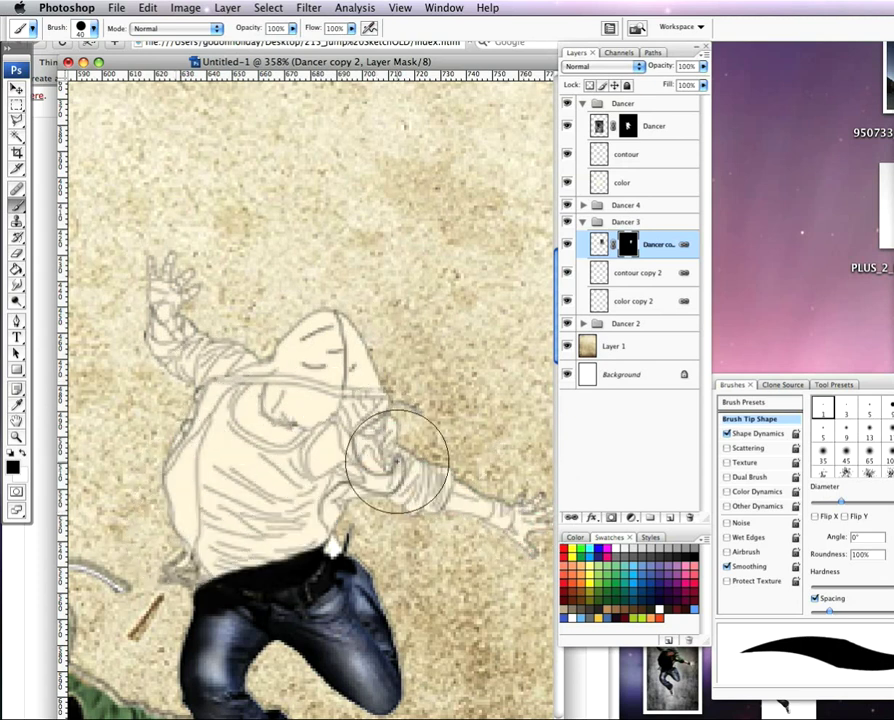
{"action": "key", "text": "super+z"}
{"action": "mouse_move", "coordinate": [162, 290]}
{"action": "left_mouse_down"}
{"action": "mouse_move", "coordinate": [260, 334]}
{"action": "mouse_move", "coordinate": [314, 323]}
{"action": "mouse_move", "coordinate": [336, 340]}
{"action": "mouse_move", "coordinate": [370, 380]}
{"action": "mouse_move", "coordinate": [390, 480]}
{"action": "mouse_move", "coordinate": [390, 488]}
{"action": "mouse_move", "coordinate": [300, 480]}
{"action": "mouse_move", "coordinate": [210, 390]}
{"action": "mouse_move", "coordinate": [184, 533]}
{"action": "mouse_move", "coordinate": [226, 528]}
{"action": "mouse_move", "coordinate": [262, 538]}
{"action": "mouse_move", "coordinate": [286, 520]}
{"action": "mouse_move", "coordinate": [300, 470]}
{"action": "mouse_move", "coordinate": [374, 480]}
{"action": "left_mouse_up"}
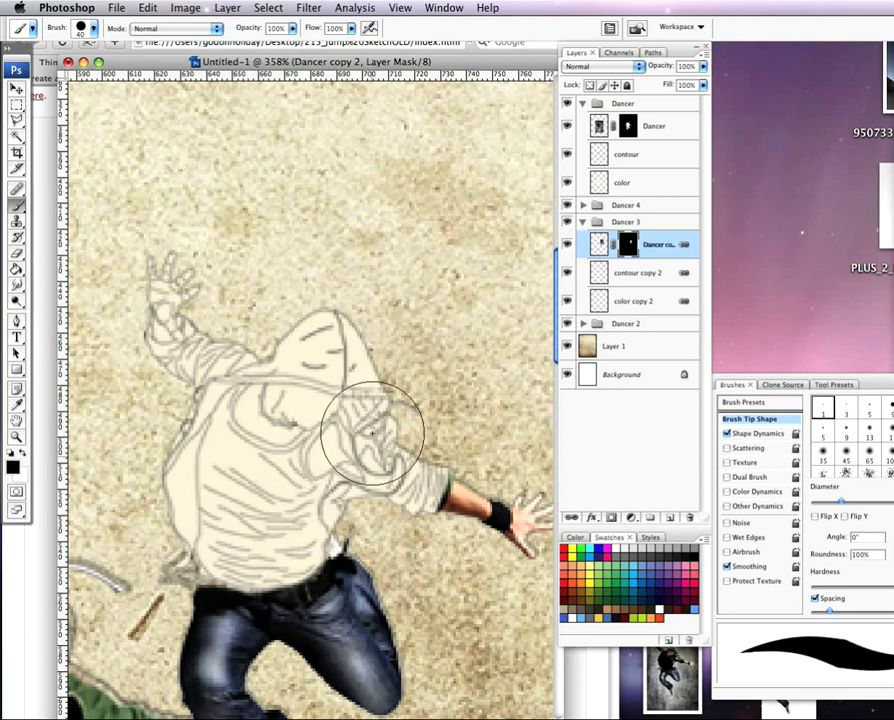
Reduce the brush to 7 px and mask the leftover green edge of the sleeve cuff beside the coloured forearm
{"action": "scroll", "coordinate": [390, 475], "scroll_direction": "up", "scroll_amount": 5}
{"action": "key", "text": "bracketleft"}
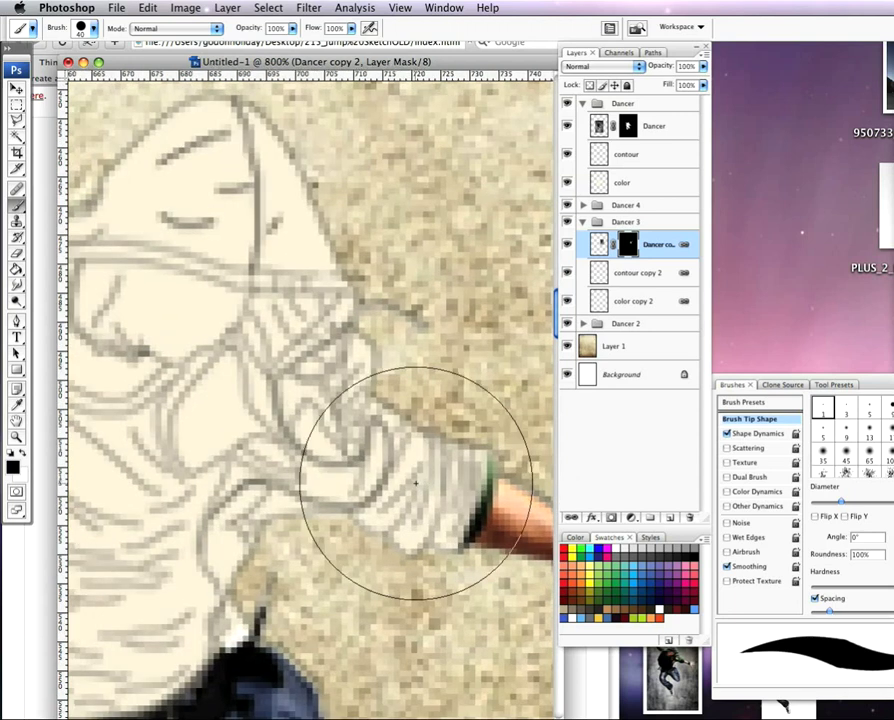
{"action": "scroll", "coordinate": [390, 480], "scroll_direction": "right", "scroll_amount": 3}
{"action": "key", "text": "bracketleft"}
{"action": "key", "text": "bracketleft"}
{"action": "key", "text": "bracketleft"}
{"action": "key", "text": "bracketleft"}
{"action": "key", "text": "bracketleft"}
{"action": "key", "text": "bracketleft"}
{"action": "key", "text": "bracketleft"}
{"action": "key", "text": "bracketleft"}
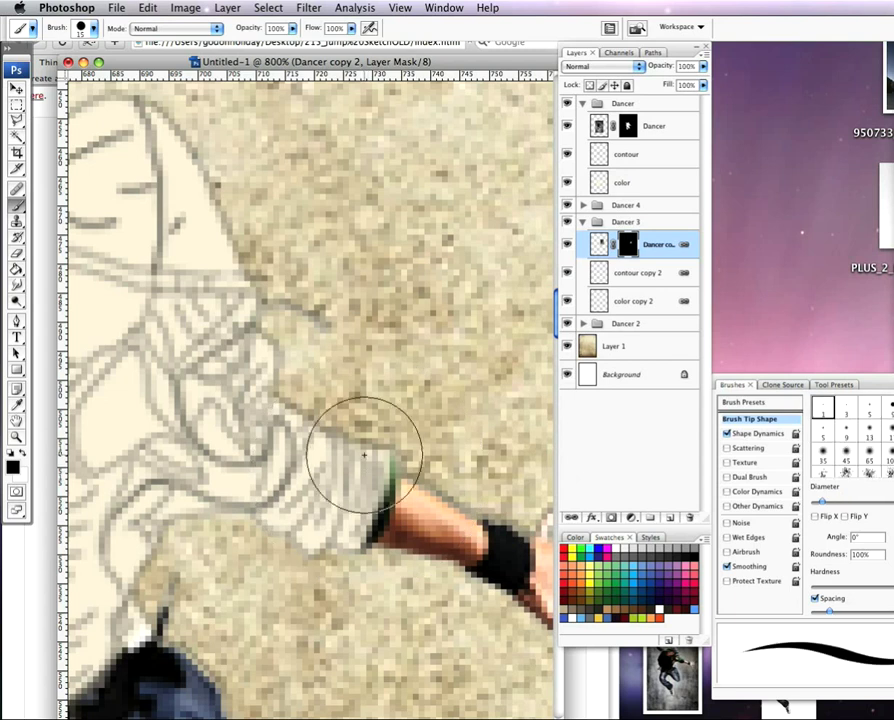
{"action": "left_click_drag", "start_coordinate": [375, 458], "coordinate": [349, 537]}
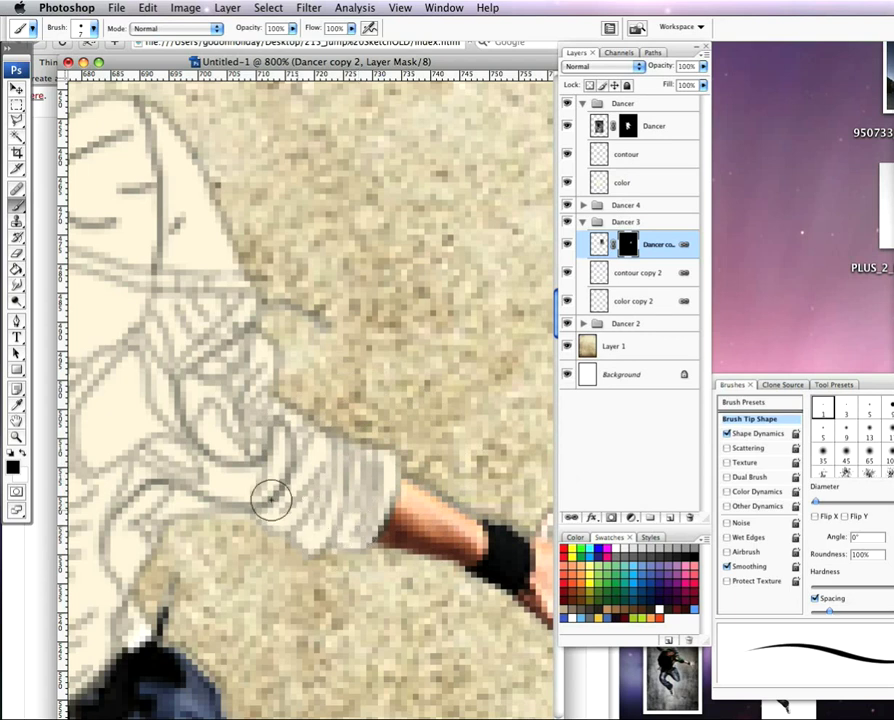
Mask the black wristband to line art with a 5 px brush, leaving the forearm and hand in colour
{"action": "scroll", "coordinate": [442, 528], "scroll_direction": "right", "scroll_amount": 3}
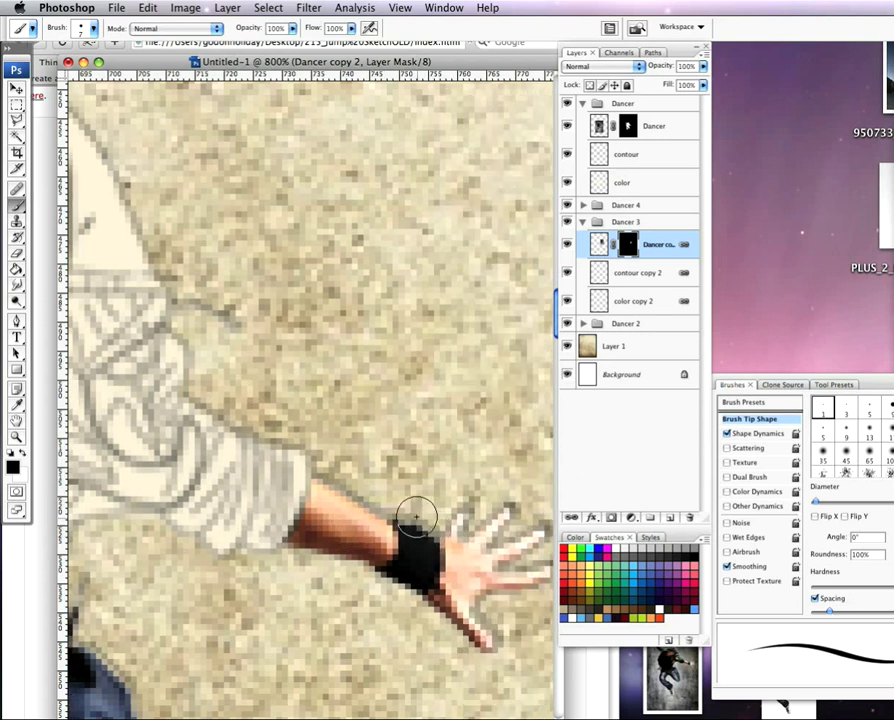
{"action": "key", "text": "bracketleft"}
{"action": "key", "text": "bracketleft"}
{"action": "mouse_move", "coordinate": [416, 516]}
{"action": "left_mouse_down"}
{"action": "mouse_move", "coordinate": [396, 584]}
{"action": "mouse_move", "coordinate": [412, 519]}
{"action": "left_mouse_up"}
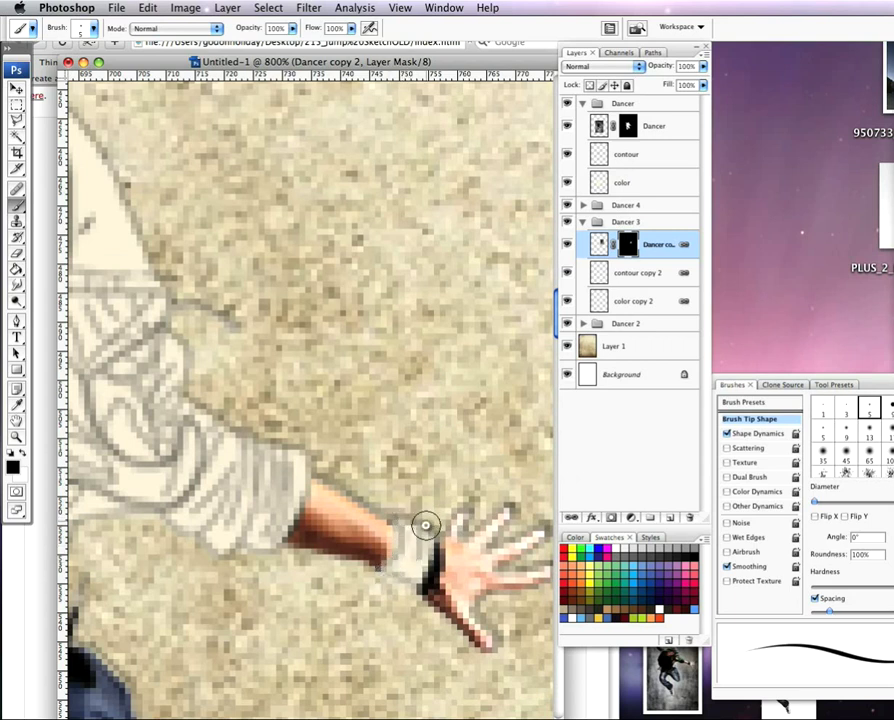
{"action": "key", "text": "F9"}
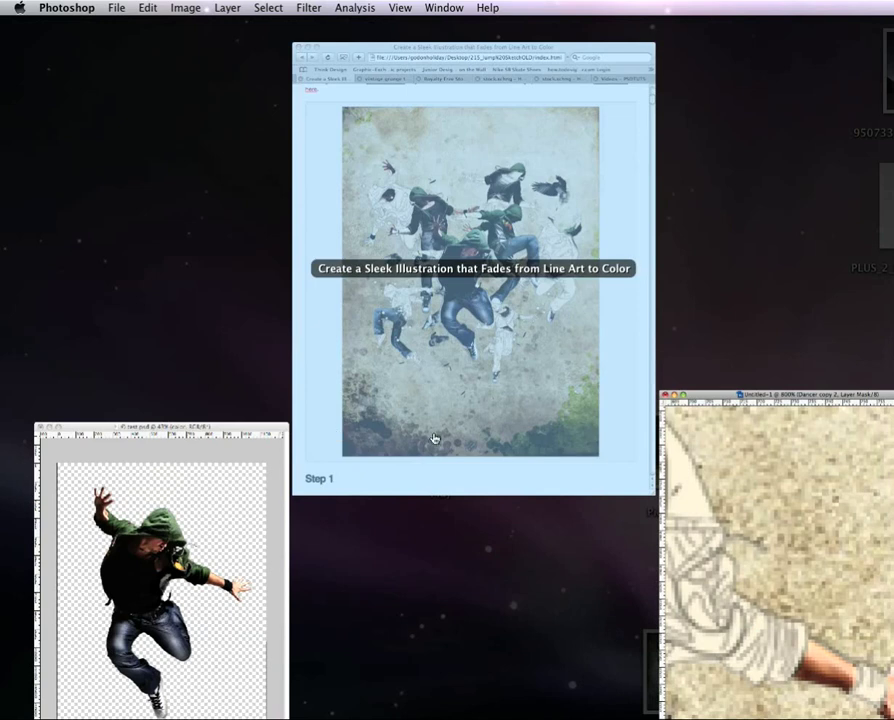
{"action": "left_click", "coordinate": [700, 590]}
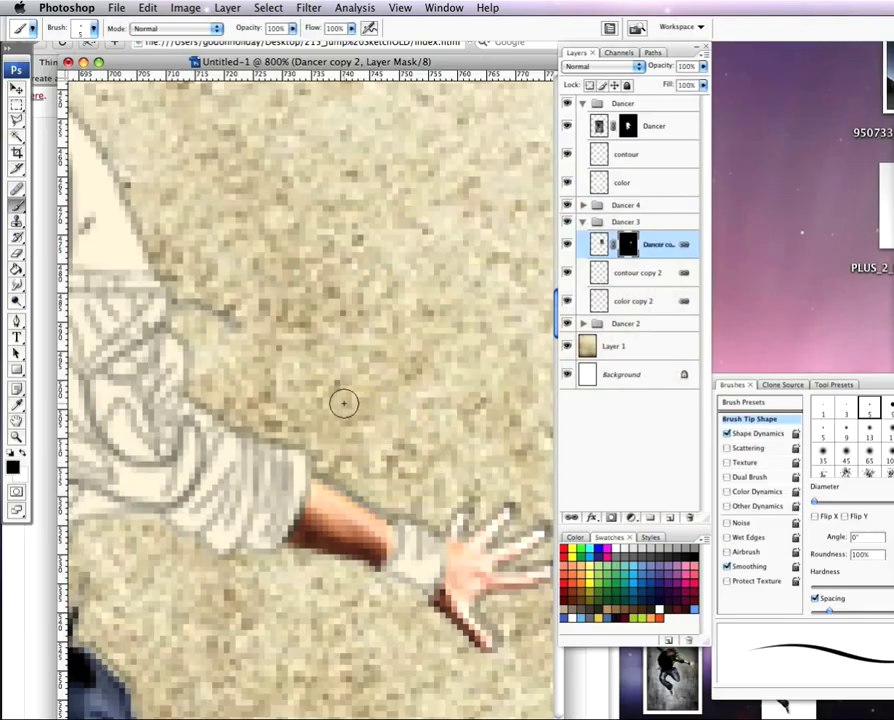
Collapse the Dancer 3 group and target the layer mask of Dancer copy in the Dancer 2 group
{"action": "scroll", "coordinate": [343, 403], "scroll_direction": "down", "scroll_amount": 8}
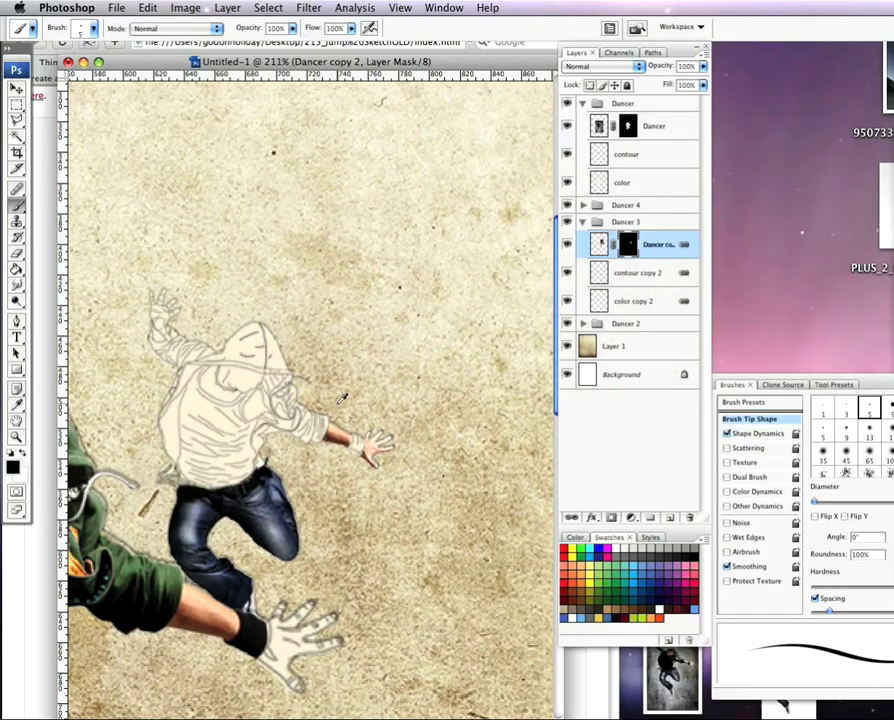
{"action": "scroll", "coordinate": [342, 398], "scroll_direction": "down", "scroll_amount": 4}
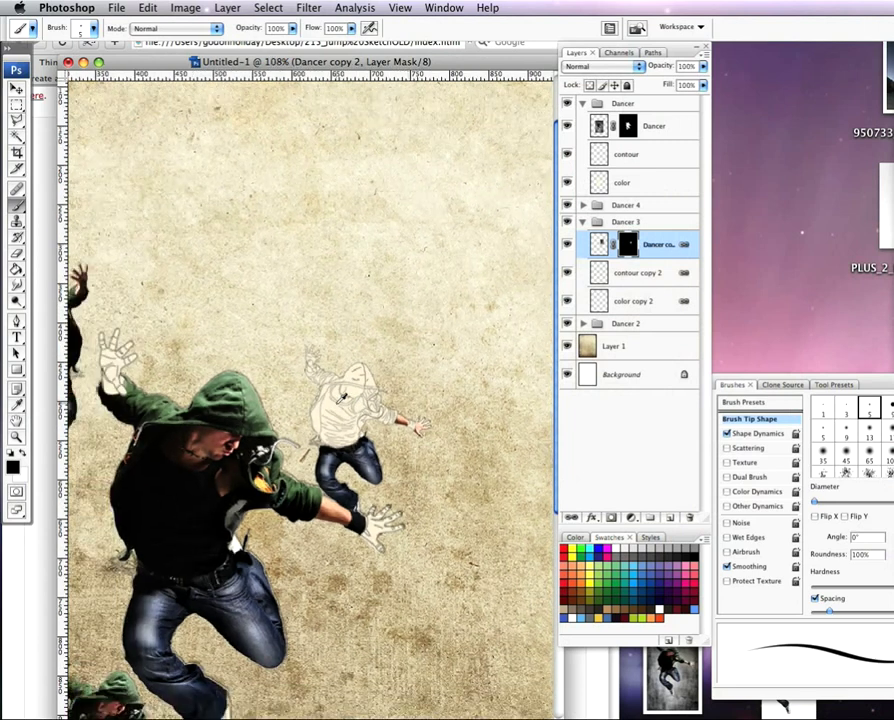
{"action": "scroll", "coordinate": [343, 398], "scroll_direction": "down", "scroll_amount": 2}
{"action": "scroll", "coordinate": [337, 404], "scroll_direction": "up", "scroll_amount": 1}
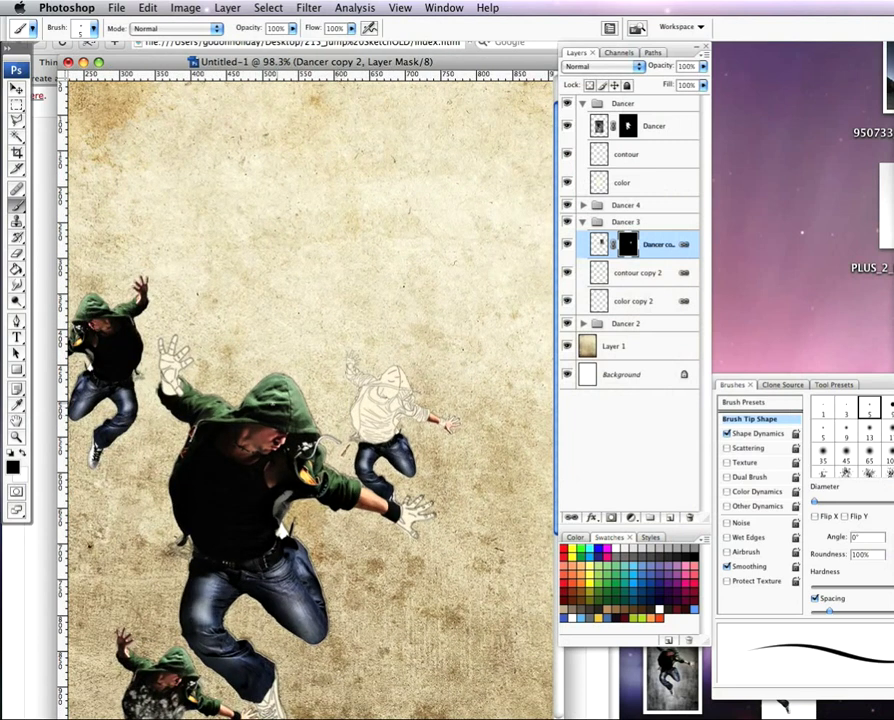
{"action": "scroll", "coordinate": [310, 400], "scroll_direction": "up", "scroll_amount": 1}
{"action": "scroll", "coordinate": [310, 400], "scroll_direction": "left", "scroll_amount": 5}
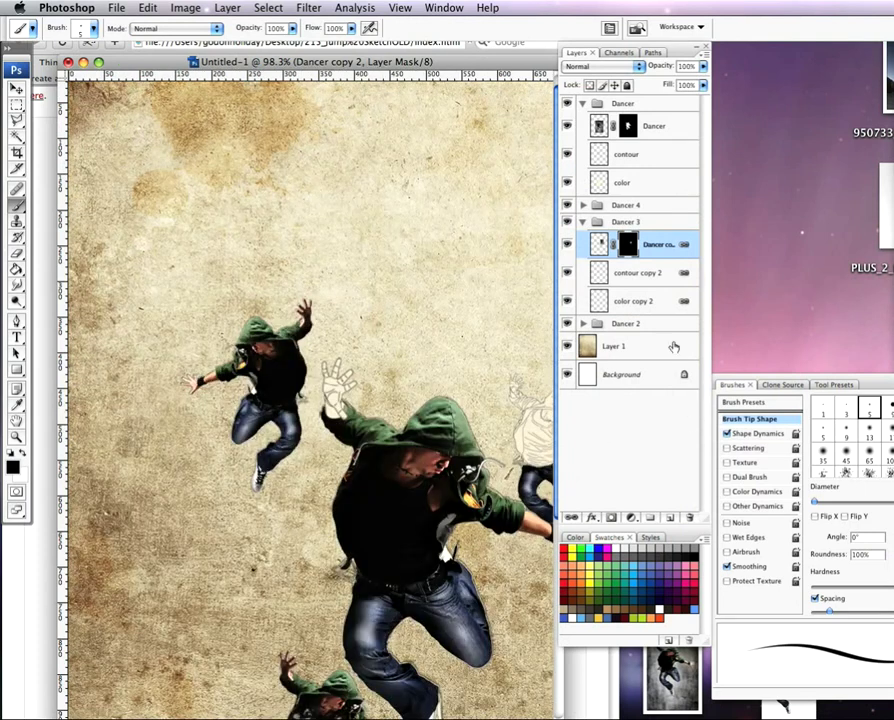
{"action": "left_click", "coordinate": [582, 223]}
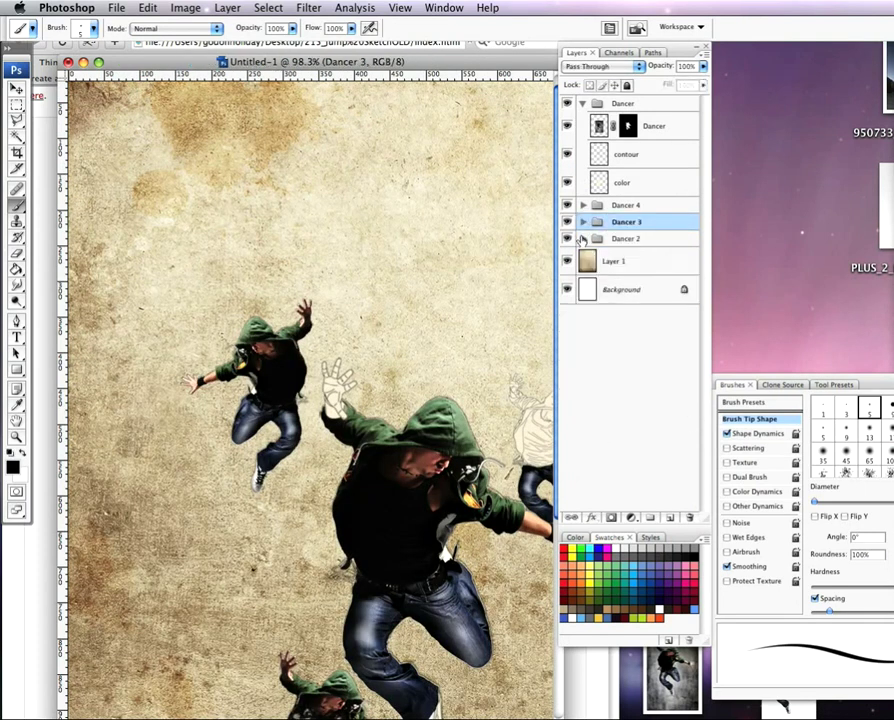
{"action": "left_click", "coordinate": [583, 239]}
{"action": "left_click", "coordinate": [627, 261]}
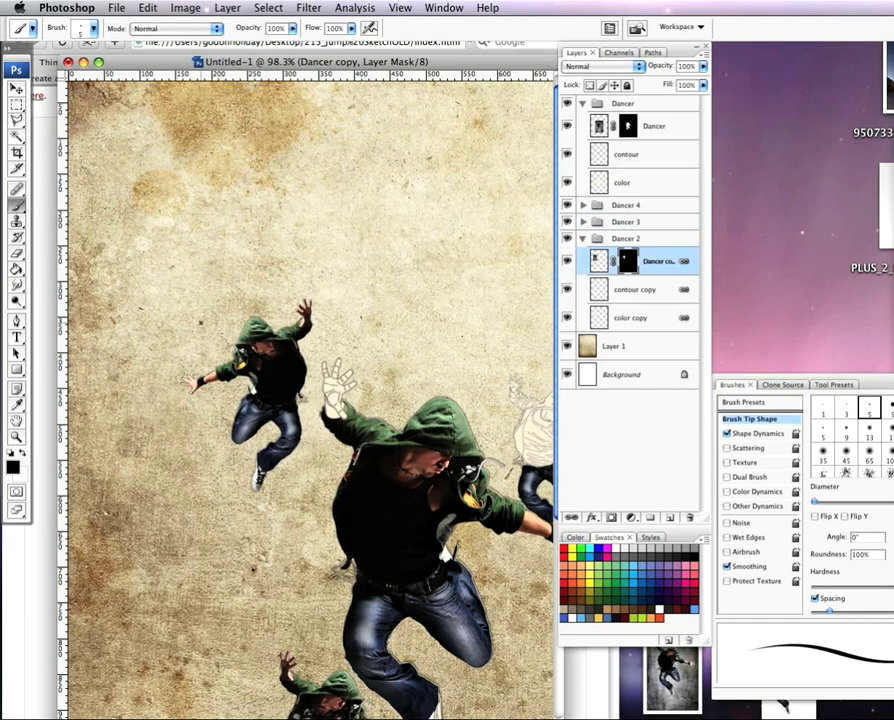
Enlarge the hard brush to 50 px and mask the Dancer 2 figure's arms, head, torso and most of the legs to line art
{"action": "key", "text": "bracketright"}
{"action": "key", "text": "bracketright"}
{"action": "key", "text": "bracketright"}
{"action": "key", "text": "bracketright"}
{"action": "key", "text": "bracketright"}
{"action": "key", "text": "bracketright"}
{"action": "key", "text": "bracketright"}
{"action": "key", "text": "bracketright"}
{"action": "key", "text": "bracketright"}
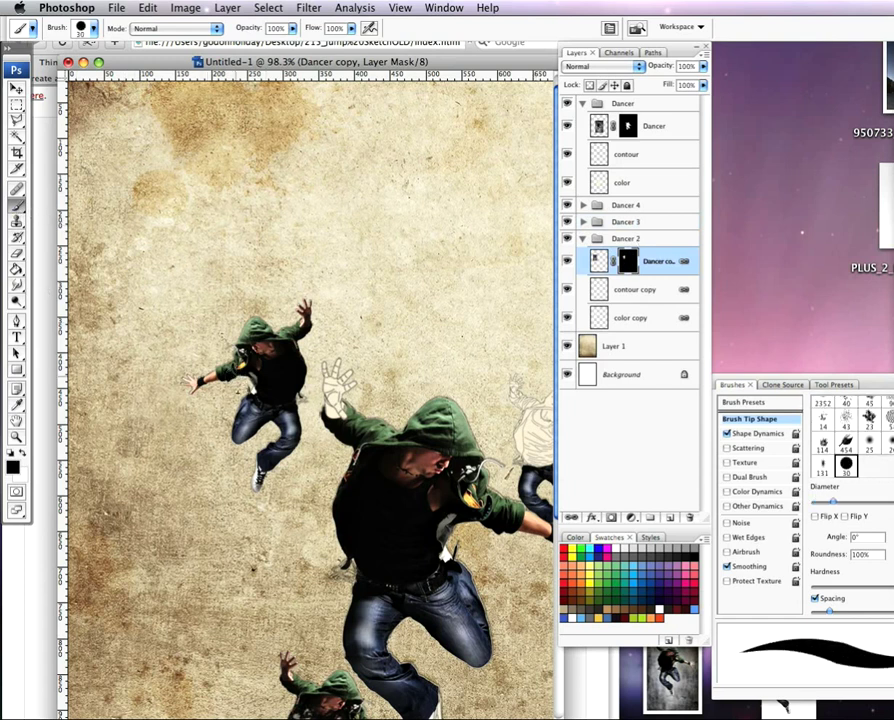
{"action": "key", "text": "bracketright"}
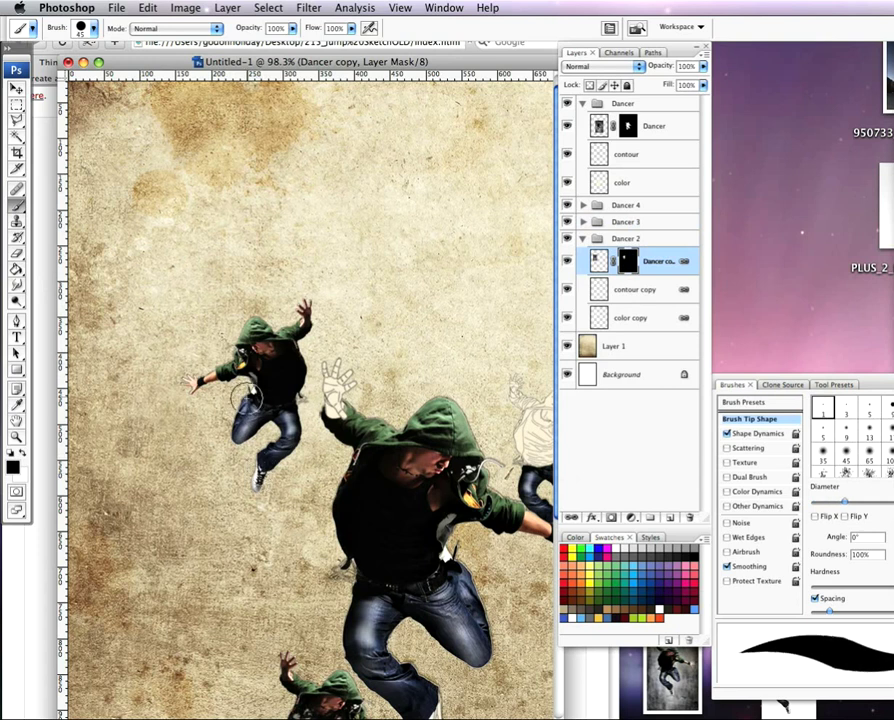
{"action": "key", "text": "bracketright"}
{"action": "mouse_move", "coordinate": [187, 393]}
{"action": "left_mouse_down"}
{"action": "mouse_move", "coordinate": [241, 340]}
{"action": "mouse_move", "coordinate": [302, 311]}
{"action": "mouse_move", "coordinate": [312, 322]}
{"action": "mouse_move", "coordinate": [258, 332]}
{"action": "mouse_move", "coordinate": [228, 365]}
{"action": "mouse_move", "coordinate": [297, 349]}
{"action": "mouse_move", "coordinate": [258, 377]}
{"action": "mouse_move", "coordinate": [294, 379]}
{"action": "mouse_move", "coordinate": [282, 387]}
{"action": "mouse_move", "coordinate": [264, 378]}
{"action": "mouse_move", "coordinate": [292, 420]}
{"action": "left_mouse_up"}
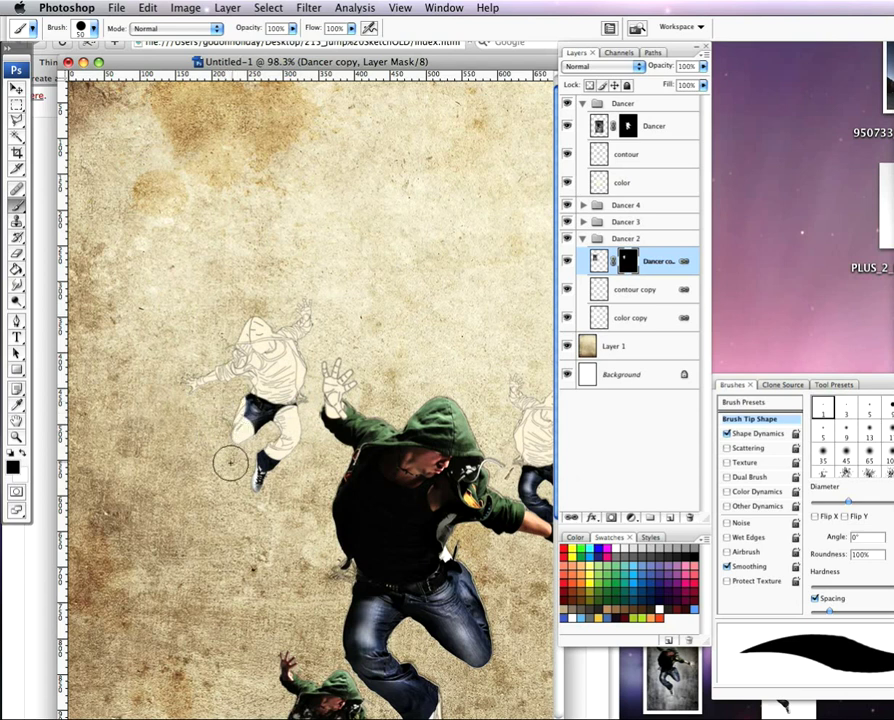
Mask the remaining coloured belt, hip and thigh of the Dancer 2 figure, keeping the lower trouser leg and shoe in colour
{"action": "scroll", "coordinate": [237, 458], "scroll_direction": "up", "scroll_amount": 10}
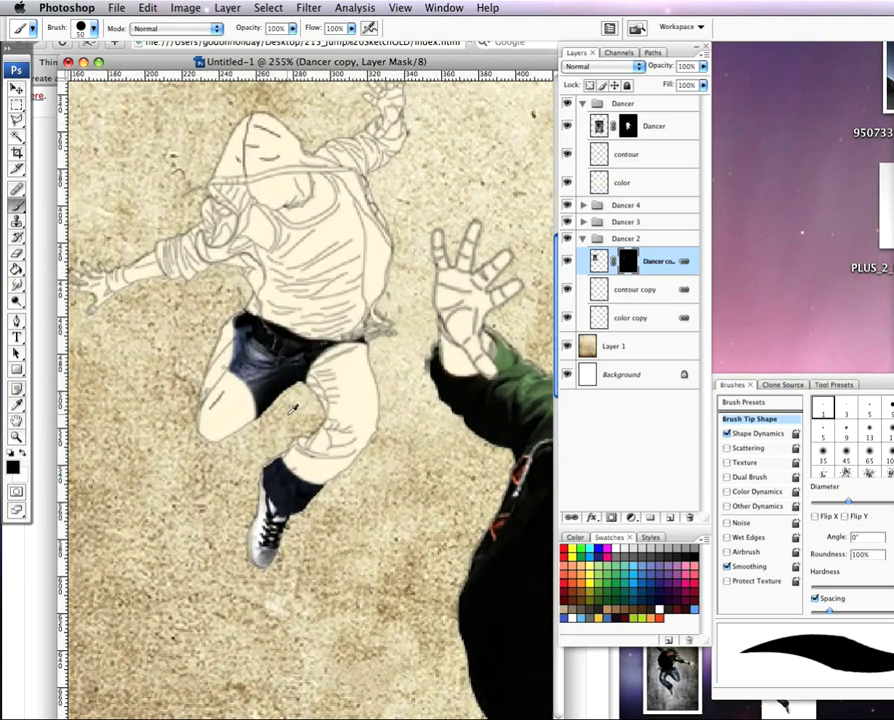
{"action": "scroll", "coordinate": [293, 410], "scroll_direction": "up", "scroll_amount": 4}
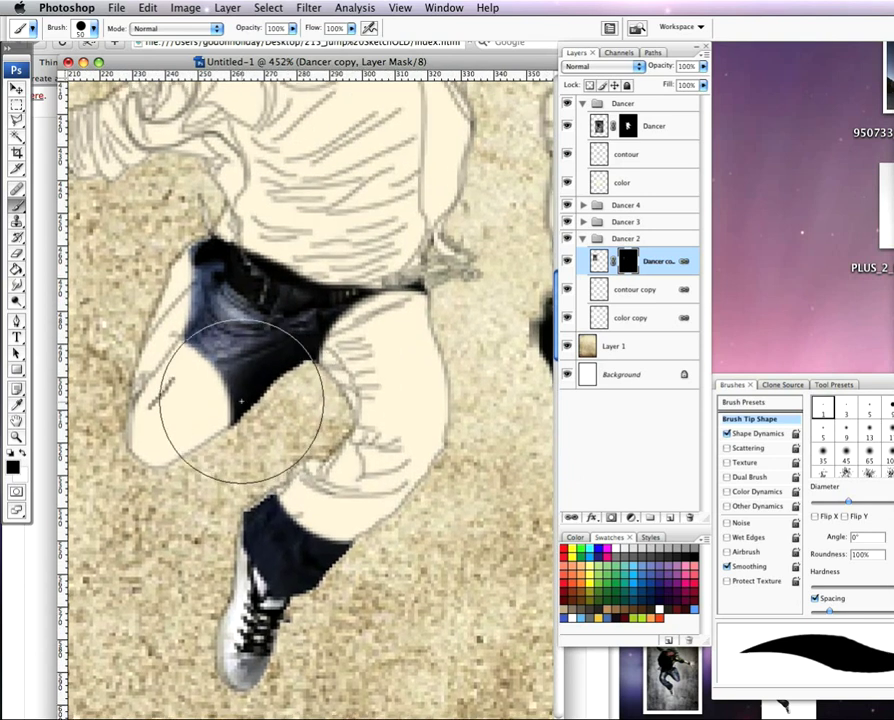
{"action": "scroll", "coordinate": [264, 374], "scroll_direction": "up", "scroll_amount": 4}
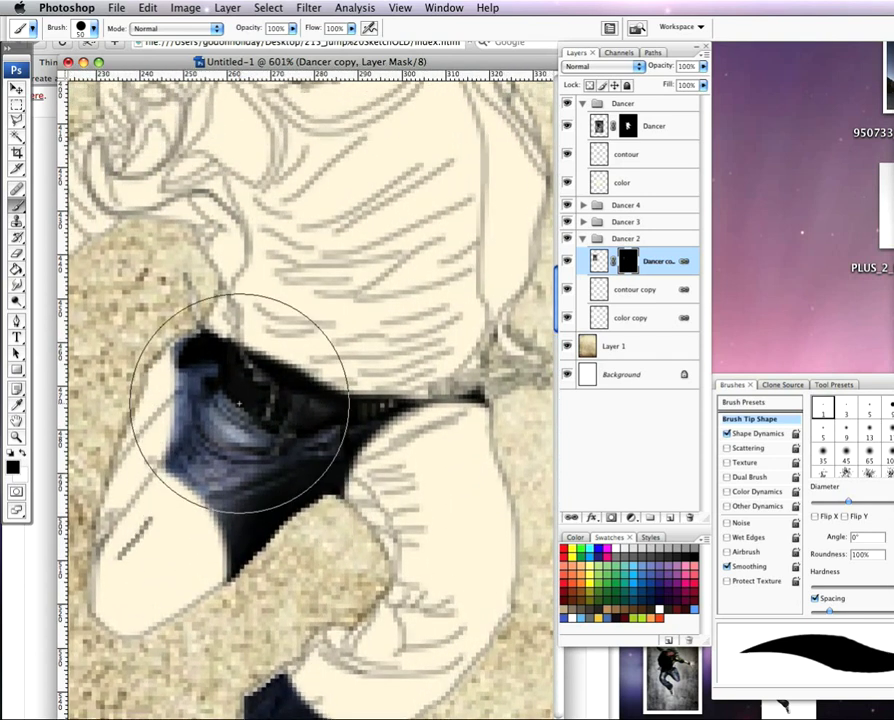
{"action": "mouse_move", "coordinate": [240, 403]}
{"action": "left_mouse_down"}
{"action": "mouse_move", "coordinate": [230, 340]}
{"action": "mouse_move", "coordinate": [328, 406]}
{"action": "mouse_move", "coordinate": [424, 376]}
{"action": "mouse_move", "coordinate": [259, 476]}
{"action": "mouse_move", "coordinate": [226, 516]}
{"action": "left_mouse_up"}
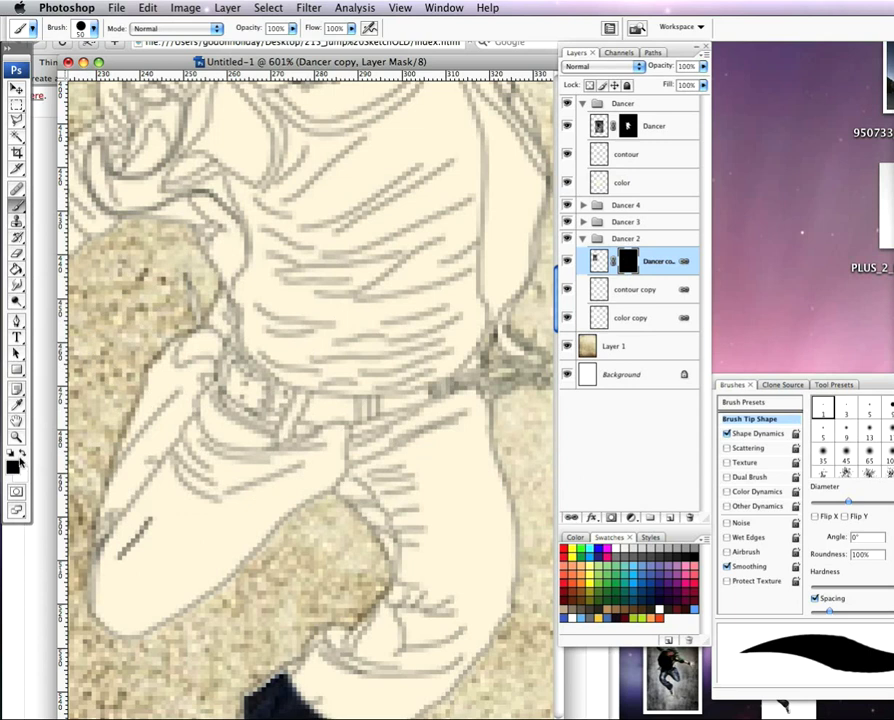
{"action": "key", "text": "e"}
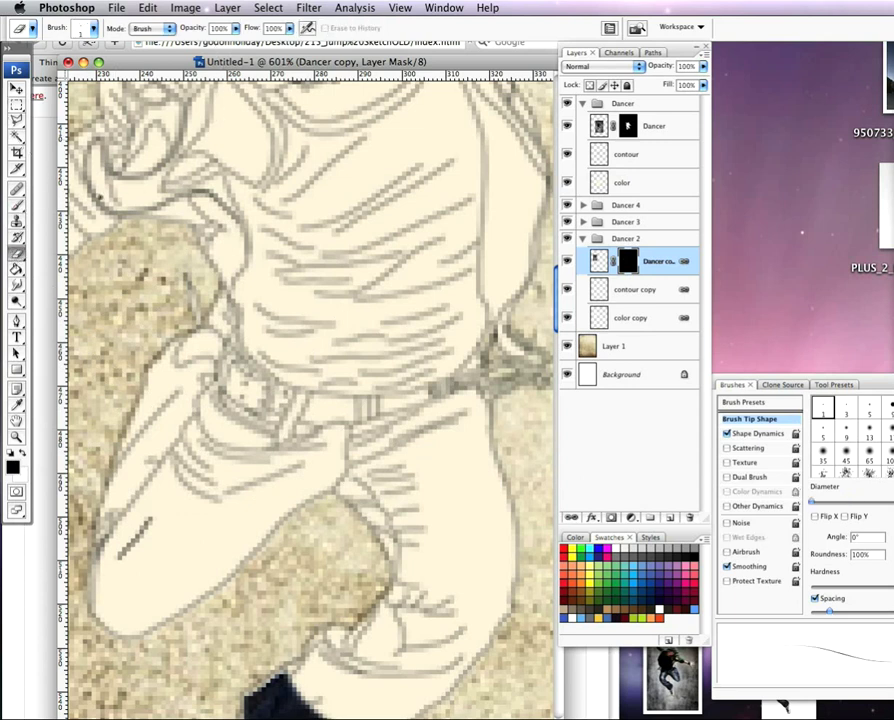
{"action": "left_click", "coordinate": [92, 29]}
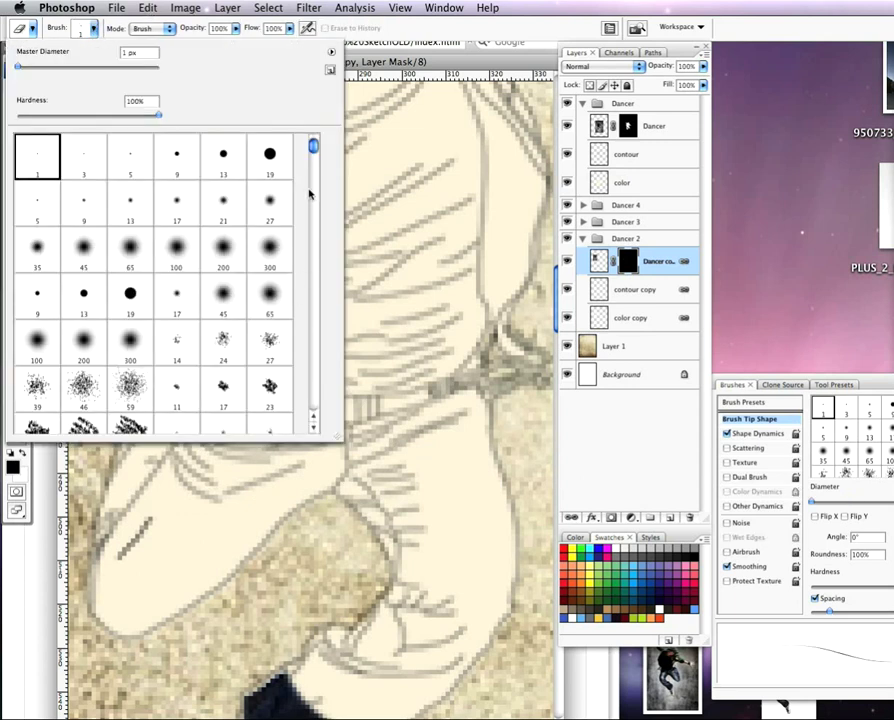
{"action": "mouse_move", "coordinate": [314, 147]}
{"action": "left_mouse_down"}
{"action": "mouse_move", "coordinate": [316, 262]}
{"action": "mouse_move", "coordinate": [320, 231]}
{"action": "left_mouse_up"}
{"action": "left_click", "coordinate": [468, 65]}
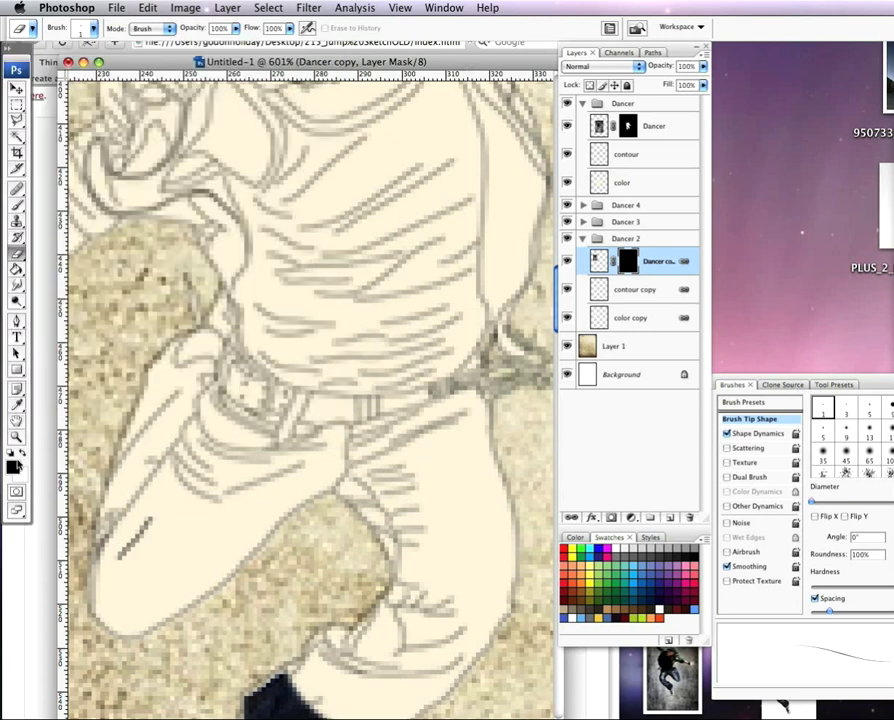
Set up the Brush tool with white as foreground, using the black diagonal splatter tip 1736 at a 30 px diameter
{"action": "left_click", "coordinate": [17, 204]}
{"action": "left_click", "coordinate": [93, 31]}
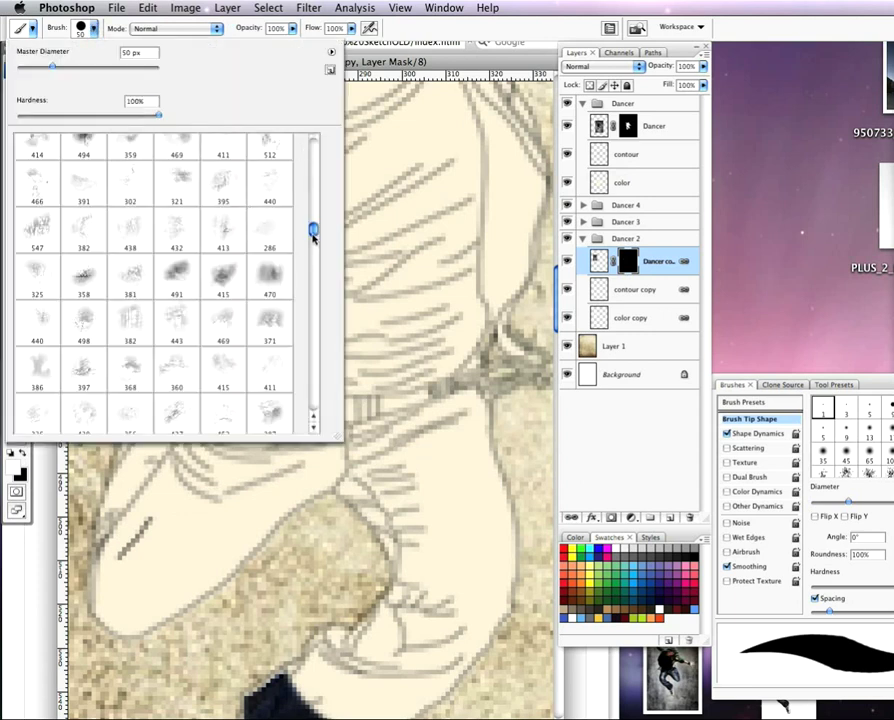
{"action": "mouse_move", "coordinate": [313, 231]}
{"action": "left_mouse_down"}
{"action": "mouse_move", "coordinate": [318, 408]}
{"action": "mouse_move", "coordinate": [320, 399]}
{"action": "left_mouse_up"}
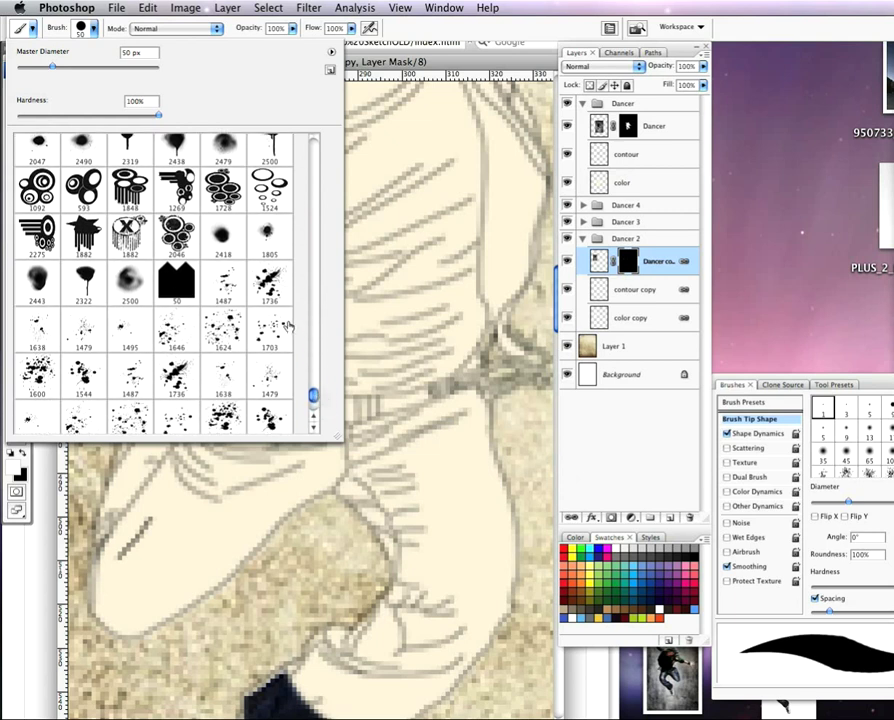
{"action": "left_click", "coordinate": [268, 285]}
{"action": "left_click", "coordinate": [425, 62]}
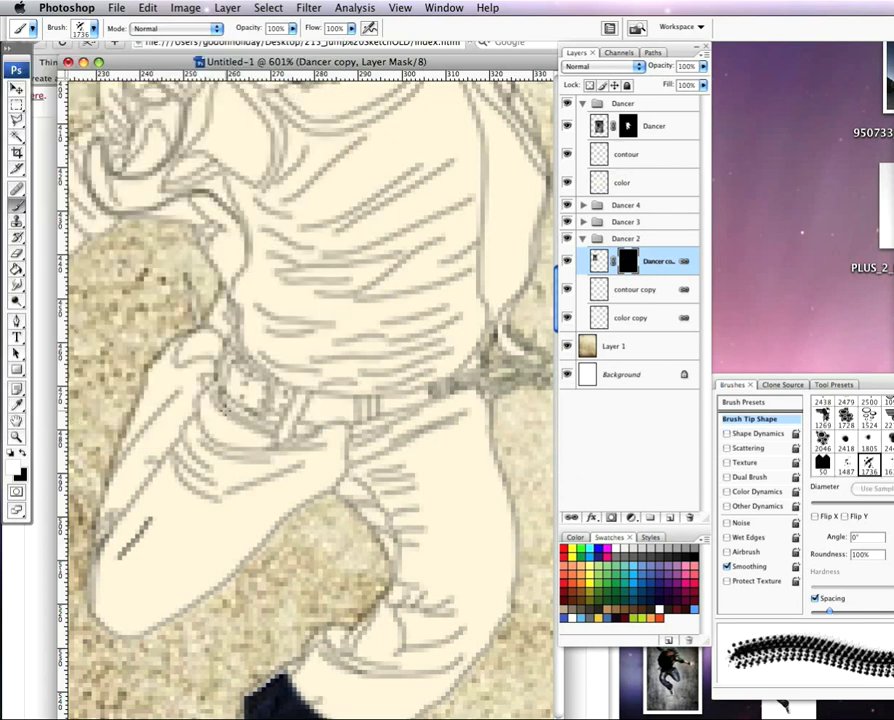
{"action": "left_click", "coordinate": [89, 32]}
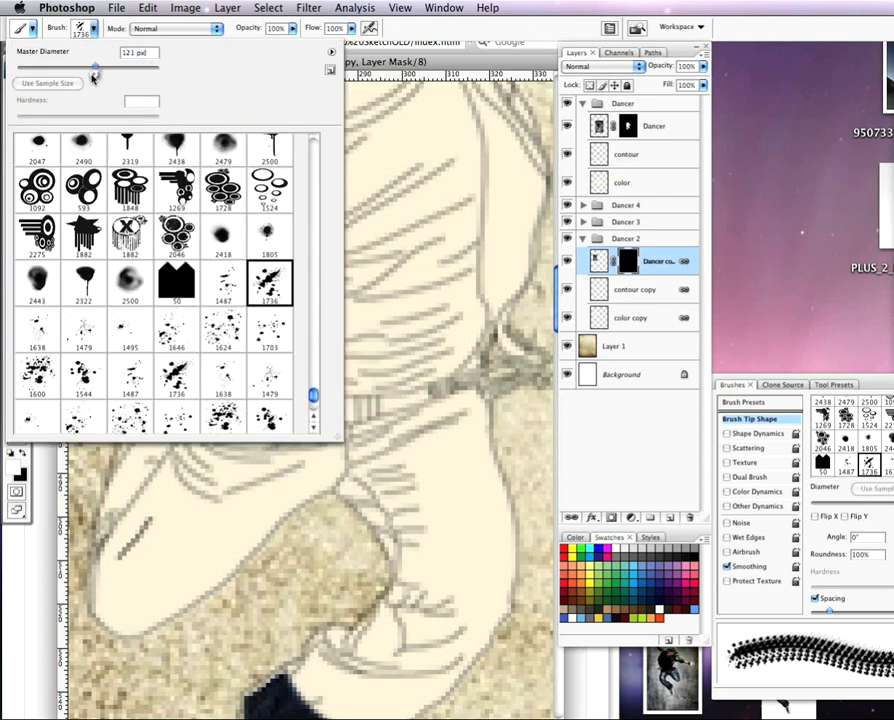
{"action": "left_click_drag", "start_coordinate": [93, 70], "coordinate": [72, 68]}
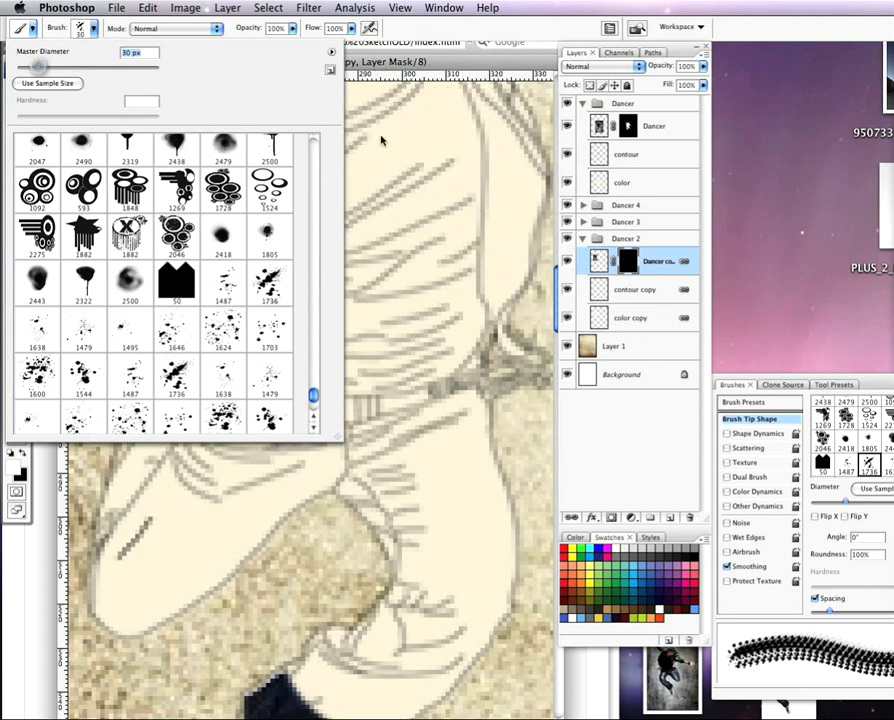
{"action": "left_click", "coordinate": [423, 68]}
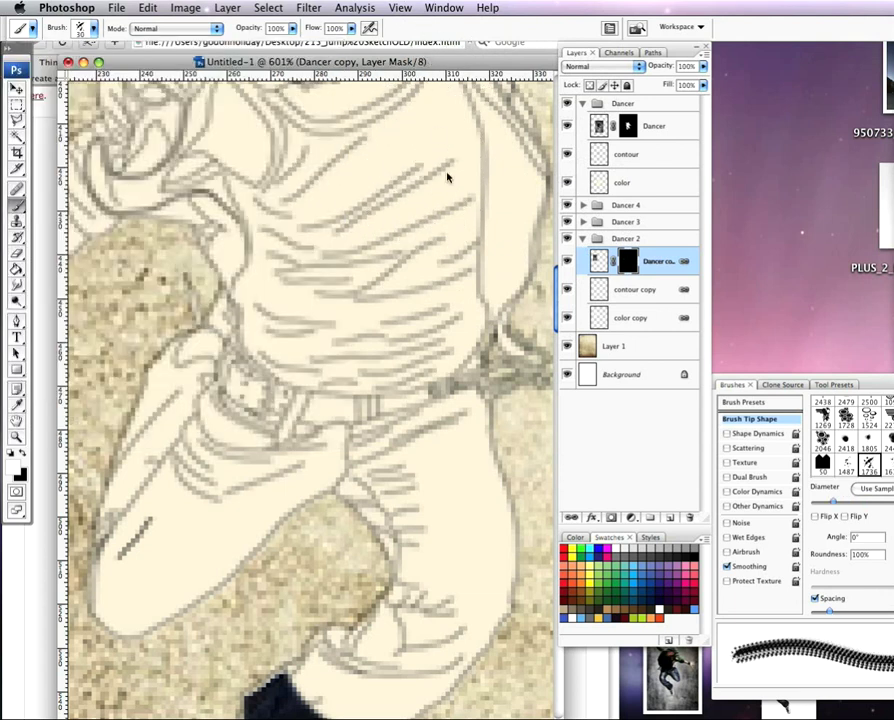
Try revealing the photo on the sketched Dancer 2 figure's bent leg with white splatter strokes on the Dancer copy layer mask
{"action": "mouse_move", "coordinate": [225, 420]}
{"action": "left_mouse_down"}
{"action": "mouse_move", "coordinate": [265, 515]}
{"action": "mouse_move", "coordinate": [240, 480]}
{"action": "mouse_move", "coordinate": [250, 470]}
{"action": "mouse_move", "coordinate": [245, 405]}
{"action": "mouse_move", "coordinate": [320, 440]}
{"action": "mouse_move", "coordinate": [310, 424]}
{"action": "mouse_move", "coordinate": [266, 428]}
{"action": "mouse_move", "coordinate": [220, 402]}
{"action": "mouse_move", "coordinate": [185, 430]}
{"action": "mouse_move", "coordinate": [185, 465]}
{"action": "mouse_move", "coordinate": [255, 500]}
{"action": "mouse_move", "coordinate": [250, 510]}
{"action": "mouse_move", "coordinate": [240, 490]}
{"action": "mouse_move", "coordinate": [232, 372]}
{"action": "mouse_move", "coordinate": [255, 405]}
{"action": "mouse_move", "coordinate": [345, 380]}
{"action": "mouse_move", "coordinate": [310, 445]}
{"action": "mouse_move", "coordinate": [185, 480]}
{"action": "mouse_move", "coordinate": [150, 440]}
{"action": "mouse_move", "coordinate": [245, 555]}
{"action": "left_mouse_up"}
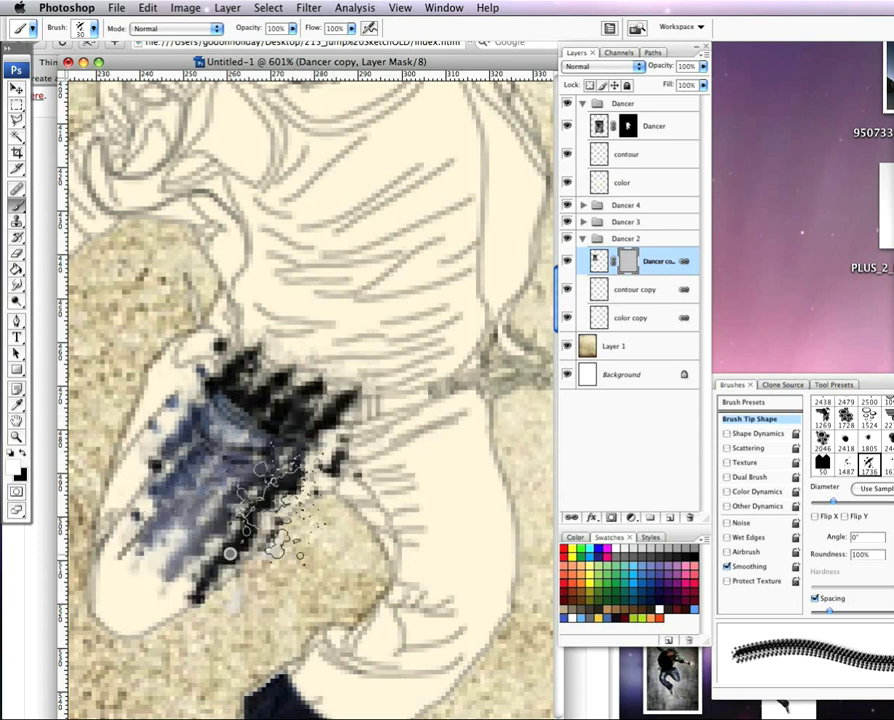
{"action": "scroll", "coordinate": [312, 465], "scroll_direction": "down", "scroll_amount": 5}
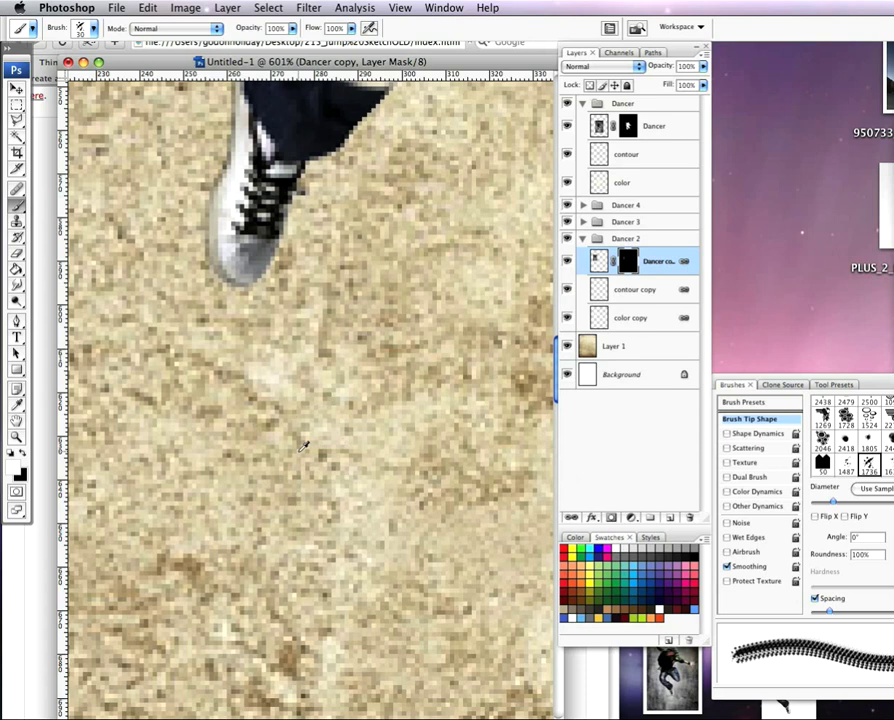
{"action": "scroll", "coordinate": [303, 447], "scroll_direction": "down", "scroll_amount": 10}
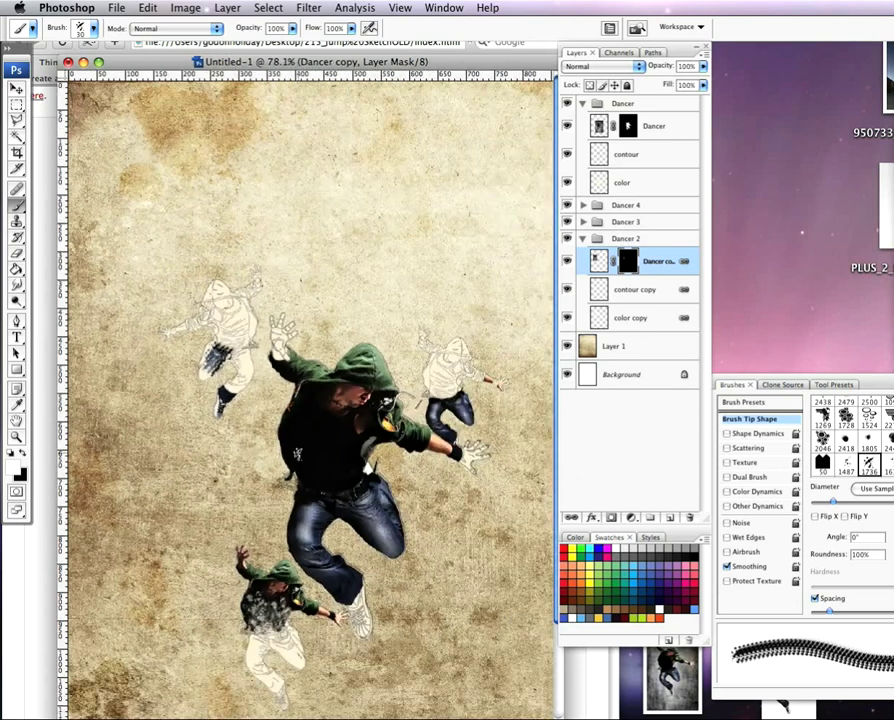
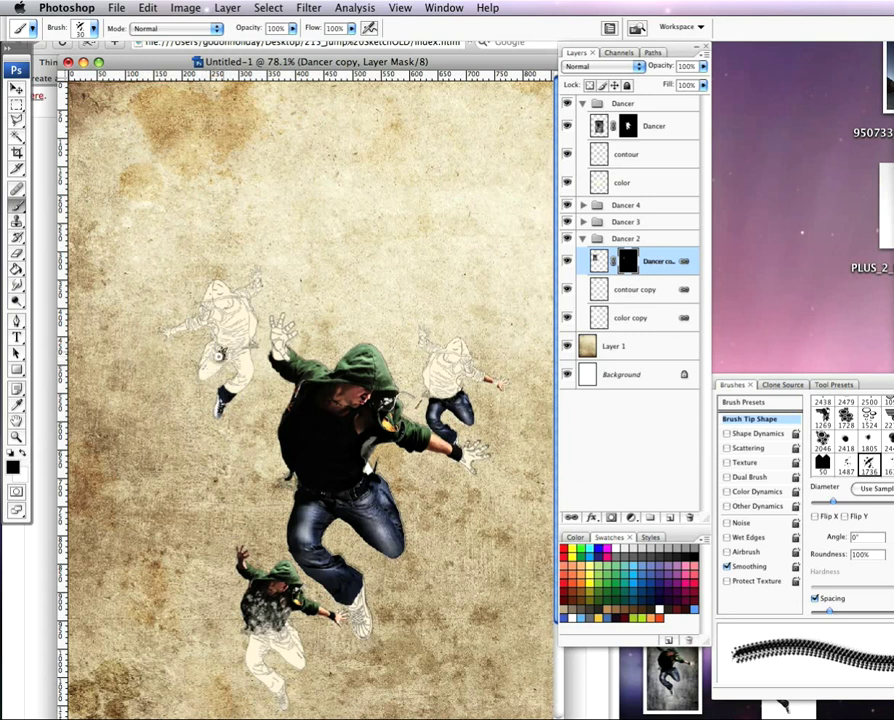
Switch the brush to the 1800 spatter tip and set its diameter to 49 px
{"action": "scroll", "coordinate": [230, 340], "scroll_direction": "up", "scroll_amount": 6}
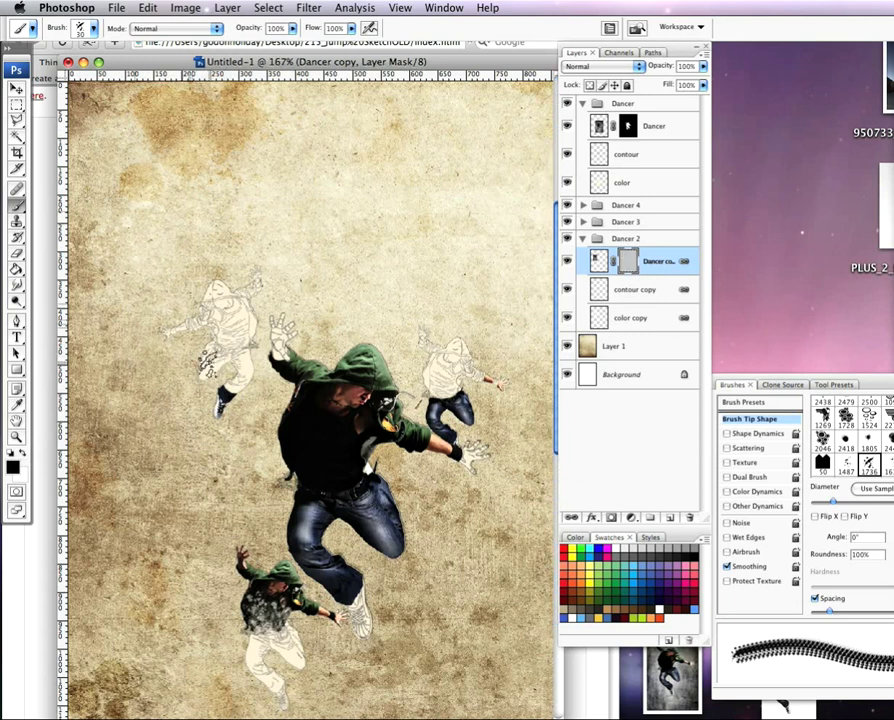
{"action": "scroll", "coordinate": [232, 339], "scroll_direction": "up", "scroll_amount": 3}
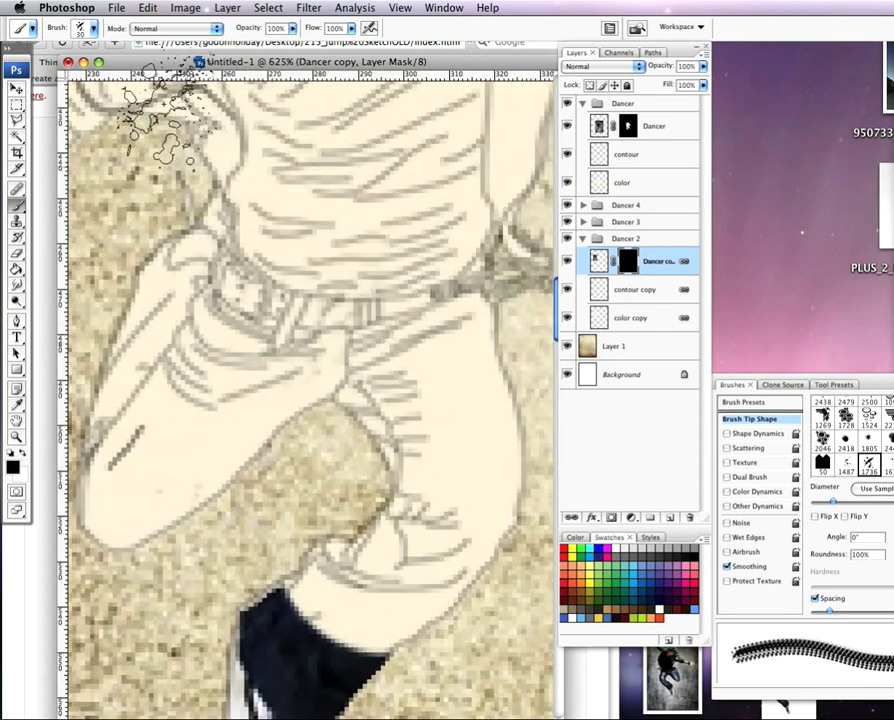
{"action": "left_click", "coordinate": [94, 29]}
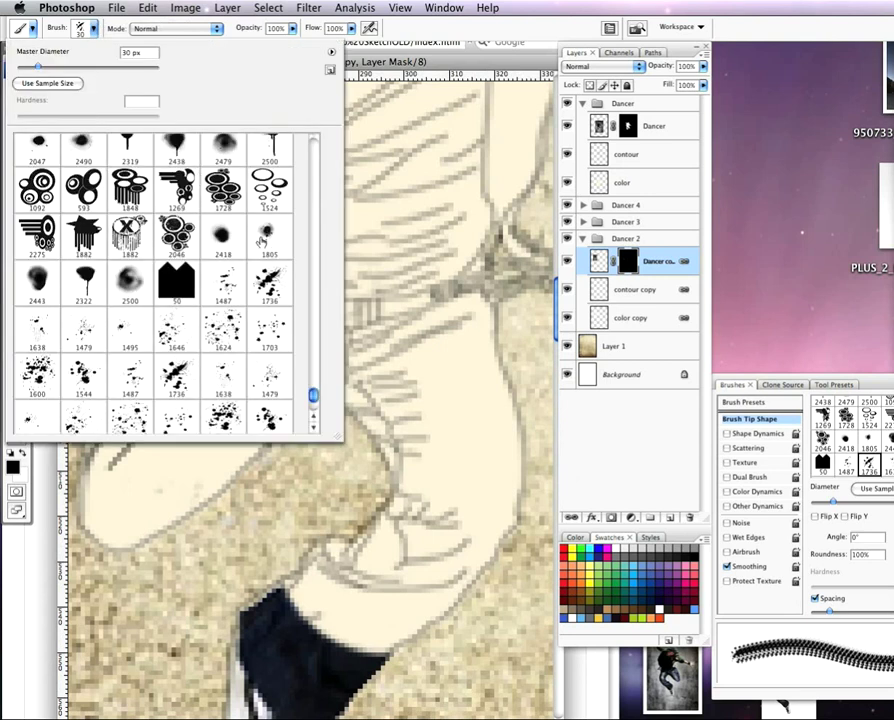
{"action": "left_click_drag", "start_coordinate": [314, 398], "coordinate": [315, 406]}
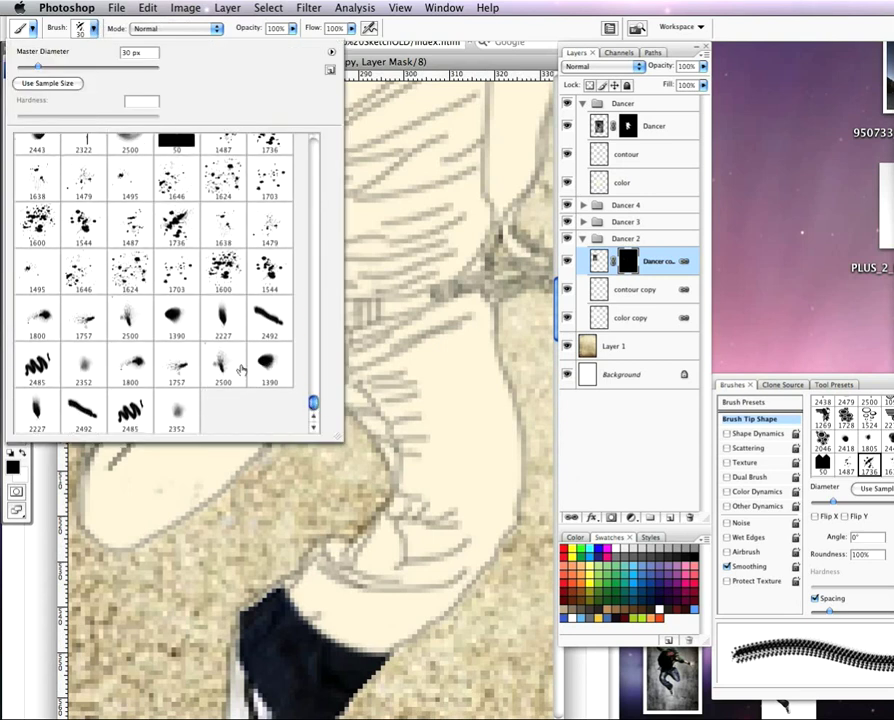
{"action": "left_click", "coordinate": [130, 366]}
{"action": "left_click", "coordinate": [432, 68]}
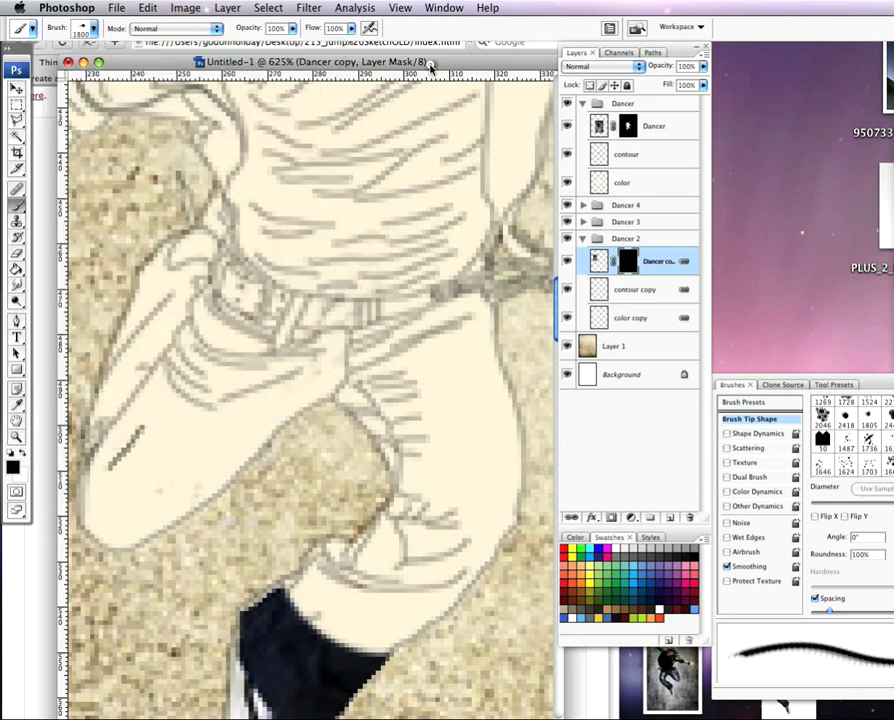
{"action": "left_click", "coordinate": [72, 28]}
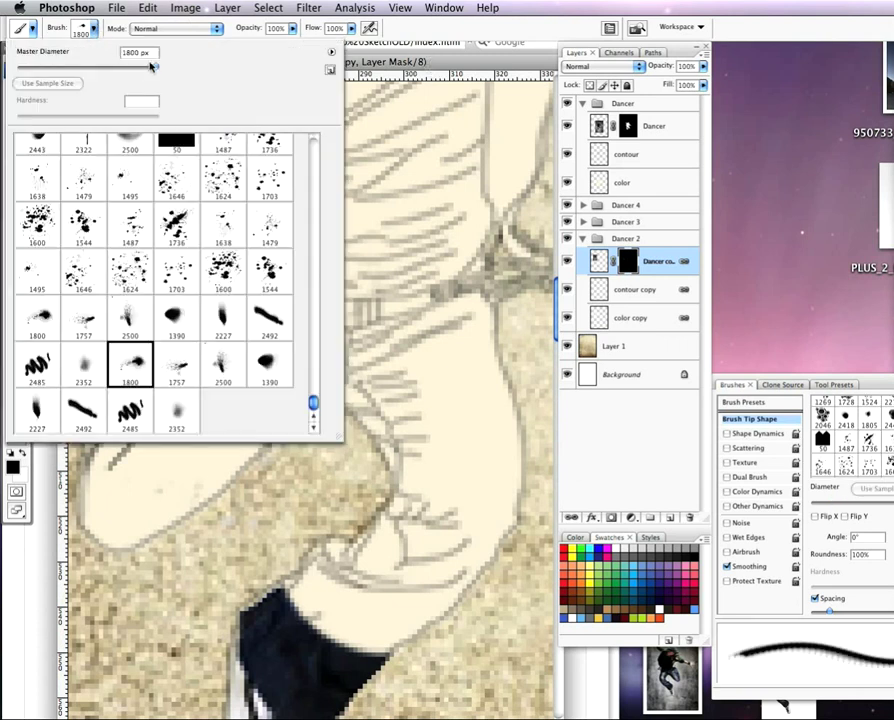
{"action": "left_click_drag", "start_coordinate": [53, 70], "coordinate": [49, 70]}
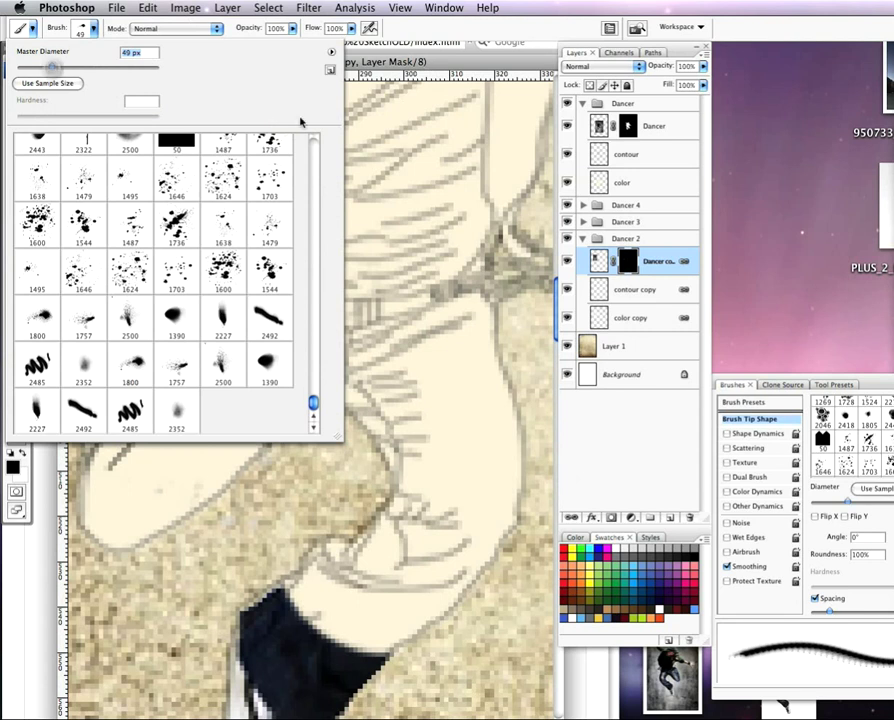
{"action": "left_click", "coordinate": [410, 62]}
Undo the black stroke on the mask, switch the foreground to white, and reveal the photo just below the Dancer 2 figure's belt
{"action": "mouse_move", "coordinate": [175, 362]}
{"action": "left_mouse_down"}
{"action": "mouse_move", "coordinate": [310, 370]}
{"action": "mouse_move", "coordinate": [180, 360]}
{"action": "mouse_move", "coordinate": [285, 318]}
{"action": "mouse_move", "coordinate": [330, 345]}
{"action": "left_mouse_up"}
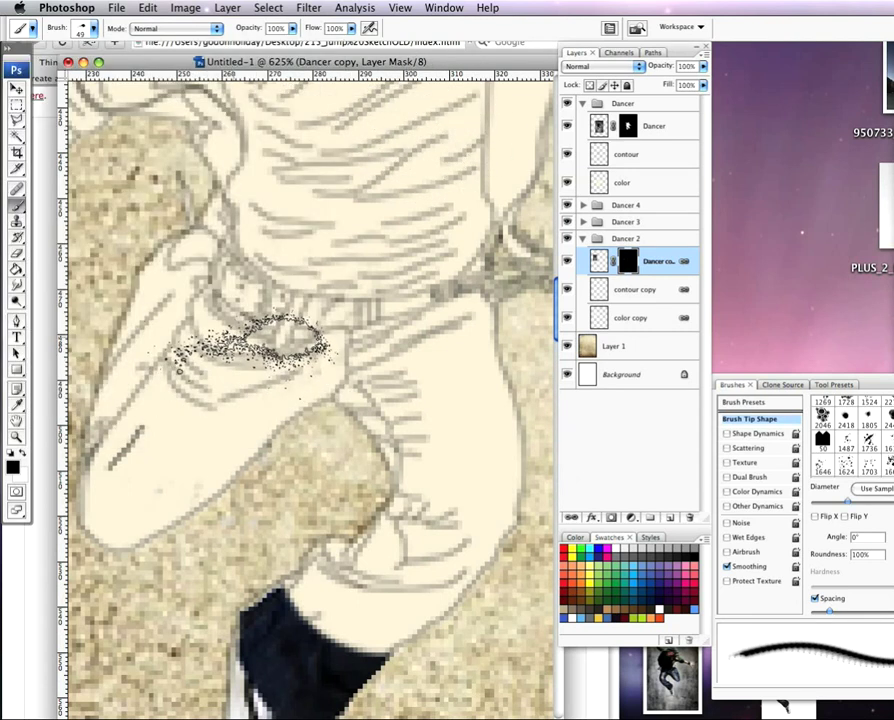
{"action": "key", "text": "super+z"}
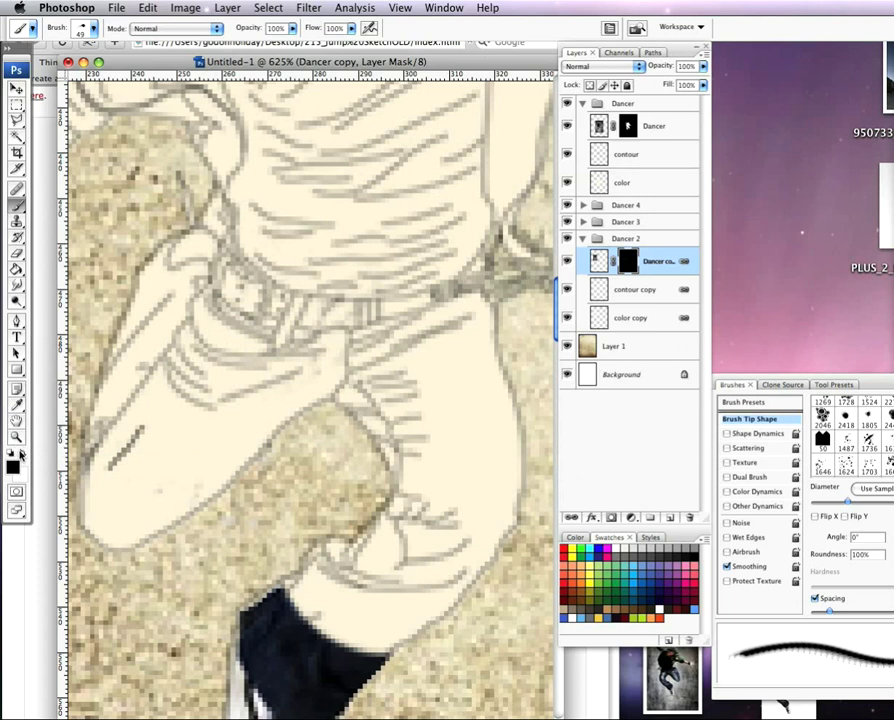
{"action": "left_click", "coordinate": [20, 455]}
{"action": "mouse_move", "coordinate": [175, 305]}
{"action": "left_mouse_down"}
{"action": "mouse_move", "coordinate": [230, 300]}
{"action": "mouse_move", "coordinate": [243, 316]}
{"action": "mouse_move", "coordinate": [190, 340]}
{"action": "mouse_move", "coordinate": [200, 360]}
{"action": "mouse_move", "coordinate": [178, 375]}
{"action": "left_mouse_up"}
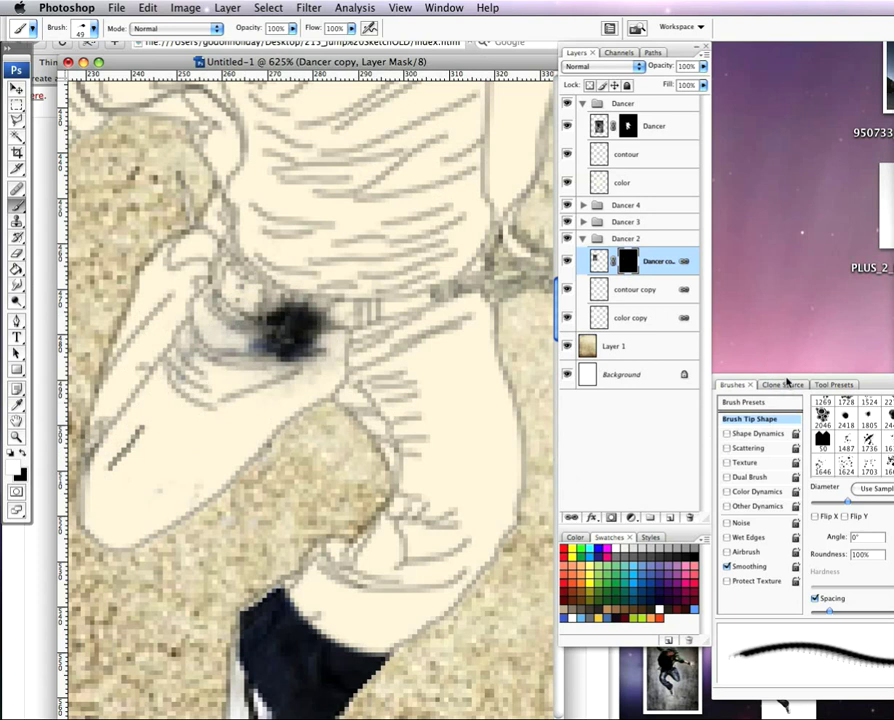
Rotate the brush tip to -117° and paint white on the mask to reveal the jeans along the Dancer 2 figure's bent leg
{"action": "key", "text": "F5"}
{"action": "key", "text": "F5"}
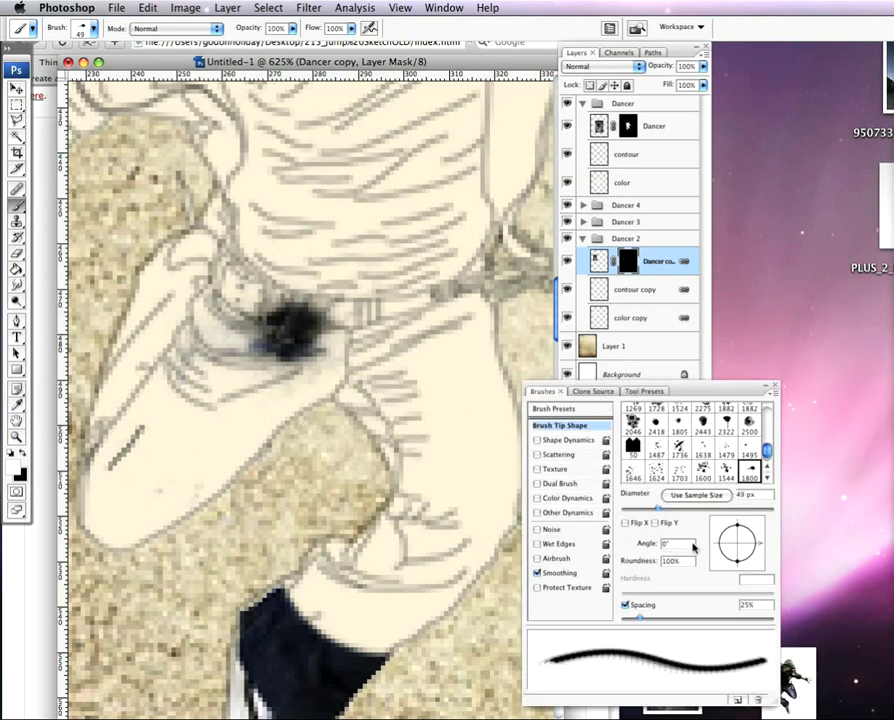
{"action": "mouse_move", "coordinate": [758, 548]}
{"action": "left_mouse_down"}
{"action": "mouse_move", "coordinate": [742, 580]}
{"action": "mouse_move", "coordinate": [724, 578]}
{"action": "left_mouse_up"}
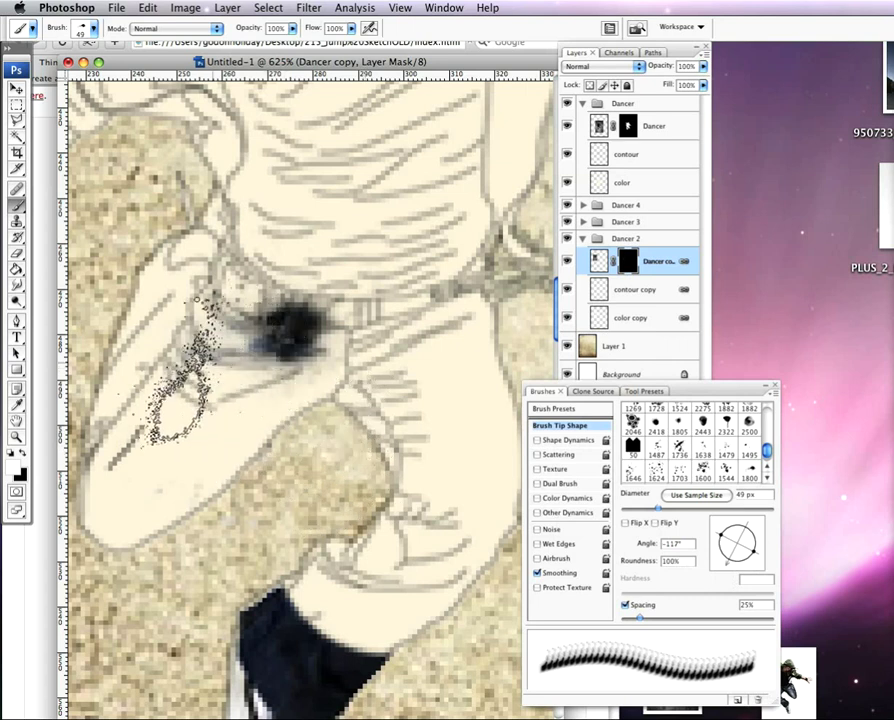
{"action": "mouse_move", "coordinate": [178, 355]}
{"action": "left_mouse_down"}
{"action": "mouse_move", "coordinate": [240, 353]}
{"action": "mouse_move", "coordinate": [283, 307]}
{"action": "mouse_move", "coordinate": [241, 295]}
{"action": "mouse_move", "coordinate": [234, 277]}
{"action": "mouse_move", "coordinate": [301, 318]}
{"action": "mouse_move", "coordinate": [334, 310]}
{"action": "mouse_move", "coordinate": [265, 355]}
{"action": "mouse_move", "coordinate": [281, 346]}
{"action": "mouse_move", "coordinate": [108, 420]}
{"action": "mouse_move", "coordinate": [143, 416]}
{"action": "mouse_move", "coordinate": [172, 386]}
{"action": "mouse_move", "coordinate": [115, 420]}
{"action": "mouse_move", "coordinate": [143, 414]}
{"action": "mouse_move", "coordinate": [112, 435]}
{"action": "mouse_move", "coordinate": [125, 433]}
{"action": "mouse_move", "coordinate": [172, 347]}
{"action": "mouse_move", "coordinate": [180, 307]}
{"action": "mouse_move", "coordinate": [375, 333]}
{"action": "mouse_move", "coordinate": [345, 313]}
{"action": "mouse_move", "coordinate": [318, 317]}
{"action": "mouse_move", "coordinate": [332, 249]}
{"action": "mouse_move", "coordinate": [342, 323]}
{"action": "mouse_move", "coordinate": [330, 267]}
{"action": "mouse_move", "coordinate": [321, 270]}
{"action": "mouse_move", "coordinate": [325, 334]}
{"action": "mouse_move", "coordinate": [281, 374]}
{"action": "mouse_move", "coordinate": [345, 317]}
{"action": "mouse_move", "coordinate": [285, 375]}
{"action": "mouse_move", "coordinate": [250, 385]}
{"action": "mouse_move", "coordinate": [265, 363]}
{"action": "mouse_move", "coordinate": [209, 361]}
{"action": "mouse_move", "coordinate": [265, 365]}
{"action": "mouse_move", "coordinate": [220, 290]}
{"action": "mouse_move", "coordinate": [200, 360]}
{"action": "left_mouse_up"}
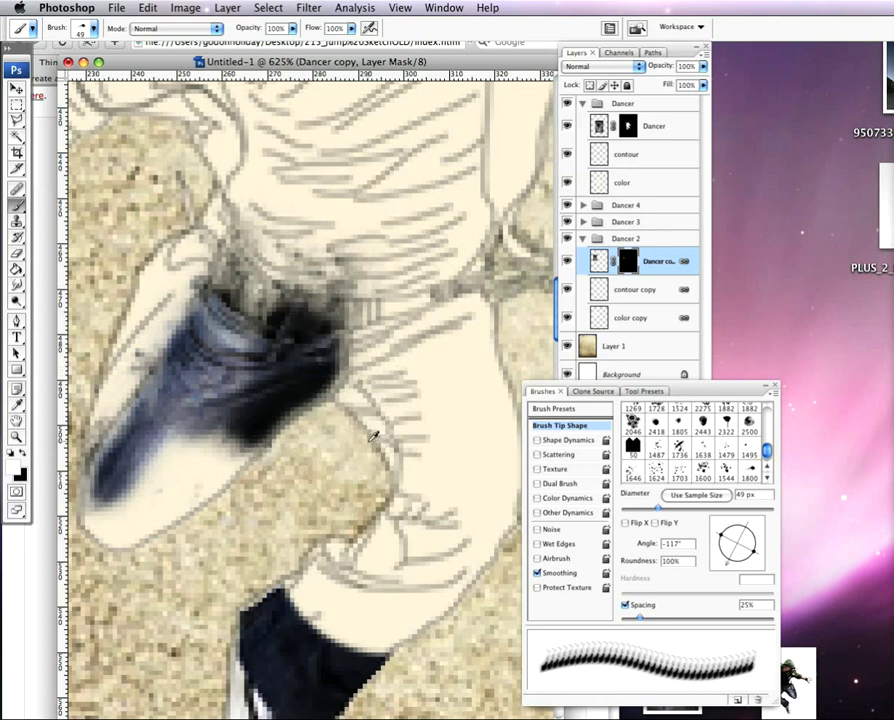
{"action": "scroll", "coordinate": [372, 436], "scroll_direction": "down", "scroll_amount": 5}
{"action": "scroll", "coordinate": [372, 436], "scroll_direction": "down", "scroll_amount": 3}
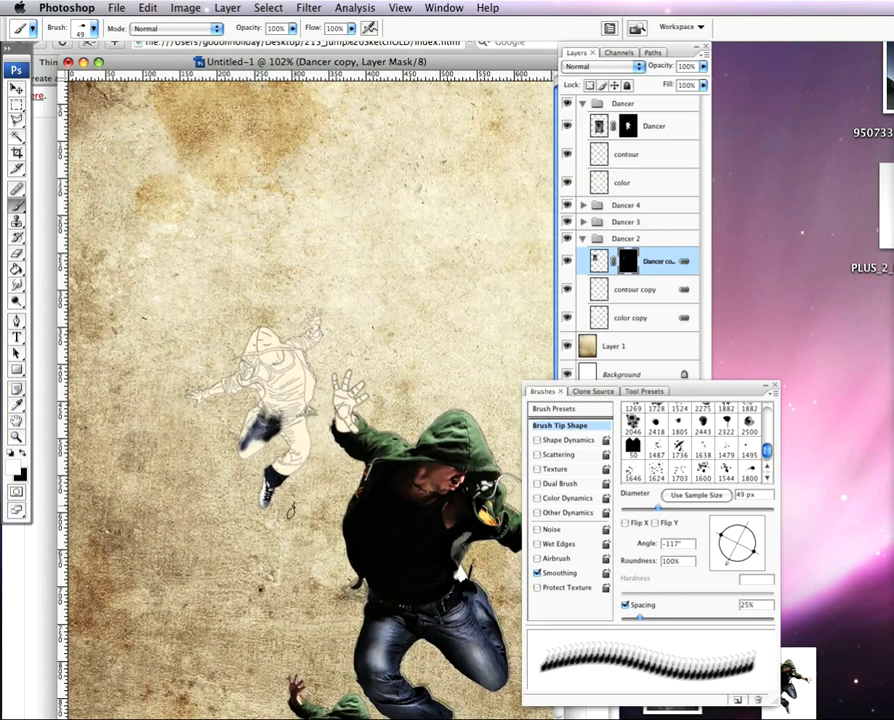
Paint black on the mask to fade the Dancer 2 figure's trouser cuff and shoe, lowering the brush opacity to 78% and 14%
{"action": "scroll", "coordinate": [290, 510], "scroll_direction": "up", "scroll_amount": 3}
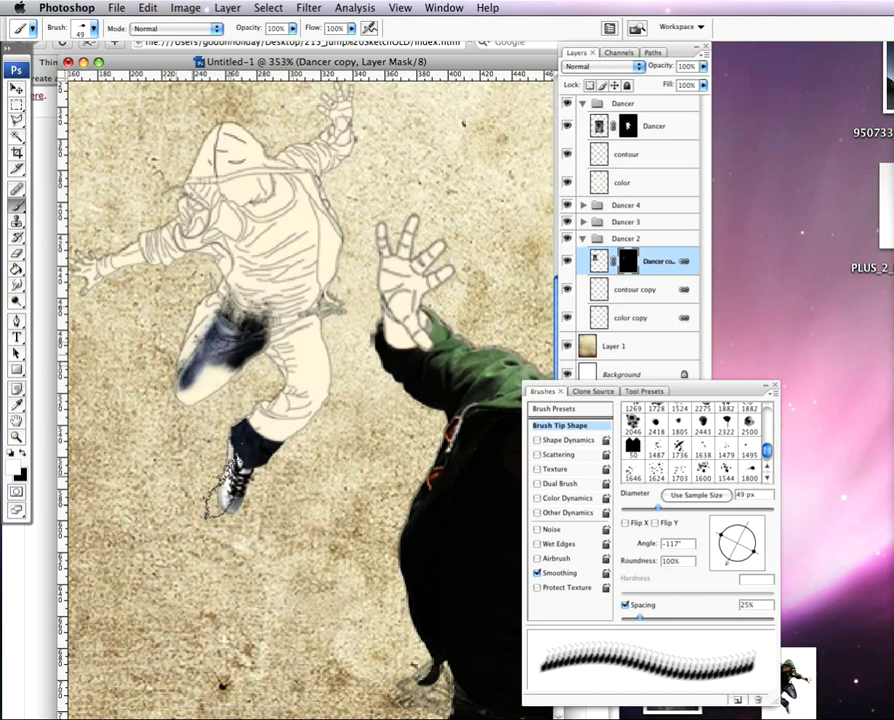
{"action": "scroll", "coordinate": [235, 470], "scroll_direction": "up", "scroll_amount": 3}
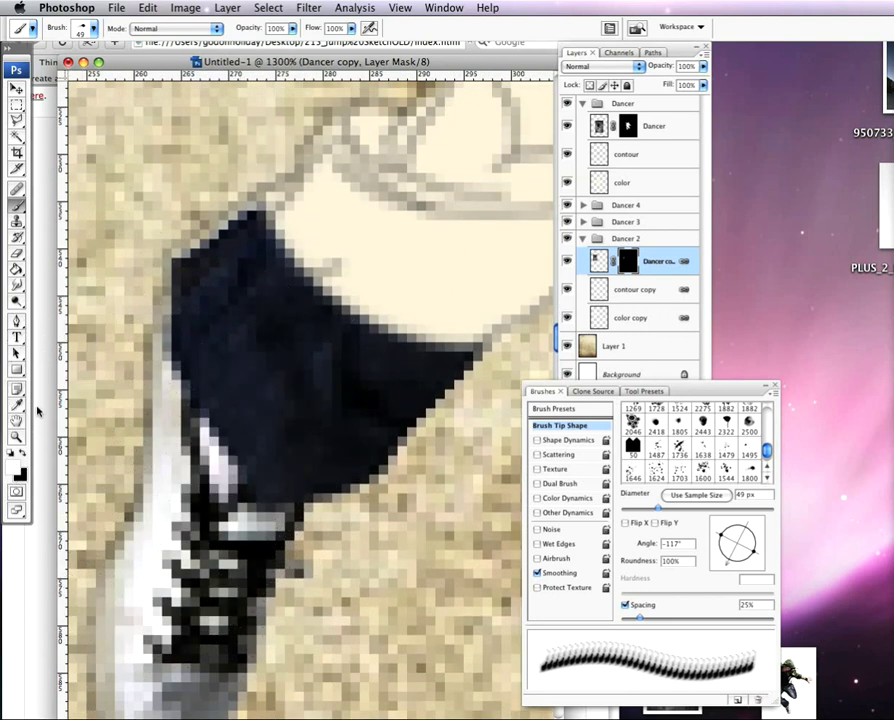
{"action": "mouse_move", "coordinate": [107, 440]}
{"action": "left_mouse_down"}
{"action": "mouse_move", "coordinate": [170, 420]}
{"action": "mouse_move", "coordinate": [240, 320]}
{"action": "mouse_move", "coordinate": [200, 300]}
{"action": "mouse_move", "coordinate": [275, 410]}
{"action": "mouse_move", "coordinate": [360, 580]}
{"action": "mouse_move", "coordinate": [370, 440]}
{"action": "mouse_move", "coordinate": [340, 350]}
{"action": "mouse_move", "coordinate": [190, 220]}
{"action": "left_mouse_up"}
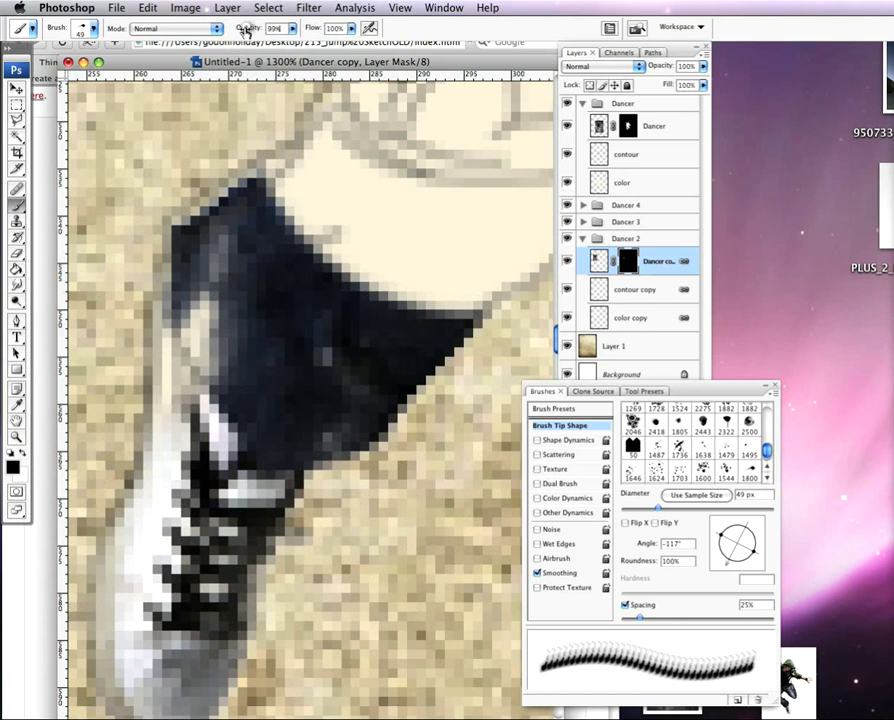
{"action": "mouse_move", "coordinate": [150, 410]}
{"action": "left_mouse_down"}
{"action": "mouse_move", "coordinate": [170, 380]}
{"action": "mouse_move", "coordinate": [160, 420]}
{"action": "left_mouse_up"}
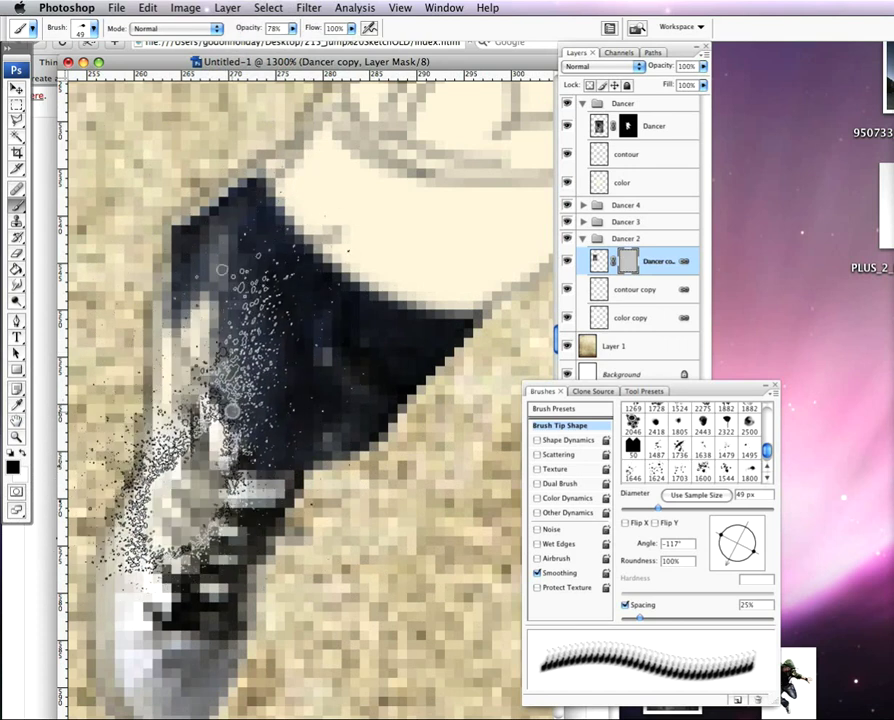
{"action": "left_click_drag", "start_coordinate": [253, 32], "coordinate": [150, 24]}
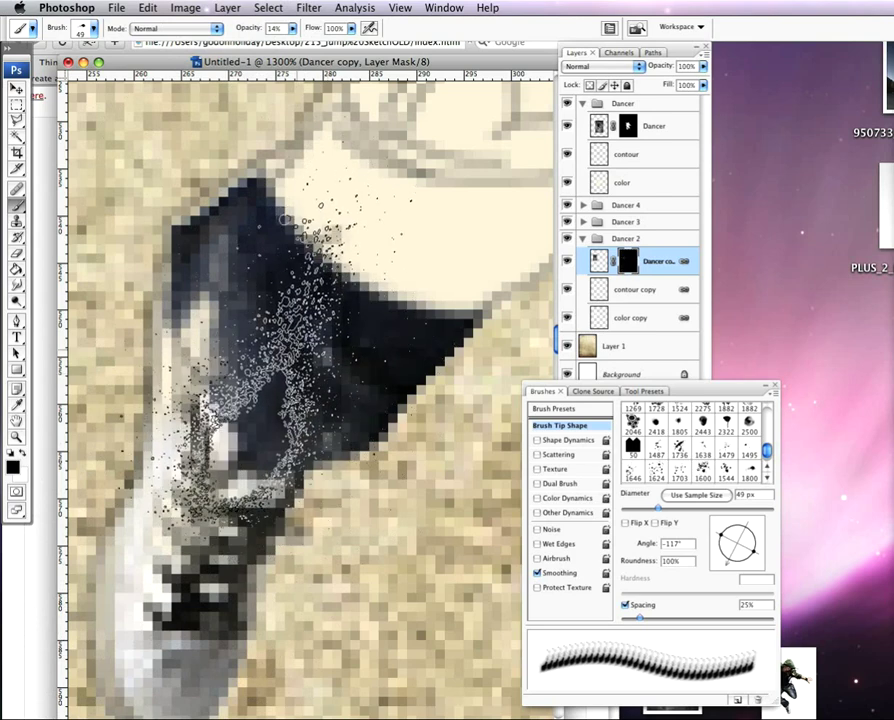
{"action": "scroll", "coordinate": [310, 370], "scroll_direction": "down", "scroll_amount": 5}
{"action": "scroll", "coordinate": [309, 375], "scroll_direction": "down", "scroll_amount": 6}
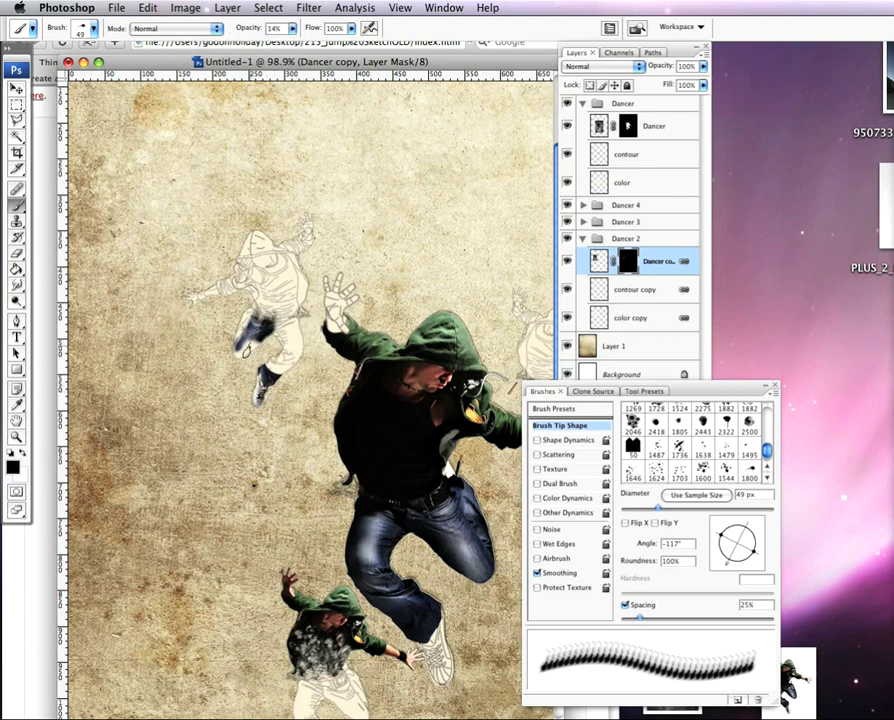
{"action": "scroll", "coordinate": [308, 487], "scroll_direction": "up", "scroll_amount": 3}
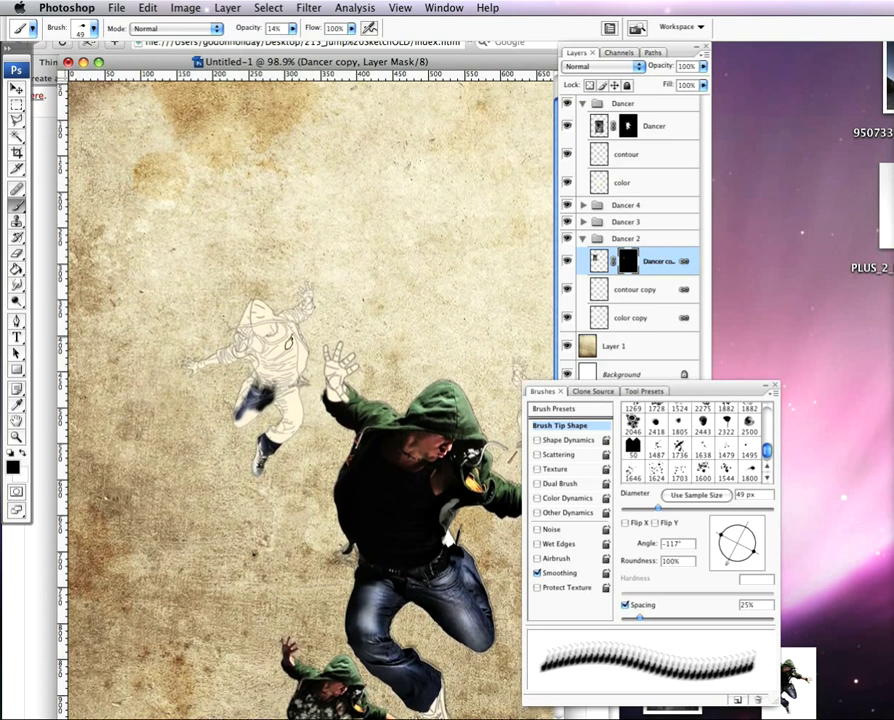
{"action": "scroll", "coordinate": [300, 380], "scroll_direction": "right", "scroll_amount": 10}
{"action": "scroll", "coordinate": [300, 380], "scroll_direction": "down", "scroll_amount": 3}
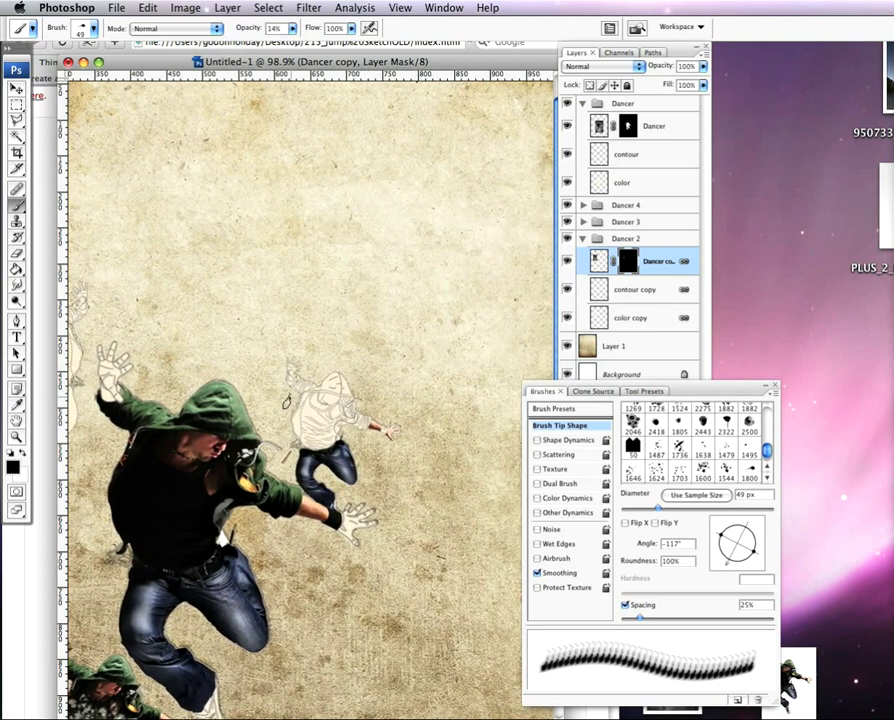
Collapse the Dancer 2 group, expand the Dancer 3 group and select the layer mask of Dancer copy 2
{"action": "scroll", "coordinate": [300, 400], "scroll_direction": "up", "scroll_amount": 1}
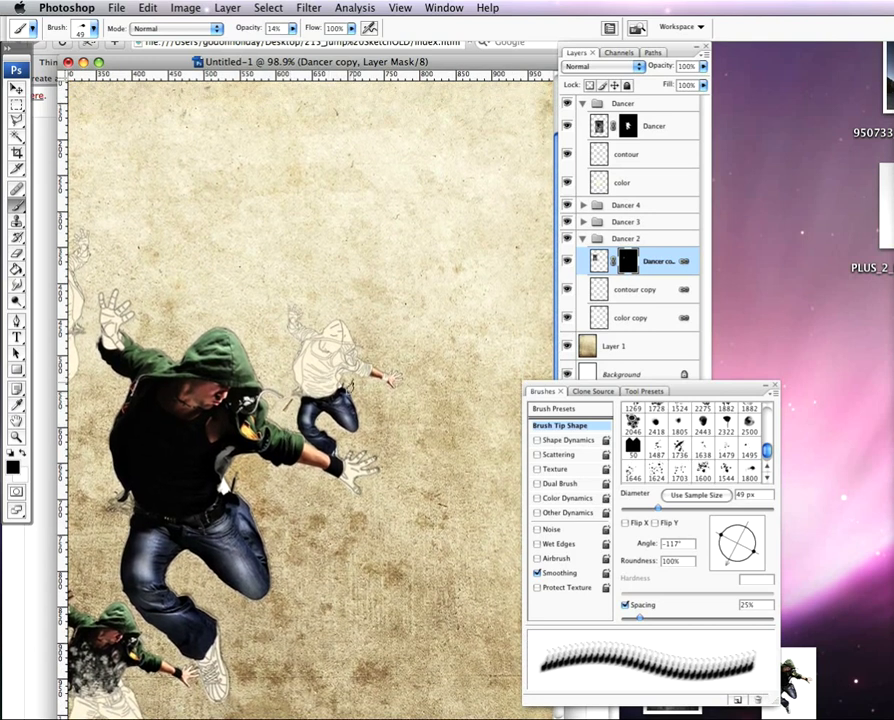
{"action": "scroll", "coordinate": [338, 382], "scroll_direction": "up", "scroll_amount": 5}
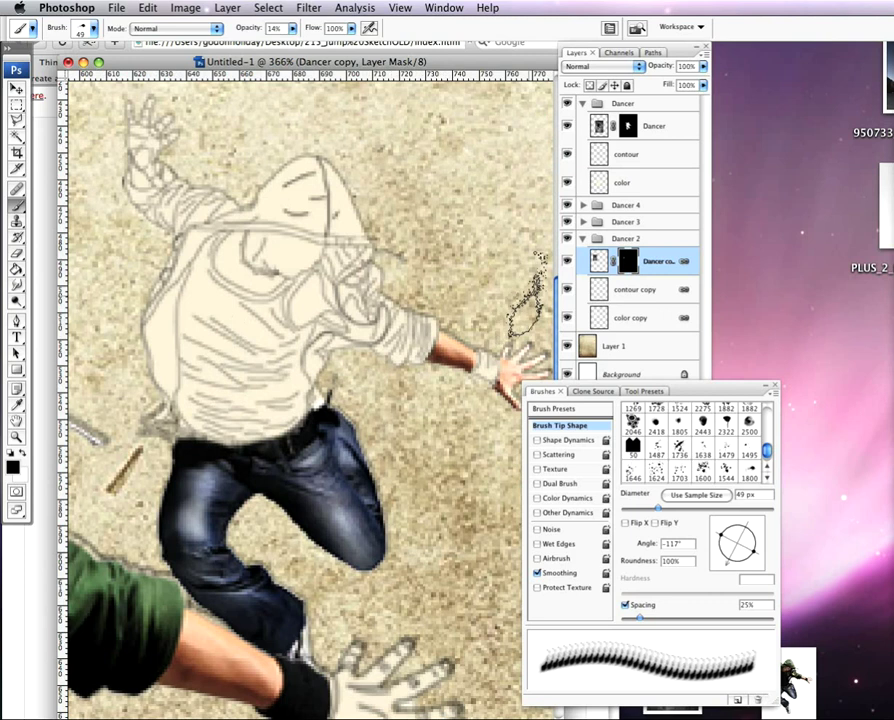
{"action": "left_click", "coordinate": [584, 239]}
{"action": "left_click", "coordinate": [585, 222]}
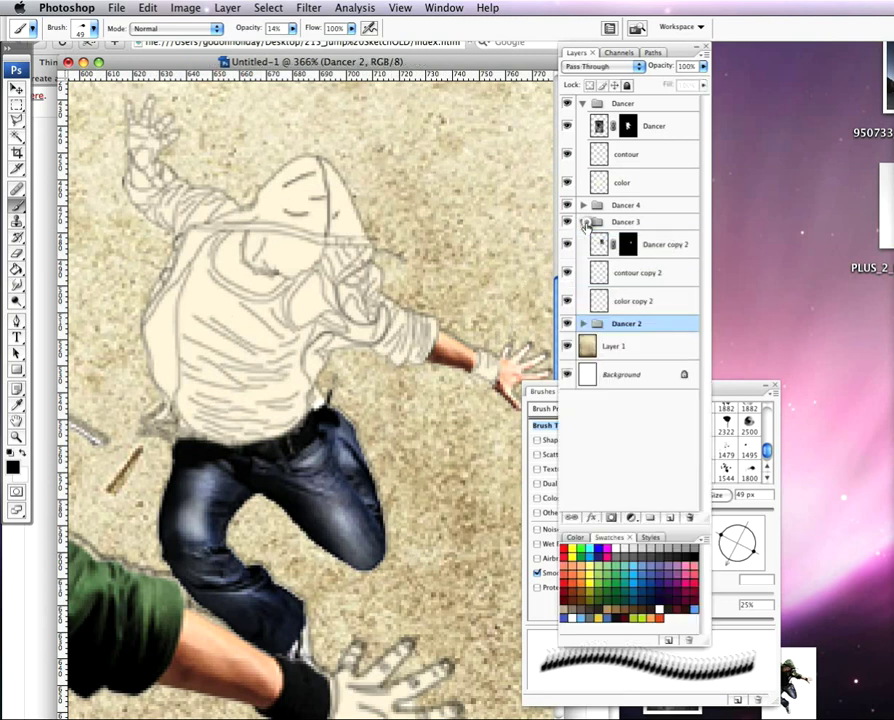
{"action": "left_click", "coordinate": [628, 244]}
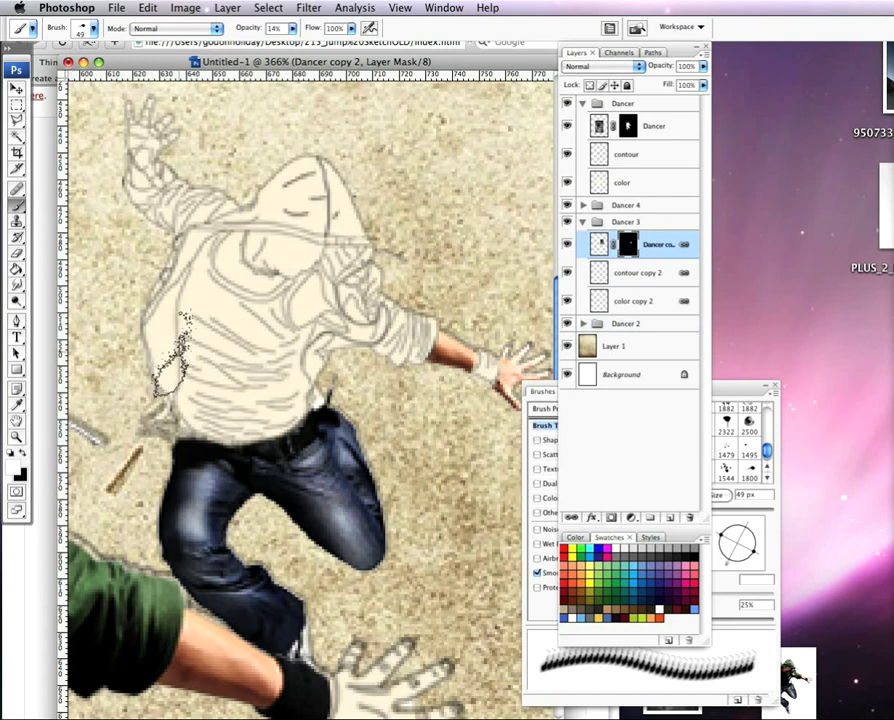
Switch the brush to the 2479 tip and set its diameter to 58 px
{"action": "left_click", "coordinate": [92, 30]}
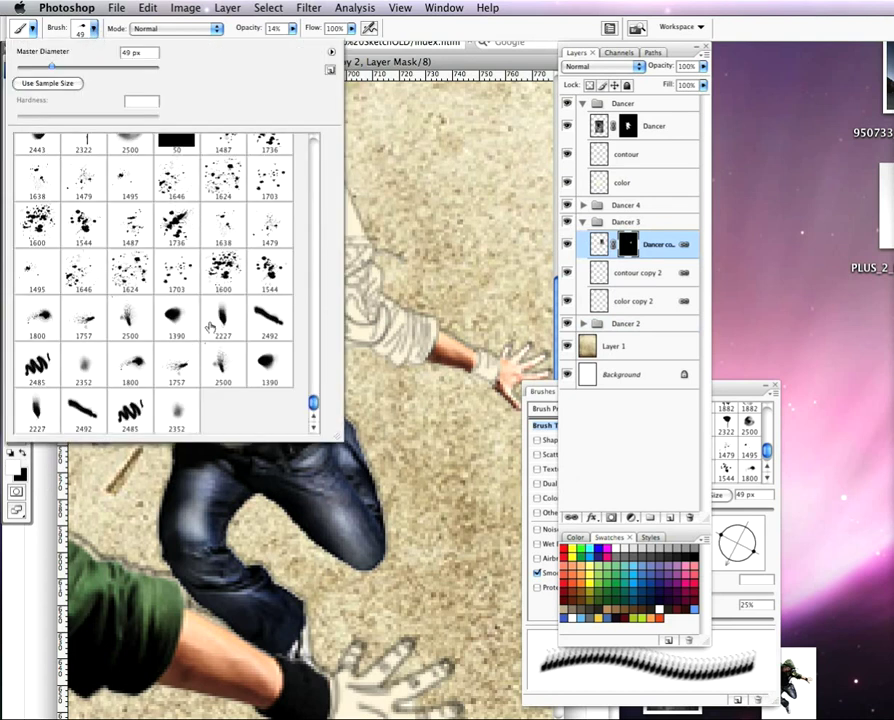
{"action": "scroll", "coordinate": [210, 328], "scroll_direction": "up", "scroll_amount": 1}
{"action": "scroll", "coordinate": [226, 352], "scroll_direction": "up", "scroll_amount": 5}
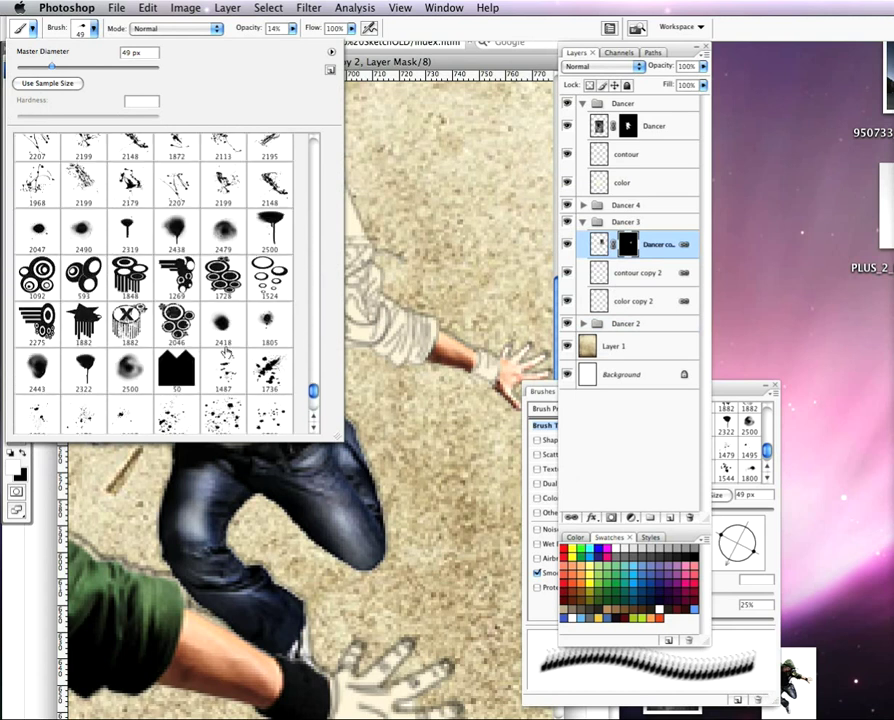
{"action": "left_click", "coordinate": [223, 228]}
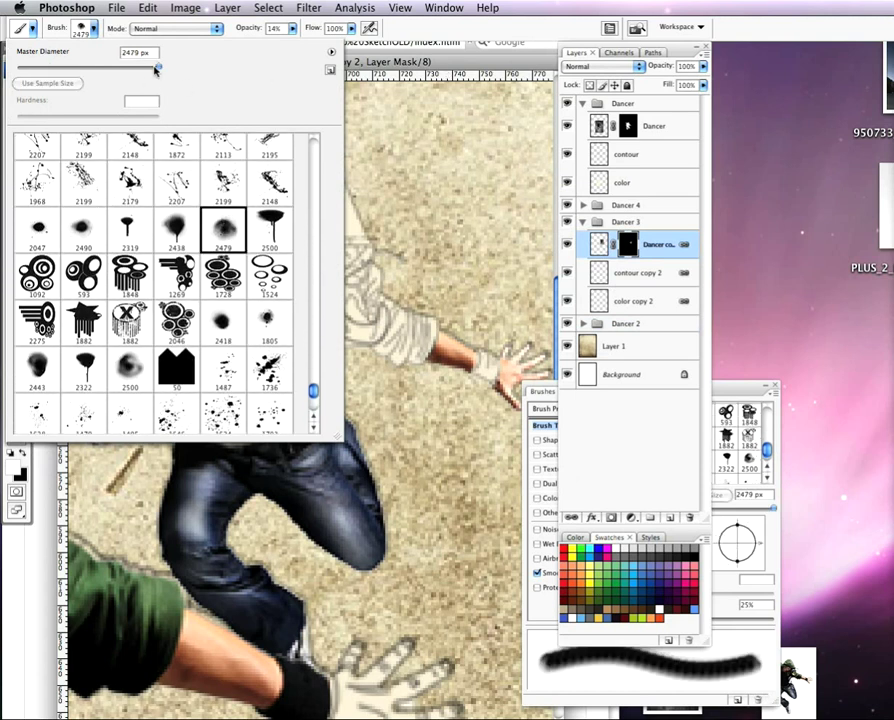
{"action": "left_click_drag", "start_coordinate": [58, 68], "coordinate": [67, 68]}
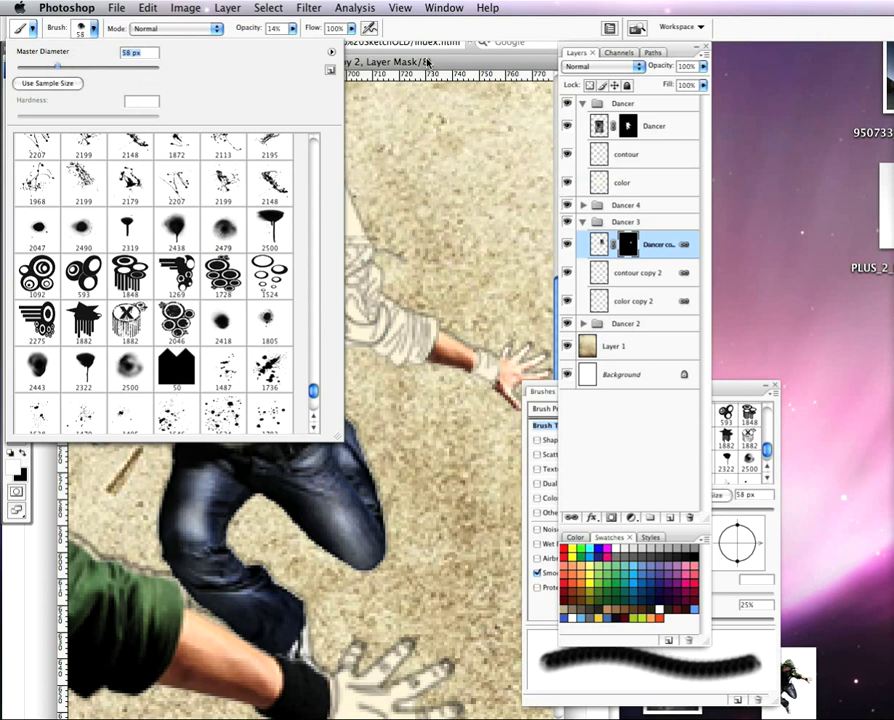
{"action": "left_click", "coordinate": [427, 62]}
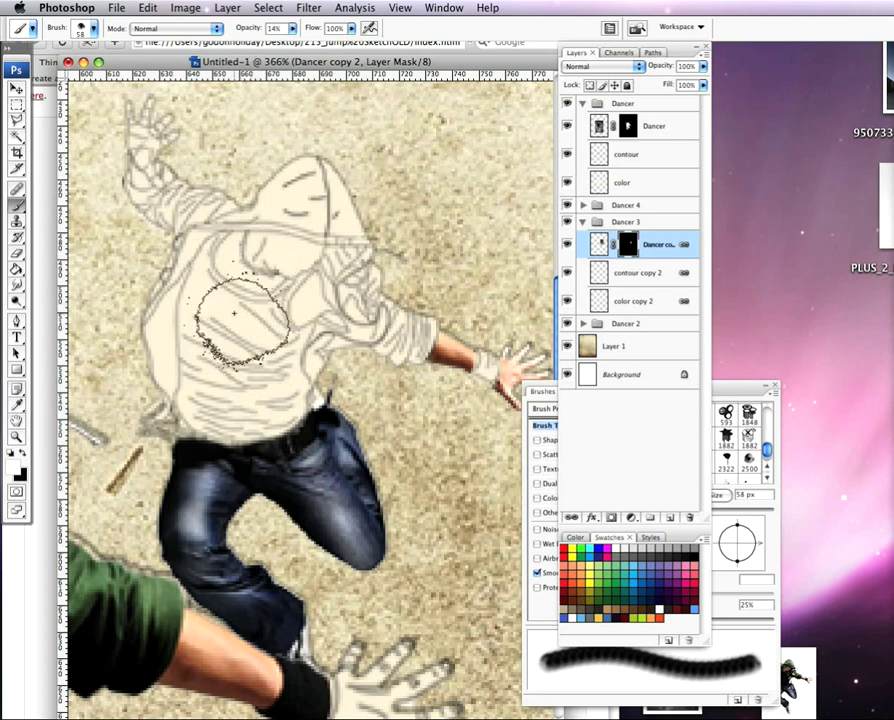
Paint white on the mask at 14% opacity to softly reveal the Dancer 3 figure's dark shirt, reducing the brush to 25 px for the edges
{"action": "mouse_move", "coordinate": [214, 304]}
{"action": "left_mouse_down"}
{"action": "mouse_move", "coordinate": [212, 356]}
{"action": "mouse_move", "coordinate": [226, 385]}
{"action": "mouse_move", "coordinate": [234, 380]}
{"action": "mouse_move", "coordinate": [226, 404]}
{"action": "mouse_move", "coordinate": [214, 407]}
{"action": "mouse_move", "coordinate": [226, 400]}
{"action": "mouse_move", "coordinate": [186, 343]}
{"action": "mouse_move", "coordinate": [192, 312]}
{"action": "mouse_move", "coordinate": [212, 288]}
{"action": "mouse_move", "coordinate": [262, 316]}
{"action": "mouse_move", "coordinate": [276, 302]}
{"action": "mouse_move", "coordinate": [300, 318]}
{"action": "mouse_move", "coordinate": [284, 322]}
{"action": "mouse_move", "coordinate": [262, 389]}
{"action": "mouse_move", "coordinate": [248, 372]}
{"action": "mouse_move", "coordinate": [262, 346]}
{"action": "mouse_move", "coordinate": [250, 324]}
{"action": "mouse_move", "coordinate": [194, 300]}
{"action": "mouse_move", "coordinate": [218, 336]}
{"action": "mouse_move", "coordinate": [202, 340]}
{"action": "mouse_move", "coordinate": [203, 374]}
{"action": "left_mouse_up"}
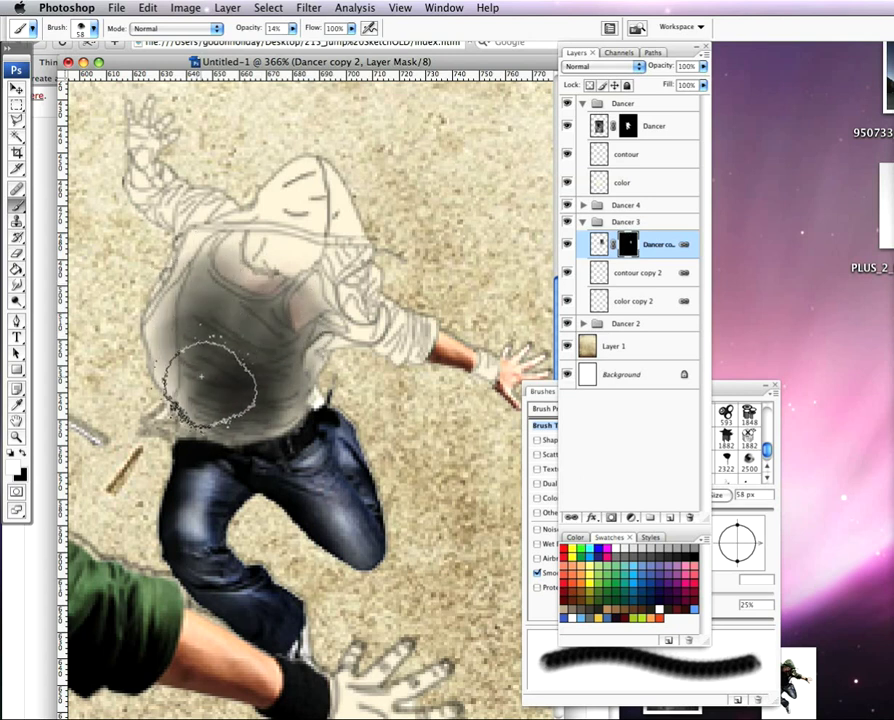
{"action": "key", "text": "bracketleft"}
{"action": "key", "text": "bracketleft"}
{"action": "key", "text": "bracketleft"}
{"action": "key", "text": "bracketleft"}
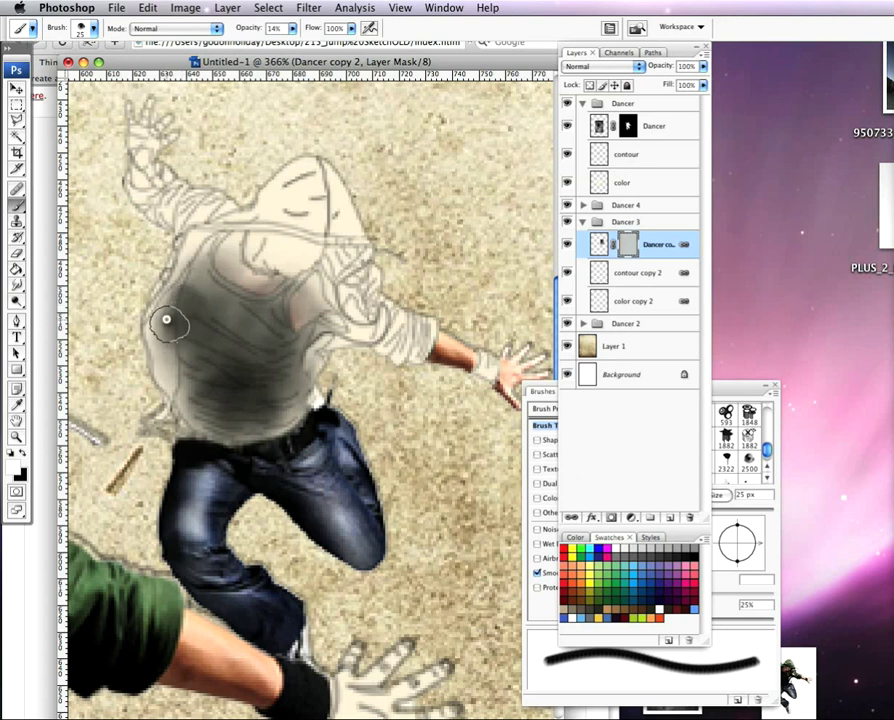
{"action": "mouse_move", "coordinate": [166, 319]}
{"action": "left_mouse_down"}
{"action": "mouse_move", "coordinate": [163, 369]}
{"action": "mouse_move", "coordinate": [198, 436]}
{"action": "left_mouse_up"}
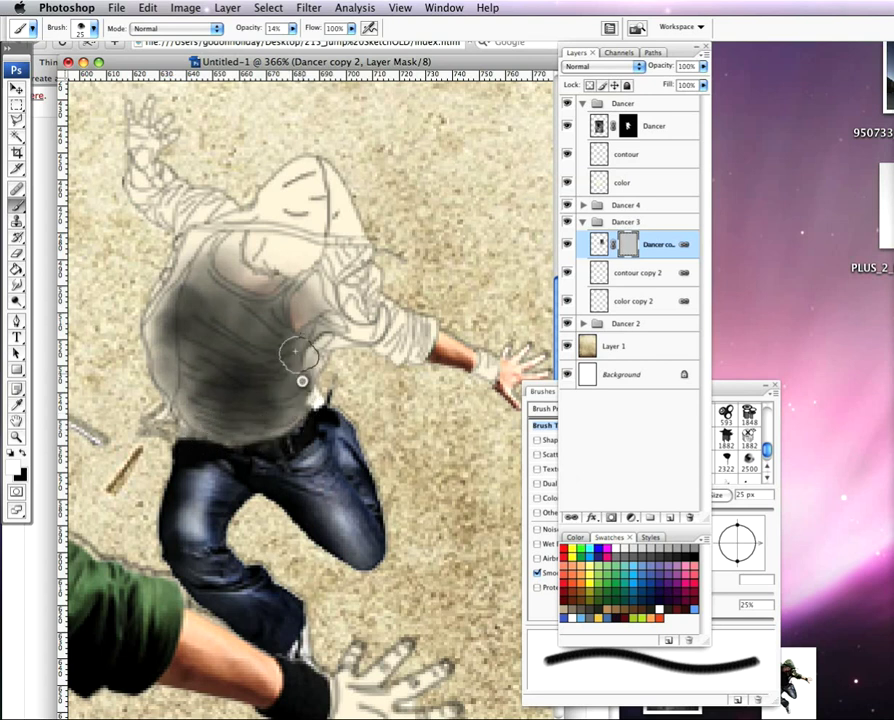
{"action": "left_click_drag", "start_coordinate": [279, 309], "coordinate": [274, 301]}
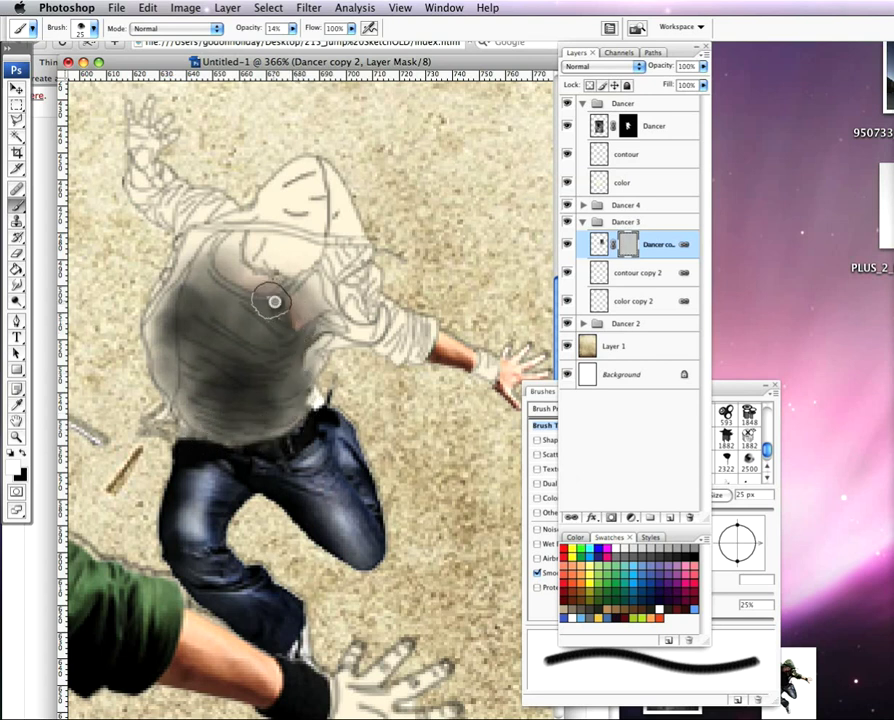
{"action": "mouse_move", "coordinate": [222, 272]}
{"action": "left_mouse_down"}
{"action": "mouse_move", "coordinate": [216, 242]}
{"action": "mouse_move", "coordinate": [200, 272]}
{"action": "mouse_move", "coordinate": [266, 314]}
{"action": "mouse_move", "coordinate": [284, 424]}
{"action": "left_mouse_up"}
{"action": "mouse_move", "coordinate": [189, 404]}
{"action": "left_mouse_down"}
{"action": "mouse_move", "coordinate": [204, 384]}
{"action": "mouse_move", "coordinate": [216, 424]}
{"action": "left_mouse_up"}
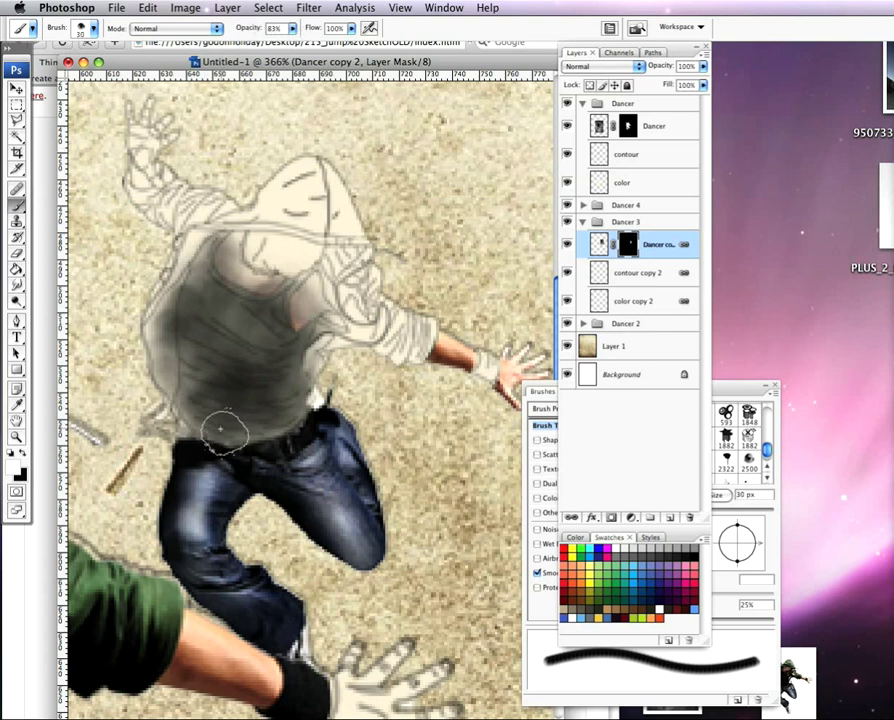
Try to reveal the lower part of the shirt more strongly with a 45 px brush at 83% opacity, and undo those strokes
{"action": "key", "text": "bracketright"}
{"action": "mouse_move", "coordinate": [214, 421]}
{"action": "left_mouse_down"}
{"action": "mouse_move", "coordinate": [202, 402]}
{"action": "mouse_move", "coordinate": [224, 410]}
{"action": "mouse_move", "coordinate": [266, 396]}
{"action": "mouse_move", "coordinate": [258, 388]}
{"action": "mouse_move", "coordinate": [217, 416]}
{"action": "left_mouse_up"}
{"action": "key", "text": "super+alt+z"}
{"action": "key", "text": "super+alt+z"}
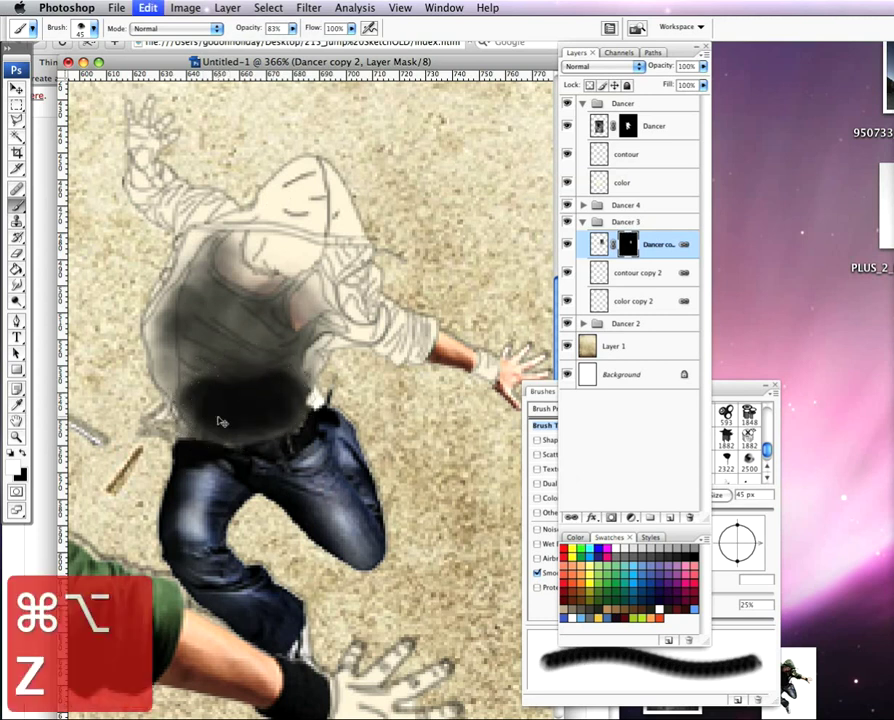
{"action": "key", "text": "super+alt+z"}
{"action": "key", "text": "super+alt+z"}
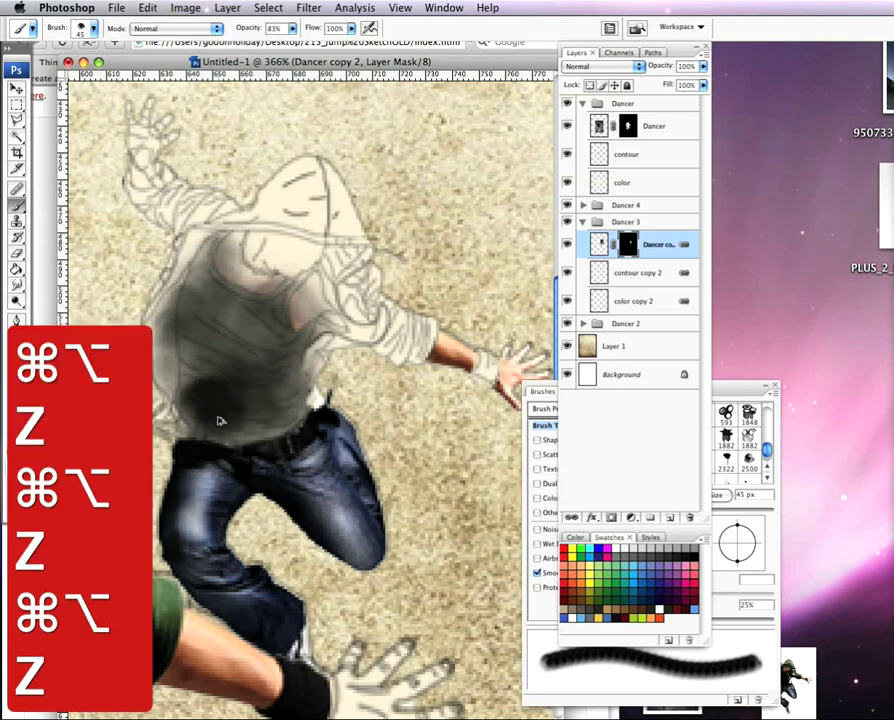
{"action": "key", "text": "super+alt+z"}
Compare the Dancer 3 figure with the photo layer Dancer copy 2 and the fill layer color copy 2 each hidden and shown again
{"action": "scroll", "coordinate": [232, 416], "scroll_direction": "down", "scroll_amount": 6}
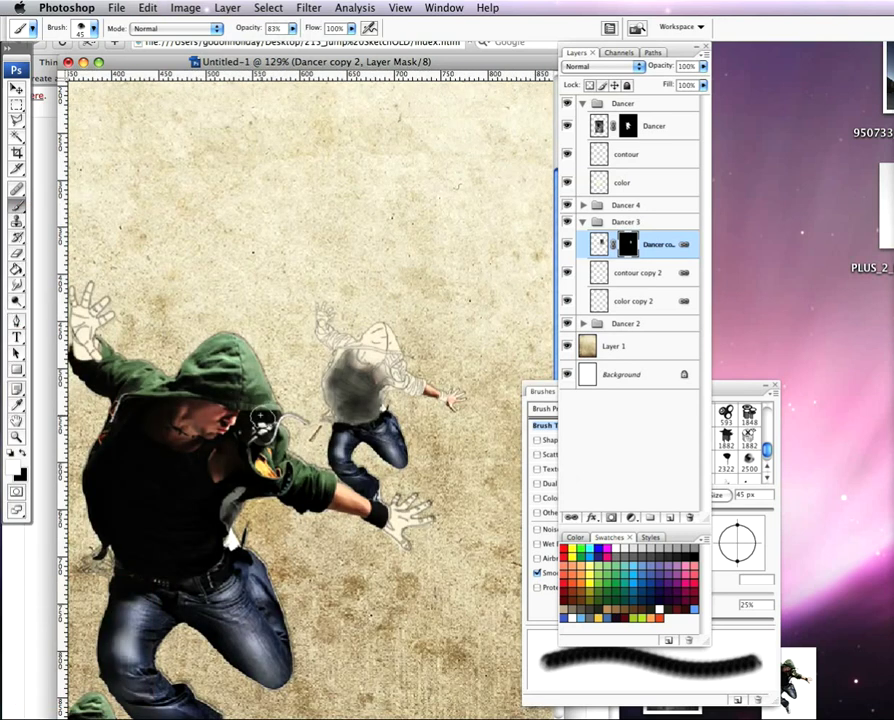
{"action": "scroll", "coordinate": [262, 418], "scroll_direction": "down", "scroll_amount": 2}
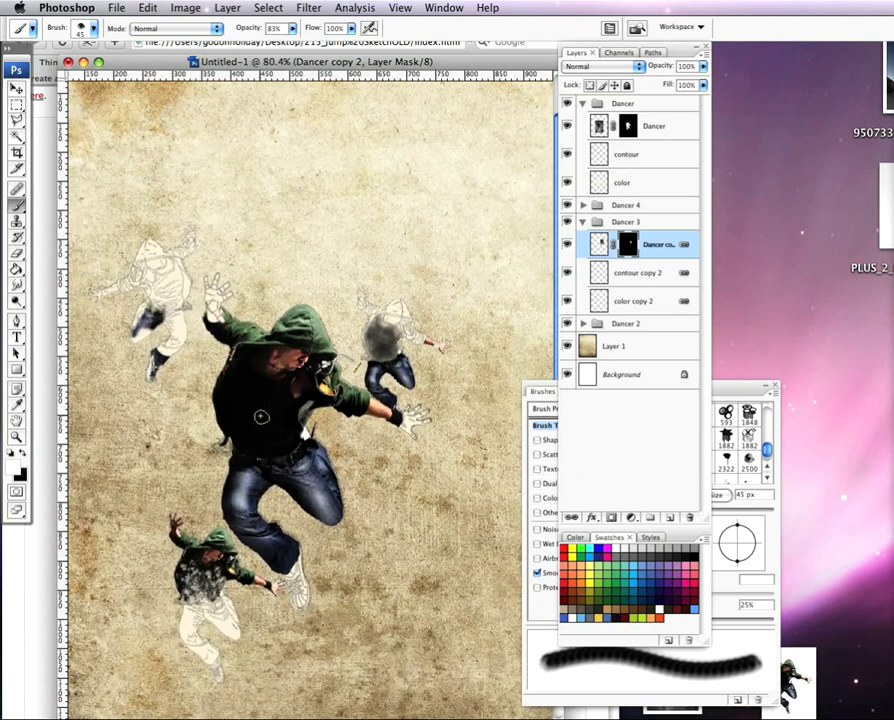
{"action": "scroll", "coordinate": [261, 416], "scroll_direction": "down", "scroll_amount": 1}
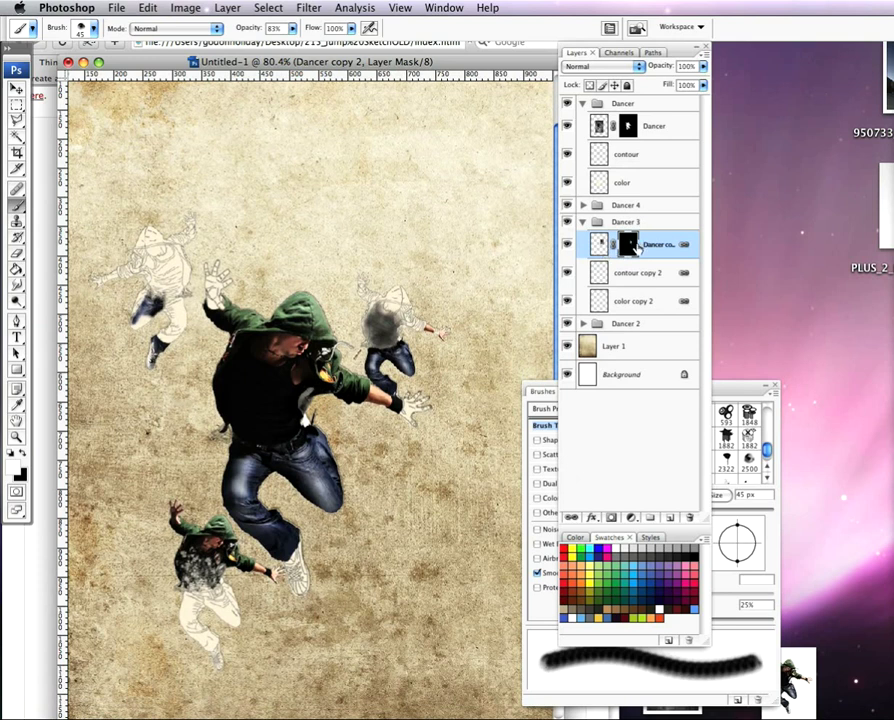
{"action": "left_click", "coordinate": [567, 245]}
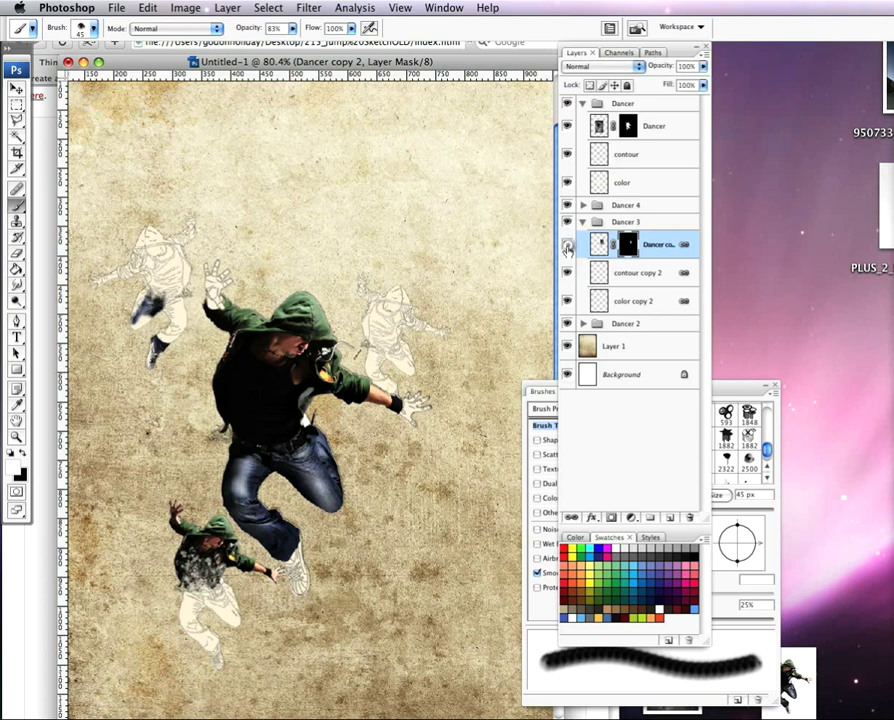
{"action": "left_click", "coordinate": [567, 246]}
{"action": "left_click", "coordinate": [568, 301]}
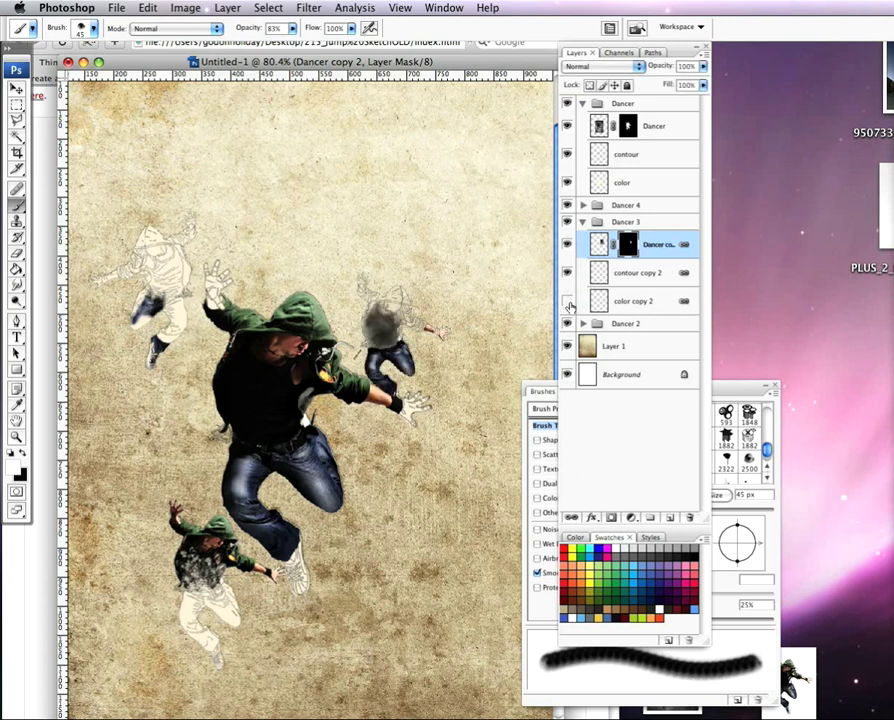
{"action": "left_click", "coordinate": [568, 301]}
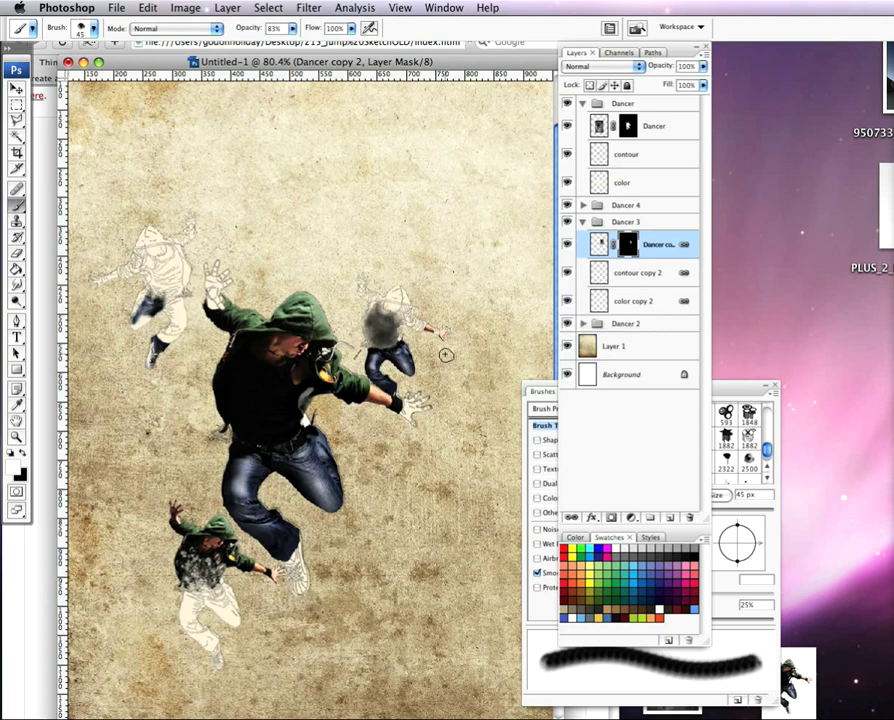
Collapse the Dancer and Dancer 3 groups in the layer stack
{"action": "left_click", "coordinate": [581, 104]}
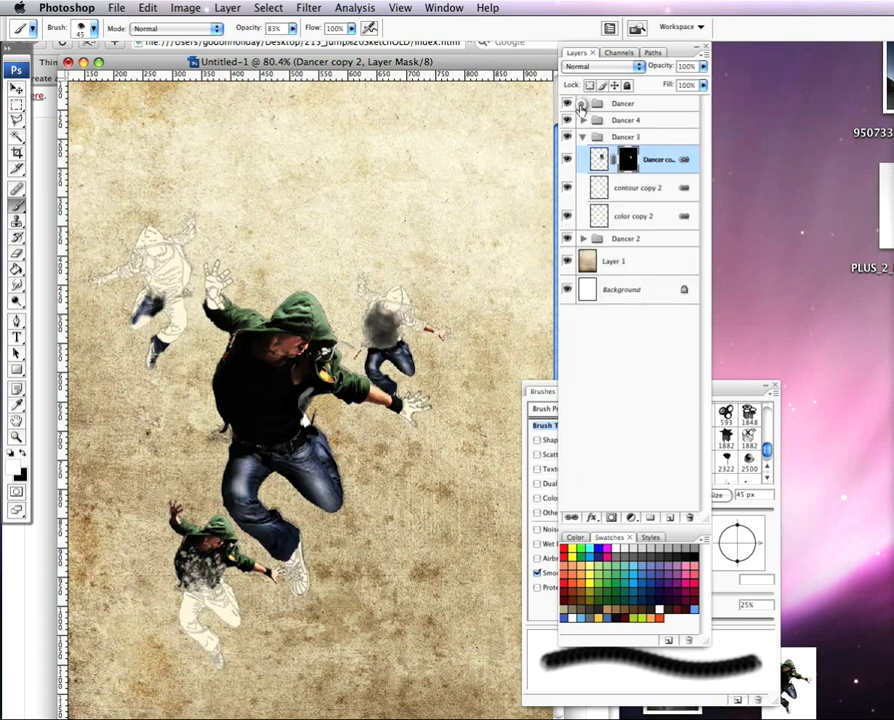
{"action": "left_click", "coordinate": [584, 138]}
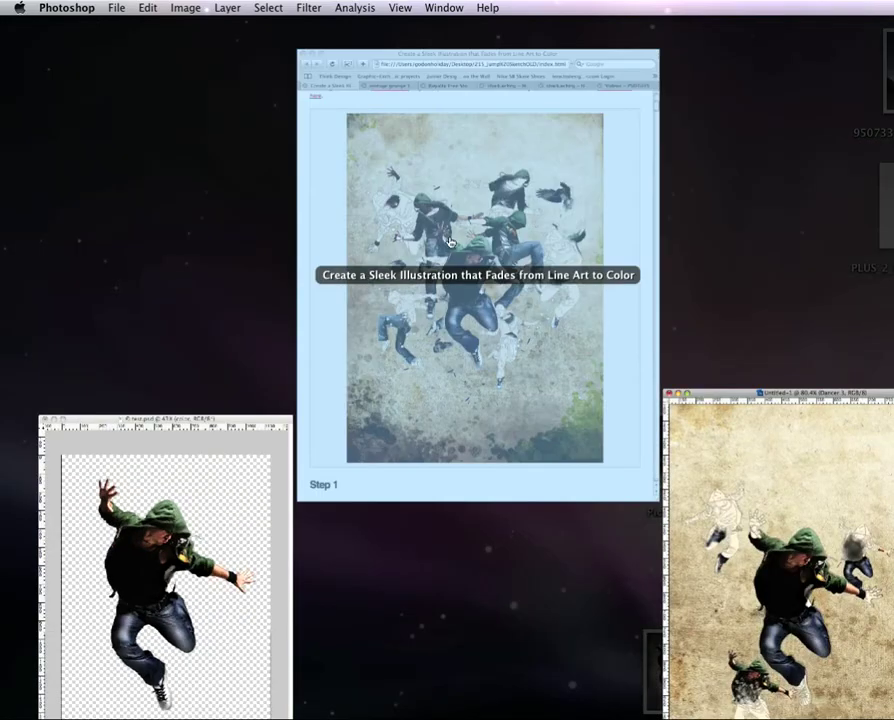
Switch to Safari and examine the finished reference illustration and the two Hooded crow stock photos
{"action": "left_click", "coordinate": [397, 203]}
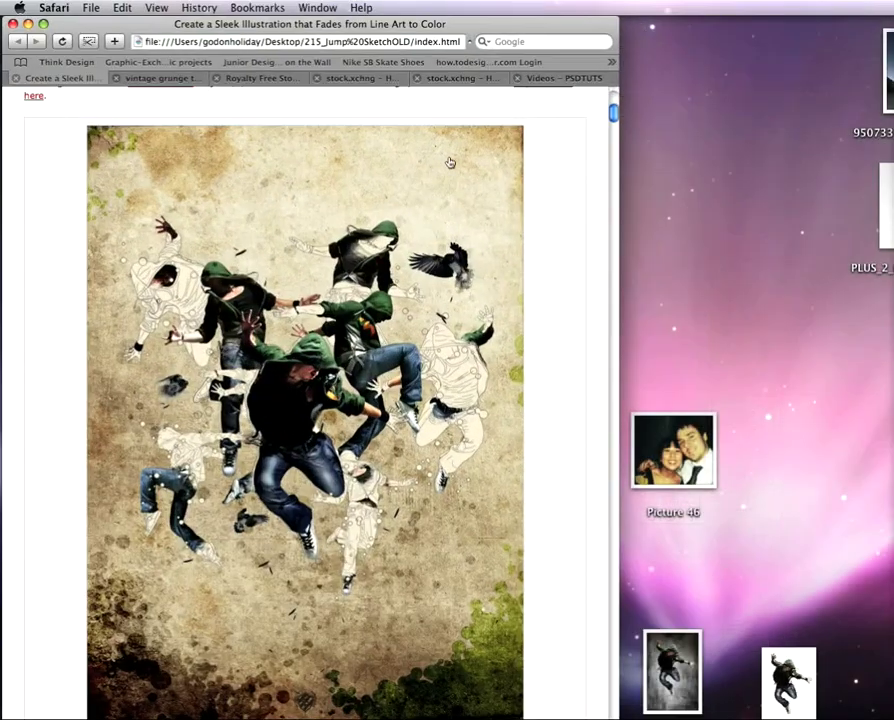
{"action": "left_click", "coordinate": [462, 79]}
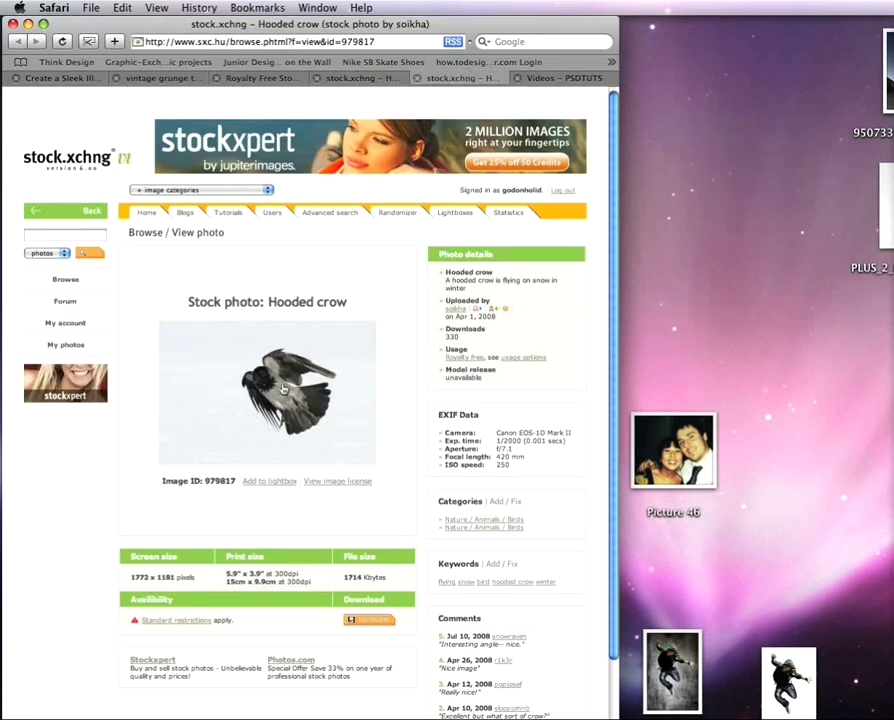
{"action": "left_click", "coordinate": [368, 79]}
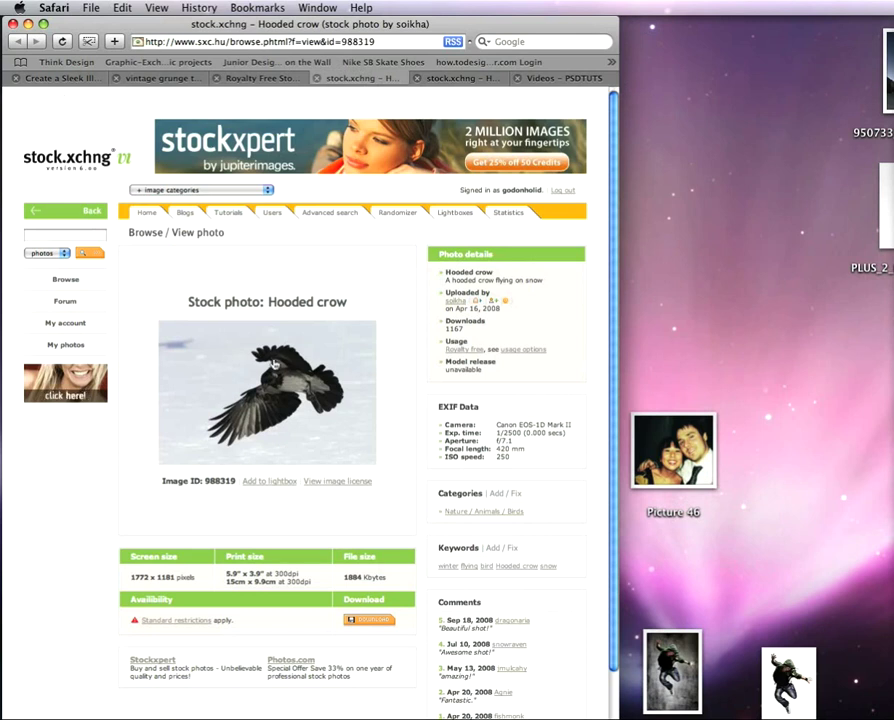
{"action": "left_click", "coordinate": [66, 79]}
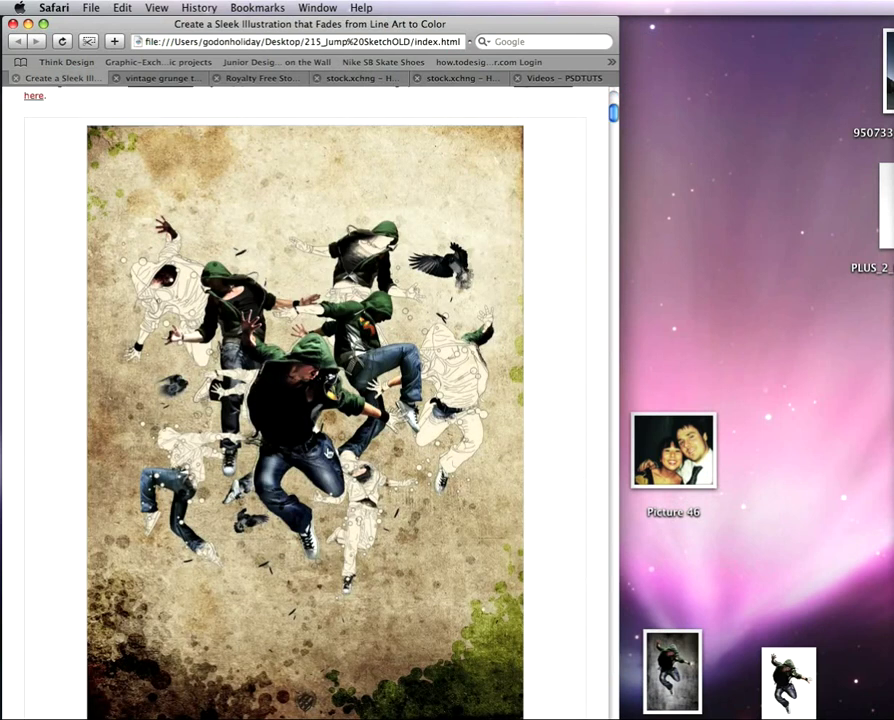
Return to Photoshop, bring up create_a_sleek_illustration.psd, select its Crow group and rearrange the open document windows
{"action": "key", "text": "F9"}
{"action": "left_click", "coordinate": [323, 446]}
{"action": "key", "text": "super+Tab"}
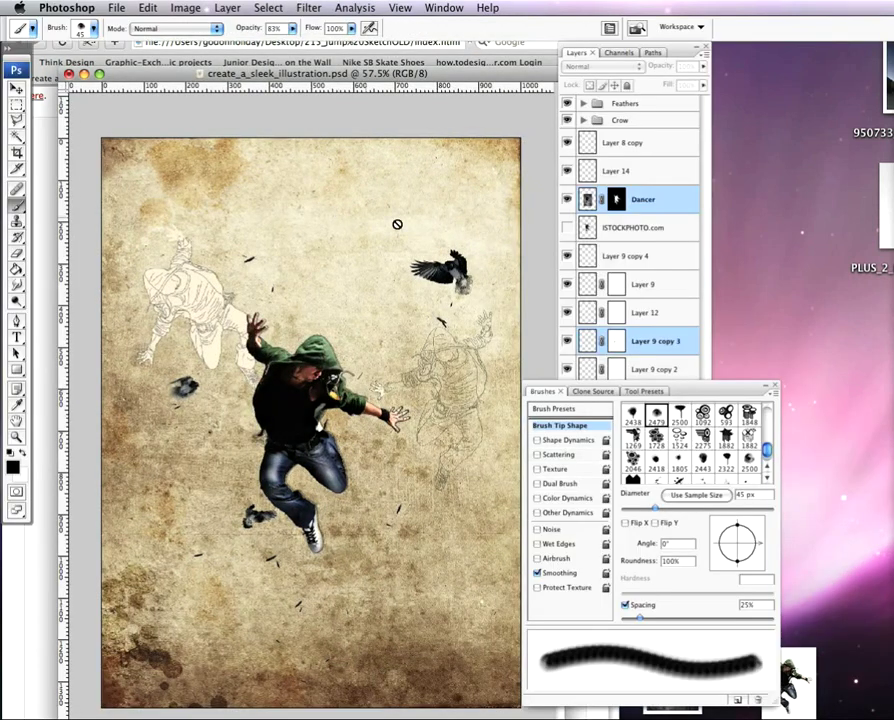
{"action": "left_click", "coordinate": [615, 121]}
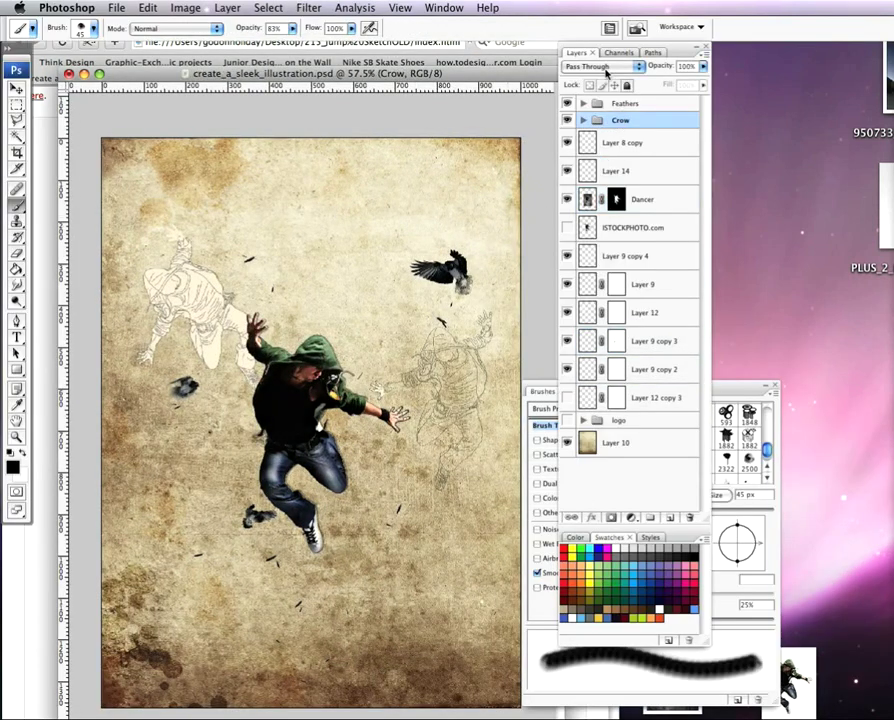
{"action": "left_click_drag", "start_coordinate": [505, 76], "coordinate": [519, 358]}
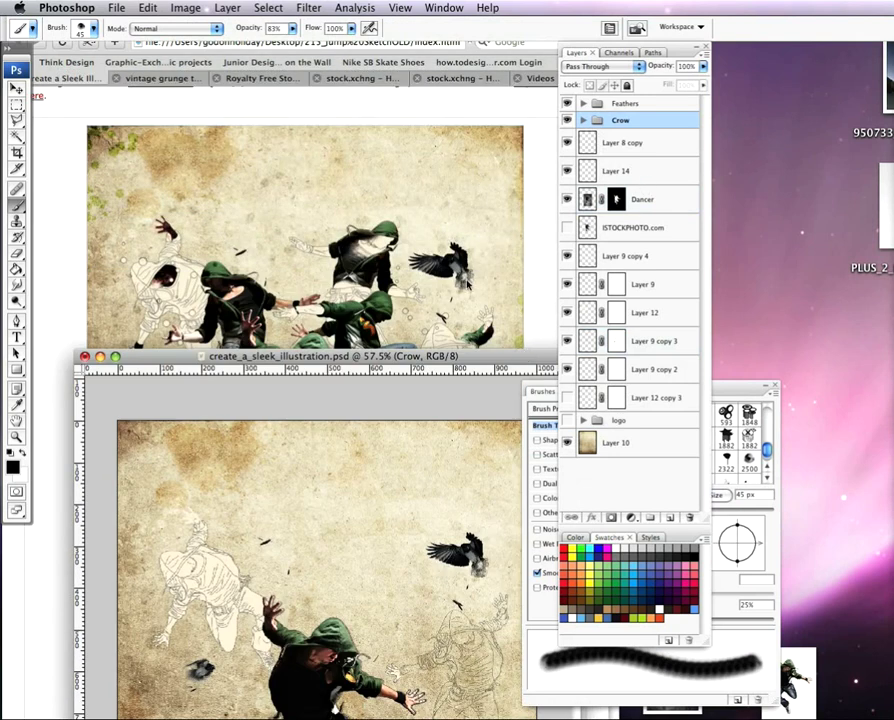
{"action": "left_click_drag", "start_coordinate": [452, 360], "coordinate": [505, 105]}
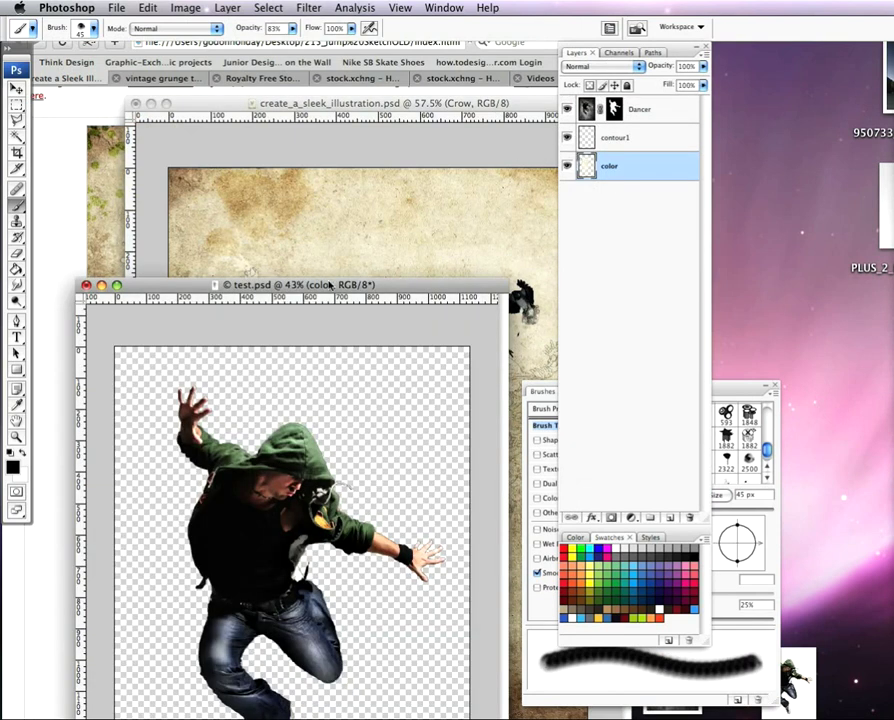
{"action": "left_click_drag", "start_coordinate": [329, 286], "coordinate": [299, 221]}
{"action": "left_click", "coordinate": [281, 133]}
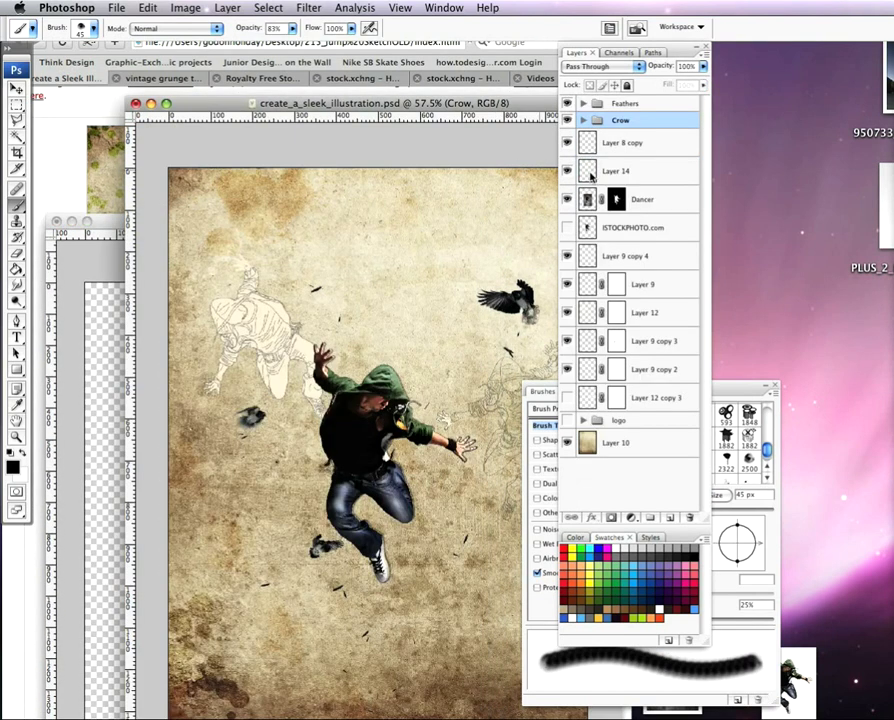
Add the Feathers group to the layer selection alongside the Crow group in create_a_sleek_illustration.psd
{"action": "left_click", "coordinate": [632, 106], "text": "shift"}
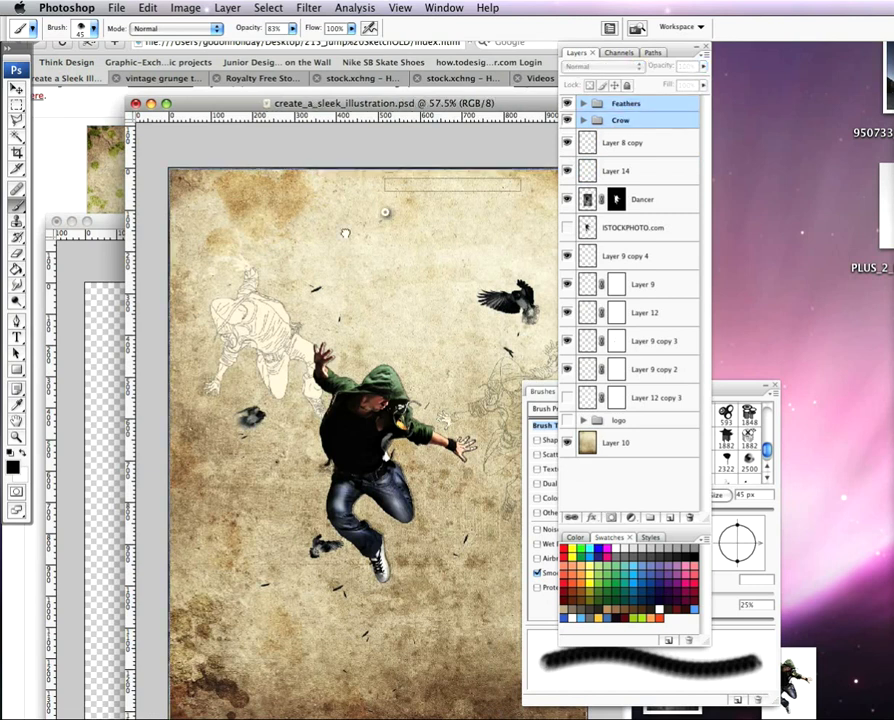
{"action": "left_click_drag", "start_coordinate": [121, 303], "coordinate": [121, 304]}
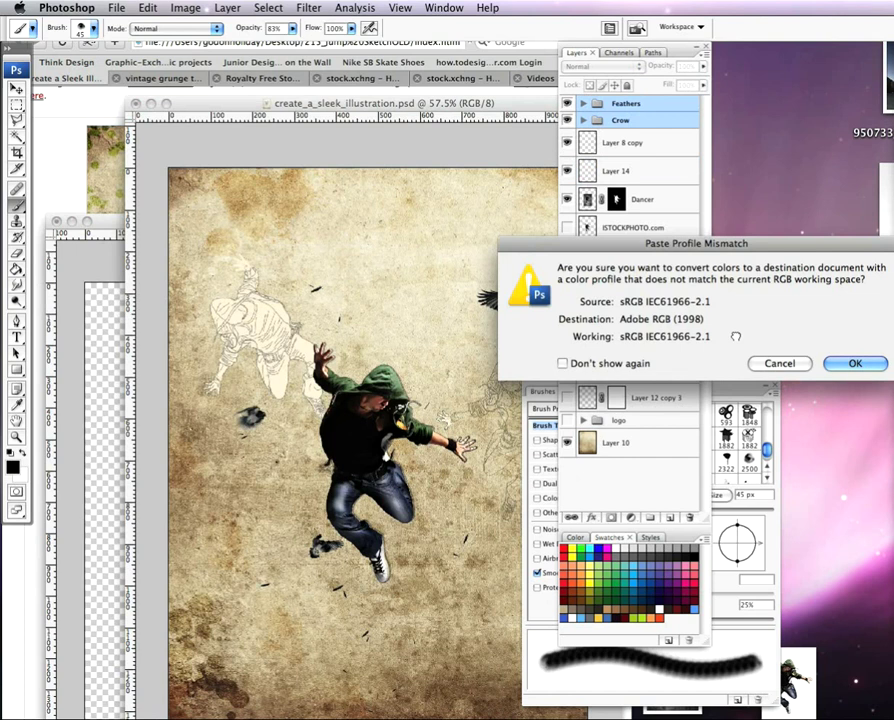
{"action": "left_click", "coordinate": [857, 362]}
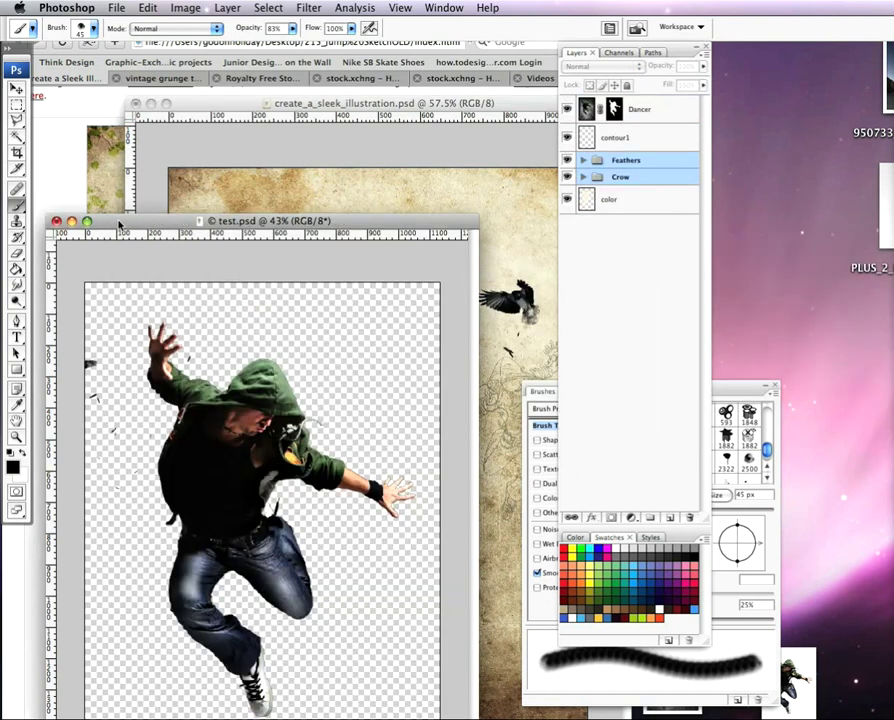
{"action": "key", "text": "super+z"}
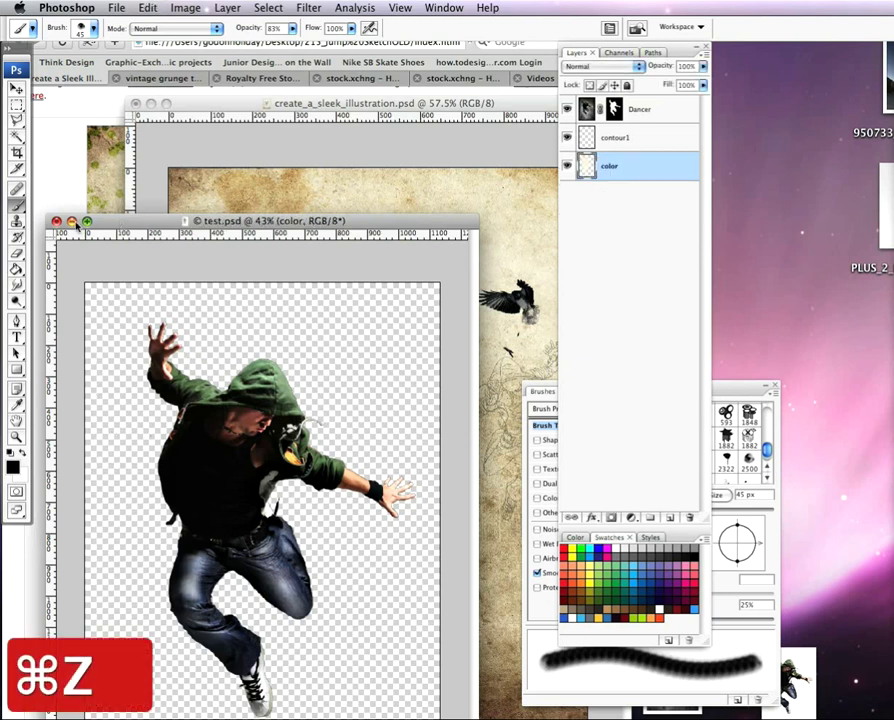
Minimize test.psd and copy the selected Feathers and Crow groups into the Untitled-1 document, accepting any color conversion
{"action": "left_click", "coordinate": [72, 221]}
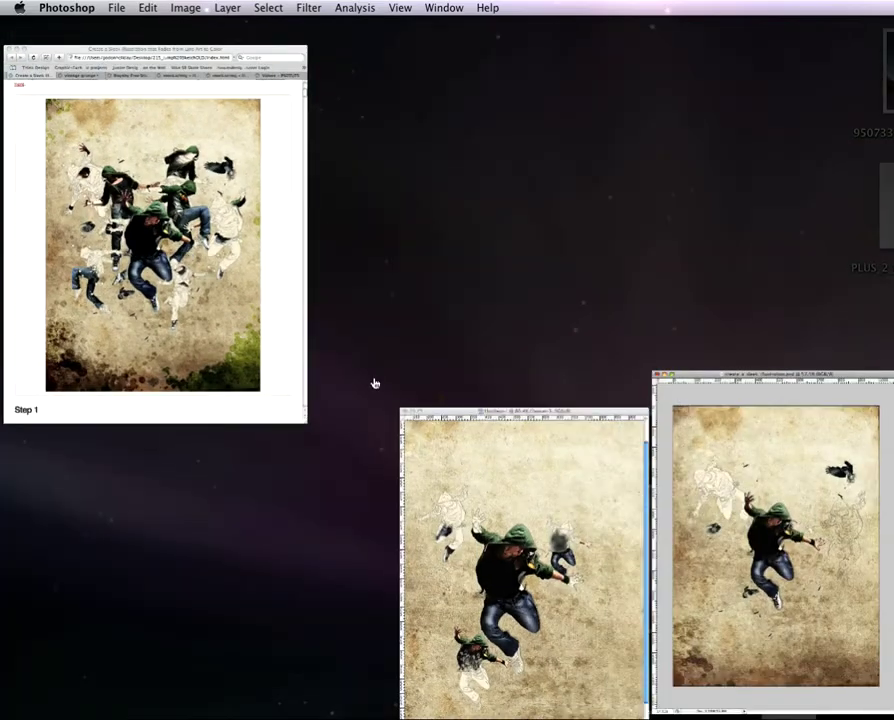
{"action": "left_click", "coordinate": [525, 676]}
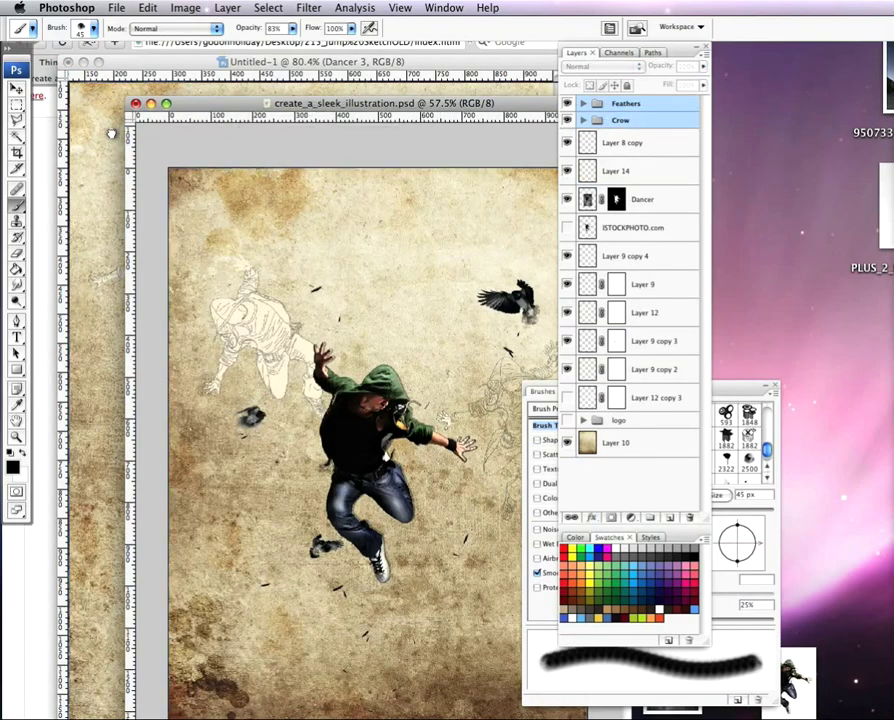
{"action": "left_click_drag", "start_coordinate": [111, 133], "coordinate": [112, 134]}
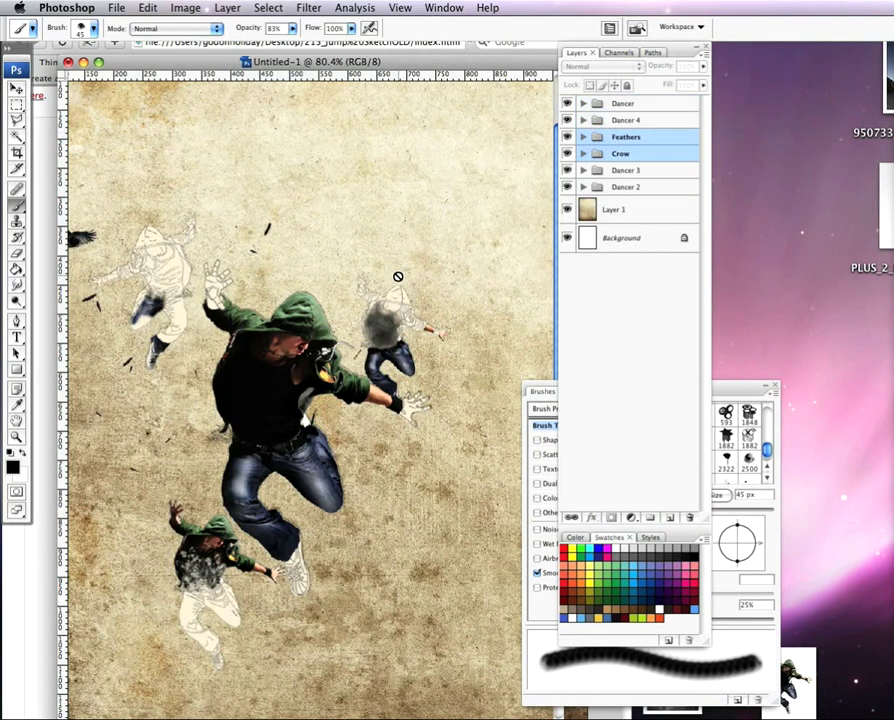
Move the Feathers and Crow groups above the Dancer group in the layer stack
{"action": "scroll", "coordinate": [398, 276], "scroll_direction": "down", "scroll_amount": 2}
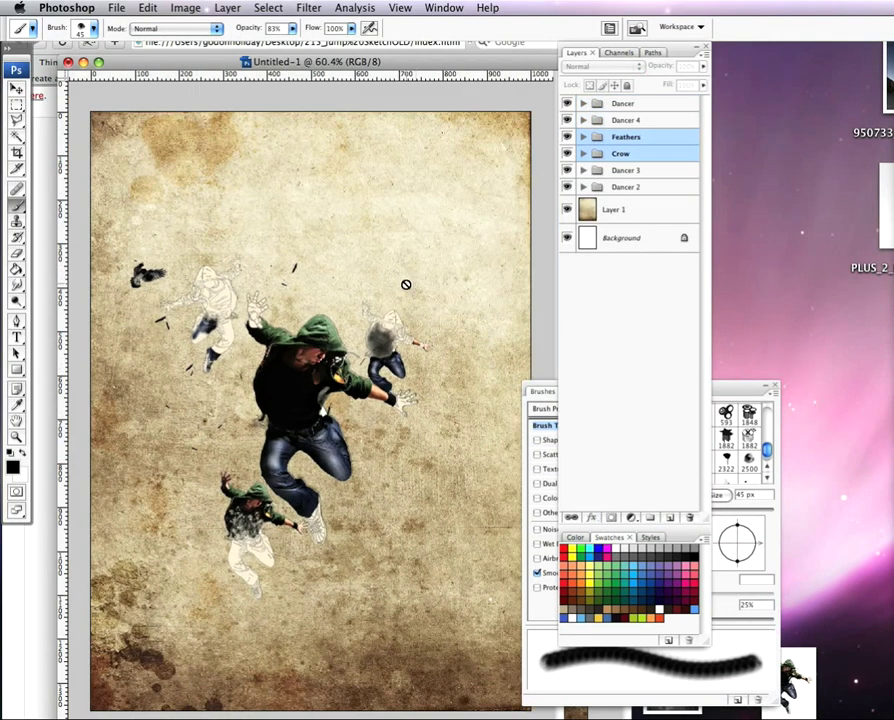
{"action": "left_click_drag", "start_coordinate": [650, 155], "coordinate": [654, 92]}
{"action": "left_click_drag", "start_coordinate": [659, 137], "coordinate": [656, 101]}
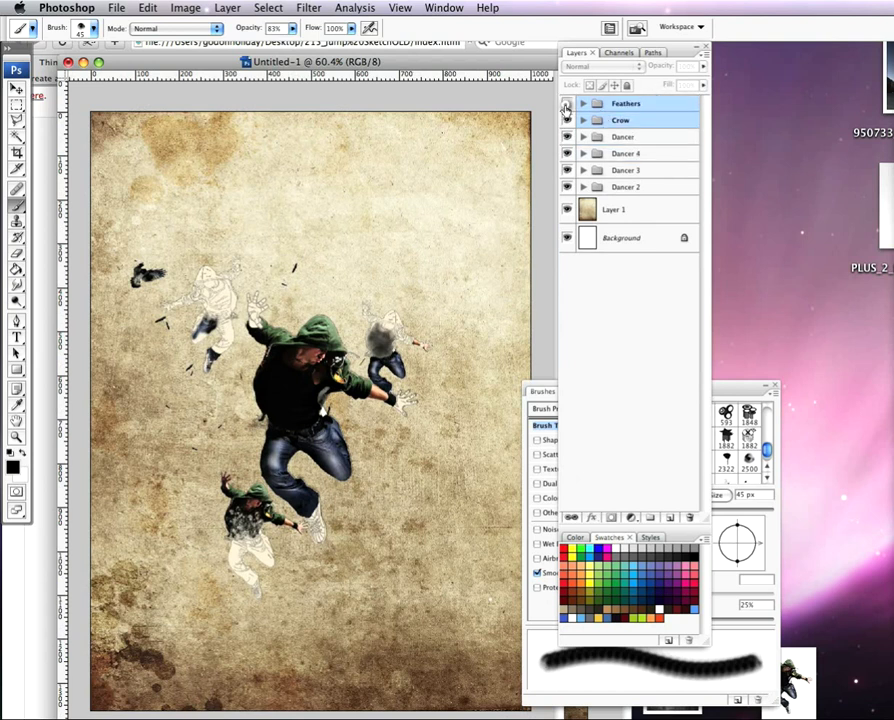
Hide the Feathers group and expand the Crow group, keeping the crows shown
{"action": "left_click_drag", "start_coordinate": [566, 104], "coordinate": [565, 119]}
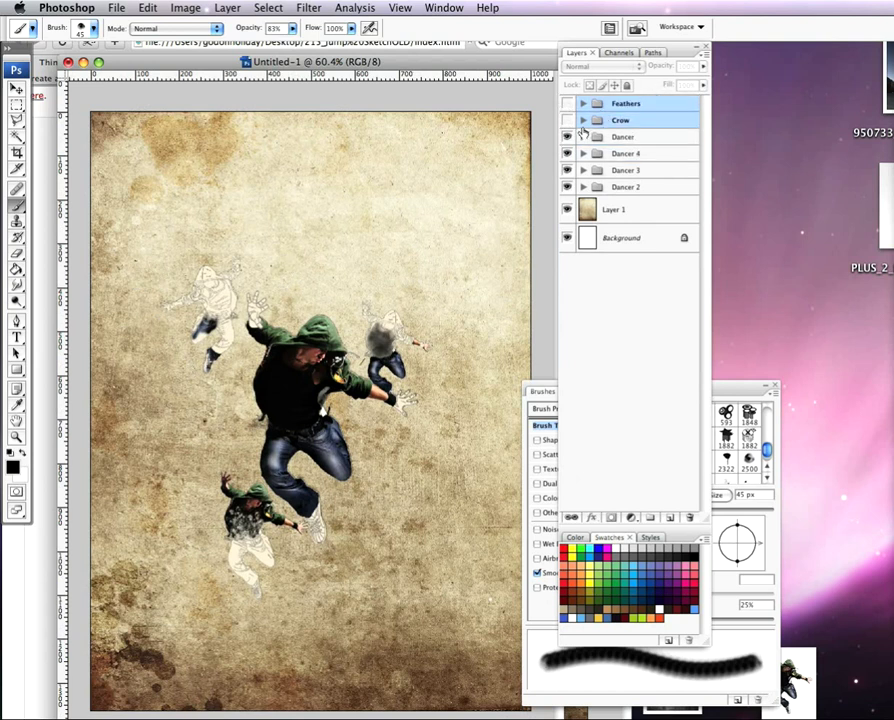
{"action": "left_click", "coordinate": [582, 121]}
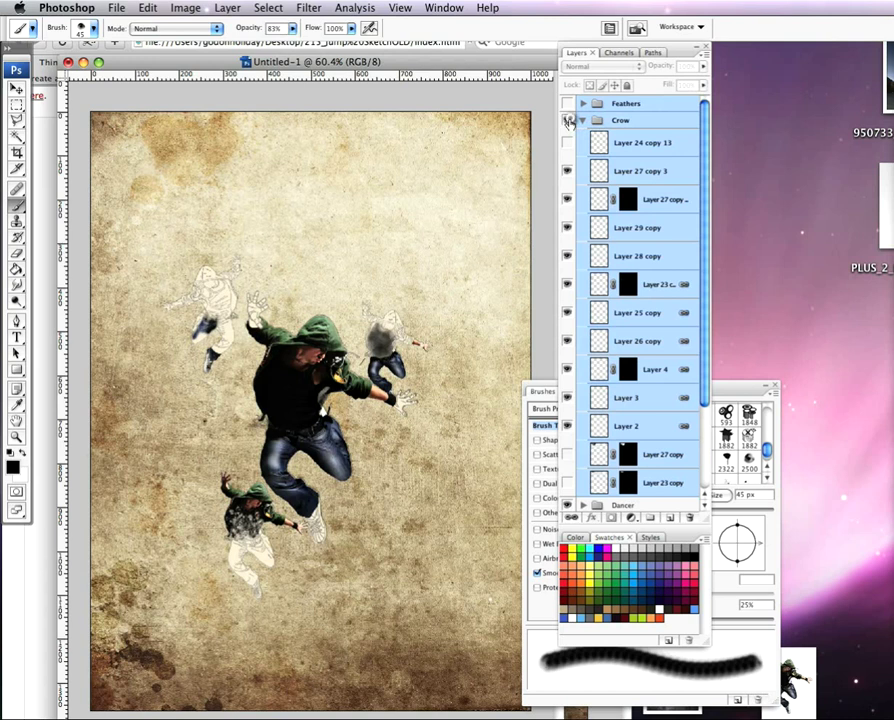
{"action": "left_click", "coordinate": [567, 120]}
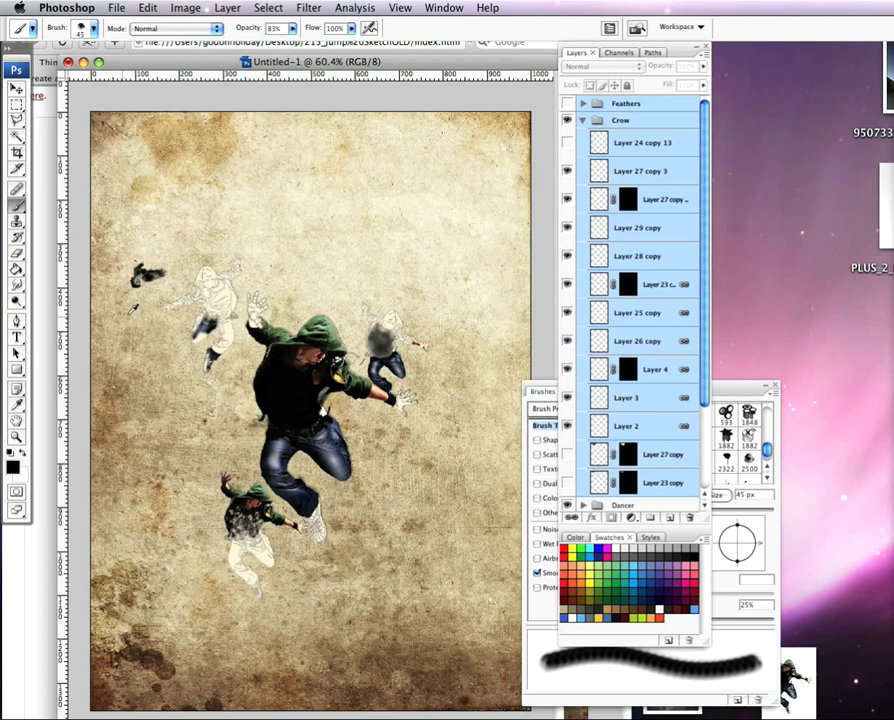
Examine the crow beside the upper sketched dancer up close and in the whole composition
{"action": "scroll", "coordinate": [122, 304], "scroll_direction": "up", "scroll_amount": 10}
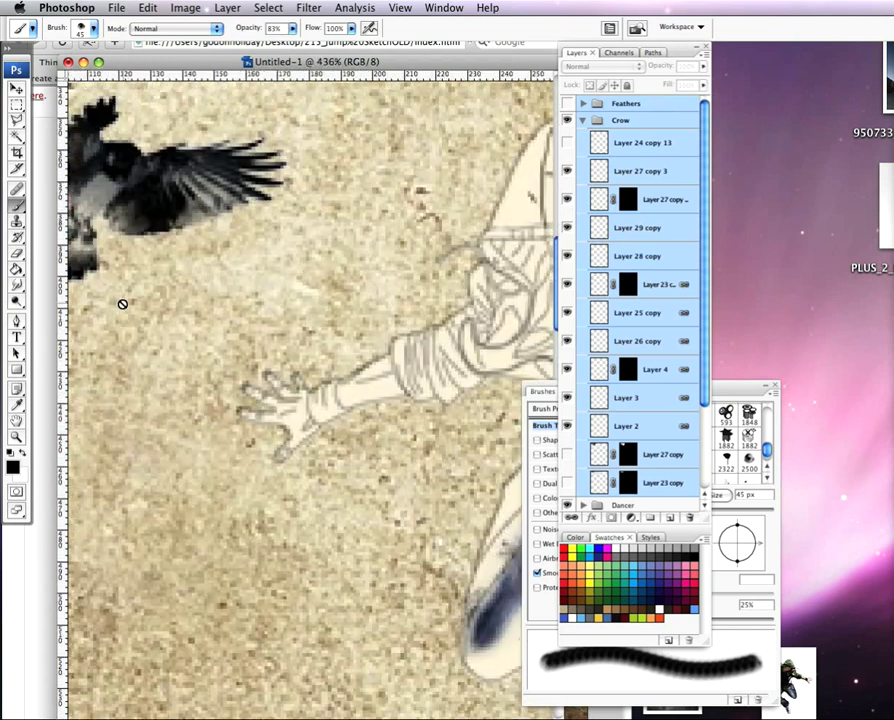
{"action": "scroll", "coordinate": [122, 304], "scroll_direction": "up", "scroll_amount": 3}
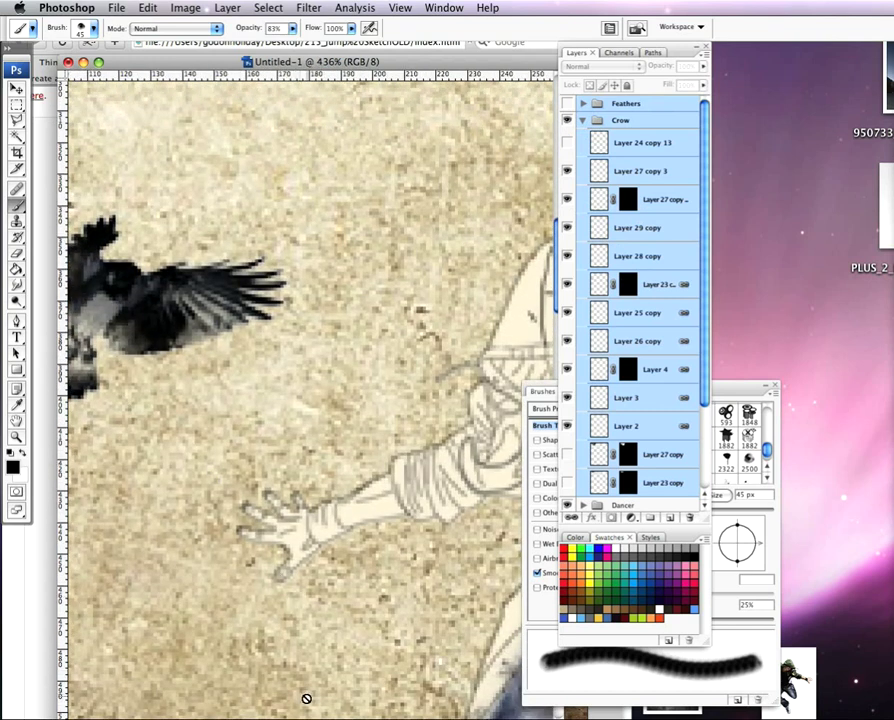
{"action": "scroll", "coordinate": [326, 556], "scroll_direction": "left", "scroll_amount": 5}
{"action": "scroll", "coordinate": [367, 424], "scroll_direction": "up", "scroll_amount": 5}
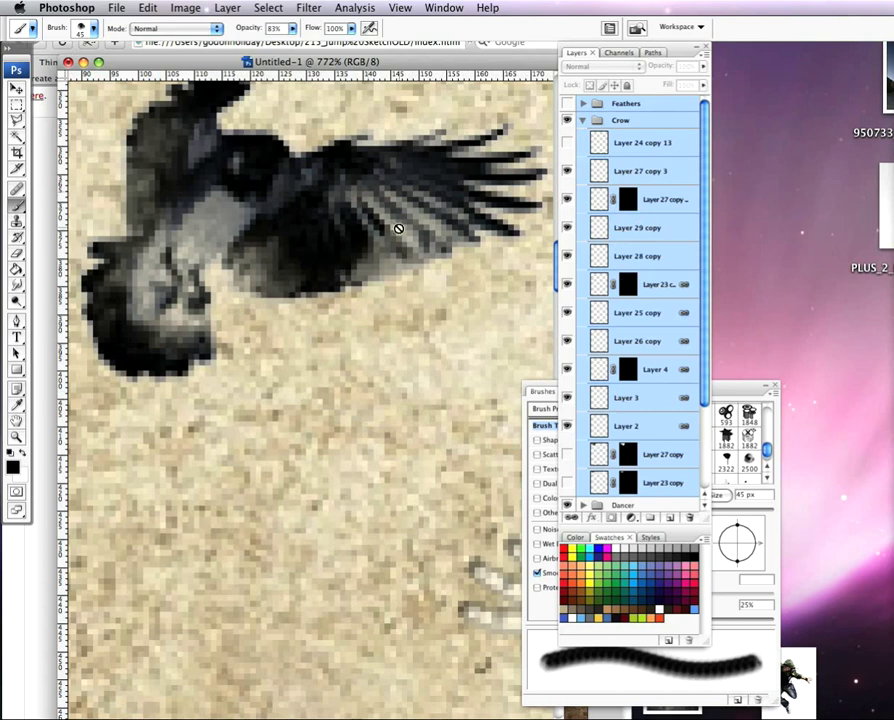
{"action": "scroll", "coordinate": [322, 283], "scroll_direction": "down", "scroll_amount": 6}
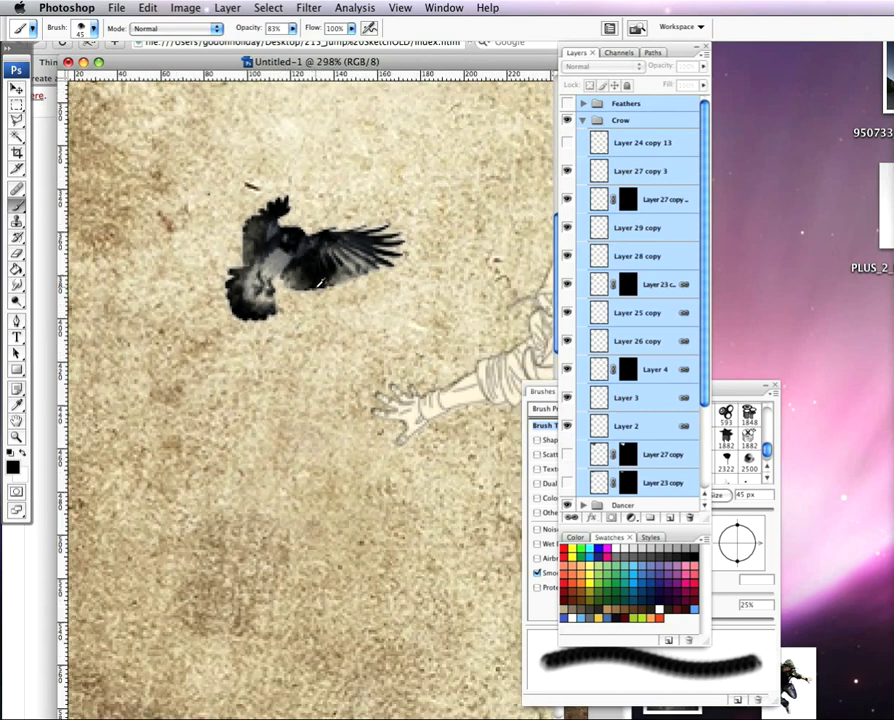
{"action": "scroll", "coordinate": [322, 283], "scroll_direction": "down", "scroll_amount": 3}
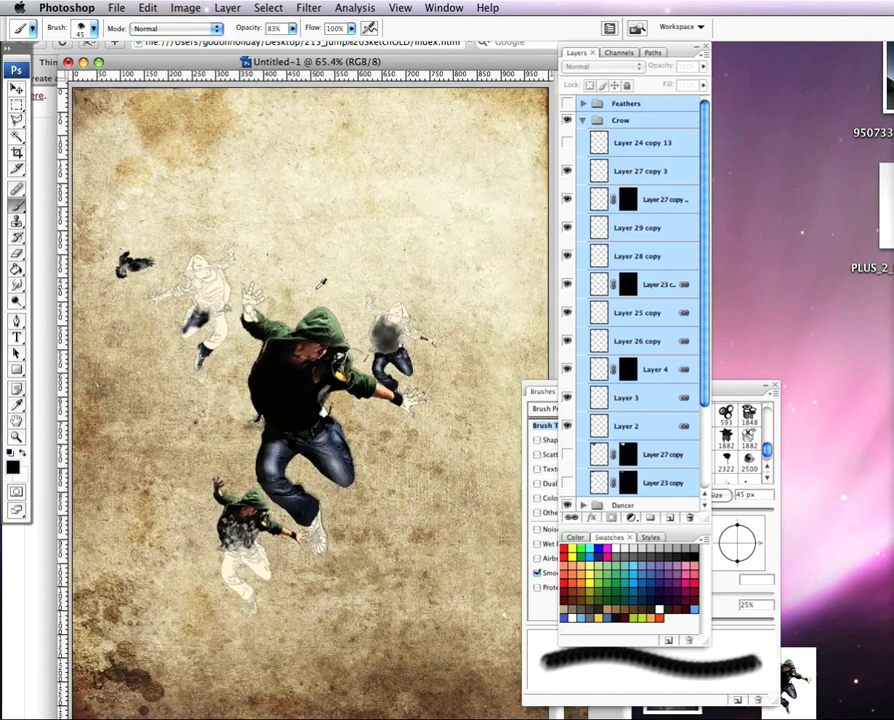
{"action": "scroll", "coordinate": [322, 283], "scroll_direction": "up", "scroll_amount": 1}
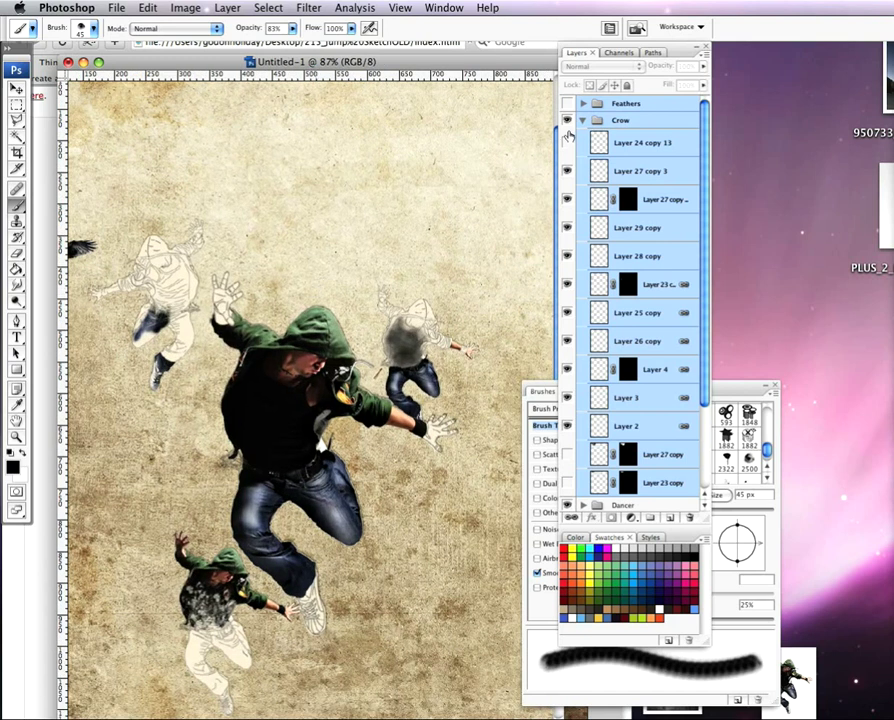
Compare the composition with Layer 24 copy 13 in the Crow group shown and hidden, leaving it hidden
{"action": "left_click", "coordinate": [567, 143]}
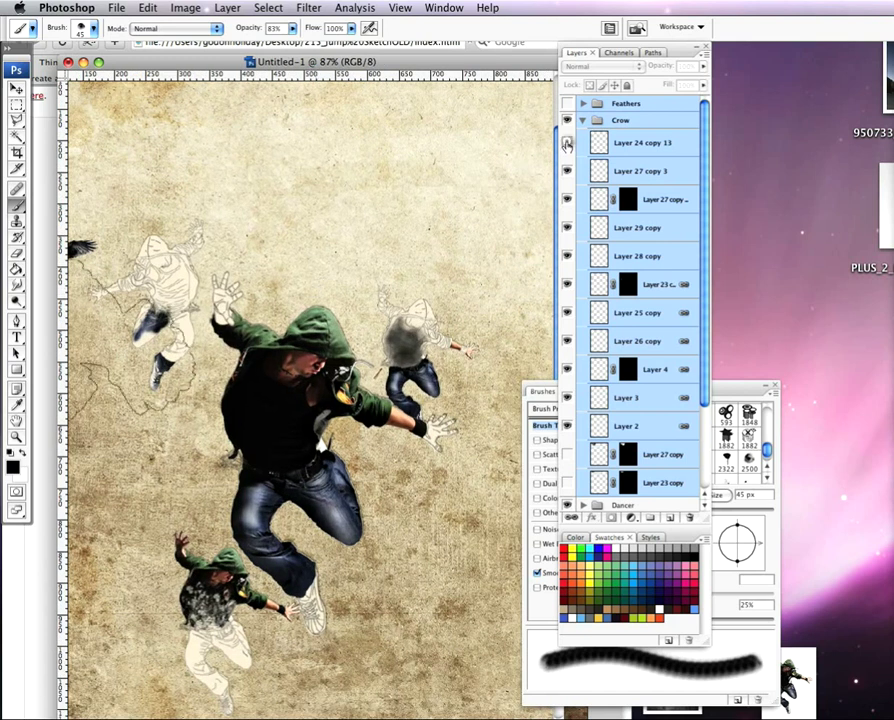
{"action": "left_click", "coordinate": [567, 144]}
{"action": "left_click", "coordinate": [567, 143]}
{"action": "mouse_move", "coordinate": [358, 280]}
{"action": "left_mouse_down"}
{"action": "mouse_move", "coordinate": [438, 282]}
{"action": "mouse_move", "coordinate": [433, 270]}
{"action": "left_mouse_up"}
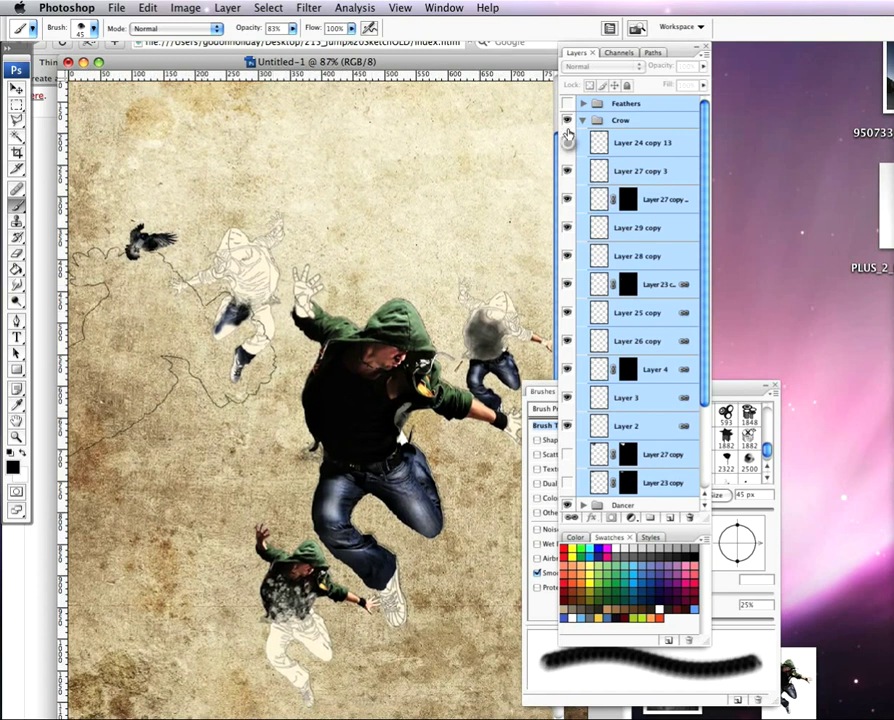
{"action": "left_click", "coordinate": [567, 143]}
{"action": "left_click", "coordinate": [619, 143]}
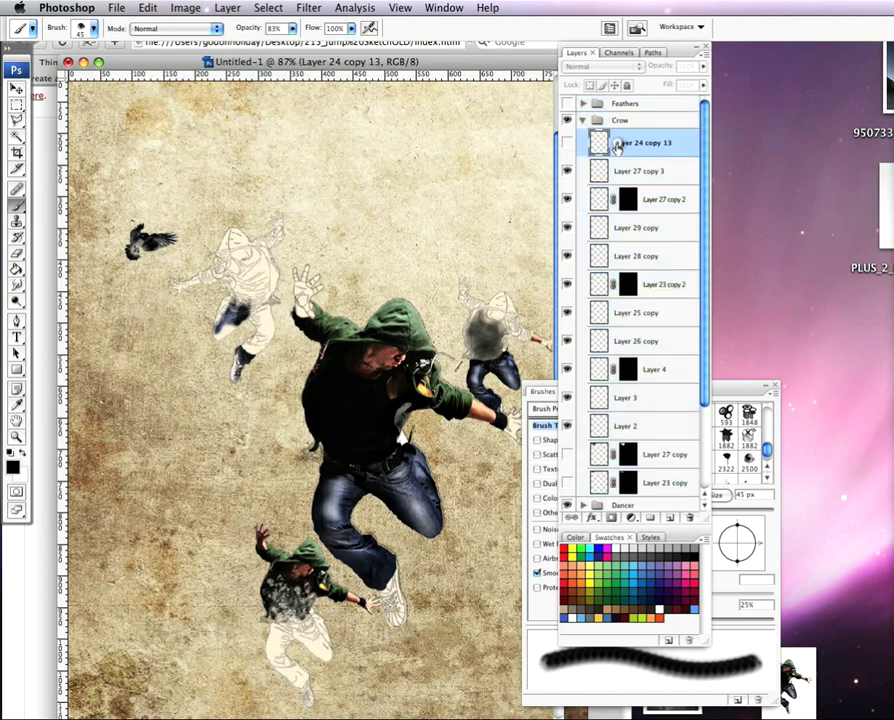
Collapse the Crow group and move it so its crows sit above the right dancer, beside the left dancer and by the lower dancer
{"action": "left_click", "coordinate": [585, 121]}
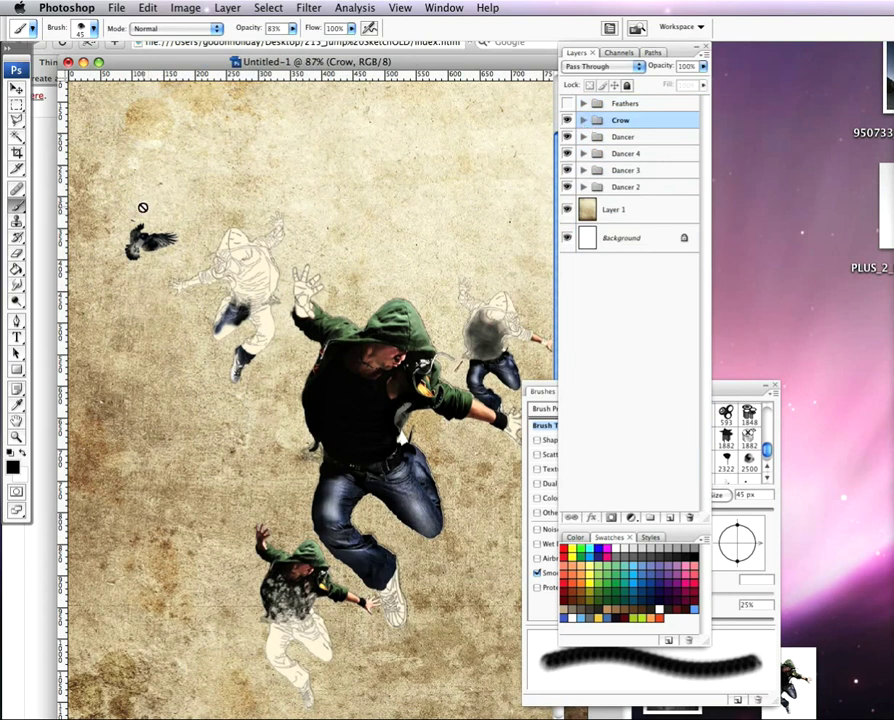
{"action": "left_click", "coordinate": [16, 88]}
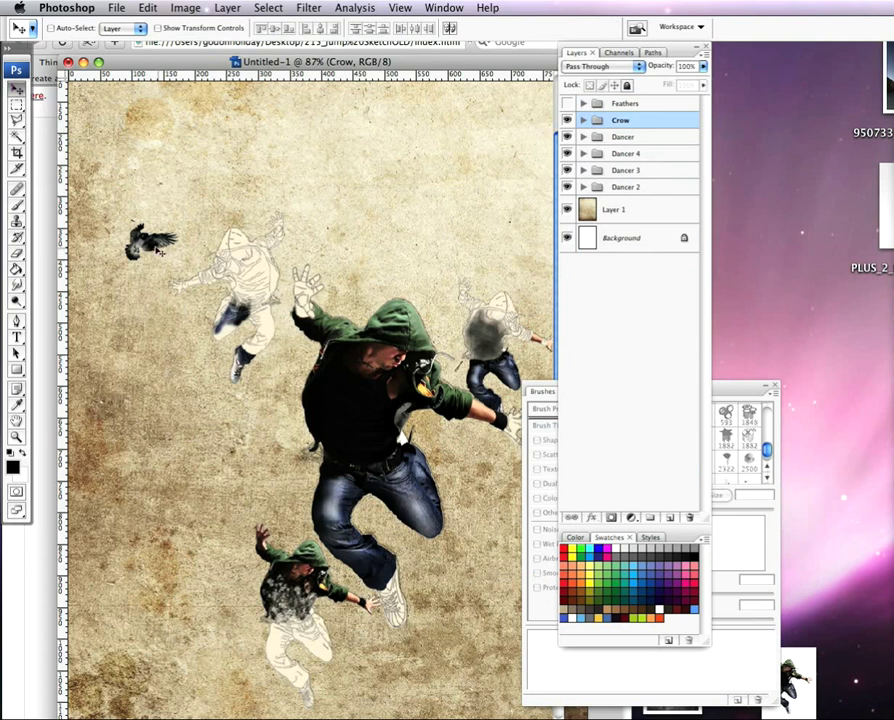
{"action": "left_click_drag", "start_coordinate": [158, 252], "coordinate": [275, 432]}
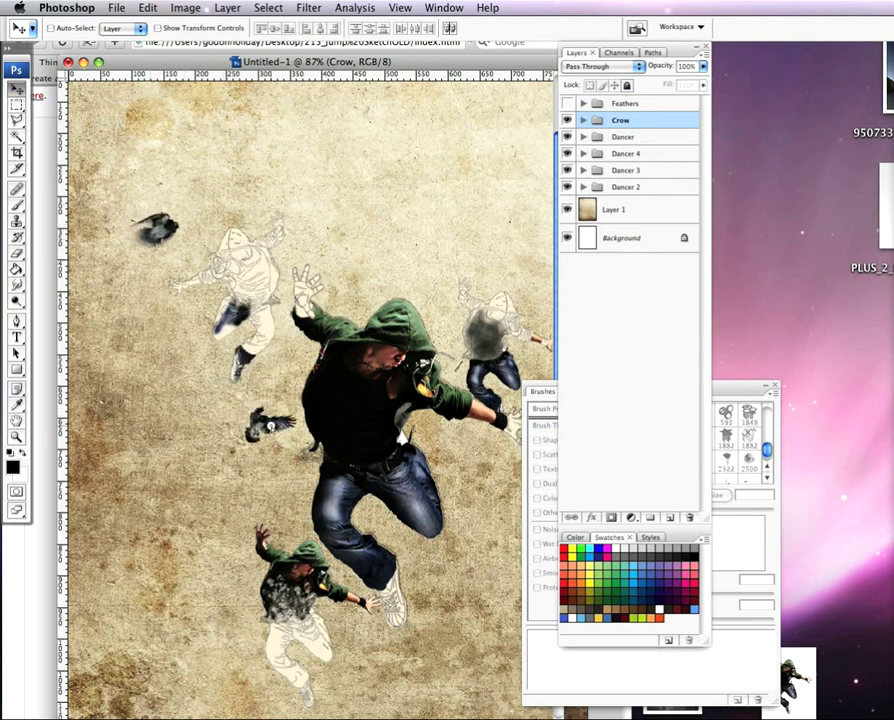
{"action": "left_click_drag", "start_coordinate": [166, 239], "coordinate": [145, 375]}
{"action": "key", "text": "super+0"}
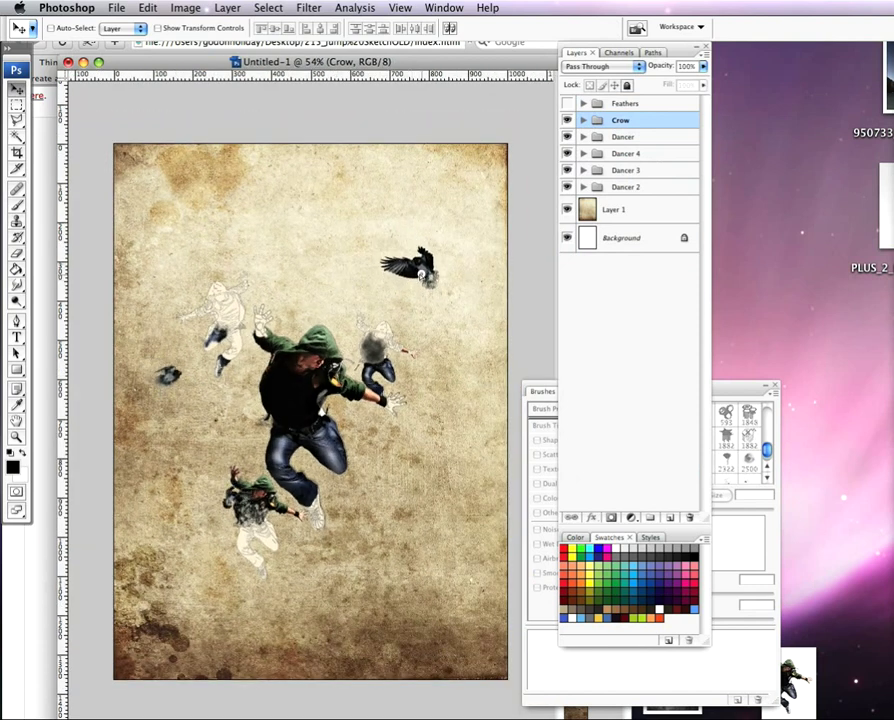
{"action": "left_click_drag", "start_coordinate": [418, 266], "coordinate": [438, 240]}
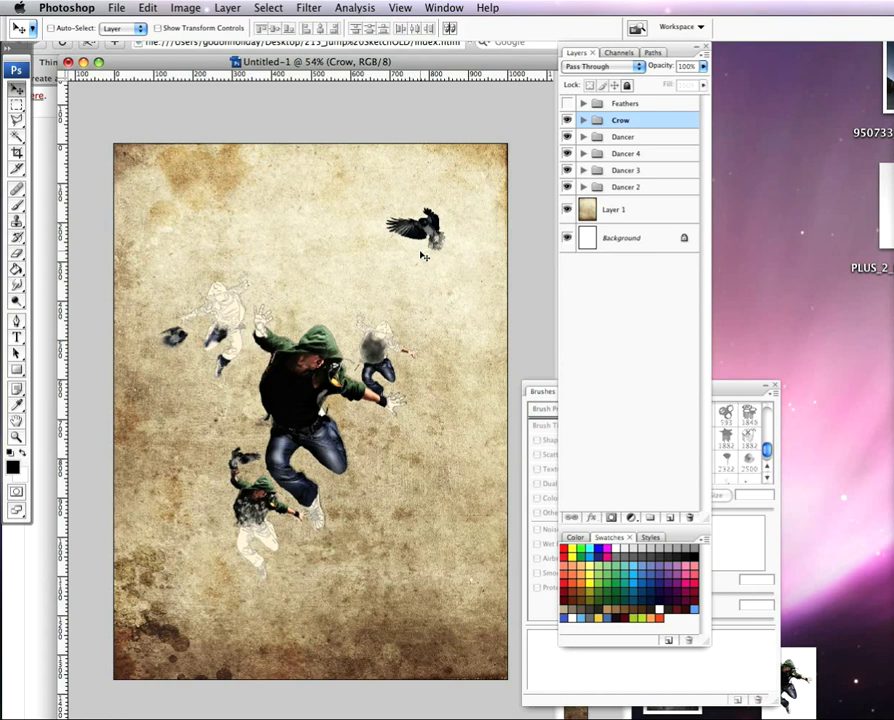
Examine the faded tail texture of the upper crow and the arrangement of all crows around the dancers
{"action": "scroll", "coordinate": [423, 262], "scroll_direction": "up", "scroll_amount": 4}
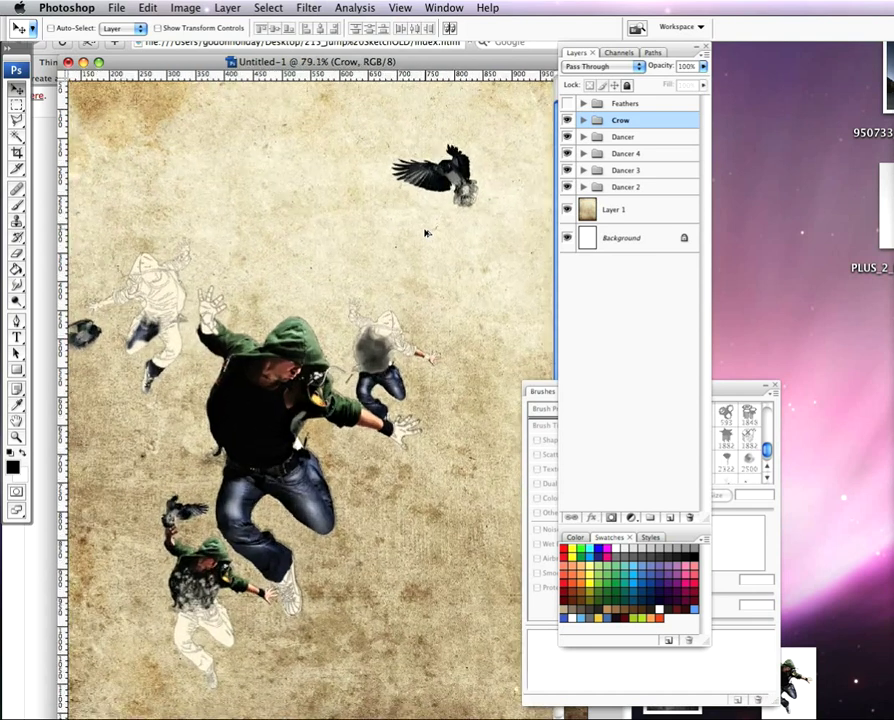
{"action": "scroll", "coordinate": [471, 229], "scroll_direction": "up", "scroll_amount": 3}
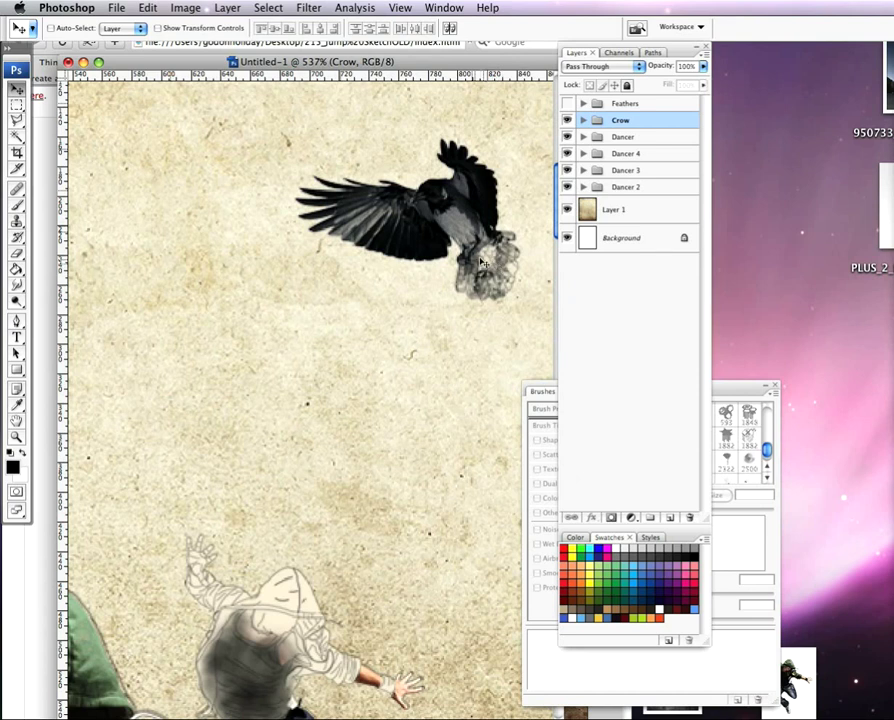
{"action": "scroll", "coordinate": [483, 272], "scroll_direction": "up", "scroll_amount": 2}
{"action": "scroll", "coordinate": [470, 300], "scroll_direction": "up", "scroll_amount": 2}
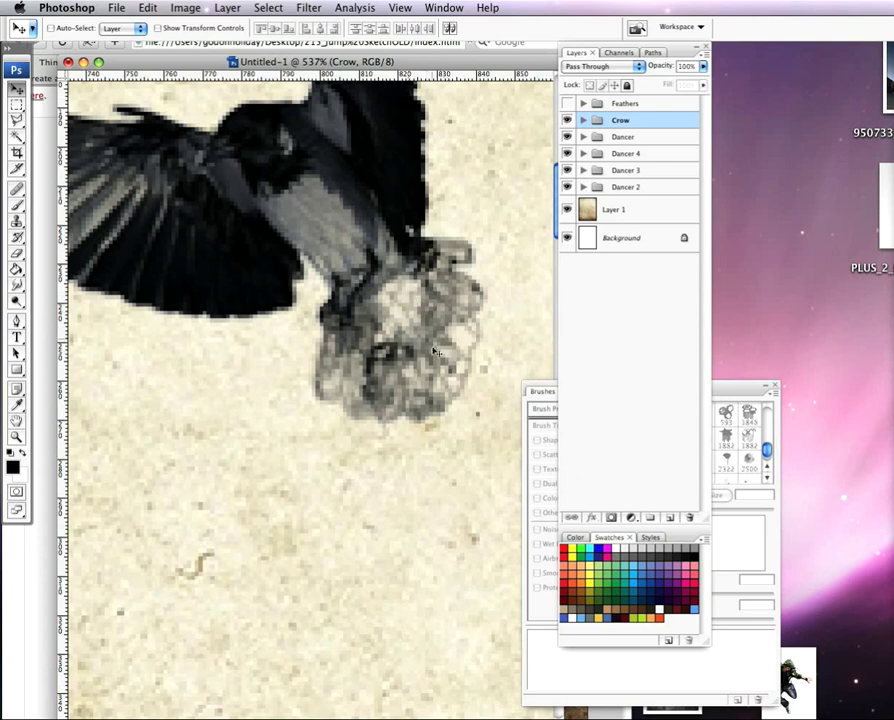
{"action": "scroll", "coordinate": [284, 366], "scroll_direction": "down", "scroll_amount": 5}
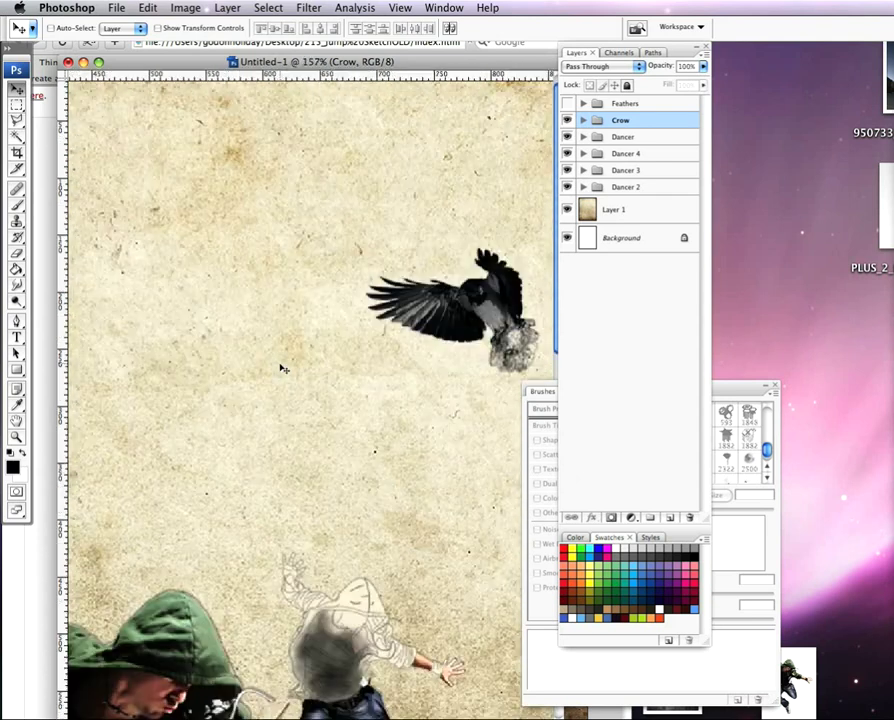
{"action": "scroll", "coordinate": [284, 369], "scroll_direction": "down", "scroll_amount": 2}
{"action": "scroll", "coordinate": [197, 441], "scroll_direction": "down", "scroll_amount": 3}
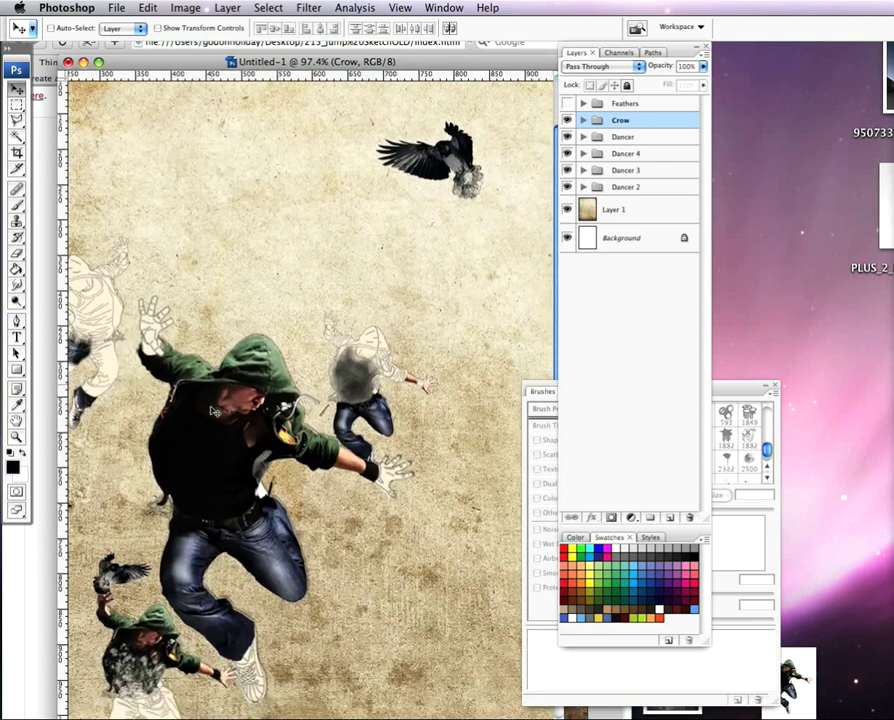
{"action": "scroll", "coordinate": [213, 410], "scroll_direction": "left", "scroll_amount": 5}
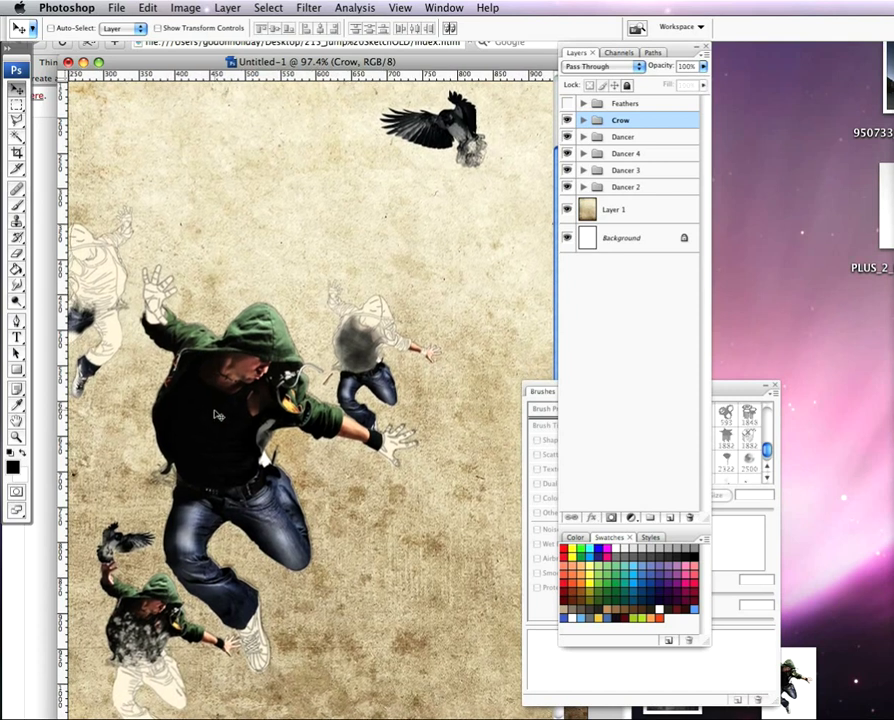
{"action": "scroll", "coordinate": [216, 416], "scroll_direction": "down", "scroll_amount": 2}
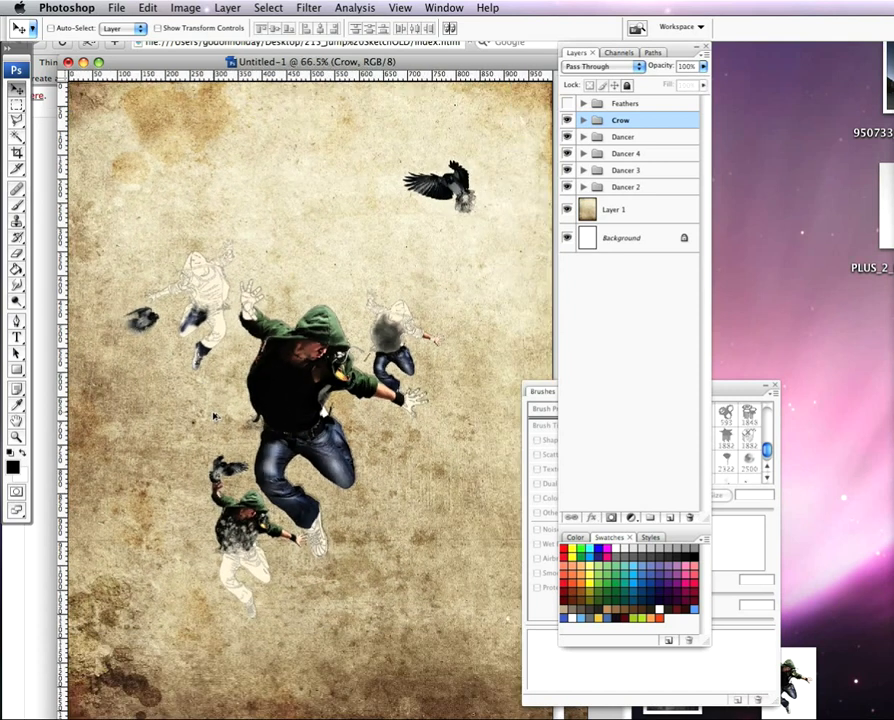
{"action": "scroll", "coordinate": [214, 416], "scroll_direction": "down", "scroll_amount": 1}
{"action": "scroll", "coordinate": [214, 416], "scroll_direction": "down", "scroll_amount": 1}
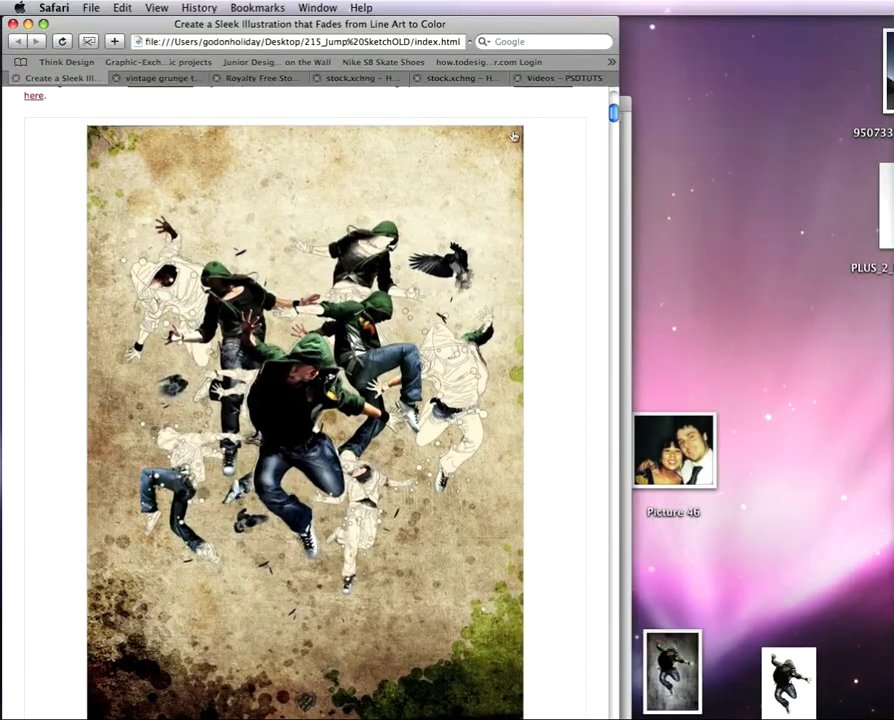
View the two hooded crow stock photo pages, ending back on the tutorial's finished illustration
{"action": "left_click", "coordinate": [470, 86]}
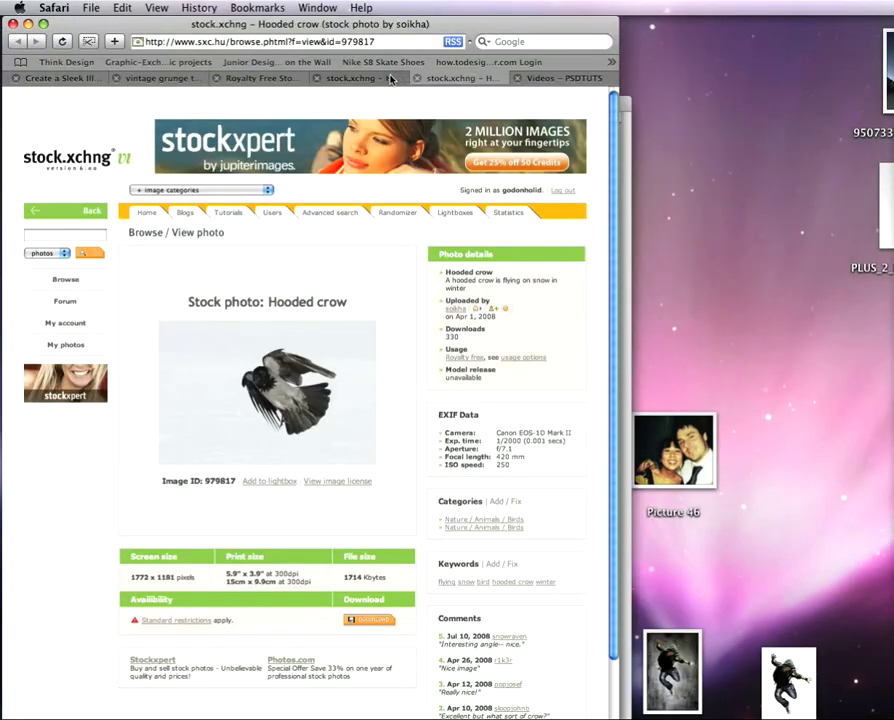
{"action": "left_click", "coordinate": [391, 79]}
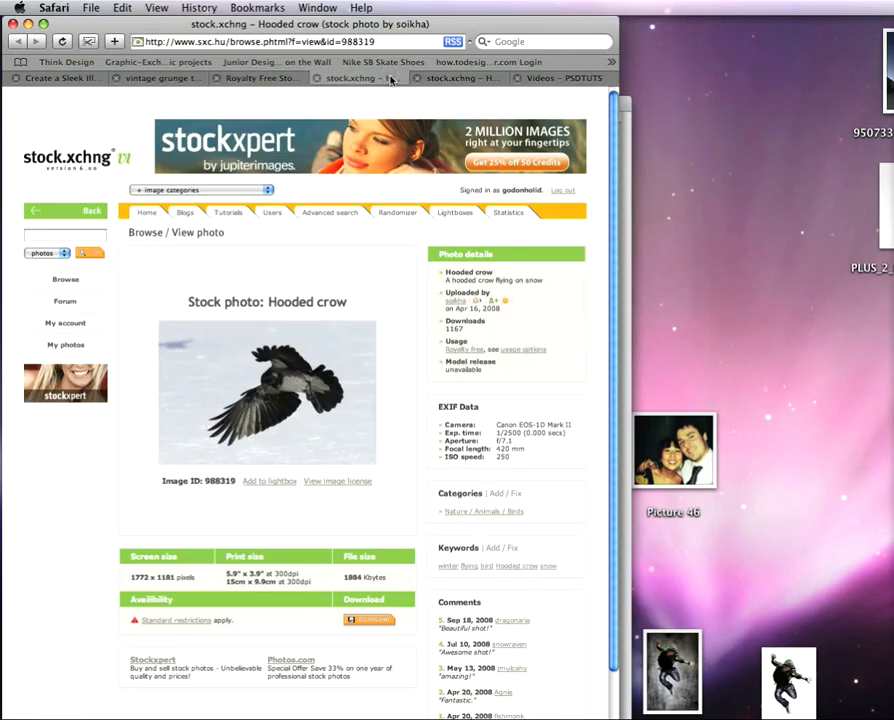
{"action": "left_click", "coordinate": [72, 78]}
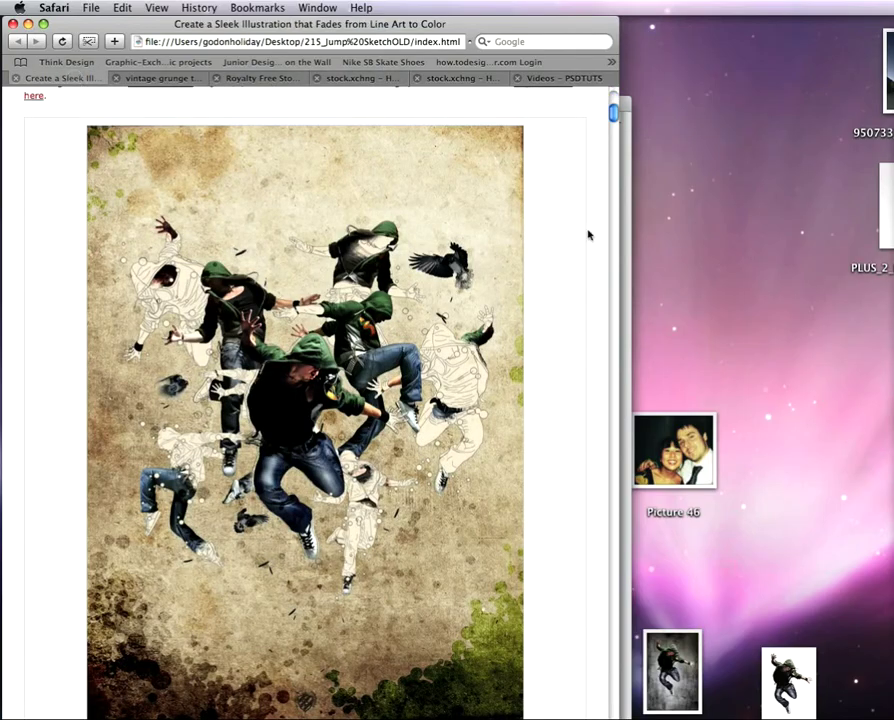
Find Step 16 of the tutorial, view its linked feather stock photo, and return to the tutorial page
{"action": "left_click_drag", "start_coordinate": [613, 120], "coordinate": [601, 525]}
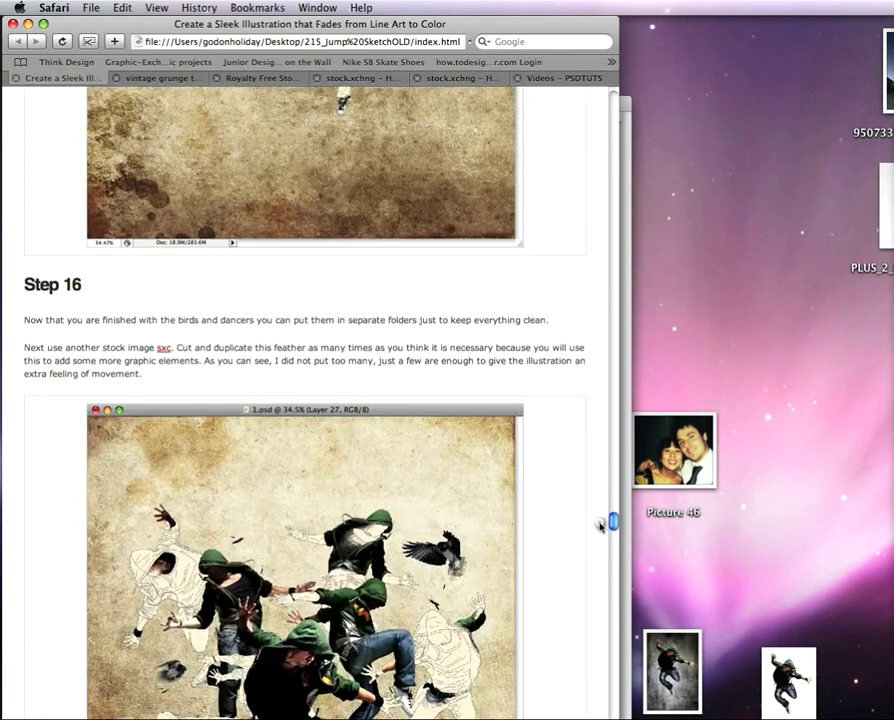
{"action": "left_click", "coordinate": [166, 350]}
{"action": "left_click", "coordinate": [562, 78]}
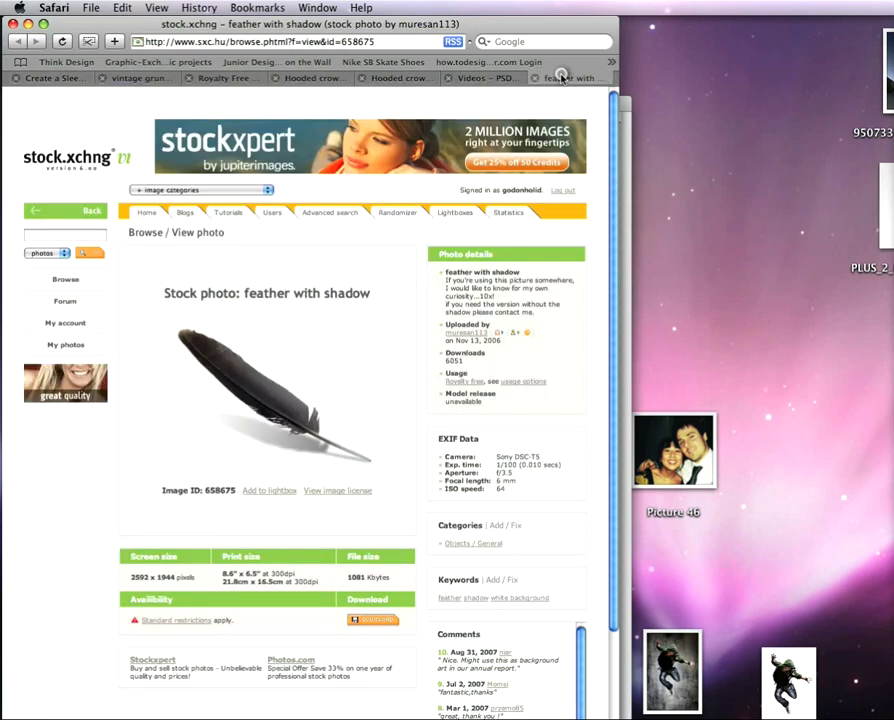
{"action": "scroll", "coordinate": [264, 335], "scroll_direction": "down", "scroll_amount": 1}
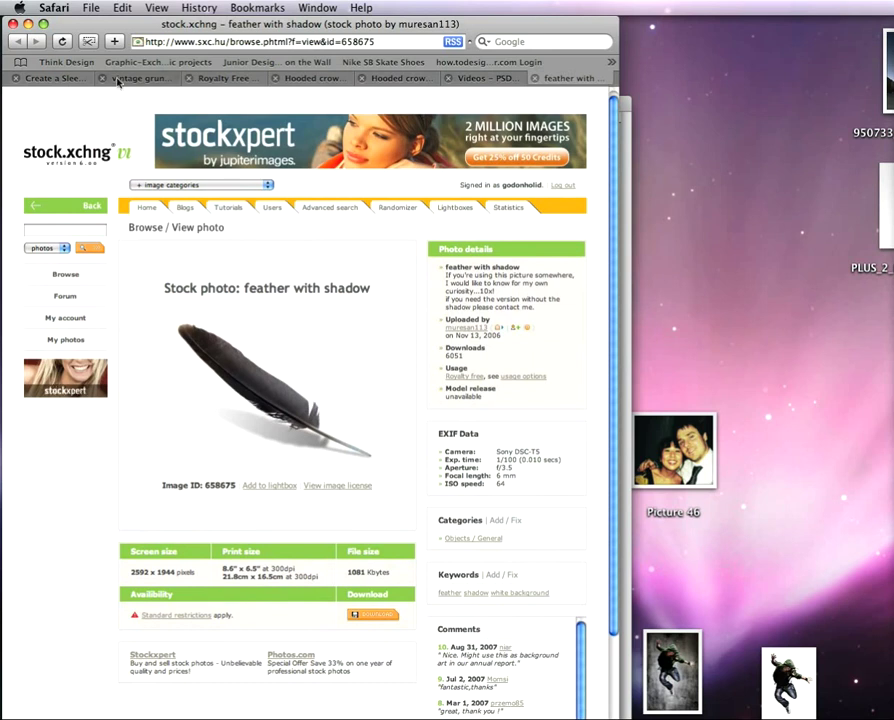
{"action": "left_click", "coordinate": [48, 77]}
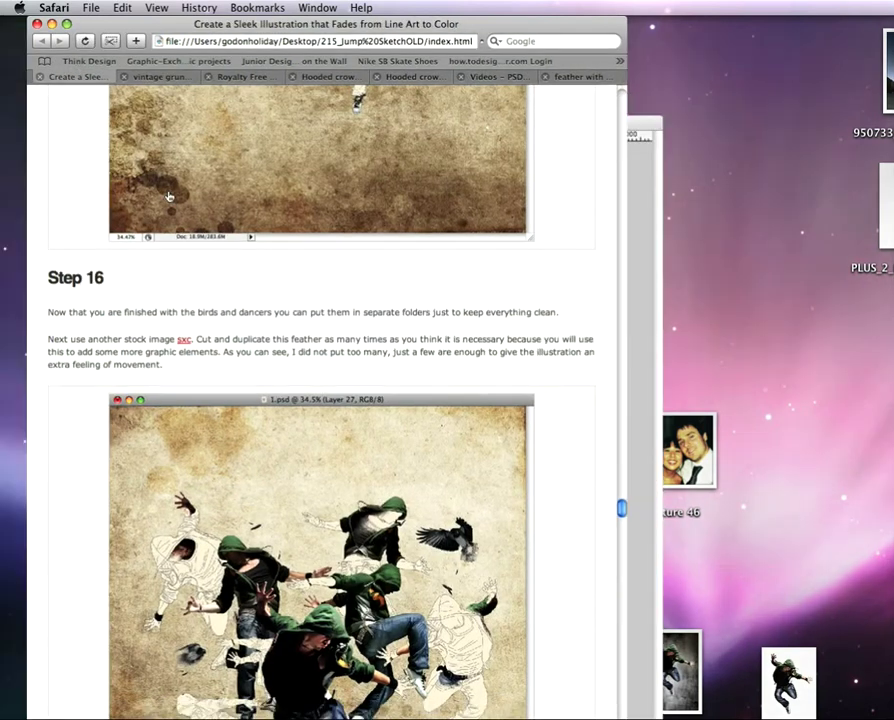
Switch to the Untitled-1 document in Photoshop, review the layers in the Feathers group, make the group visible and collapse it
{"action": "key", "text": "F9"}
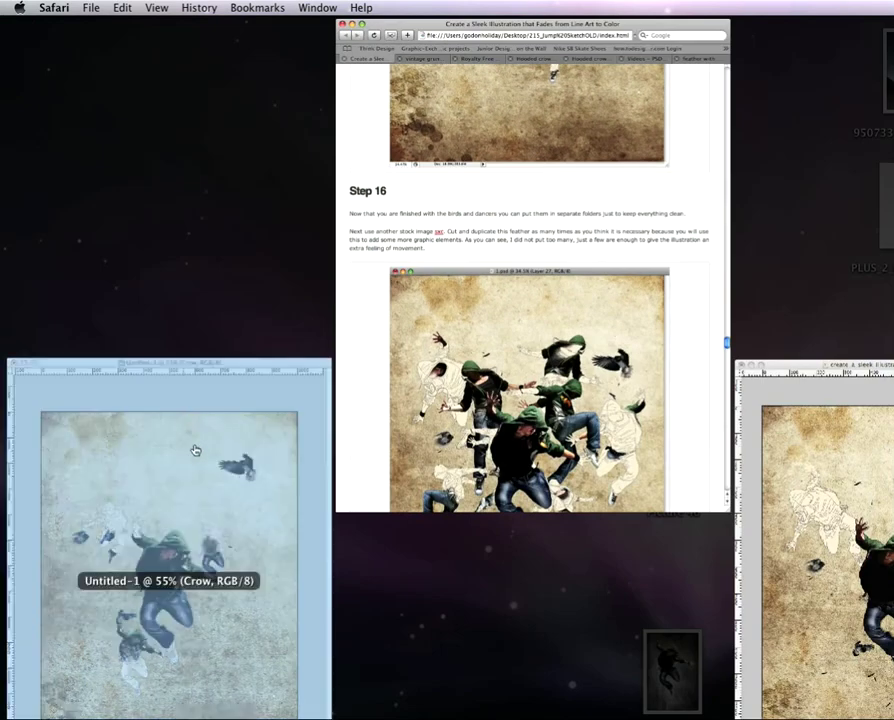
{"action": "left_click", "coordinate": [195, 450]}
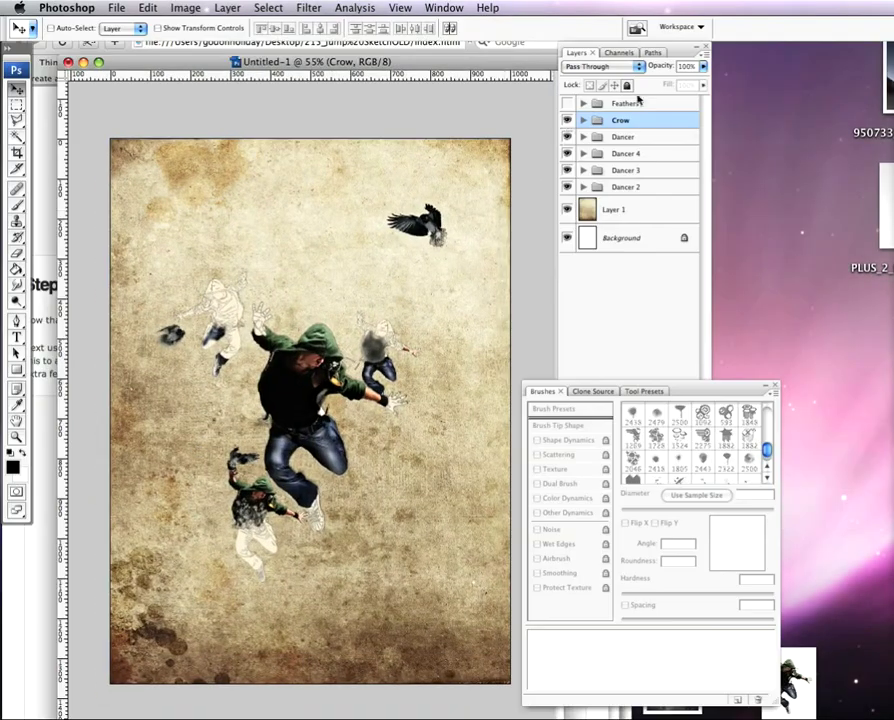
{"action": "left_click", "coordinate": [583, 104]}
{"action": "scroll", "coordinate": [616, 234], "scroll_direction": "down", "scroll_amount": 10}
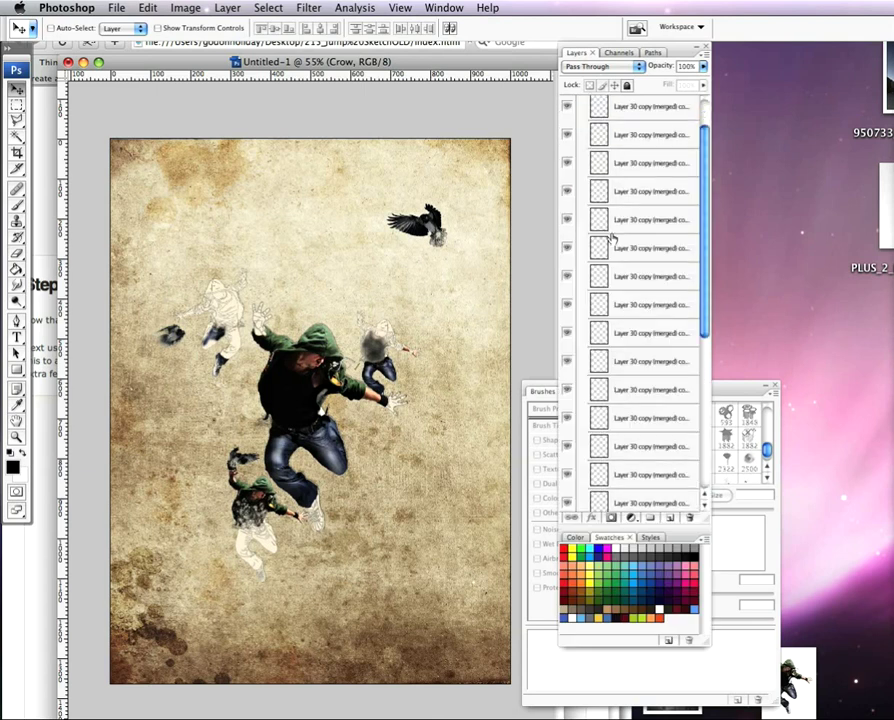
{"action": "scroll", "coordinate": [610, 292], "scroll_direction": "up", "scroll_amount": 10}
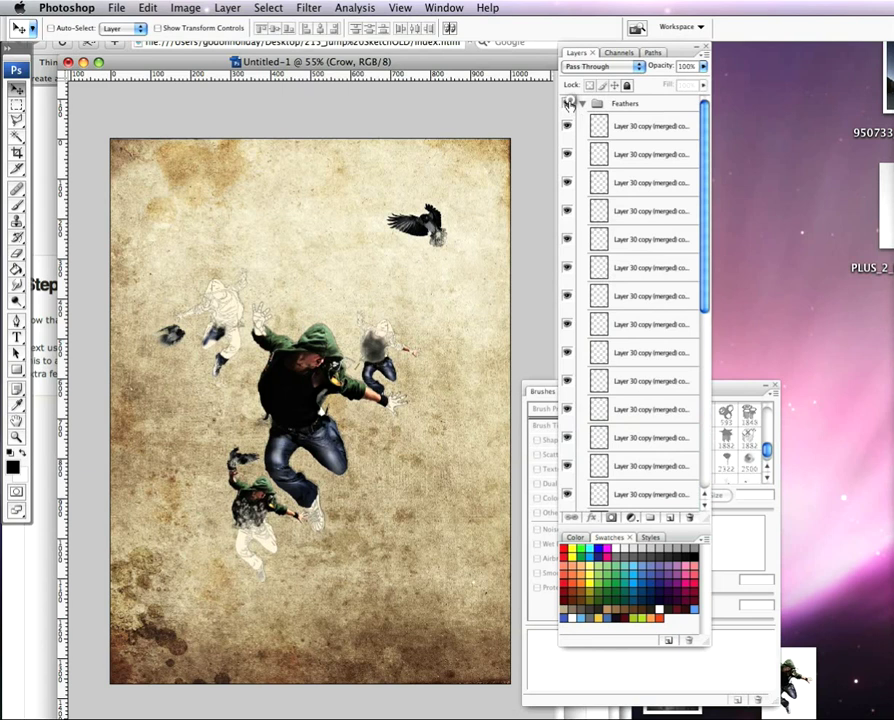
{"action": "left_click", "coordinate": [582, 104]}
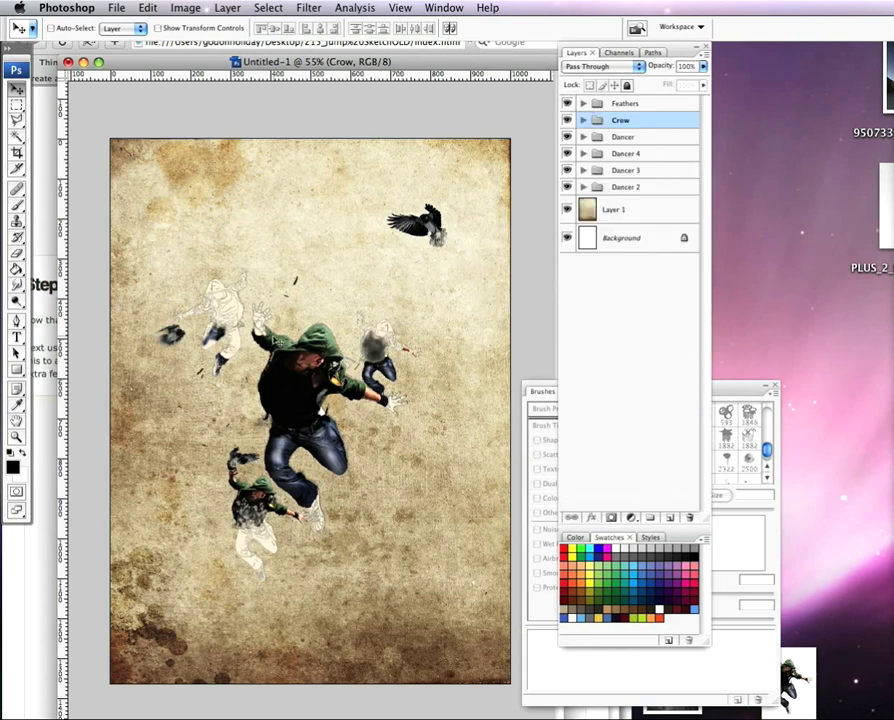
Select the Feathers group and spread its feathers around the dancers and crows
{"action": "scroll", "coordinate": [293, 364], "scroll_direction": "up", "scroll_amount": 5}
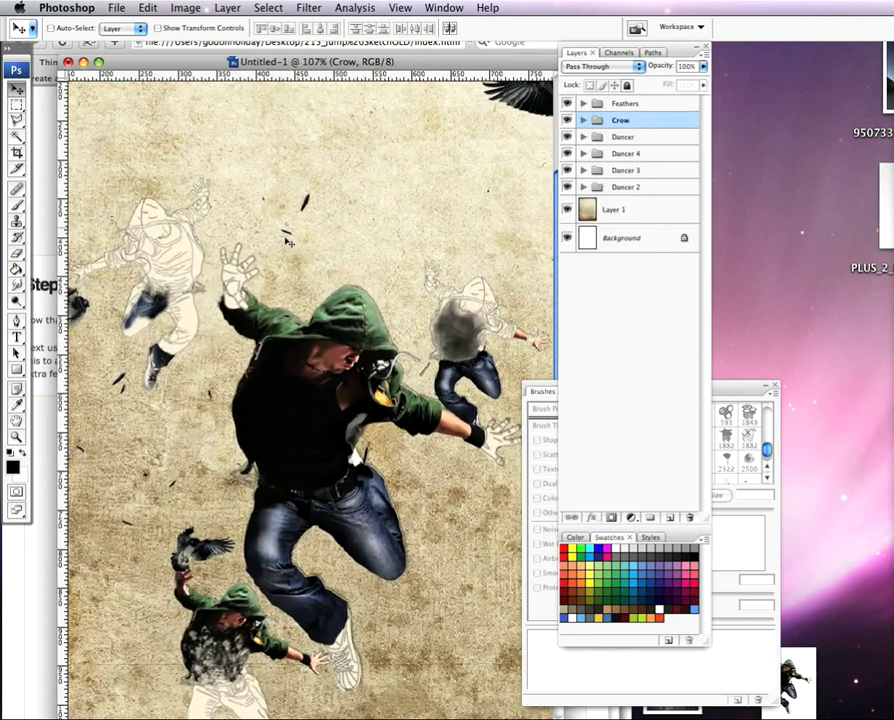
{"action": "scroll", "coordinate": [223, 361], "scroll_direction": "left", "scroll_amount": 5}
{"action": "scroll", "coordinate": [223, 361], "scroll_direction": "down", "scroll_amount": 3}
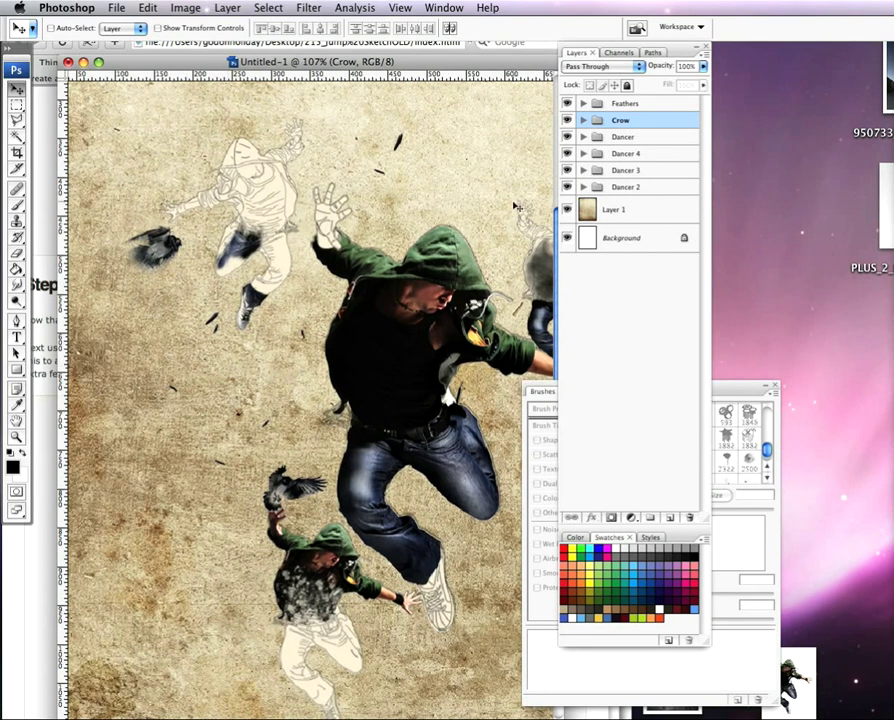
{"action": "left_click", "coordinate": [610, 103]}
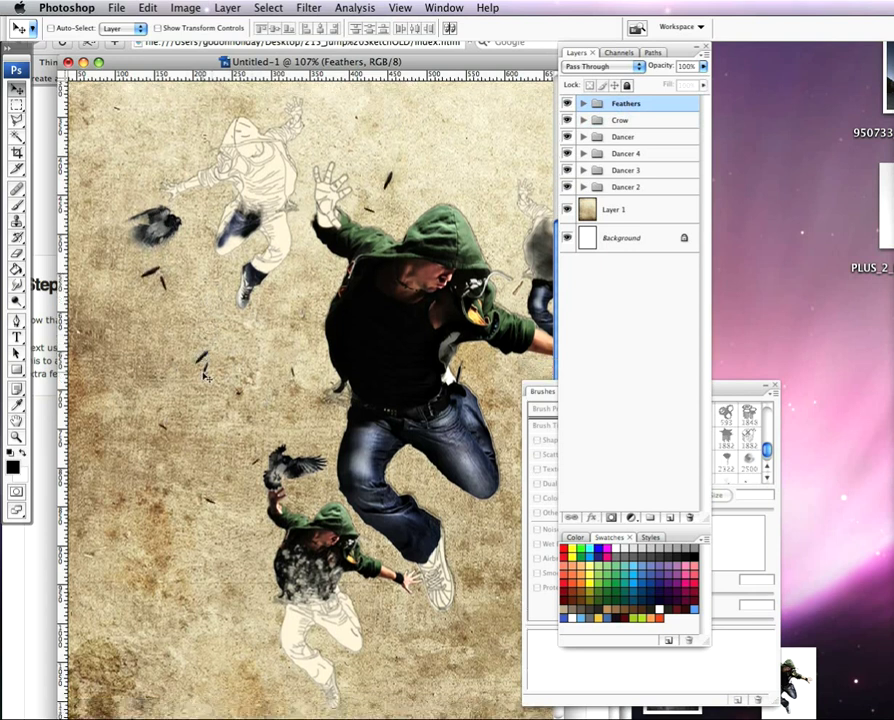
{"action": "scroll", "coordinate": [205, 377], "scroll_direction": "down", "scroll_amount": 3}
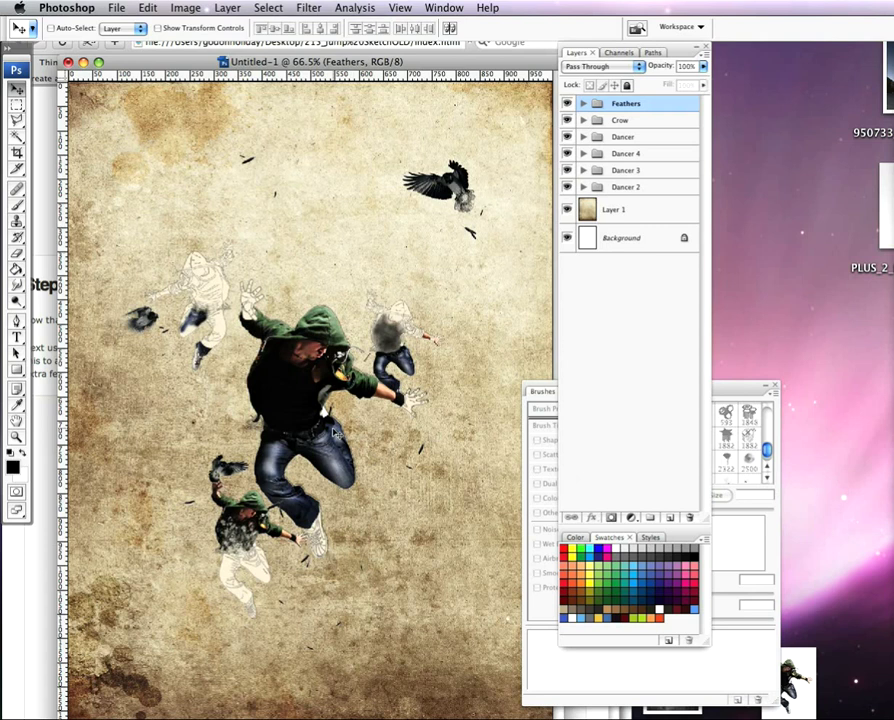
Create a layer group named Circles above Feathers and add a new empty layer inside it
{"action": "left_click", "coordinate": [651, 517]}
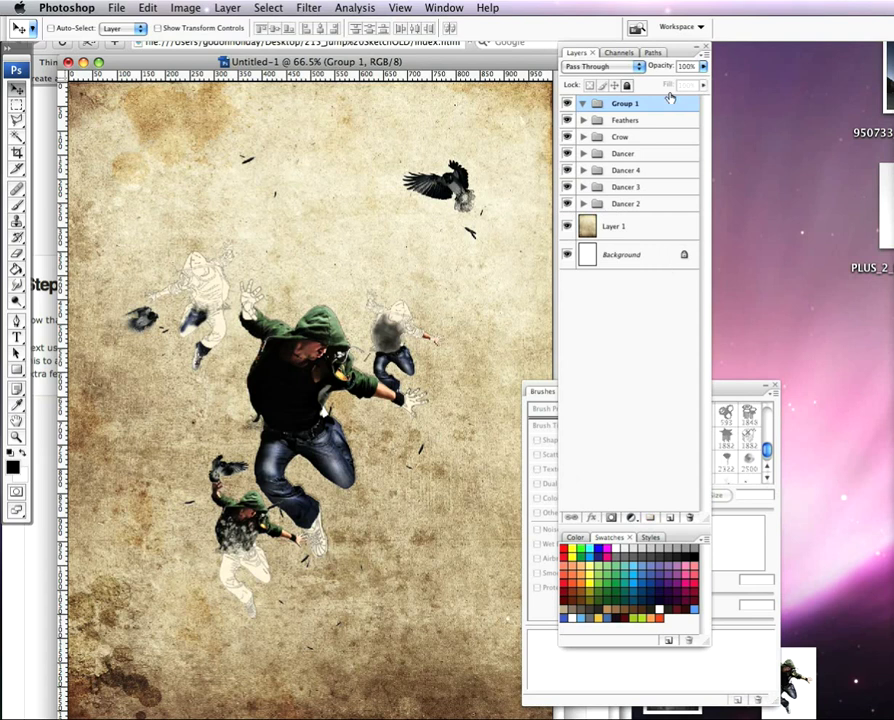
{"action": "double_click", "coordinate": [625, 103]}
{"action": "type", "text": "G"}
{"action": "key", "text": "Return"}
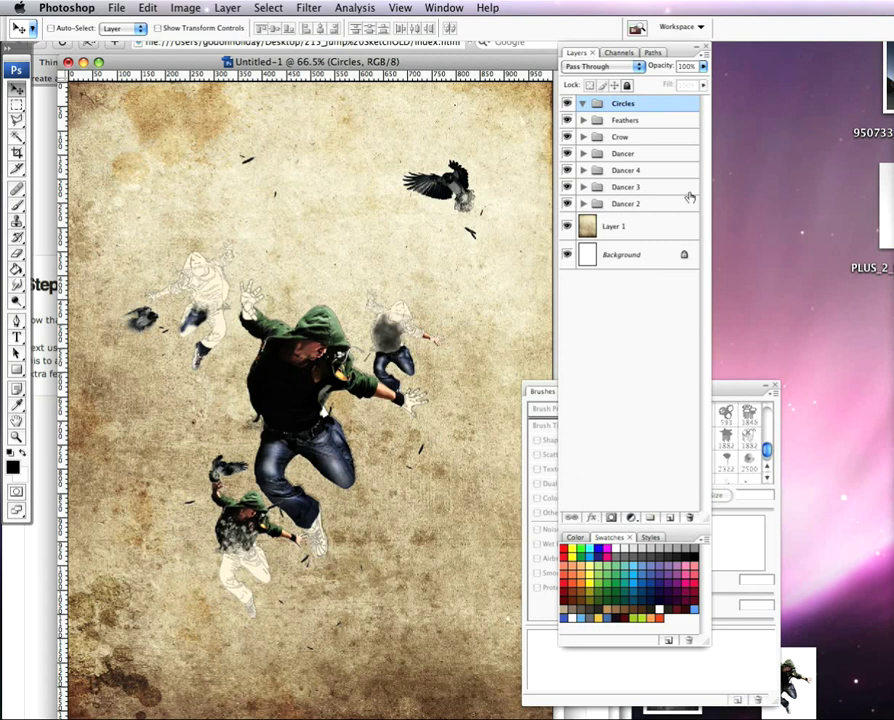
{"action": "left_click", "coordinate": [671, 518]}
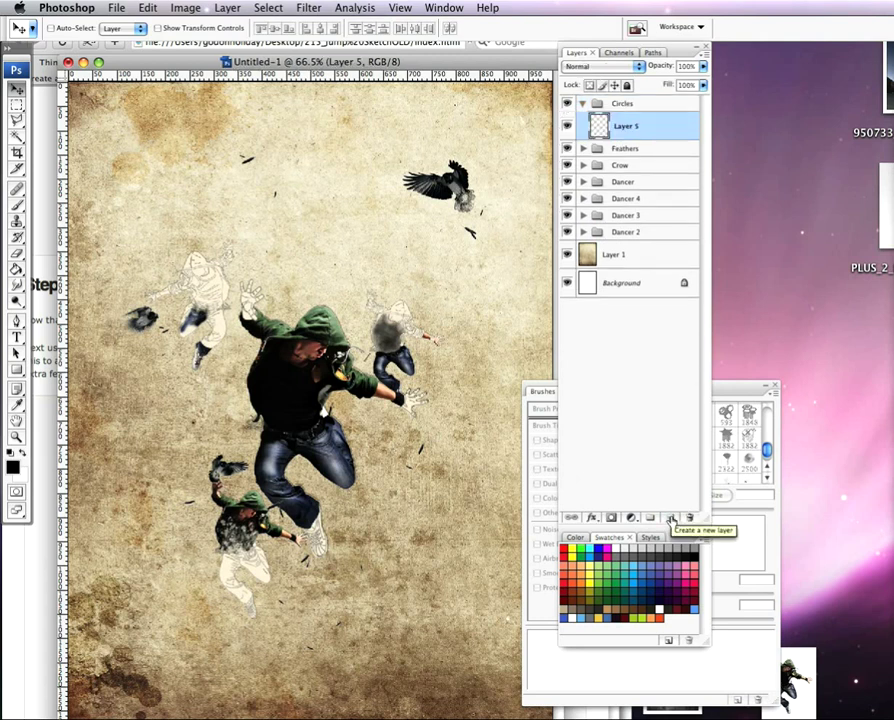
Set the foreground color to the cream tone f8efde
{"action": "left_click", "coordinate": [13, 466]}
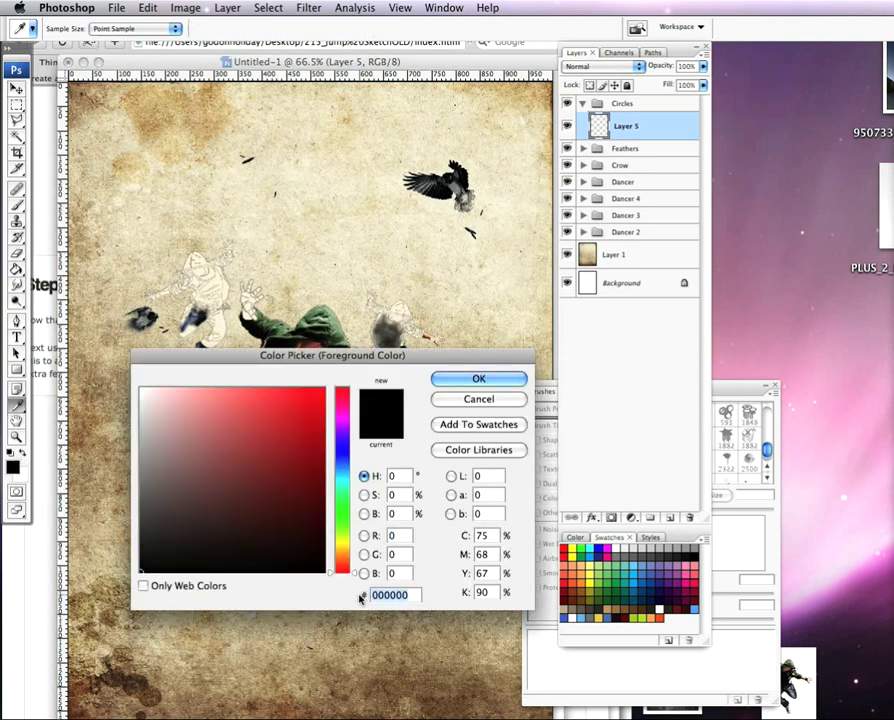
{"action": "type", "text": "f"}
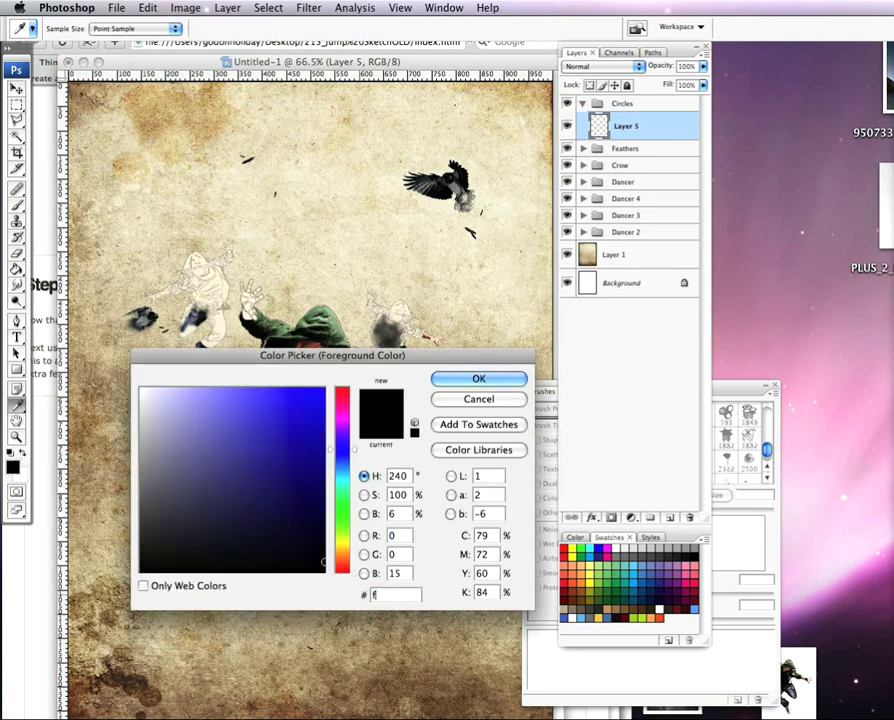
{"action": "type", "text": "8e"}
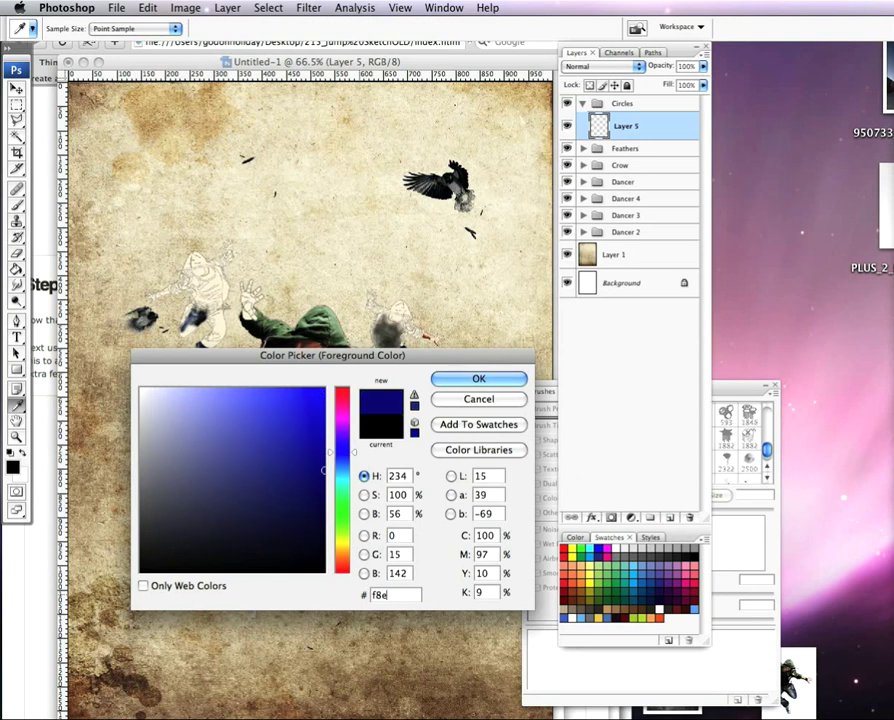
{"action": "type", "text": "fde"}
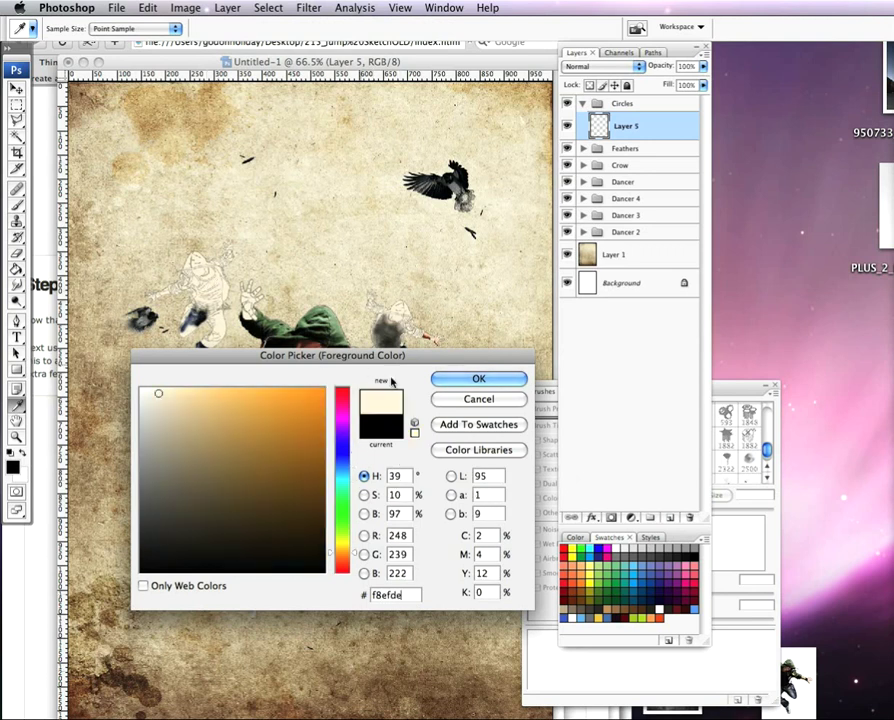
{"action": "left_click", "coordinate": [453, 381]}
{"action": "key", "text": "v"}
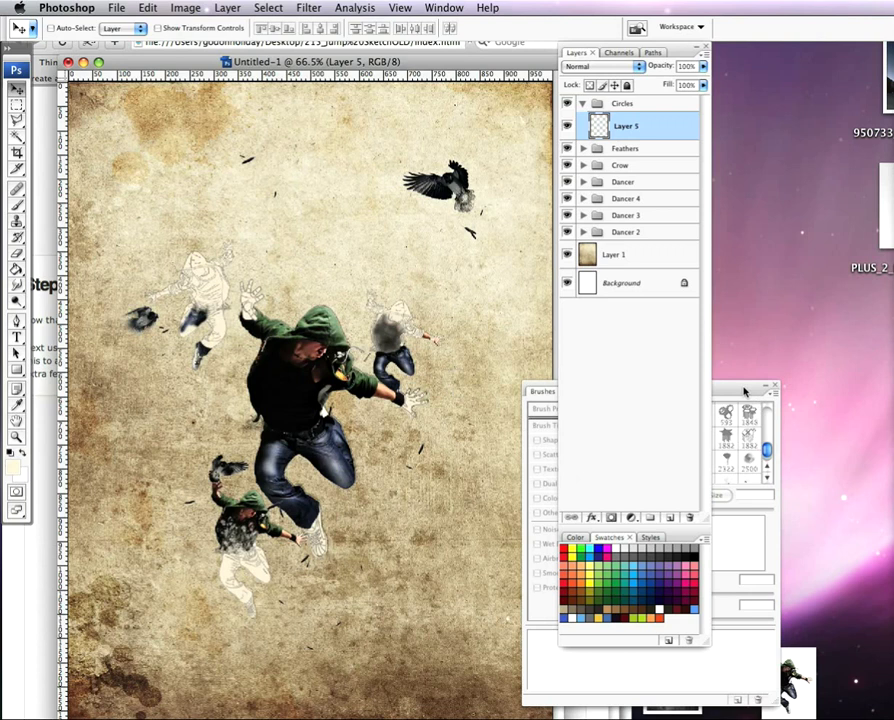
Activate the Brush tool and choose the hard round 1 px brush tip
{"action": "mouse_move", "coordinate": [744, 392]}
{"action": "left_mouse_down"}
{"action": "mouse_move", "coordinate": [420, 275]}
{"action": "mouse_move", "coordinate": [410, 371]}
{"action": "left_mouse_up"}
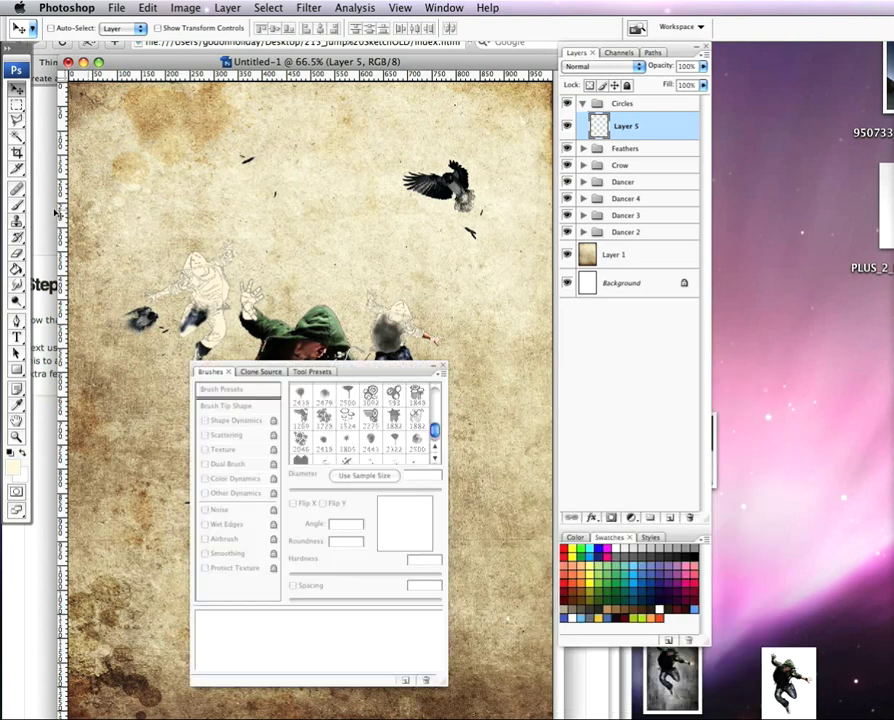
{"action": "left_click", "coordinate": [17, 203]}
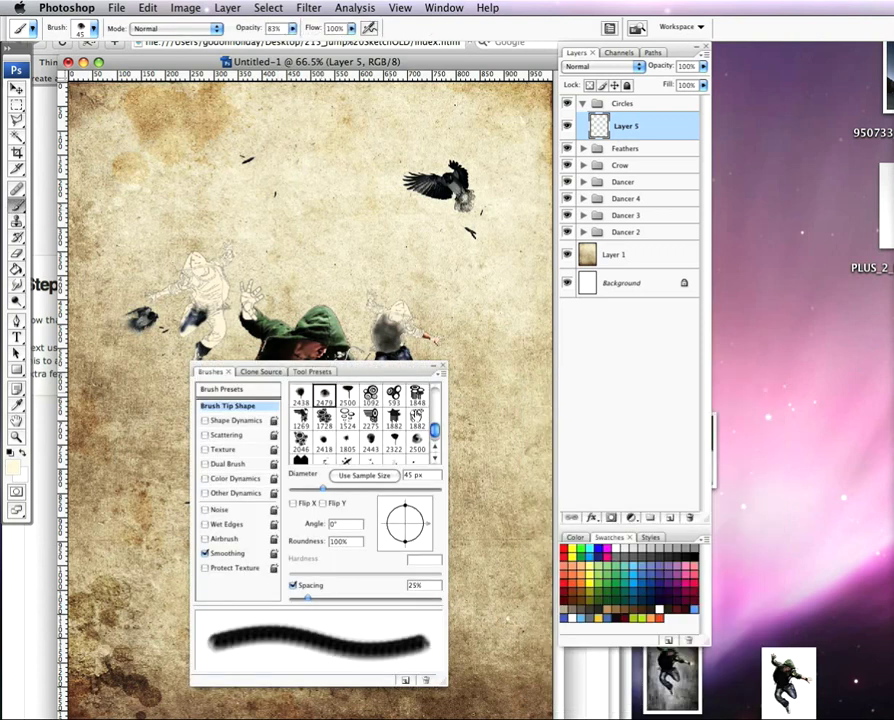
{"action": "left_click_drag", "start_coordinate": [436, 430], "coordinate": [436, 392]}
{"action": "left_click", "coordinate": [303, 395]}
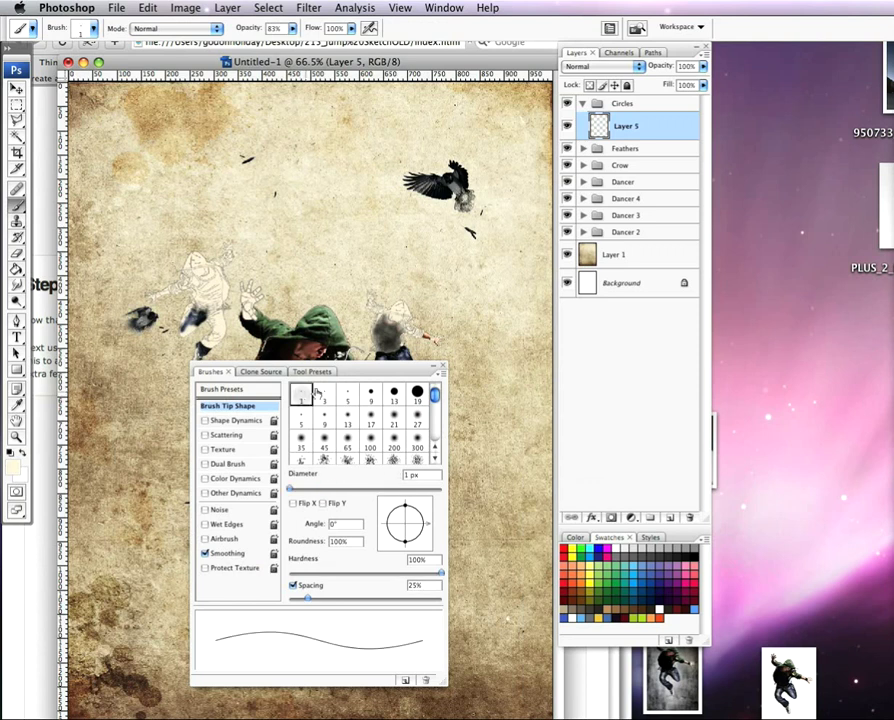
{"action": "left_click_drag", "start_coordinate": [351, 376], "coordinate": [352, 403]}
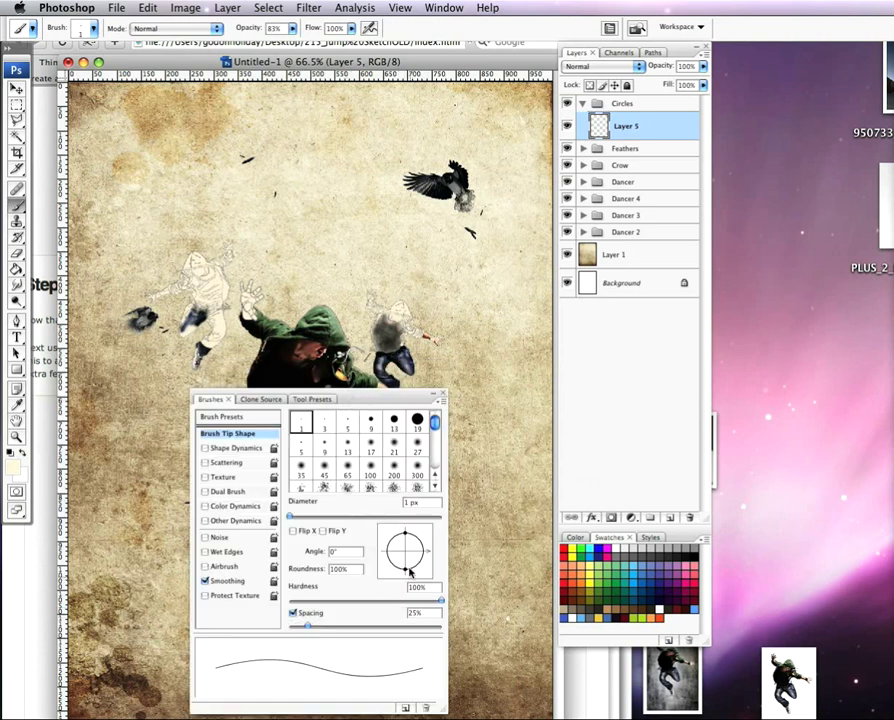
Set the brush tip's diameter to 20 px and its spacing to 189%
{"action": "double_click", "coordinate": [411, 504]}
{"action": "type", "text": "20"}
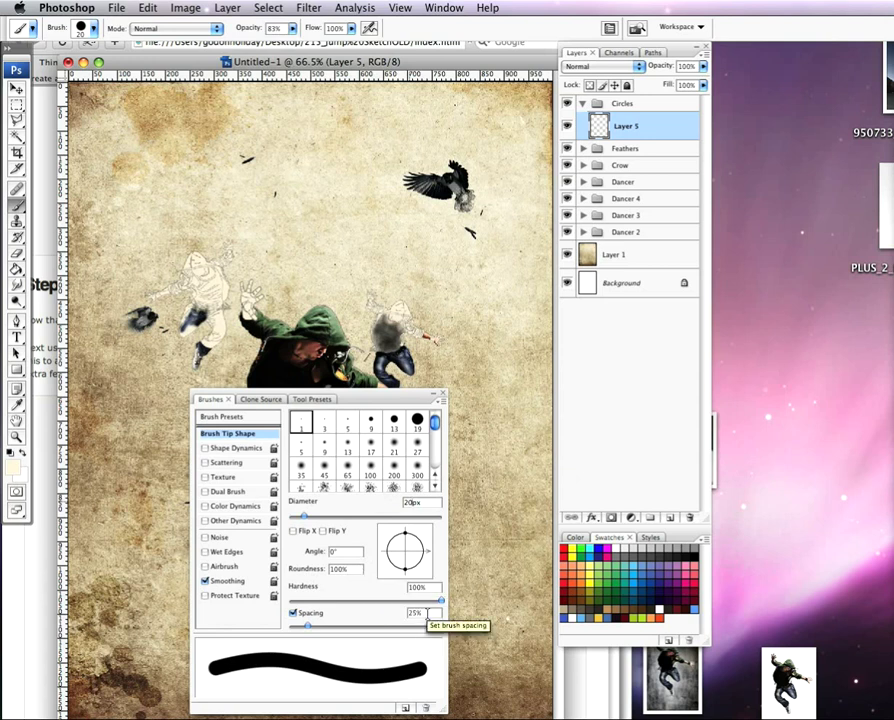
{"action": "left_click", "coordinate": [420, 613]}
{"action": "type", "text": "18"}
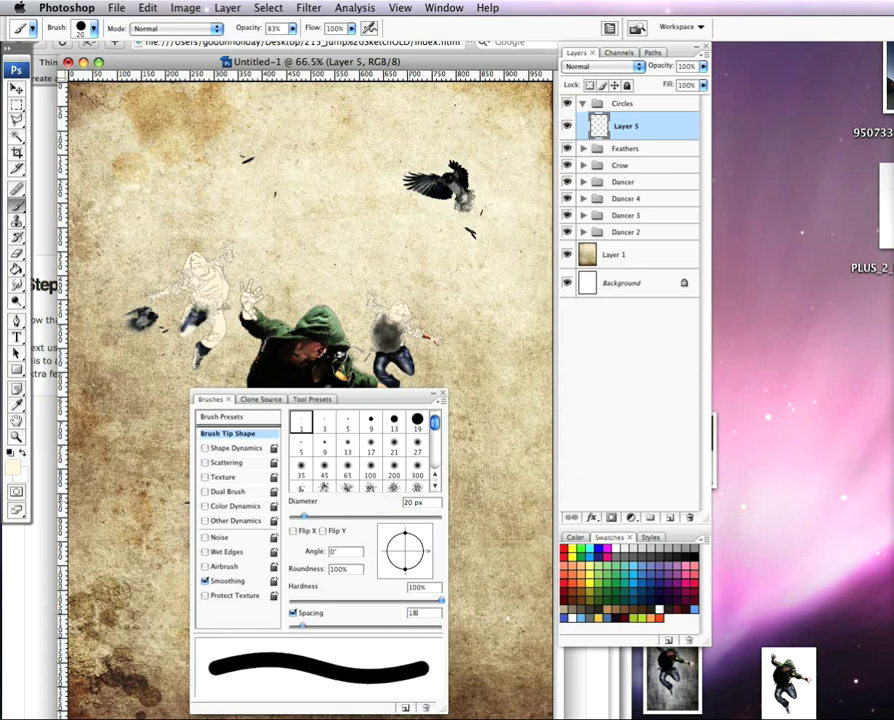
{"action": "type", "text": "9"}
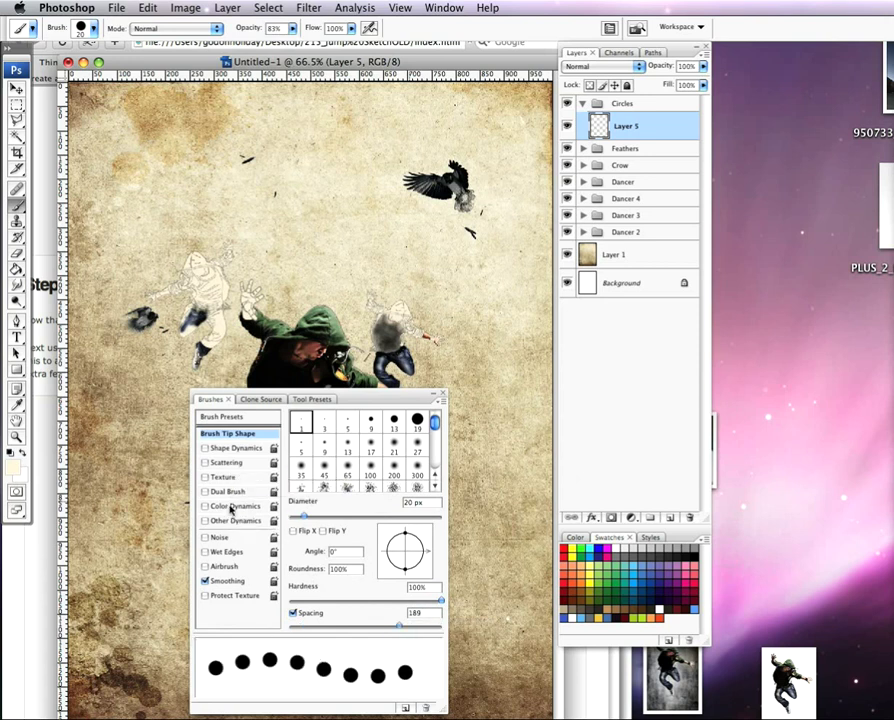
Enable Shape Dynamics with 78% size and 20% angle jitter, and Scattering at 1000% on both axes with count 1 and 100% count jitter
{"action": "left_click", "coordinate": [230, 450]}
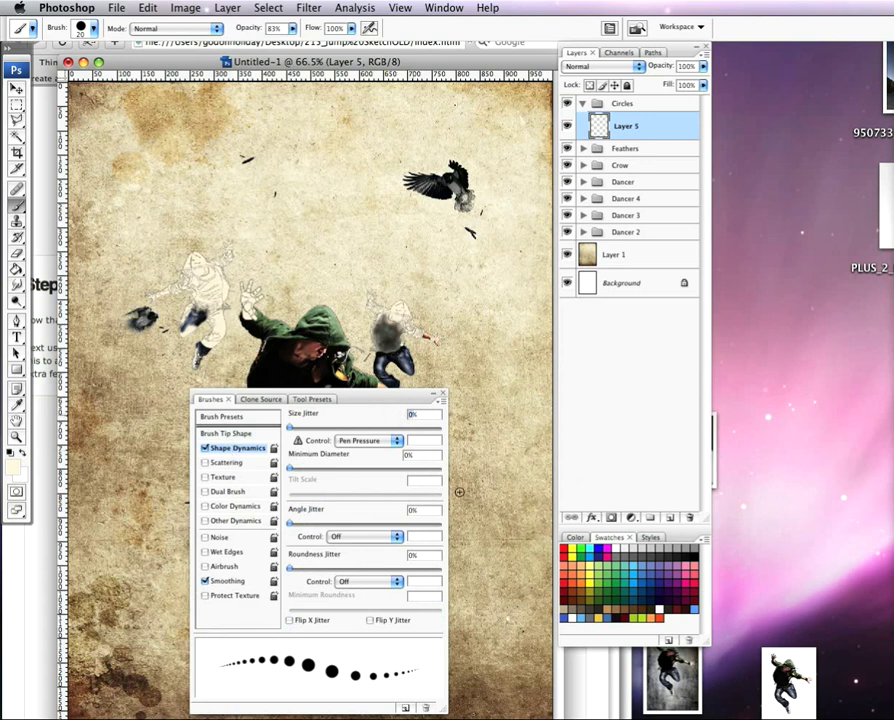
{"action": "type", "text": "78"}
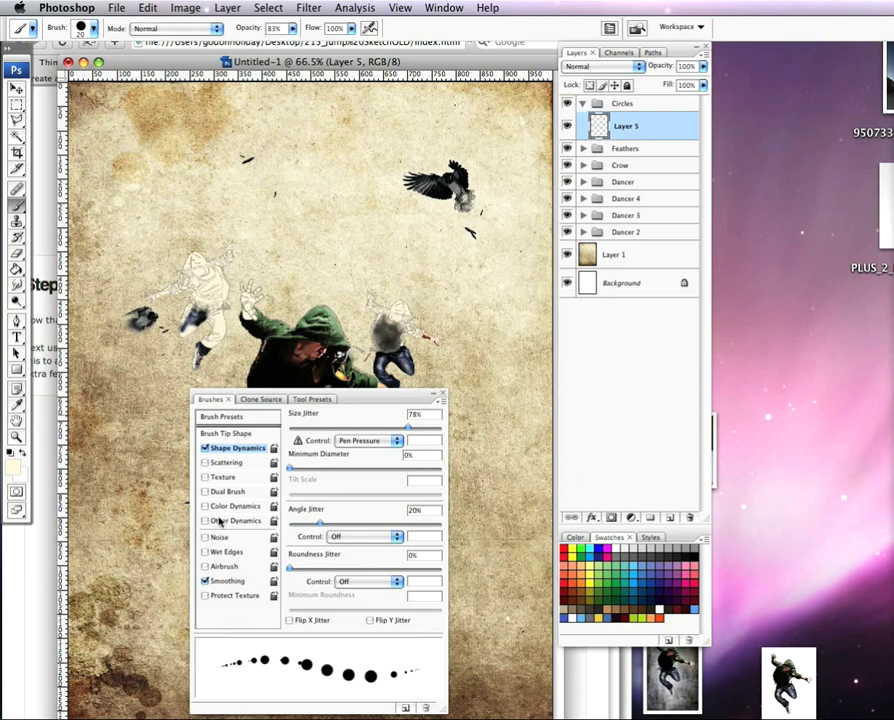
{"action": "left_click", "coordinate": [227, 463]}
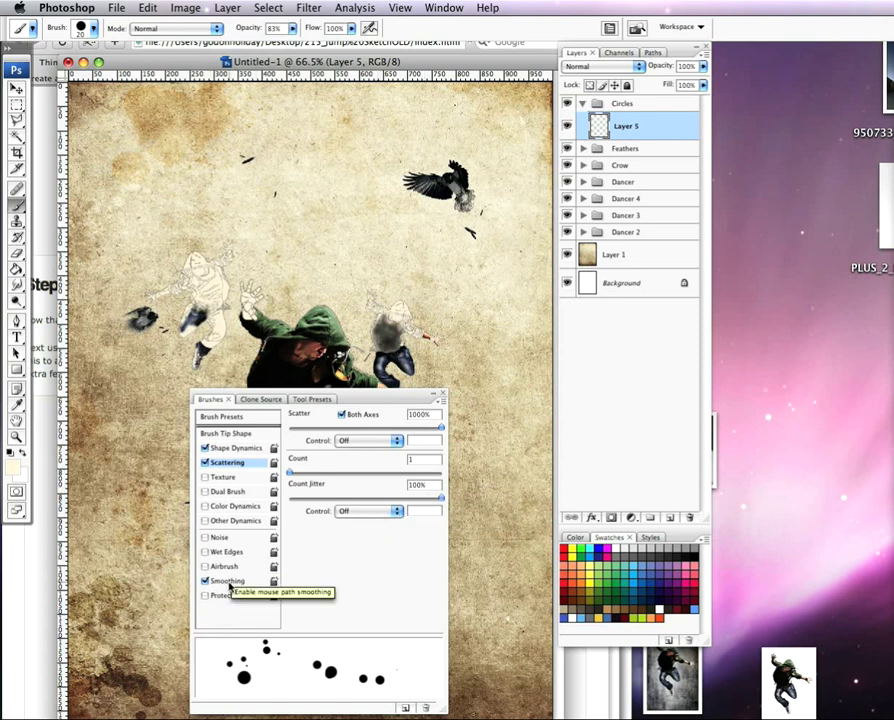
{"action": "left_click_drag", "start_coordinate": [390, 405], "coordinate": [848, 372]}
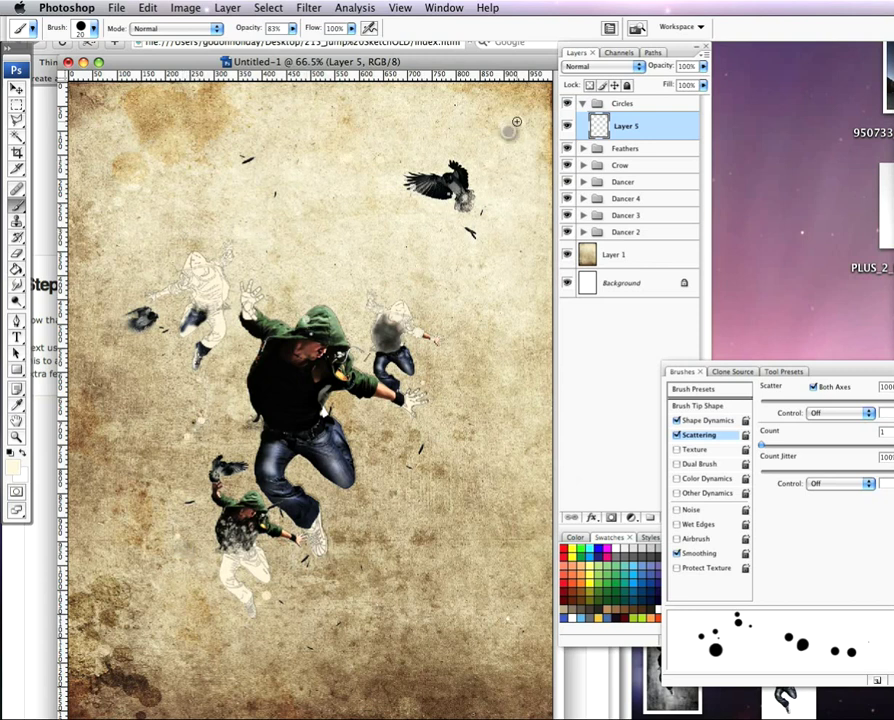
Paint scattered cream circles of varying sizes across the lower and middle areas of the canvas on Layer 5
{"action": "left_click_drag", "start_coordinate": [470, 532], "coordinate": [404, 614]}
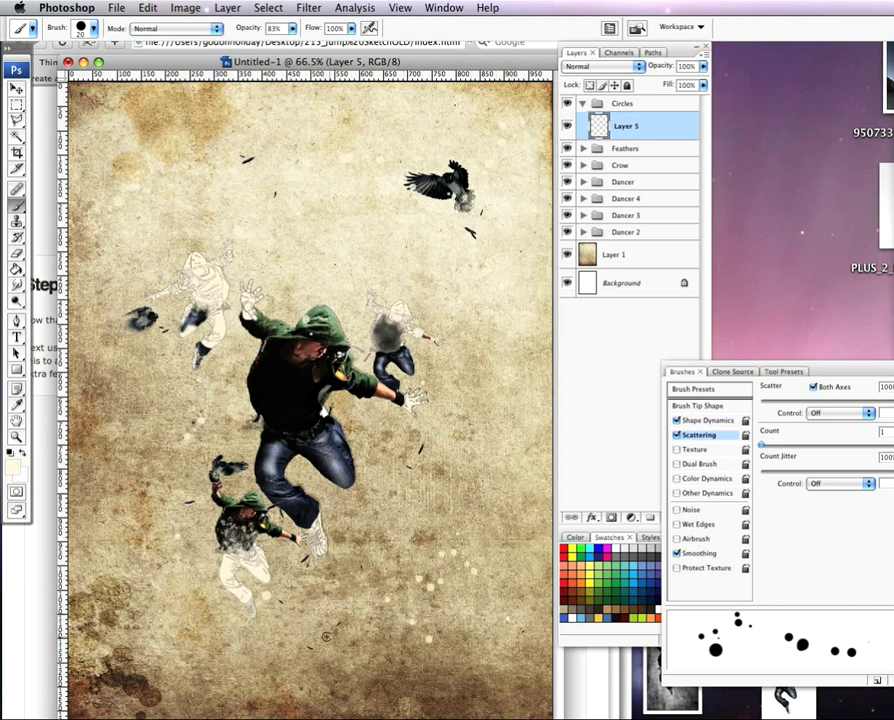
{"action": "left_click_drag", "start_coordinate": [158, 550], "coordinate": [98, 655]}
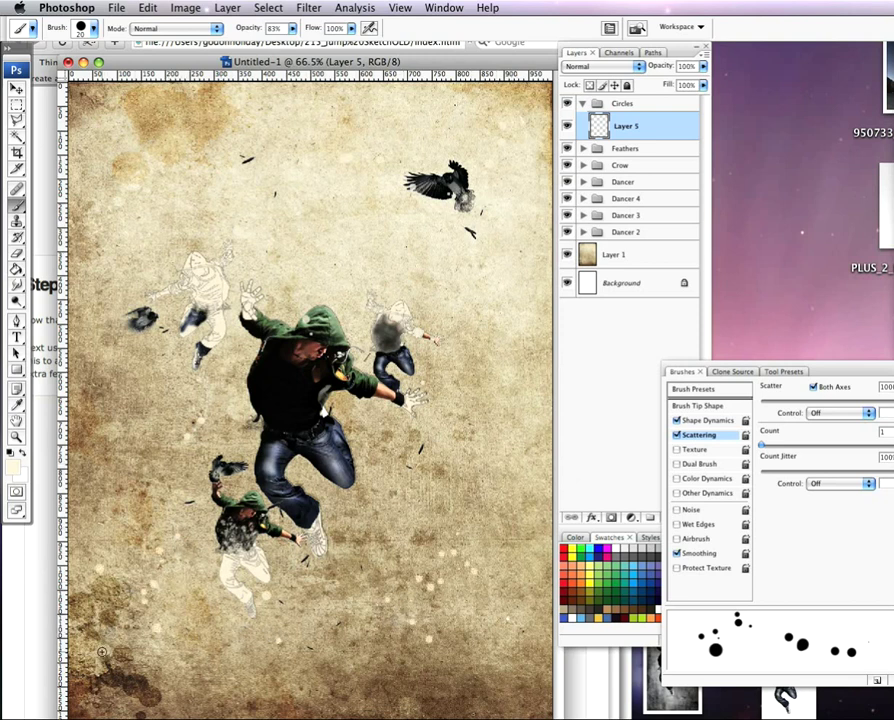
{"action": "left_click_drag", "start_coordinate": [500, 688], "coordinate": [370, 488]}
{"action": "mouse_move", "coordinate": [286, 418]}
{"action": "left_mouse_down"}
{"action": "mouse_move", "coordinate": [204, 439]}
{"action": "mouse_move", "coordinate": [162, 360]}
{"action": "mouse_move", "coordinate": [107, 381]}
{"action": "left_mouse_up"}
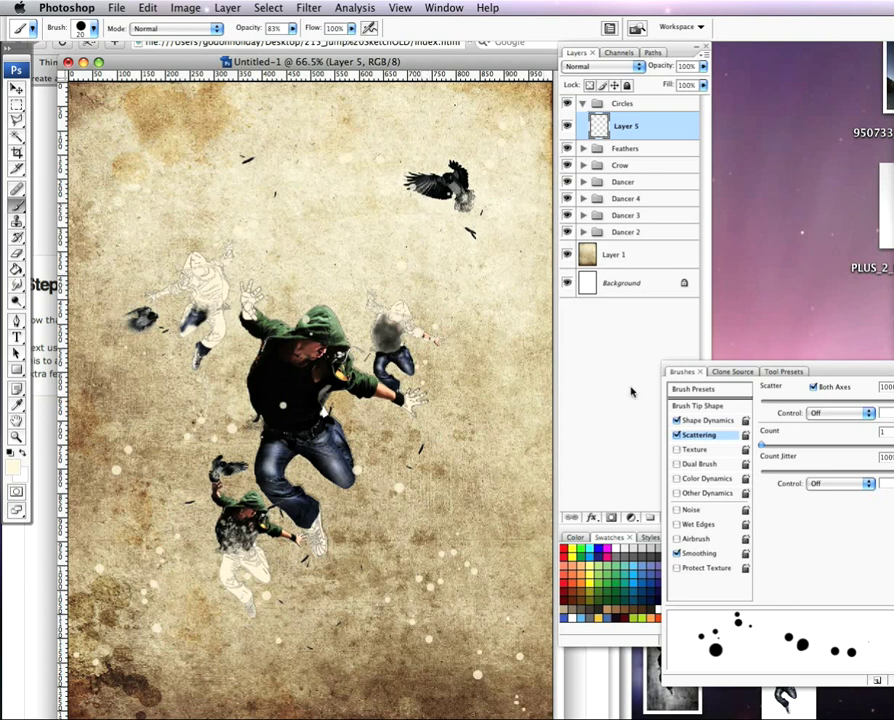
Add a new layer above Layer 5 in the Circles group and load Layer 5's circles as a selection
{"action": "left_click_drag", "start_coordinate": [760, 366], "coordinate": [875, 368]}
{"action": "left_click", "coordinate": [668, 518]}
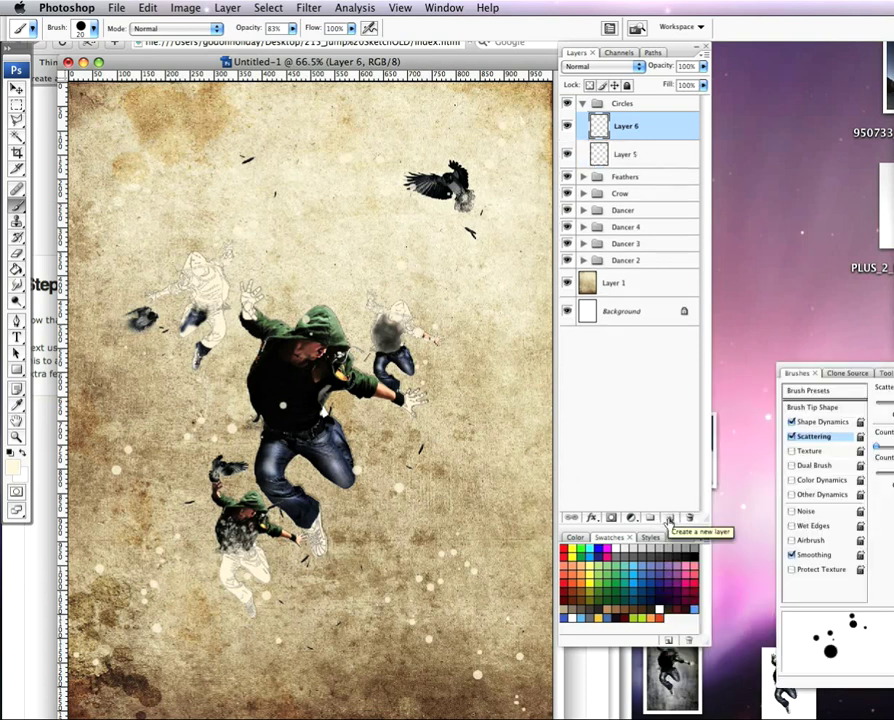
{"action": "left_click", "coordinate": [599, 155], "text": "super"}
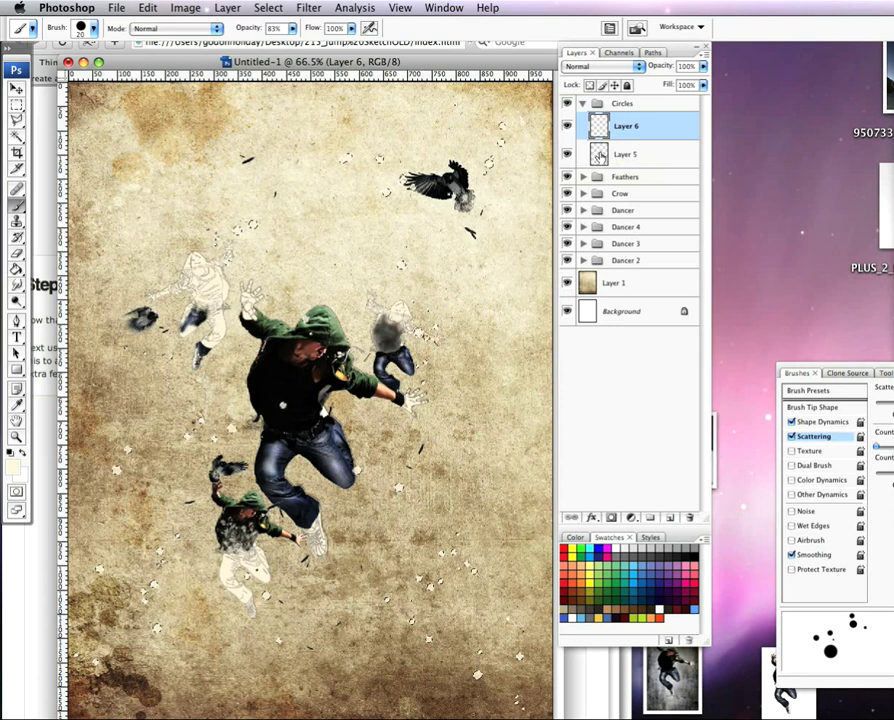
Activate the Lasso tool and reset the foreground color to the default black
{"action": "left_click", "coordinate": [17, 104]}
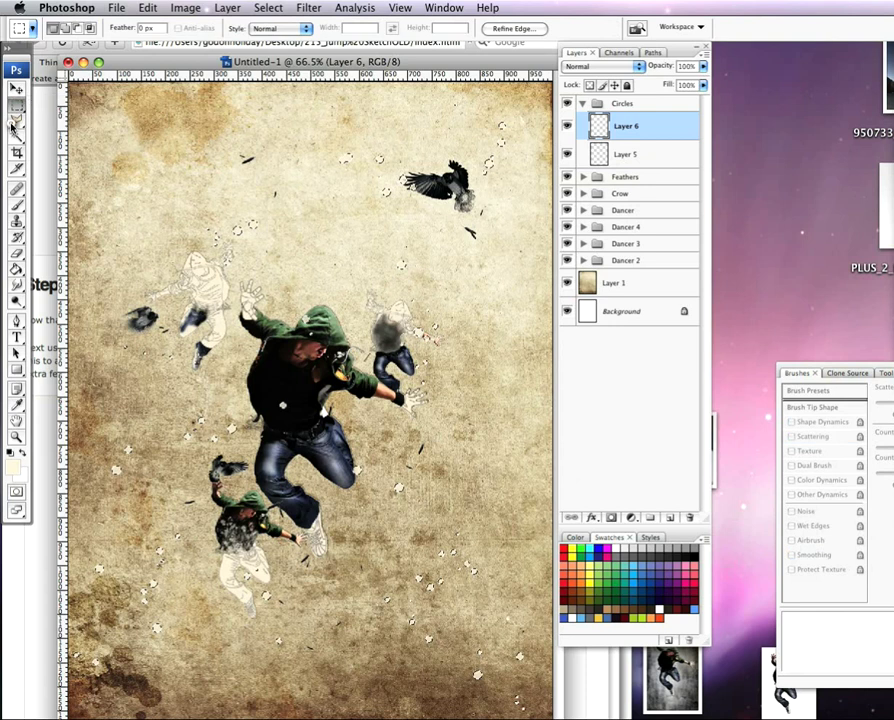
{"action": "left_click", "coordinate": [17, 120]}
{"action": "left_click", "coordinate": [62, 119]}
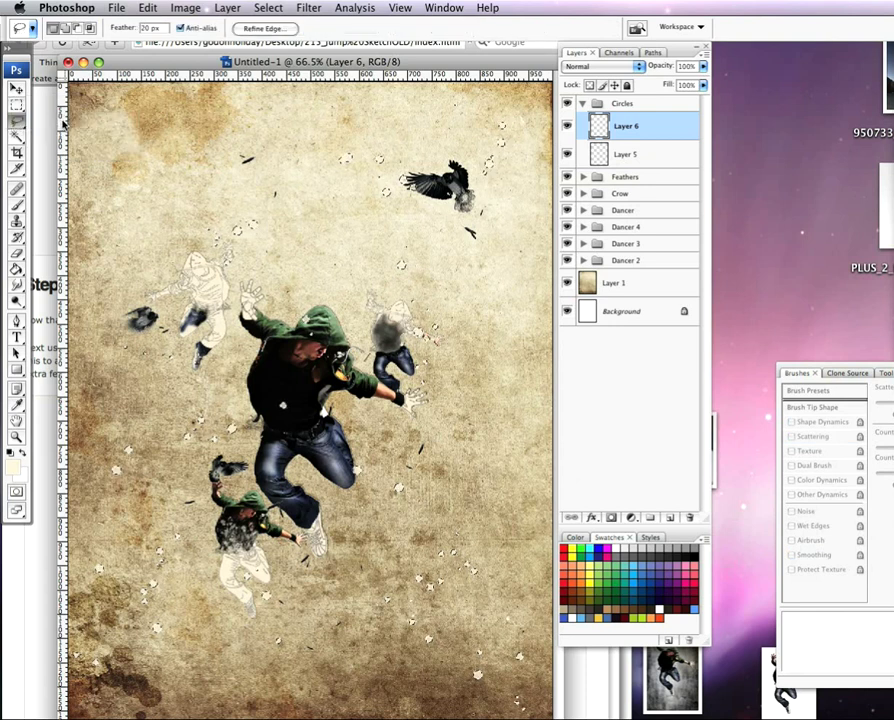
{"action": "right_click", "coordinate": [236, 234]}
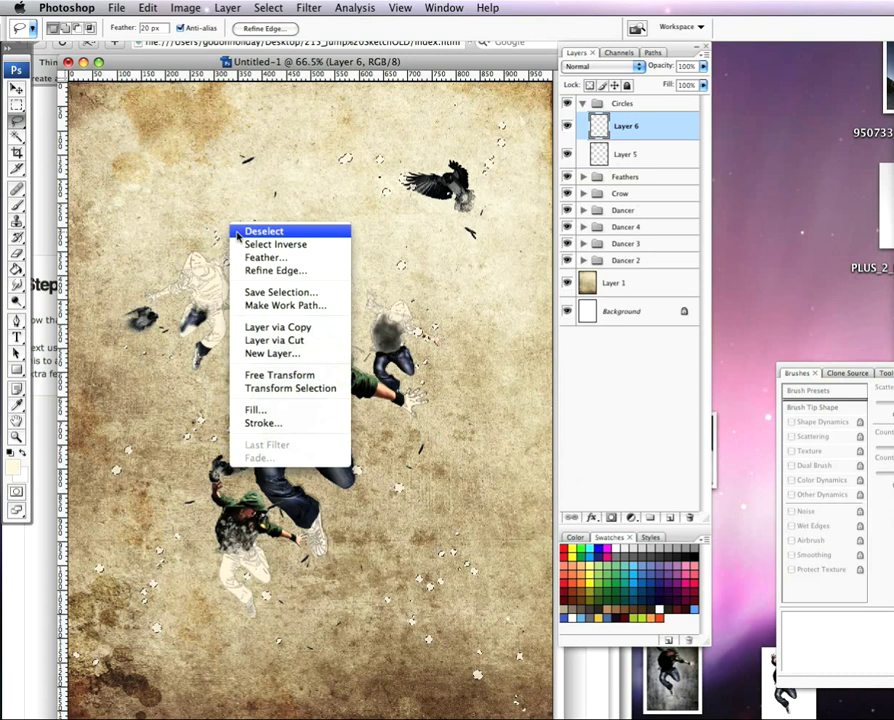
{"action": "left_click", "coordinate": [19, 207]}
{"action": "left_click", "coordinate": [11, 452]}
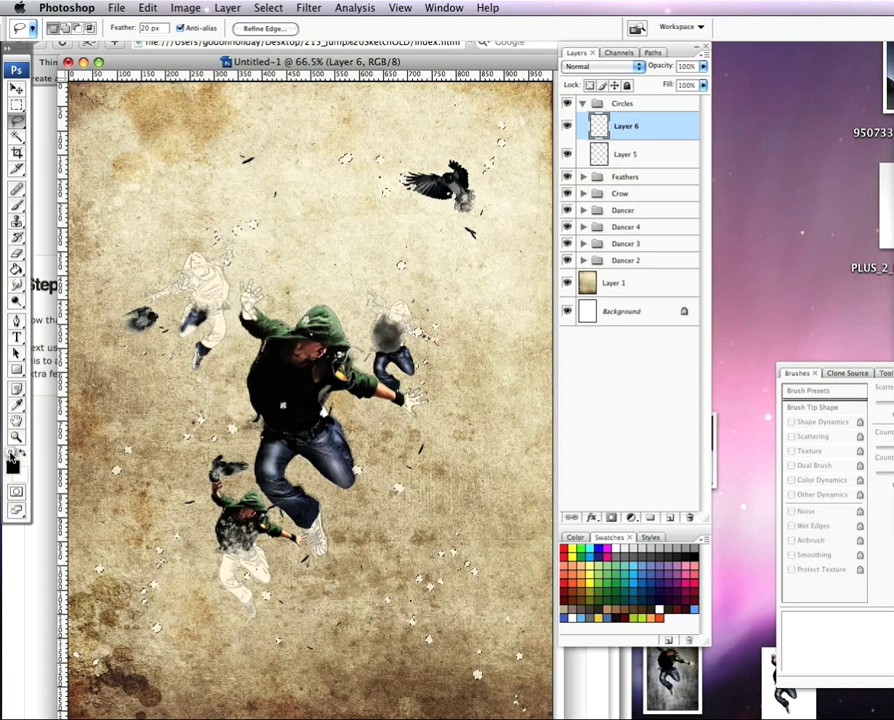
Set the Brush tool's master diameter to 1 px
{"action": "left_click", "coordinate": [17, 204]}
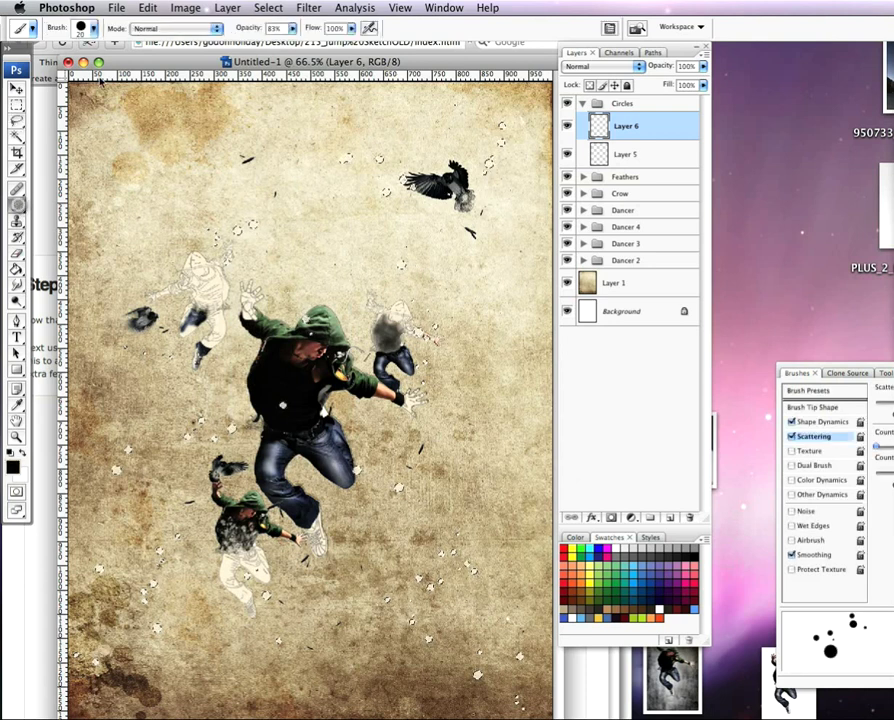
{"action": "left_click", "coordinate": [93, 28]}
{"action": "left_click_drag", "start_coordinate": [28, 67], "coordinate": [16, 67]}
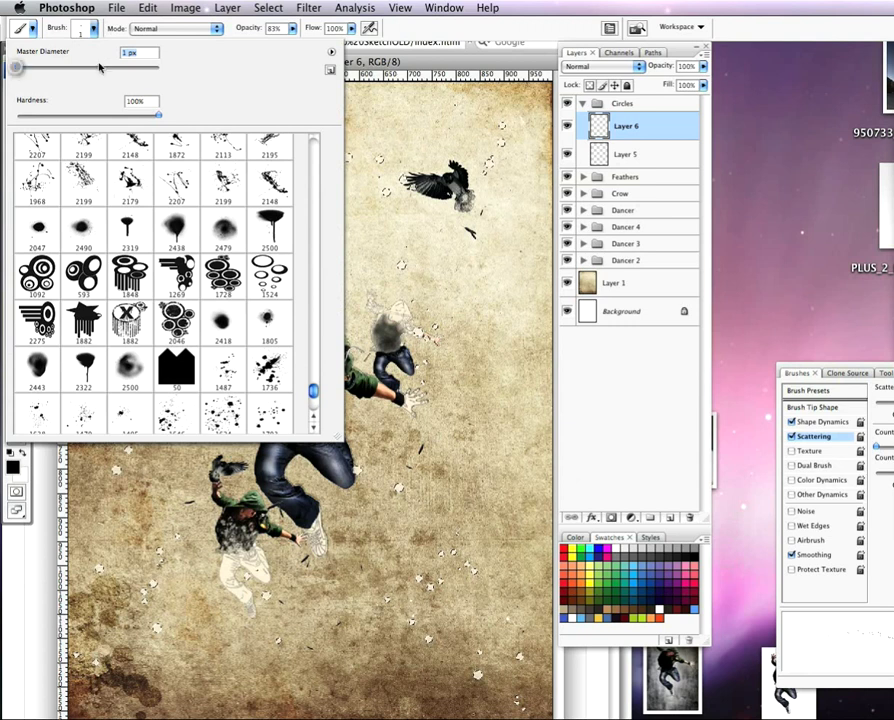
{"action": "key", "text": "Return"}
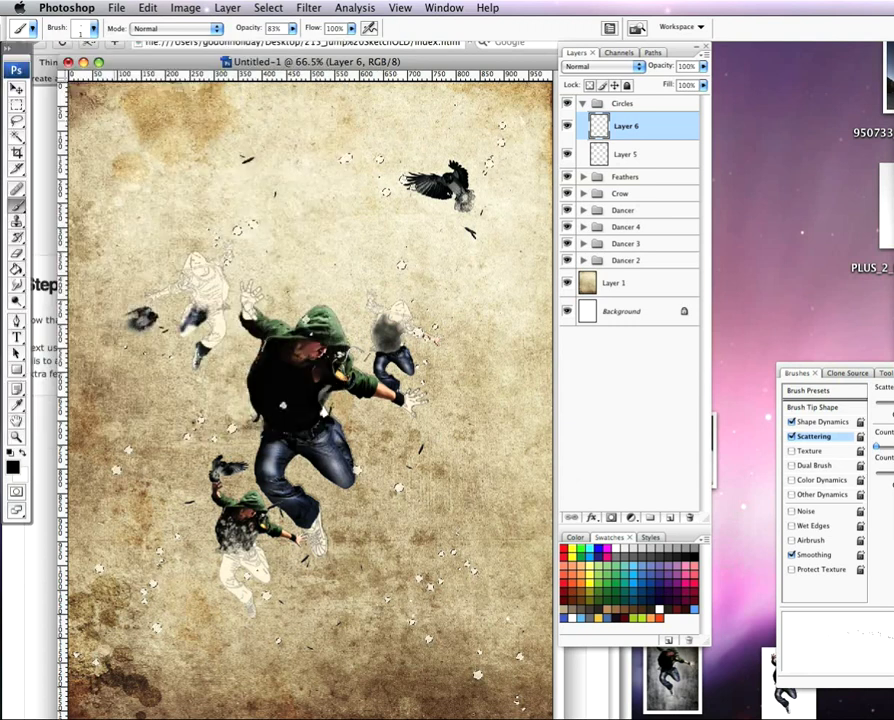
Try outlining the selected circles with a 1 px black centered stroke on Layer 6 and clear the selection
{"action": "key", "text": "l"}
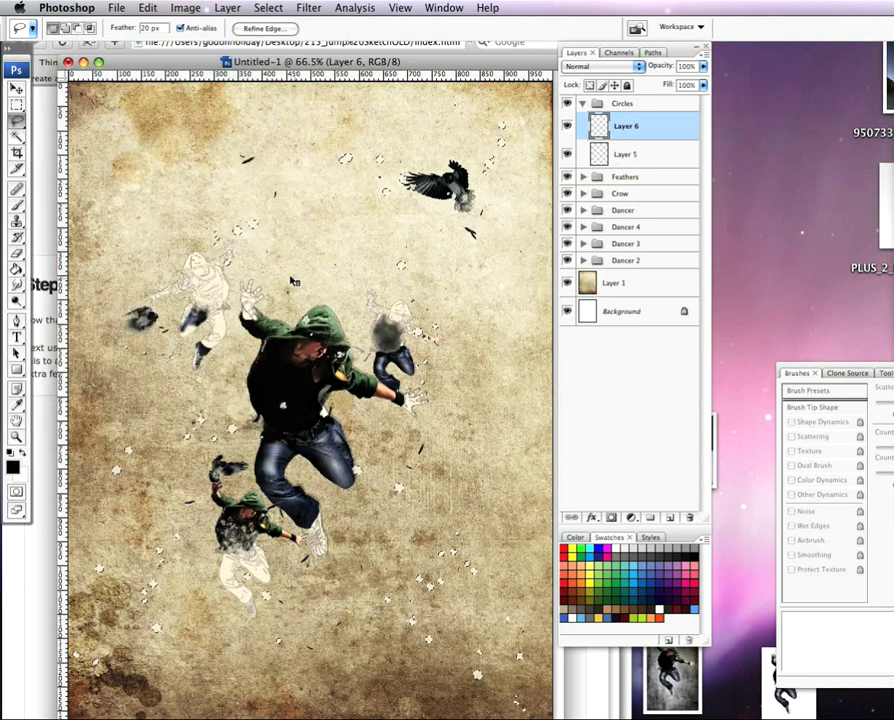
{"action": "right_click", "coordinate": [236, 226]}
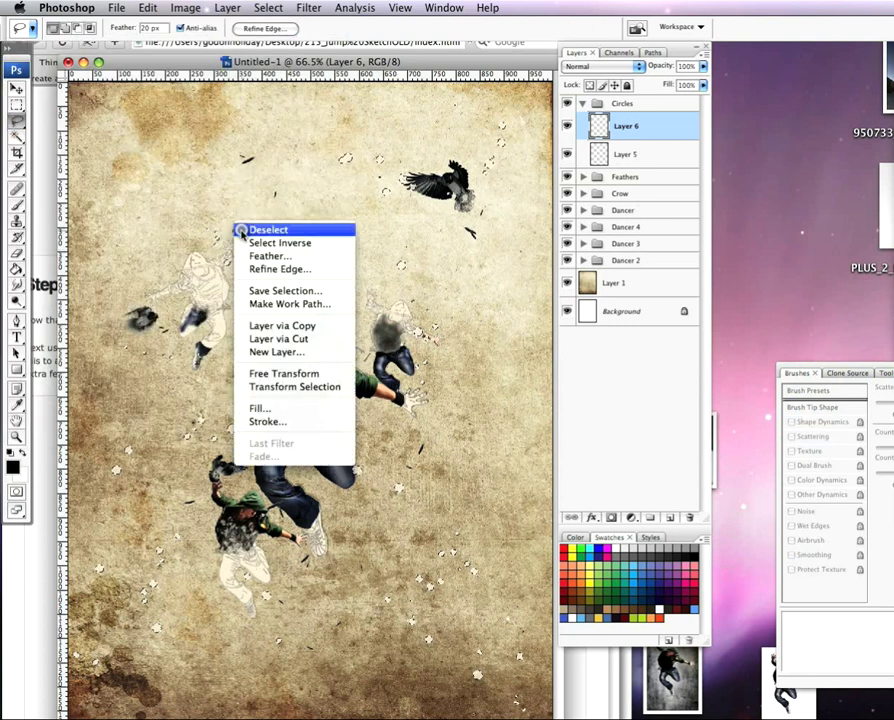
{"action": "left_click", "coordinate": [285, 422]}
{"action": "mouse_move", "coordinate": [649, 226]}
{"action": "left_mouse_down"}
{"action": "mouse_move", "coordinate": [613, 258]}
{"action": "mouse_move", "coordinate": [382, 338]}
{"action": "left_mouse_up"}
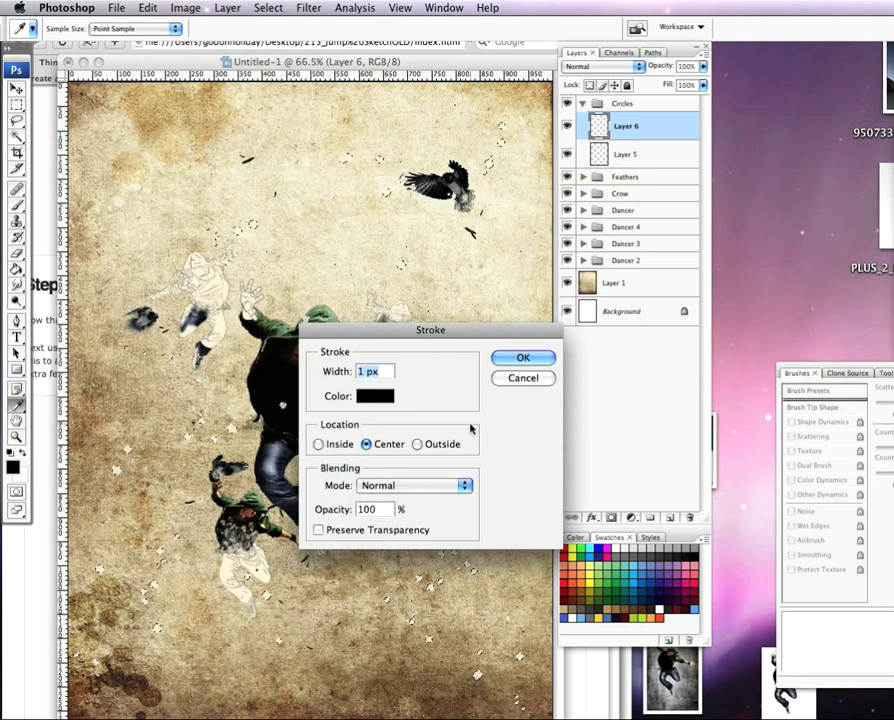
{"action": "left_click", "coordinate": [520, 357]}
{"action": "key", "text": "l"}
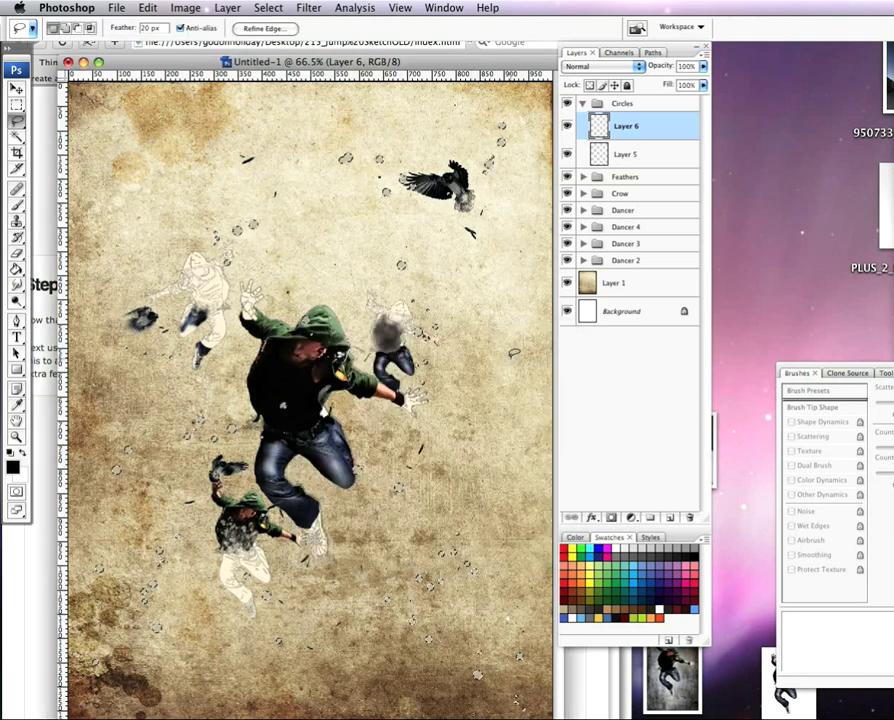
{"action": "key", "text": "super+d"}
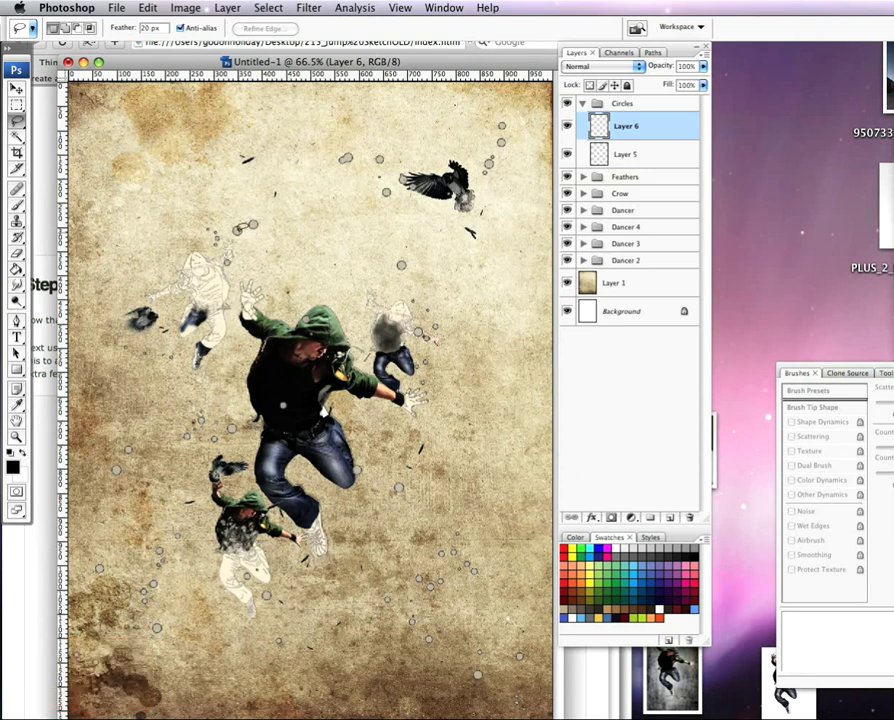
Undo the deselection and the stroke on the circles
{"action": "key", "text": "super+alt+z"}
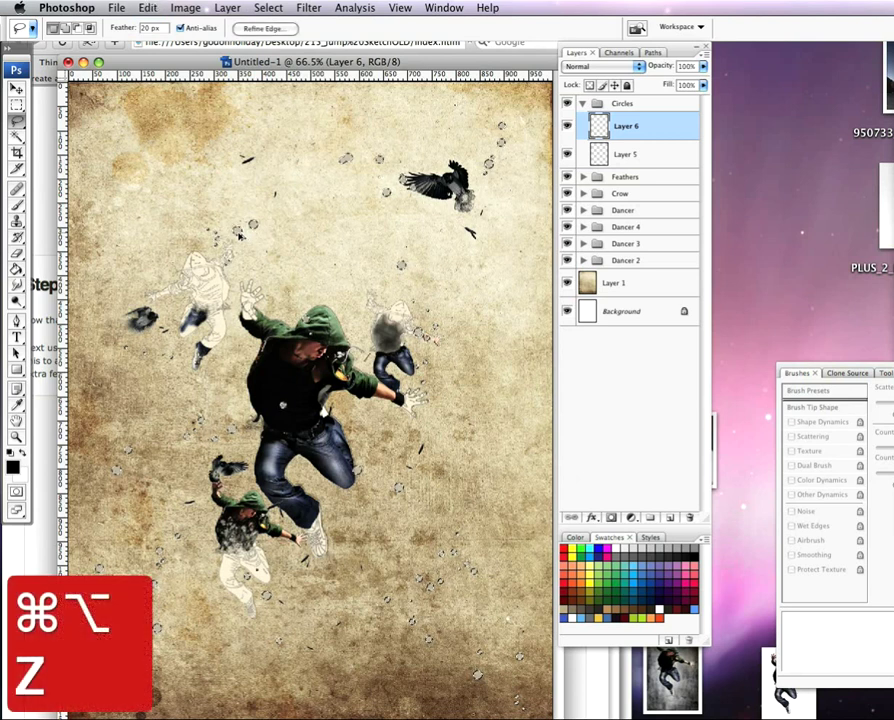
{"action": "key", "text": "super+alt+z"}
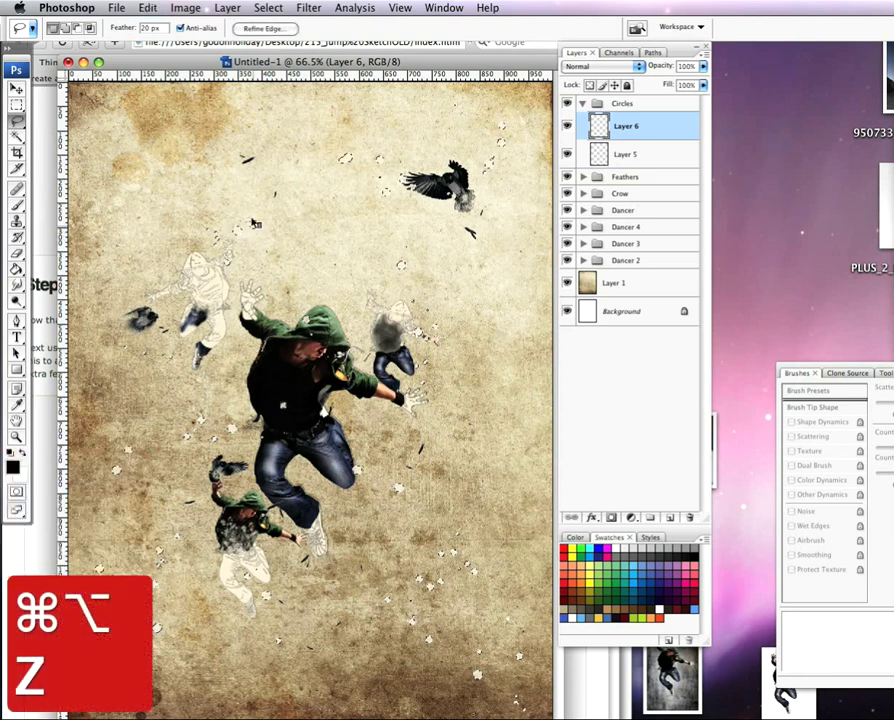
Stroke the circle selection on Layer 6 with 1 px black, centered, Normal mode at 100% opacity, and deselect
{"action": "right_click", "coordinate": [240, 236]}
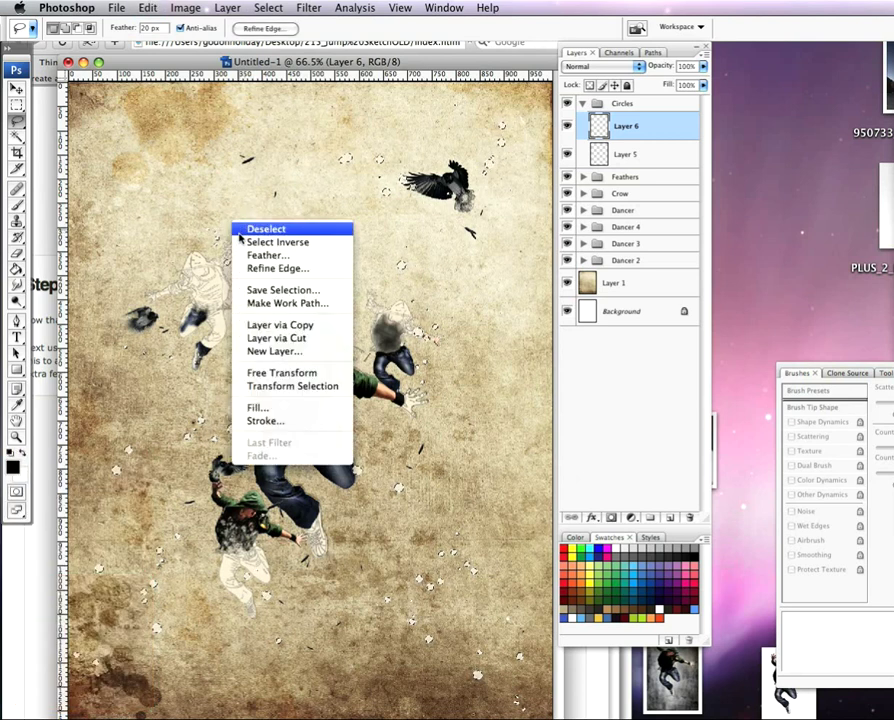
{"action": "left_click", "coordinate": [283, 422]}
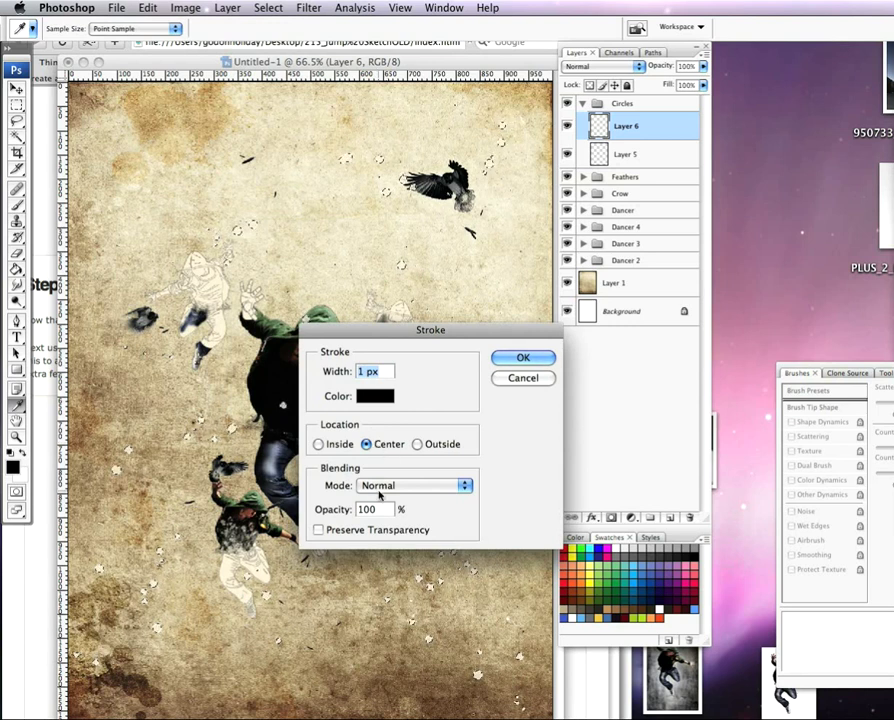
{"action": "left_click", "coordinate": [523, 358]}
{"action": "key", "text": "l"}
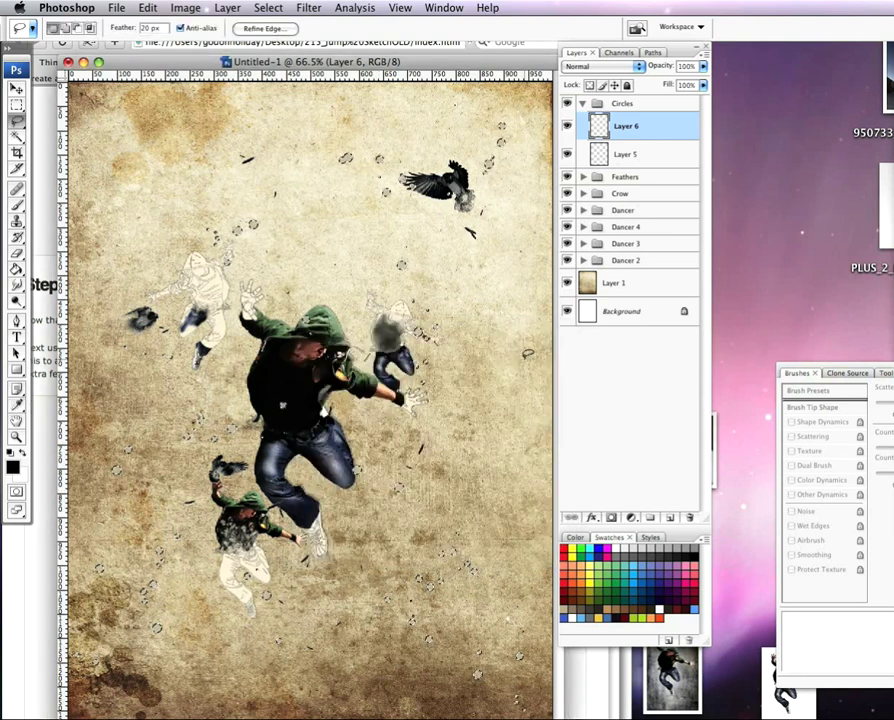
{"action": "key", "text": "super+d"}
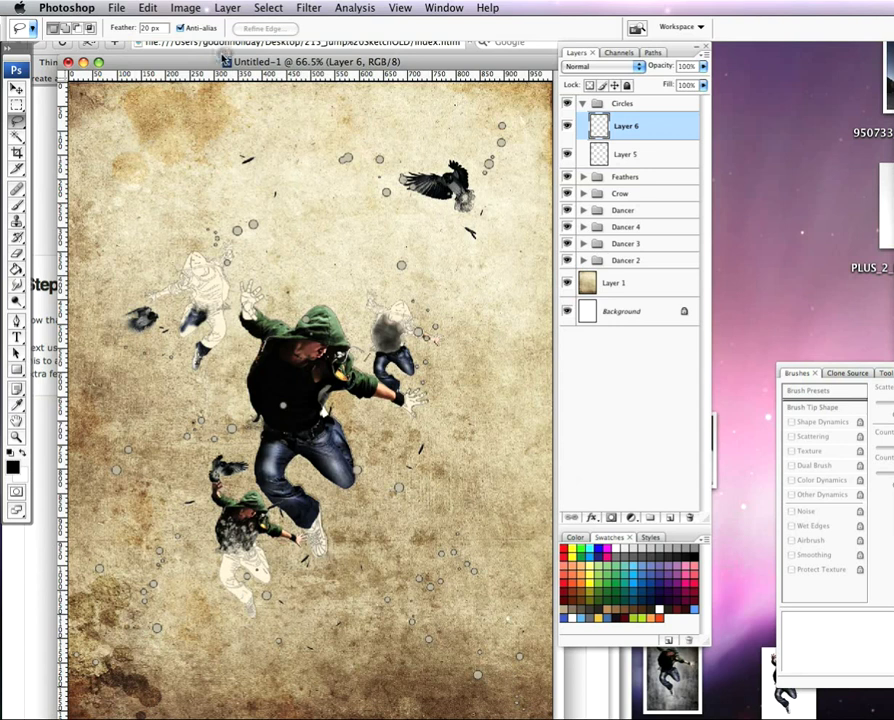
Add a new layer above Layer 6 in the Circles group and set the foreground color to green 8bb687
{"action": "left_click_drag", "start_coordinate": [207, 64], "coordinate": [200, 52]}
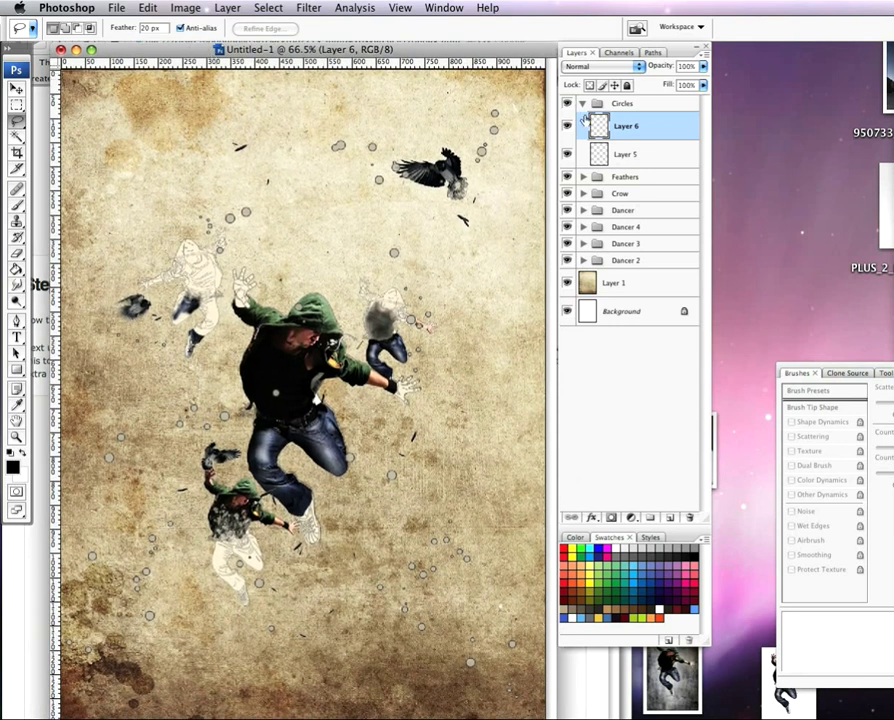
{"action": "left_click", "coordinate": [670, 519]}
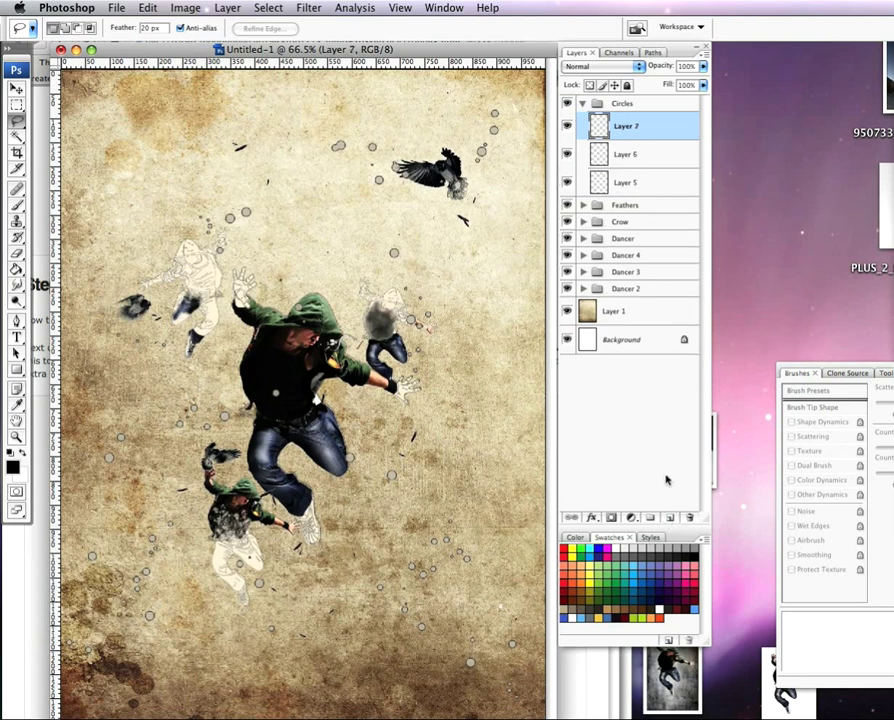
{"action": "left_click", "coordinate": [14, 467]}
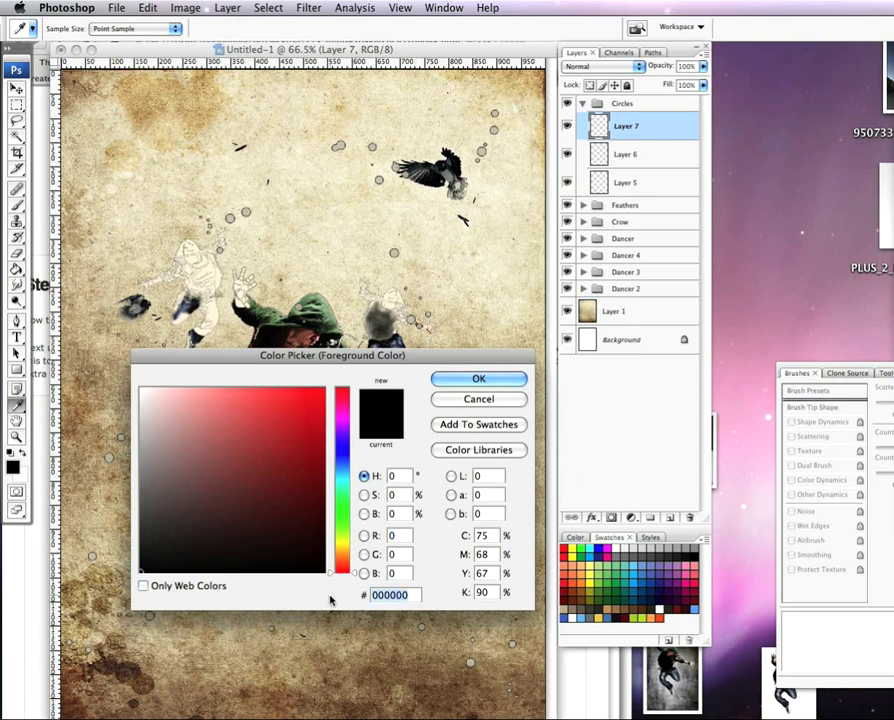
{"action": "type", "text": "8"}
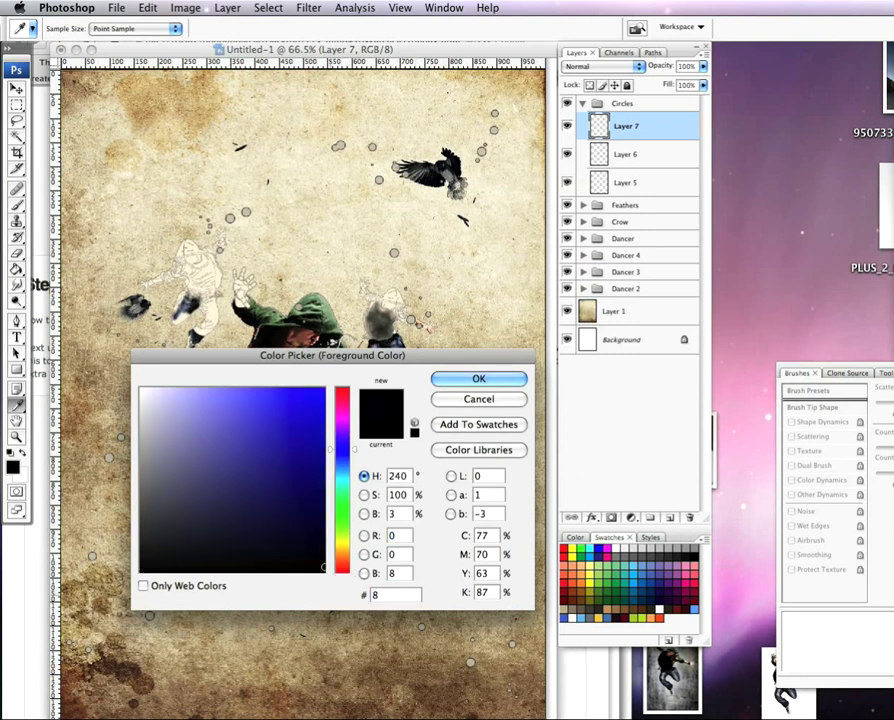
{"action": "type", "text": "bb"}
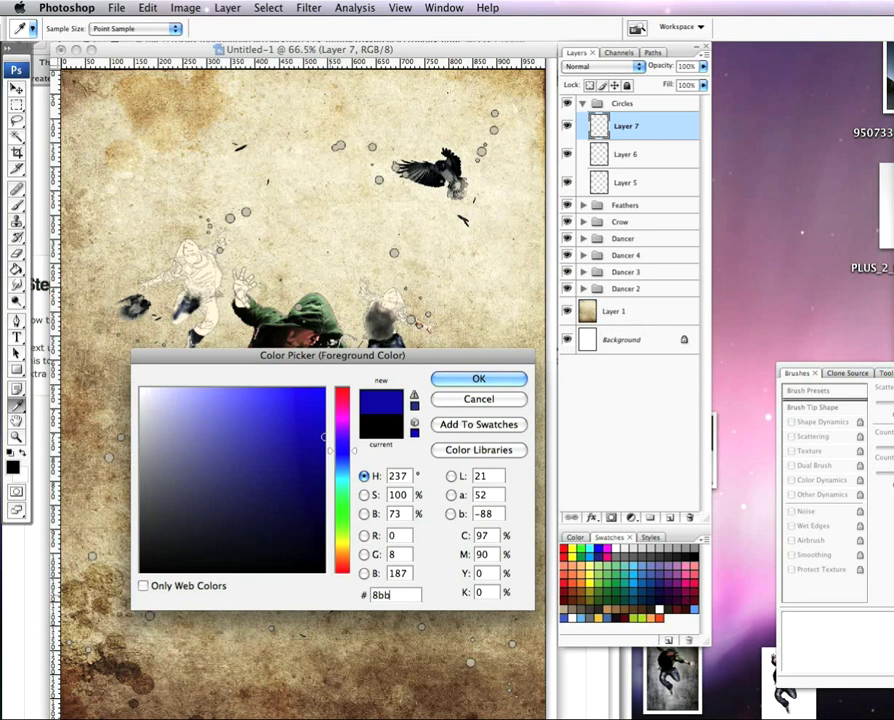
{"action": "type", "text": "687"}
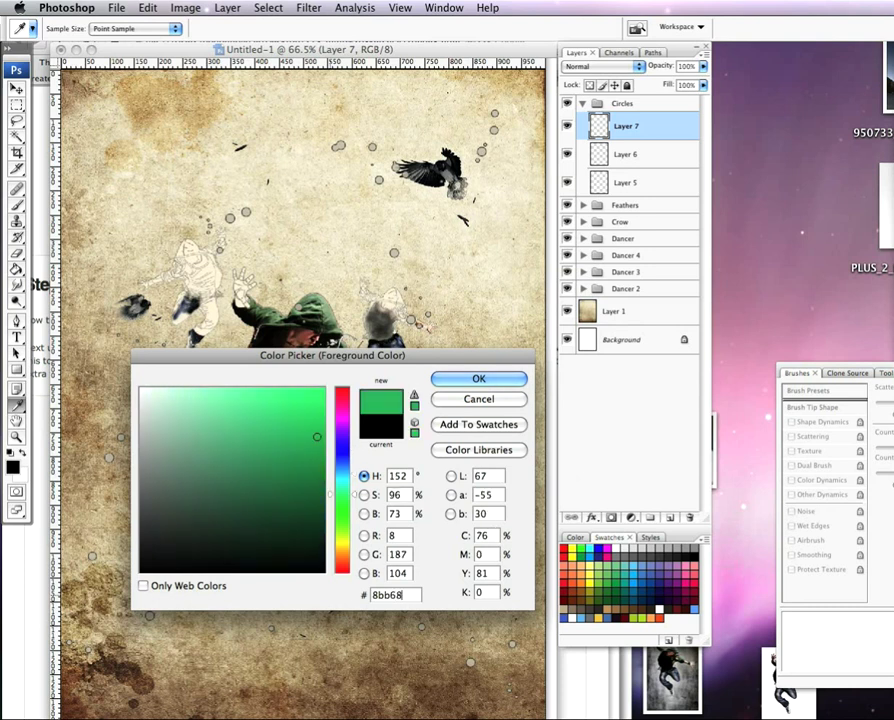
{"action": "left_click", "coordinate": [478, 379]}
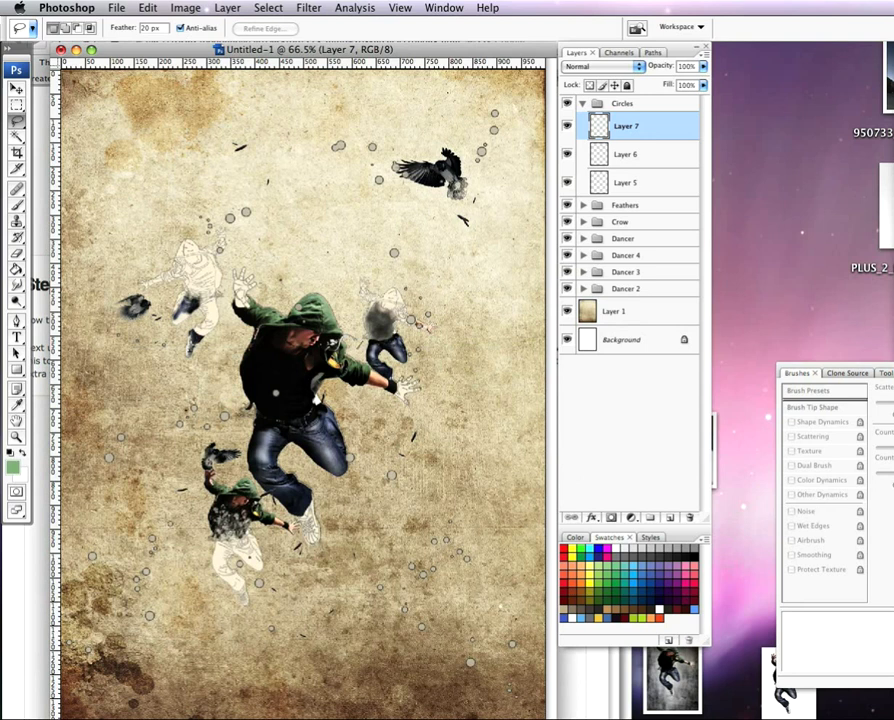
Set the Brush tool's tip diameter to 70 px and open its Shape Dynamics settings
{"action": "mouse_move", "coordinate": [797, 373]}
{"action": "left_mouse_down"}
{"action": "mouse_move", "coordinate": [571, 362]}
{"action": "mouse_move", "coordinate": [264, 296]}
{"action": "left_mouse_up"}
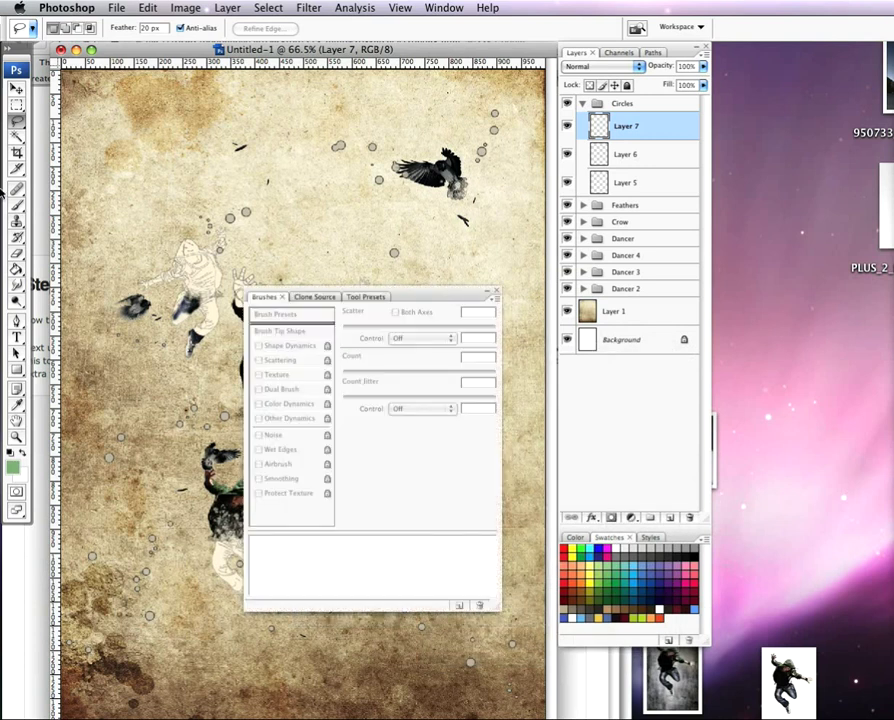
{"action": "key", "text": "b"}
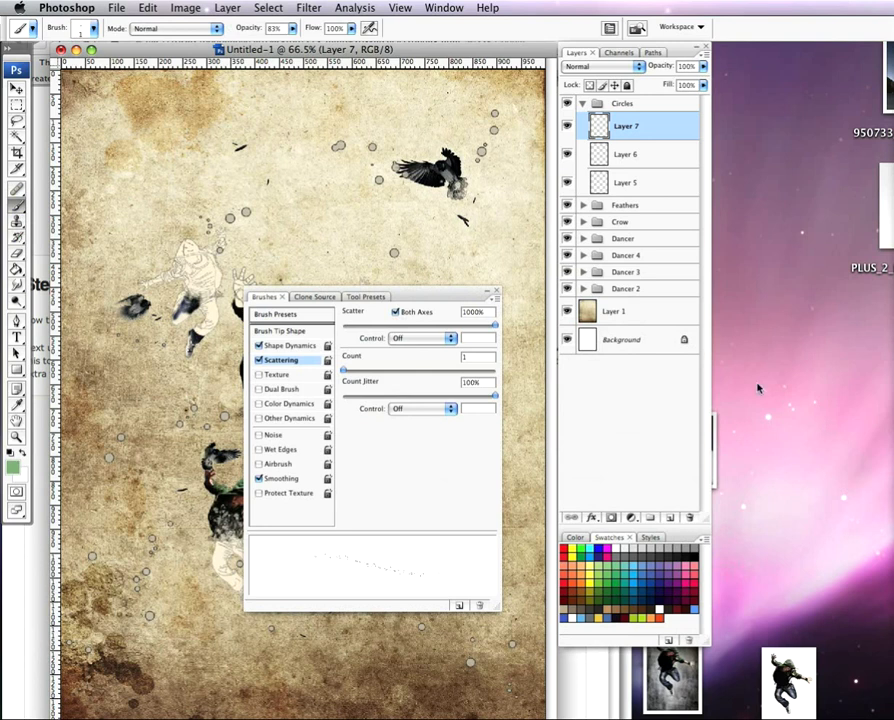
{"action": "left_click_drag", "start_coordinate": [440, 296], "coordinate": [440, 282]}
{"action": "left_click", "coordinate": [289, 318]}
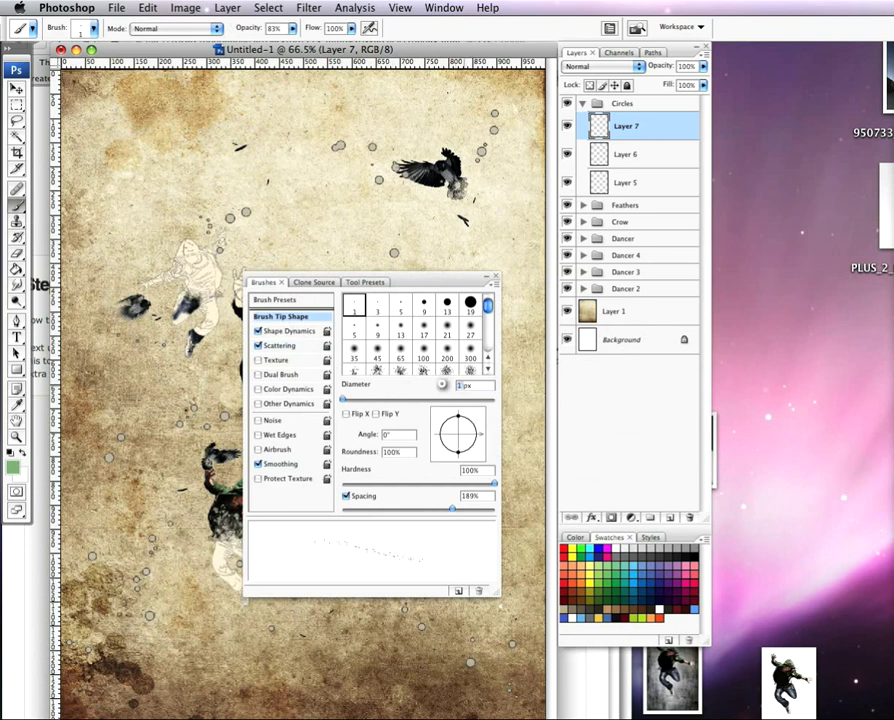
{"action": "type", "text": "70"}
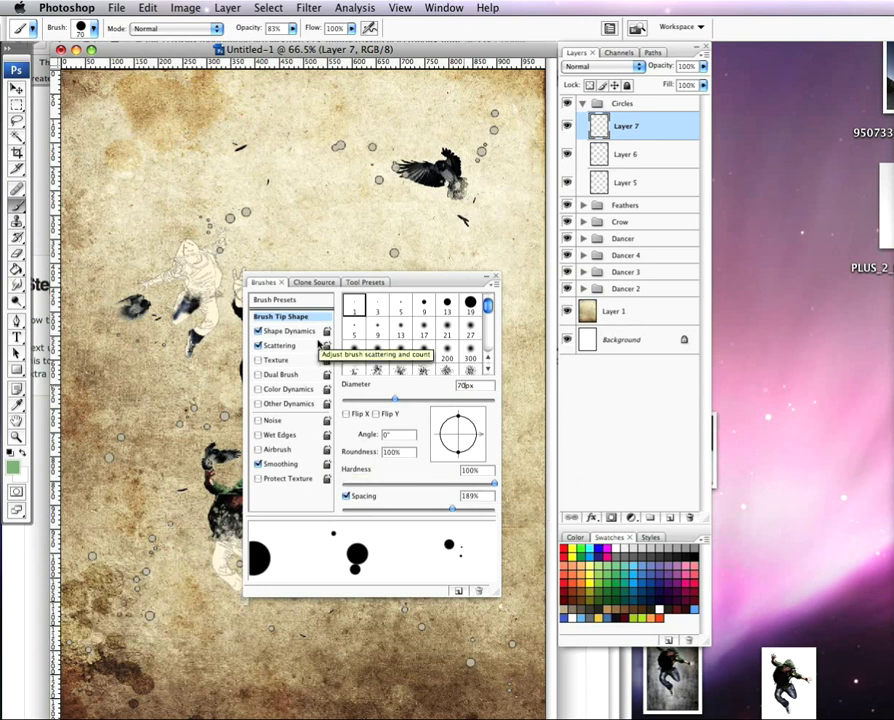
{"action": "left_click", "coordinate": [300, 333]}
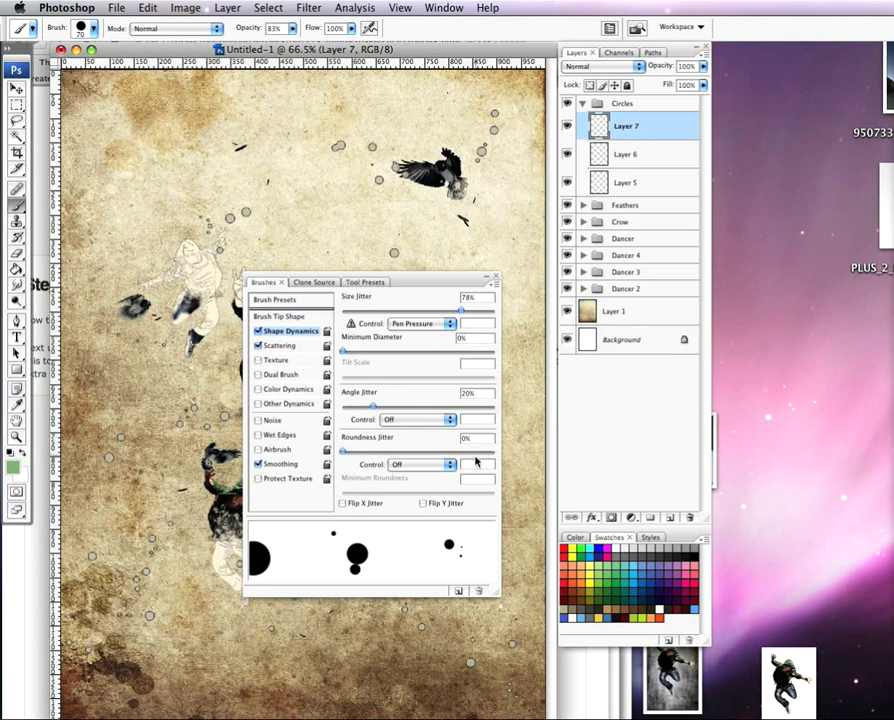
In the brush's Scattering settings, set the scatter control to Pen Pressure and the count to 6
{"action": "left_click", "coordinate": [275, 346]}
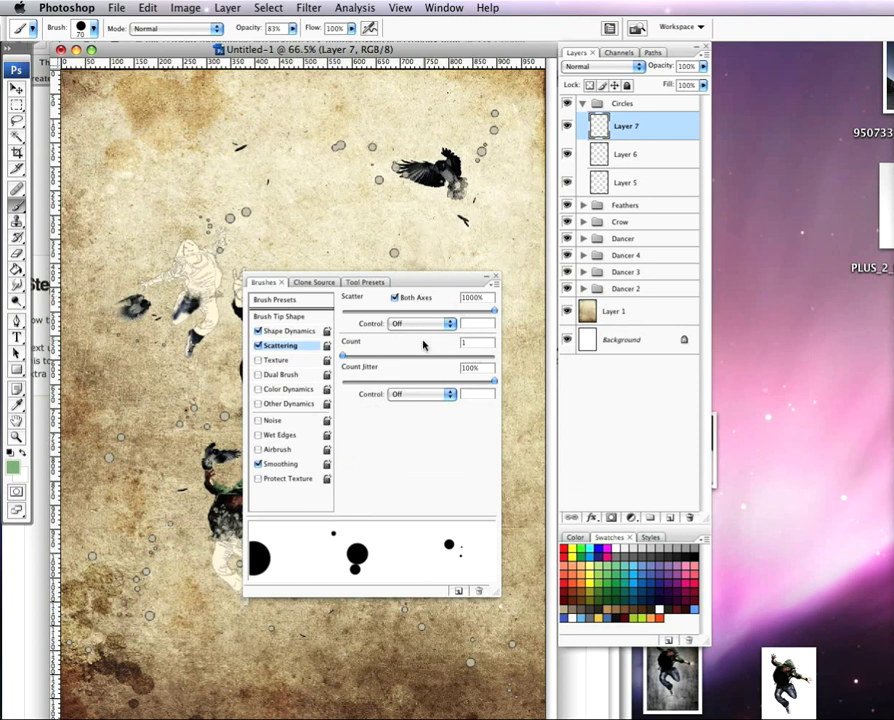
{"action": "left_click", "coordinate": [451, 324]}
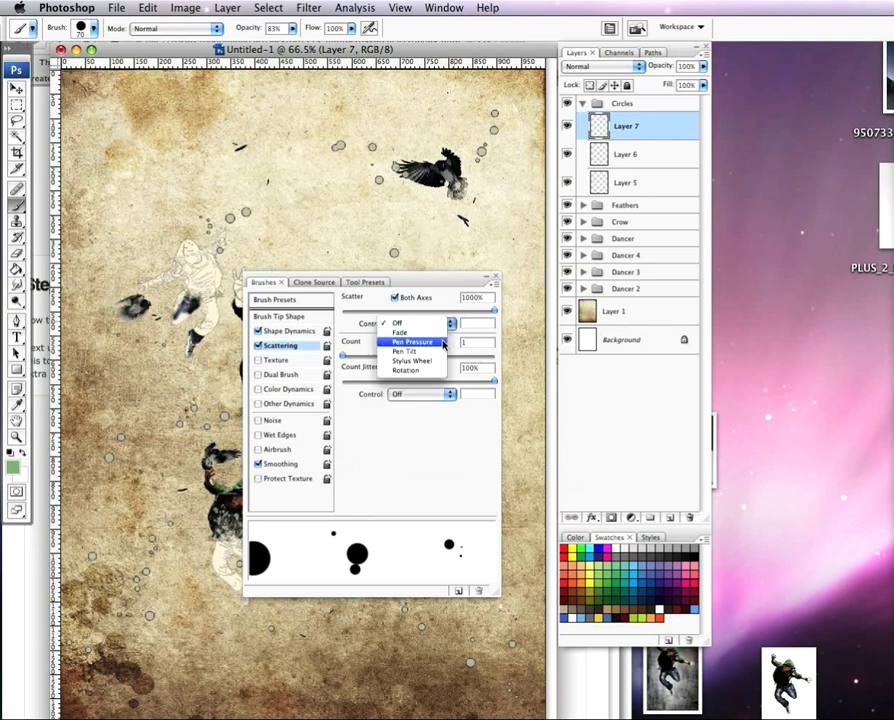
{"action": "left_click", "coordinate": [440, 343]}
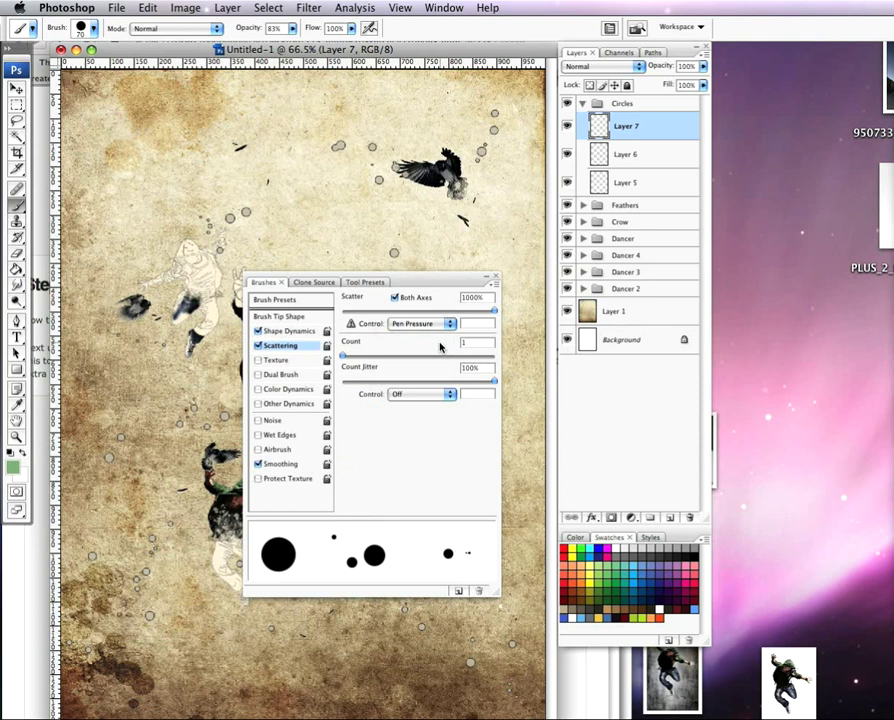
{"action": "double_click", "coordinate": [463, 342]}
{"action": "type", "text": "6"}
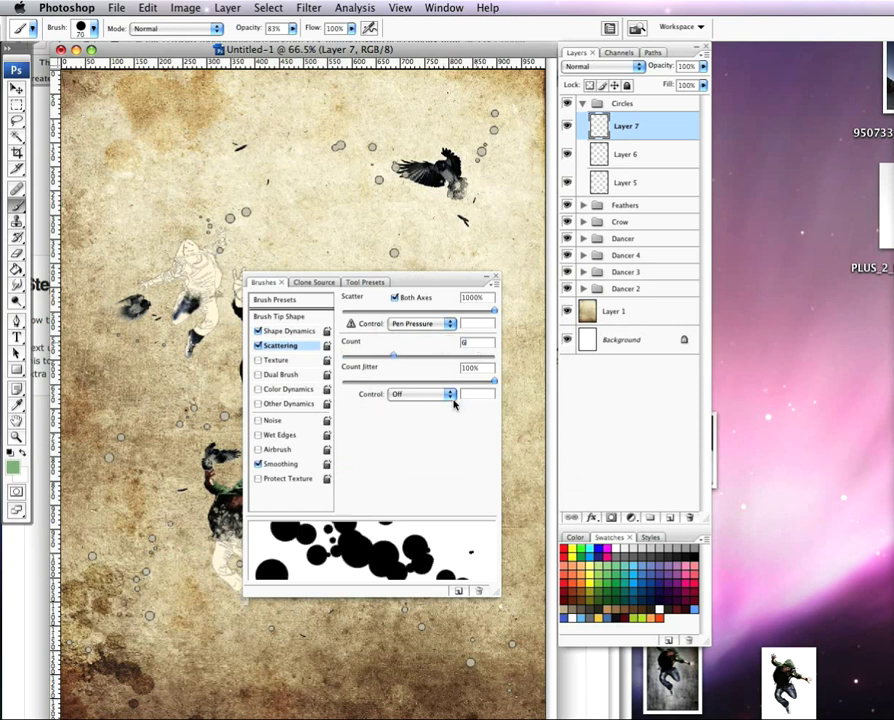
{"action": "key", "text": "Up"}
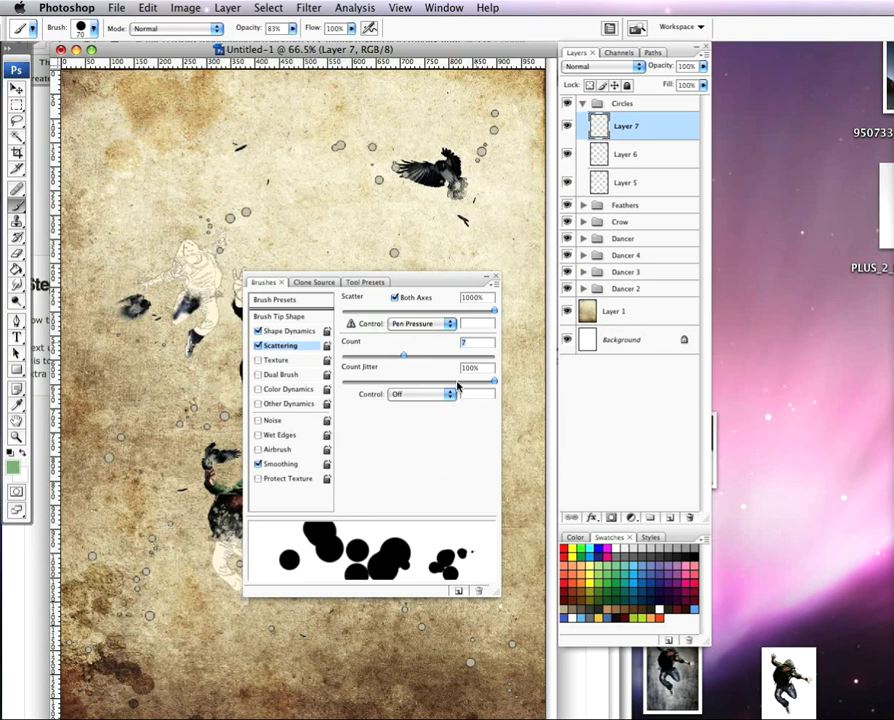
{"action": "key", "text": "Down"}
{"action": "left_click", "coordinate": [486, 369]}
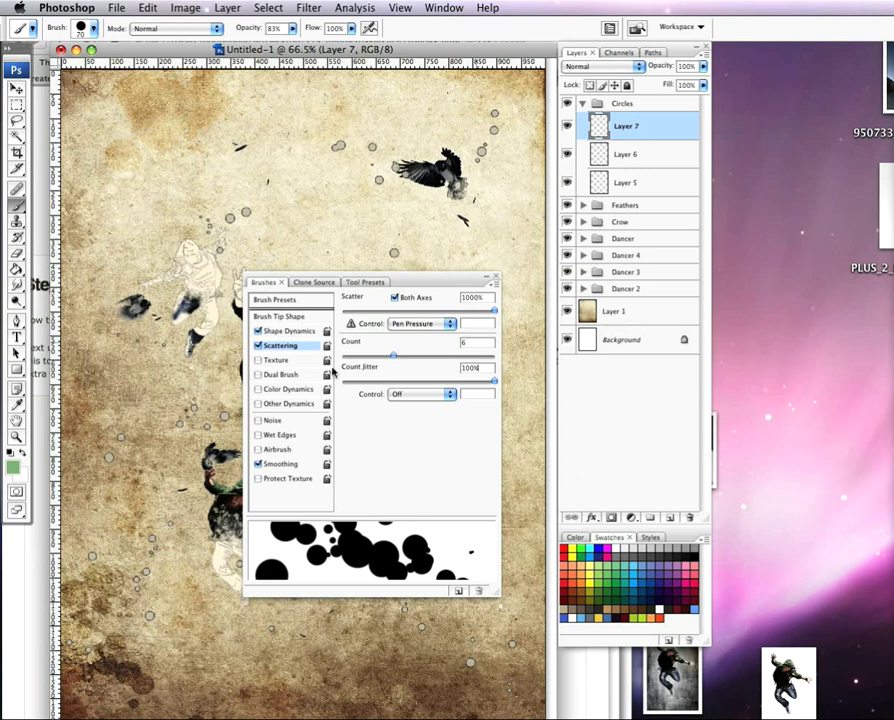
Paint scattered green circles on Layer 7 in the canvas's upper-left corner and down its right edge
{"action": "mouse_move", "coordinate": [455, 282]}
{"action": "left_mouse_down"}
{"action": "mouse_move", "coordinate": [858, 305]}
{"action": "mouse_move", "coordinate": [858, 372]}
{"action": "left_mouse_up"}
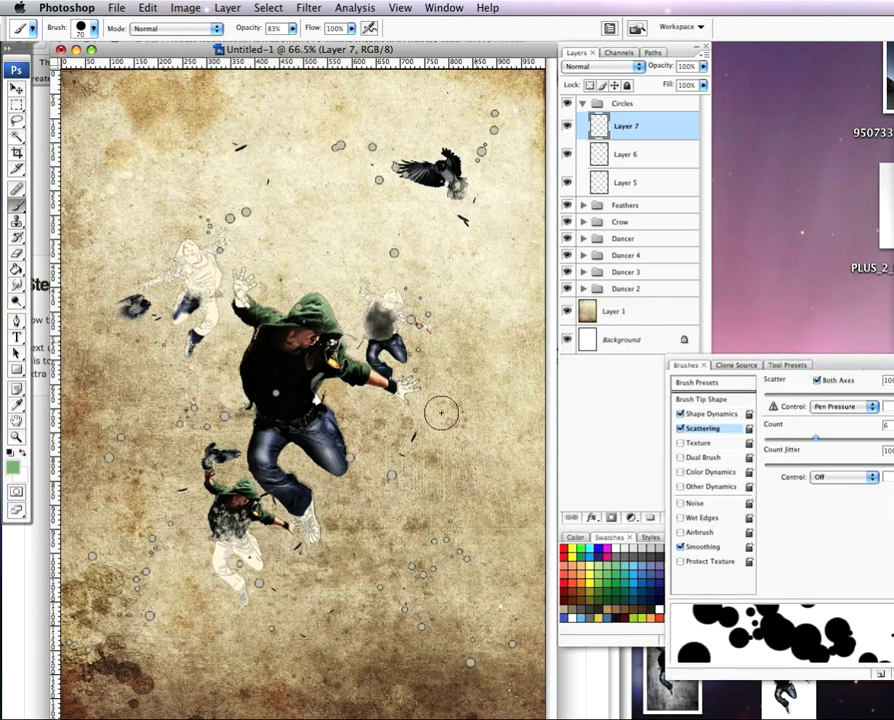
{"action": "left_click", "coordinate": [106, 96]}
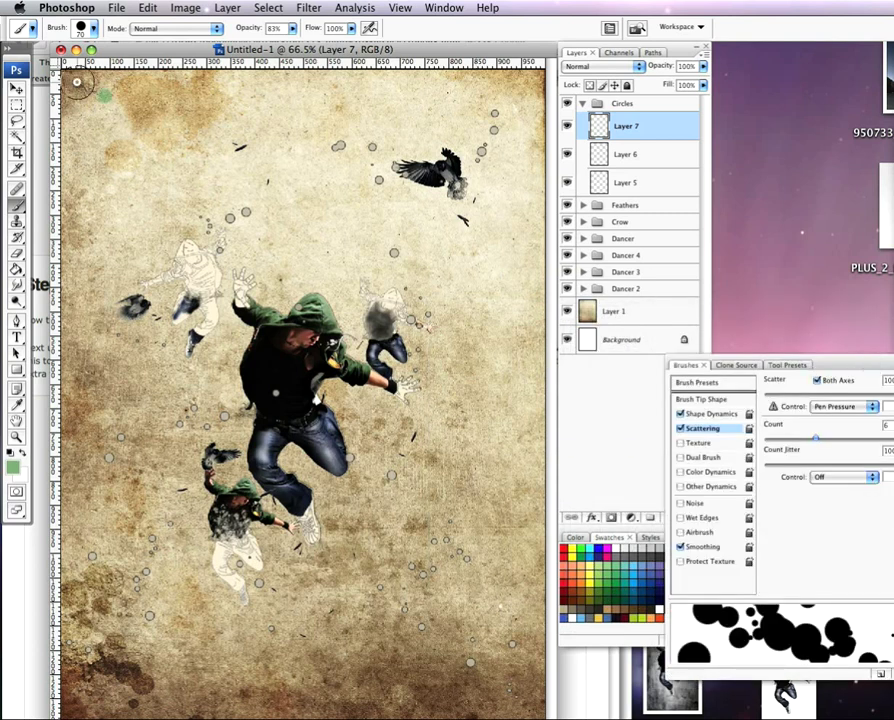
{"action": "left_click", "coordinate": [76, 86]}
{"action": "left_click", "coordinate": [68, 148]}
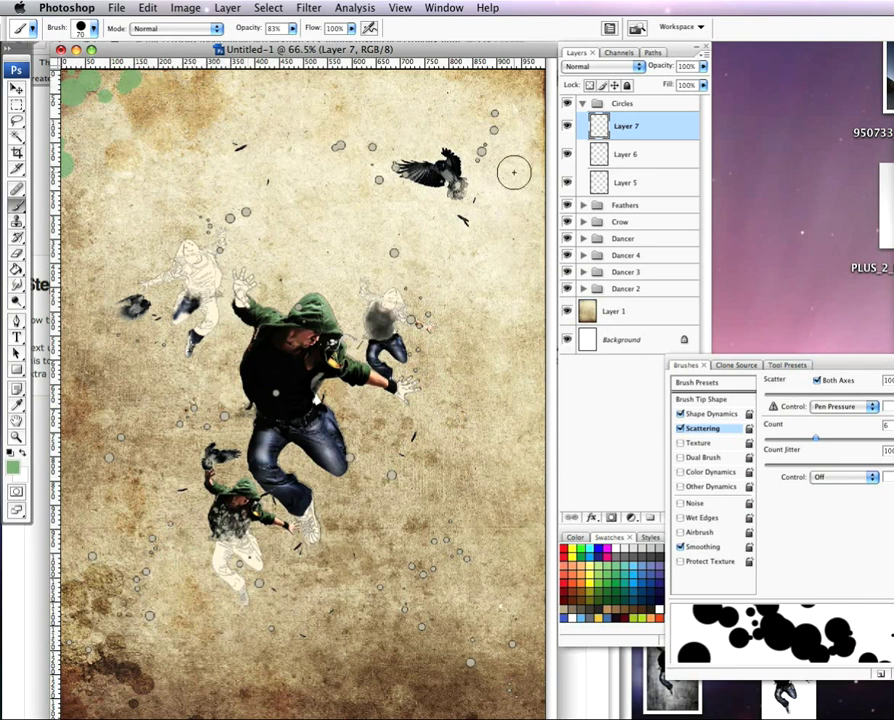
{"action": "left_click", "coordinate": [528, 225]}
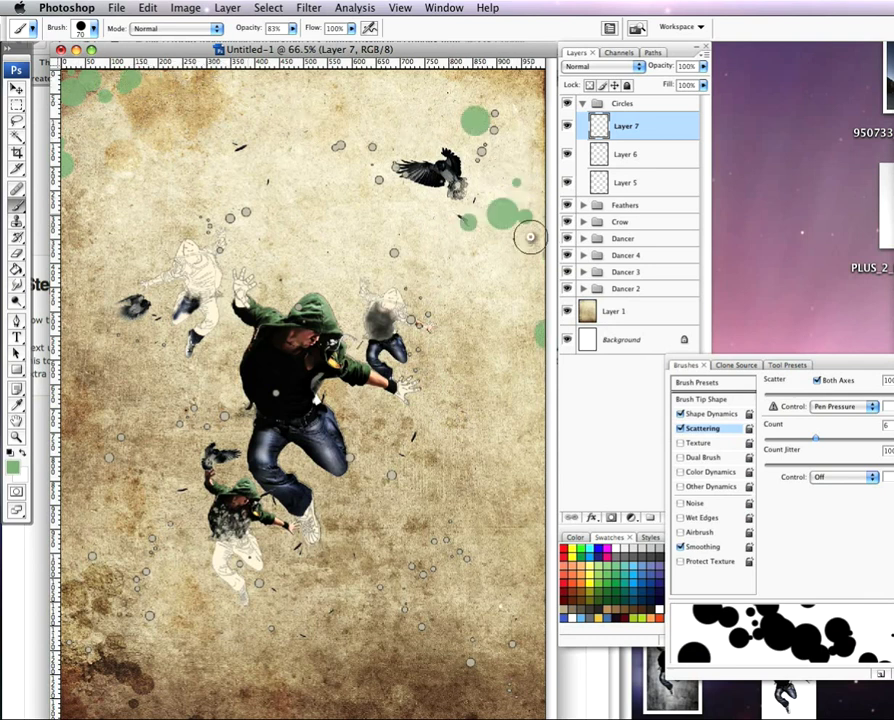
{"action": "left_click", "coordinate": [540, 432]}
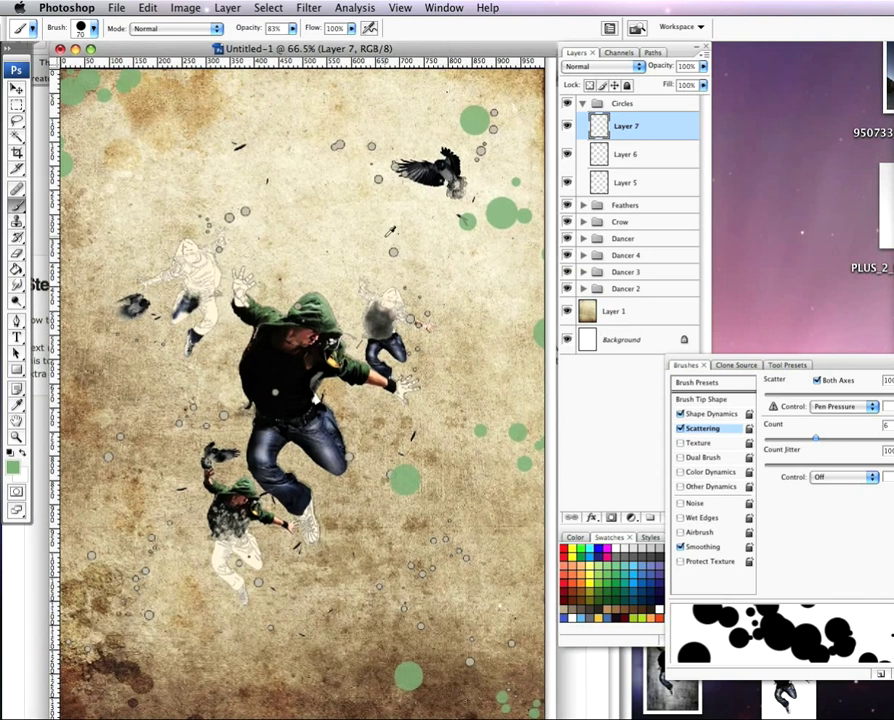
Build a dense cluster of green circles in the canvas's lower-right corner and add a few along the top and left edges
{"action": "key", "text": "super+minus"}
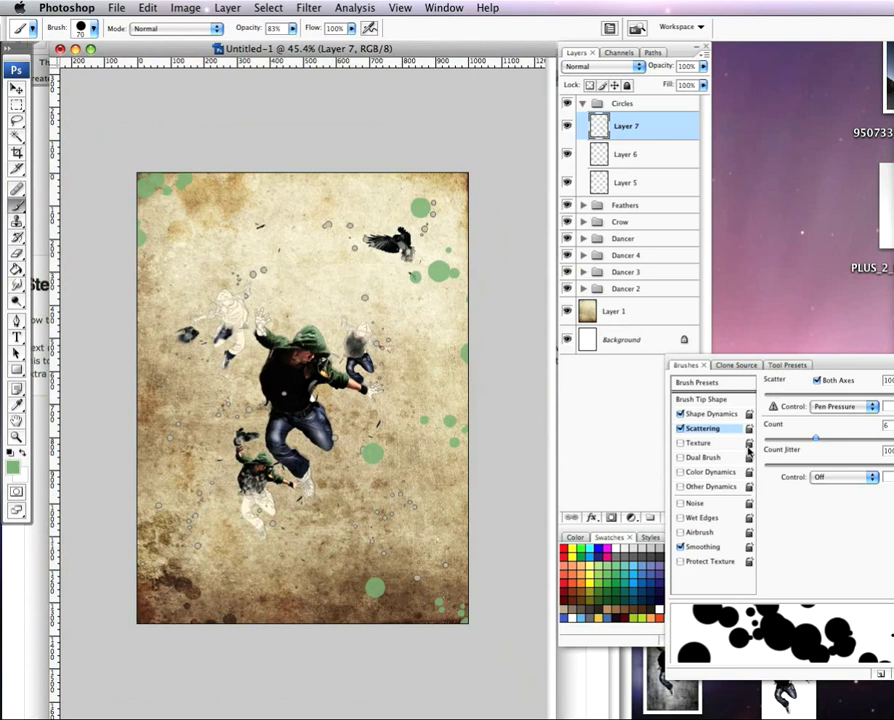
{"action": "mouse_move", "coordinate": [469, 632]}
{"action": "left_mouse_down"}
{"action": "mouse_move", "coordinate": [456, 641]}
{"action": "mouse_move", "coordinate": [490, 636]}
{"action": "mouse_move", "coordinate": [500, 594]}
{"action": "mouse_move", "coordinate": [484, 570]}
{"action": "mouse_move", "coordinate": [466, 626]}
{"action": "mouse_move", "coordinate": [436, 621]}
{"action": "mouse_move", "coordinate": [474, 596]}
{"action": "mouse_move", "coordinate": [481, 569]}
{"action": "mouse_move", "coordinate": [460, 578]}
{"action": "mouse_move", "coordinate": [448, 610]}
{"action": "mouse_move", "coordinate": [460, 626]}
{"action": "mouse_move", "coordinate": [451, 622]}
{"action": "left_mouse_up"}
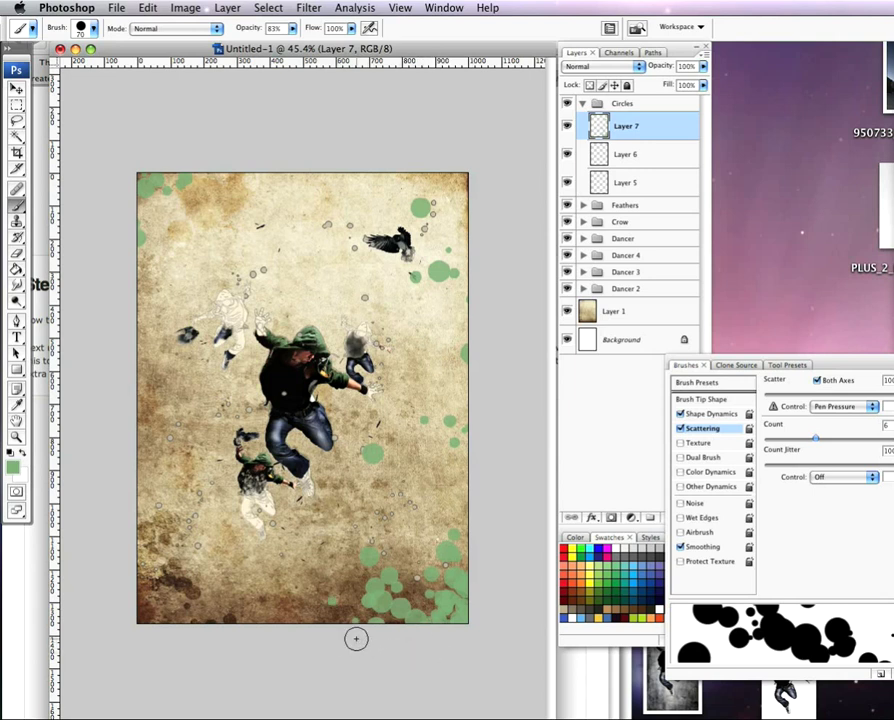
{"action": "left_click", "coordinate": [316, 640]}
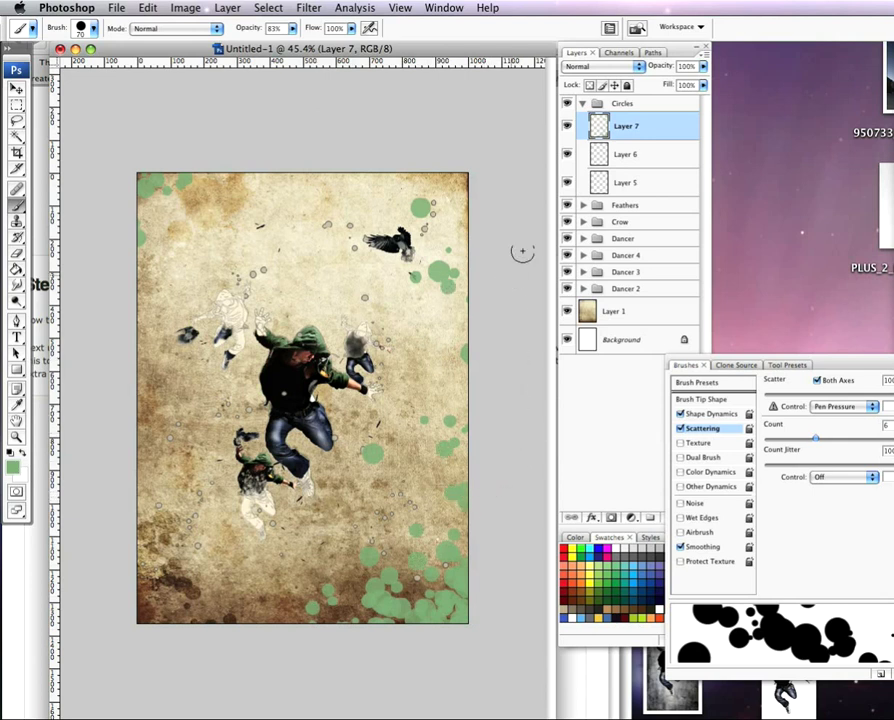
{"action": "left_click", "coordinate": [355, 130]}
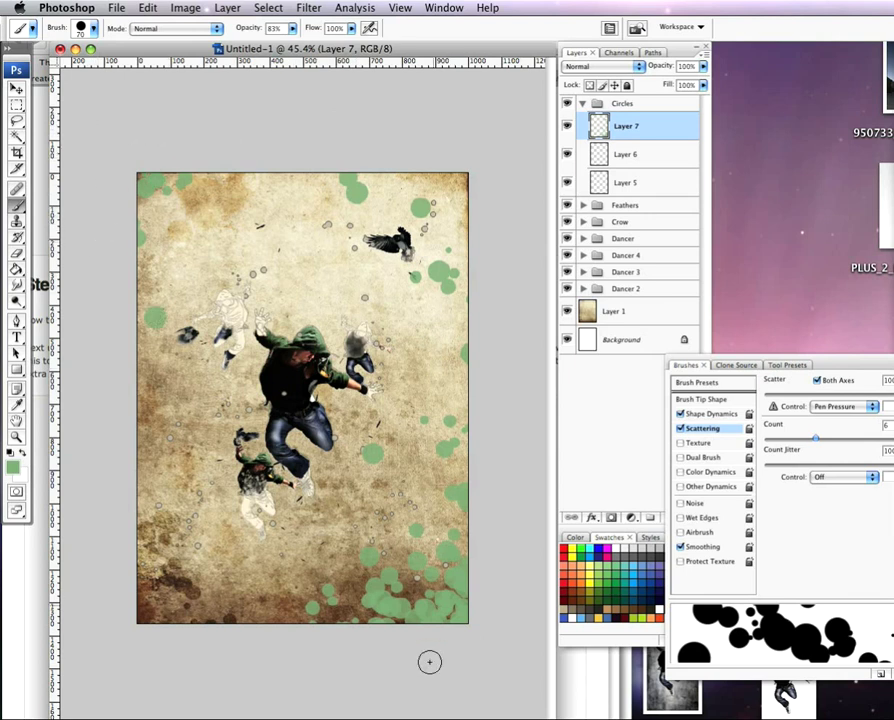
{"action": "left_click", "coordinate": [458, 636]}
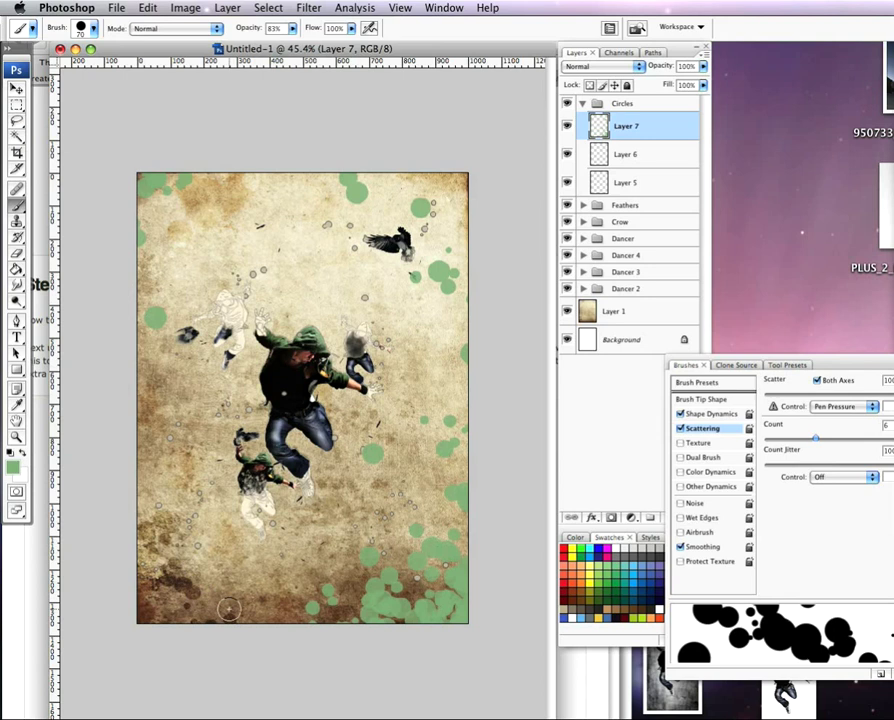
Add a new layer above Layer 7 in the Circles group, then rename Layer 7 to green and the new layer to blue
{"action": "left_click", "coordinate": [673, 60]}
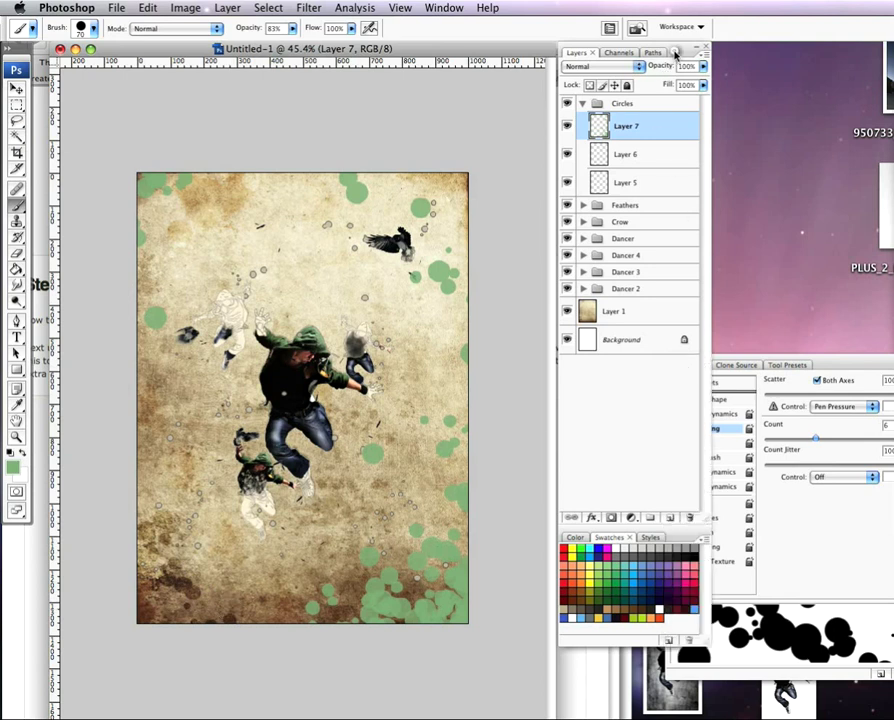
{"action": "left_click", "coordinate": [671, 518]}
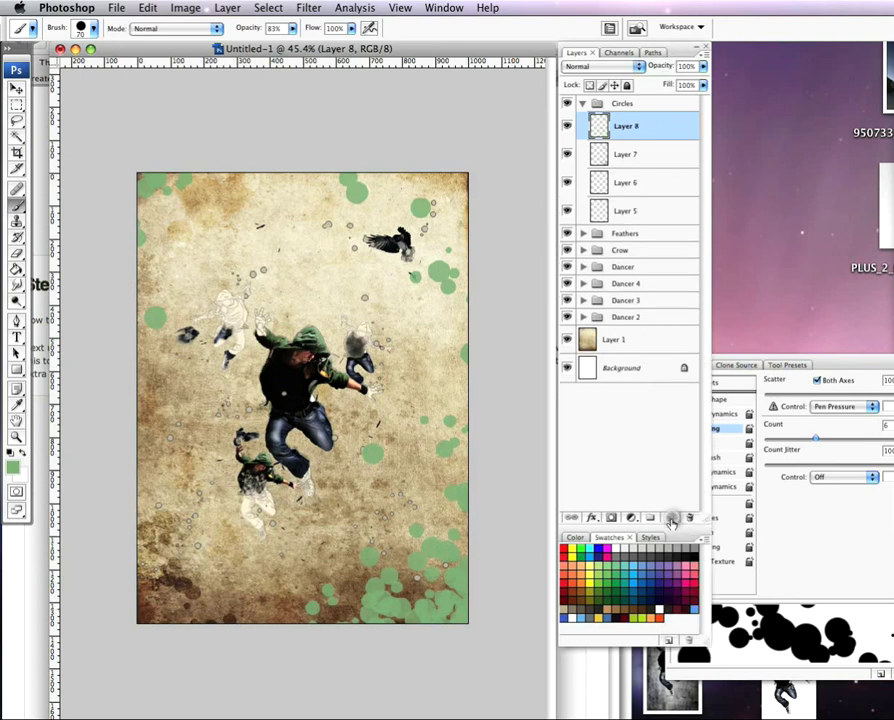
{"action": "left_click", "coordinate": [626, 157]}
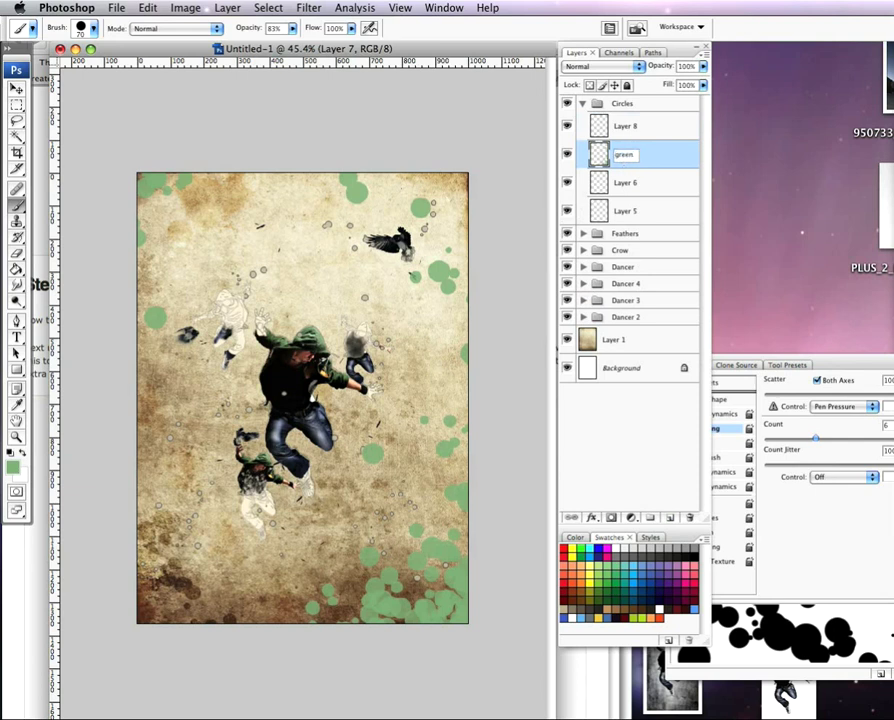
{"action": "key", "text": "Return"}
{"action": "left_click", "coordinate": [631, 129]}
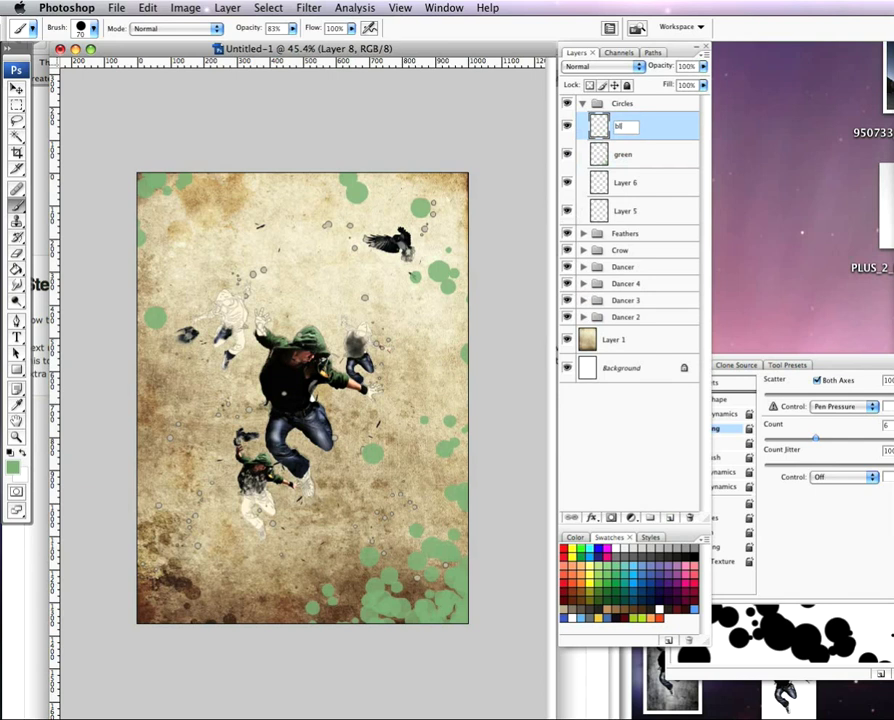
{"action": "type", "text": "blue"}
{"action": "key", "text": "Return"}
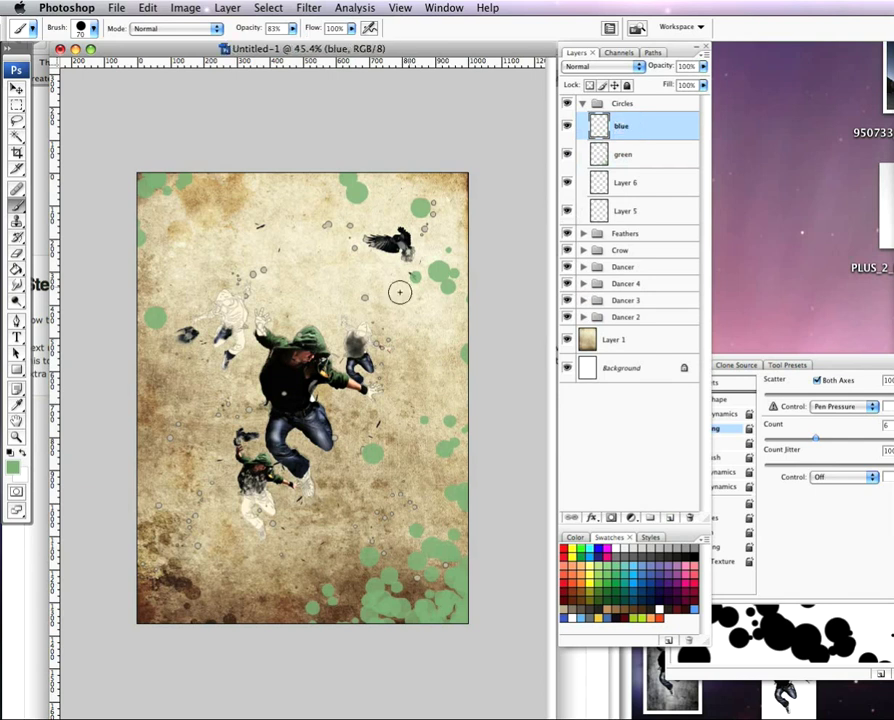
Set the foreground color to blue-gray 99a3b4 and activate the Brush tool
{"action": "left_click", "coordinate": [15, 468]}
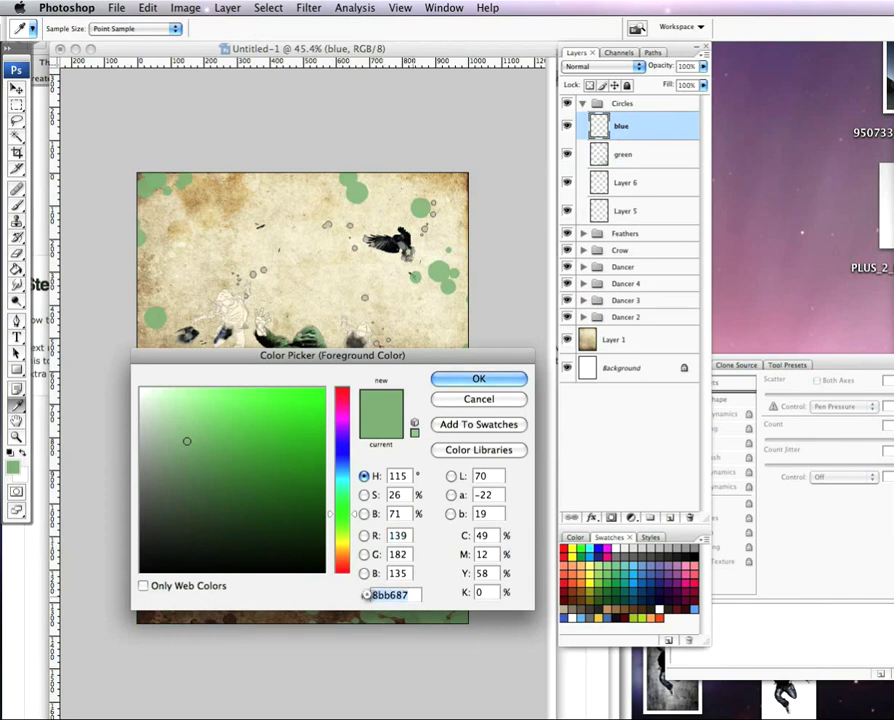
{"action": "type", "text": "99"}
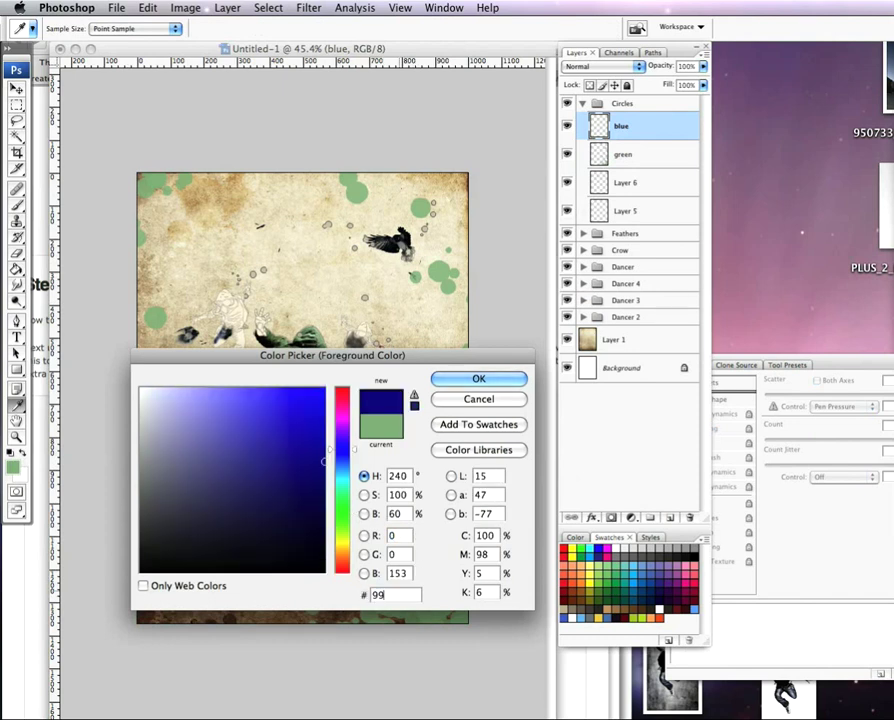
{"action": "type", "text": "a3"}
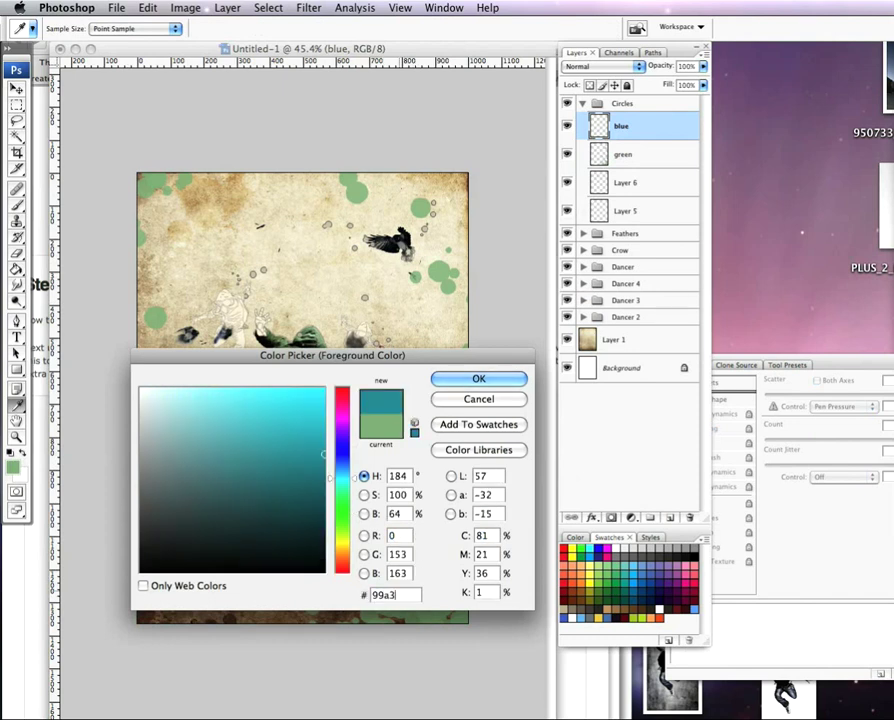
{"action": "type", "text": "b4"}
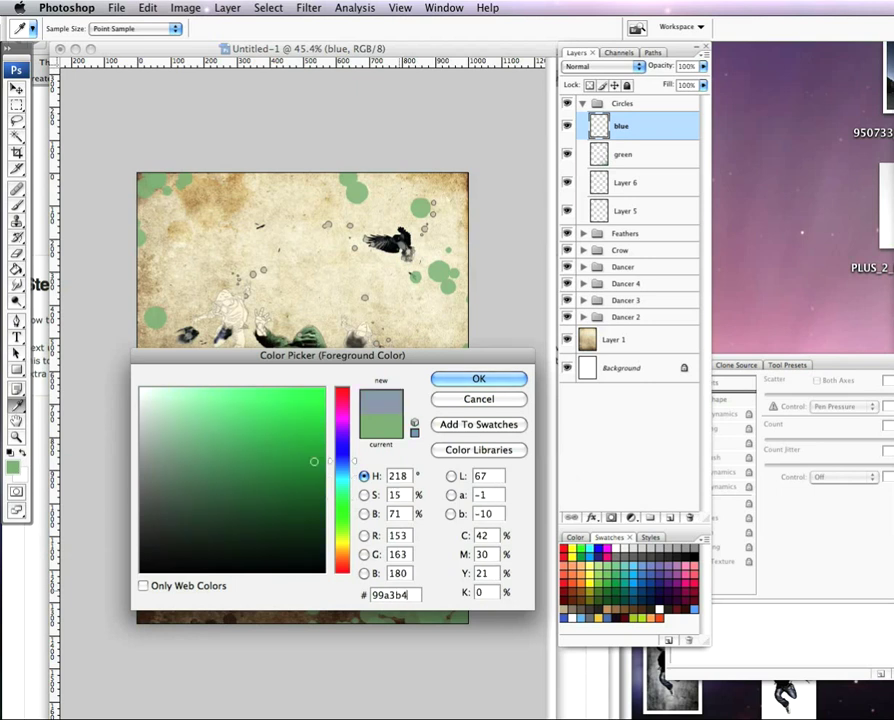
{"action": "key", "text": "Return"}
{"action": "key", "text": "b"}
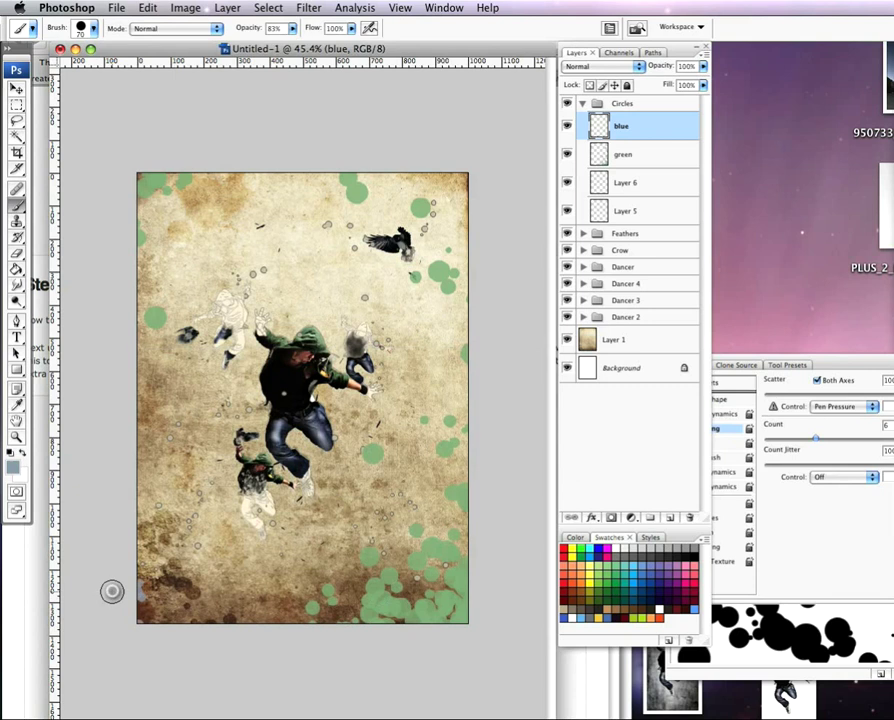
Paint a cluster of scattered blue-gray circles on the blue layer in the lower-left corner, extending along the canvas's bottom edge
{"action": "mouse_move", "coordinate": [127, 642]}
{"action": "left_mouse_down"}
{"action": "mouse_move", "coordinate": [181, 658]}
{"action": "mouse_move", "coordinate": [219, 649]}
{"action": "mouse_move", "coordinate": [140, 639]}
{"action": "mouse_move", "coordinate": [113, 609]}
{"action": "mouse_move", "coordinate": [106, 551]}
{"action": "mouse_move", "coordinate": [90, 530]}
{"action": "mouse_move", "coordinate": [82, 535]}
{"action": "mouse_move", "coordinate": [105, 577]}
{"action": "mouse_move", "coordinate": [110, 621]}
{"action": "mouse_move", "coordinate": [183, 639]}
{"action": "left_mouse_up"}
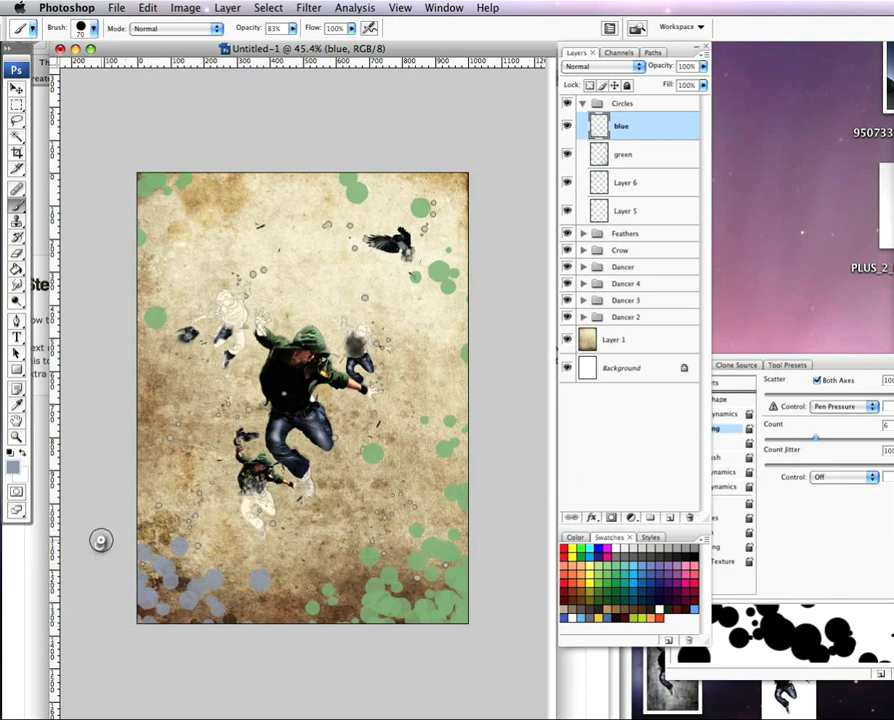
{"action": "mouse_move", "coordinate": [109, 531]}
{"action": "left_mouse_down"}
{"action": "mouse_move", "coordinate": [128, 596]}
{"action": "mouse_move", "coordinate": [172, 644]}
{"action": "mouse_move", "coordinate": [209, 654]}
{"action": "left_mouse_up"}
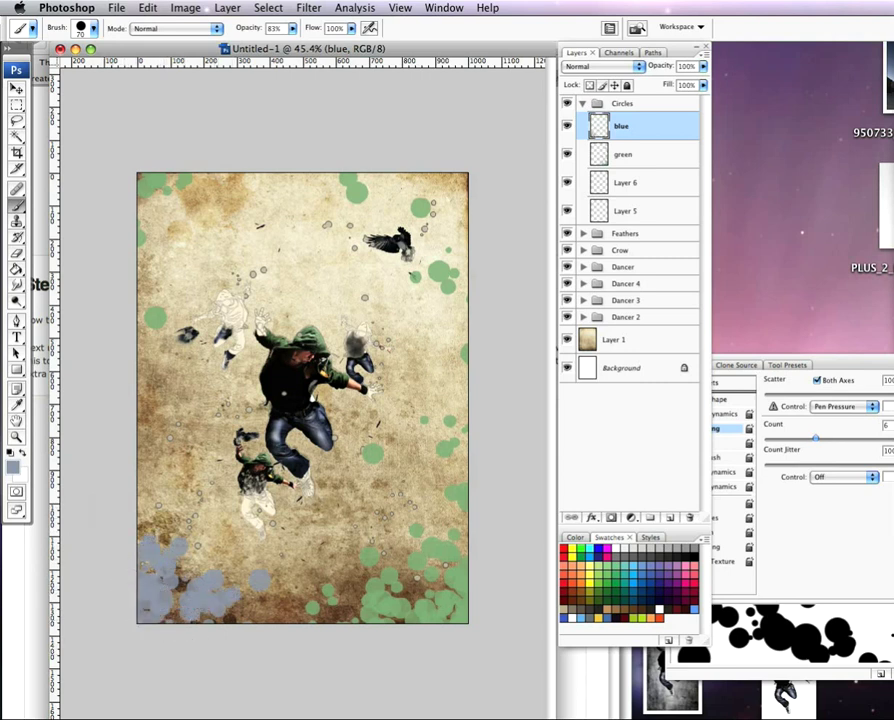
{"action": "left_click_drag", "start_coordinate": [258, 658], "coordinate": [311, 656]}
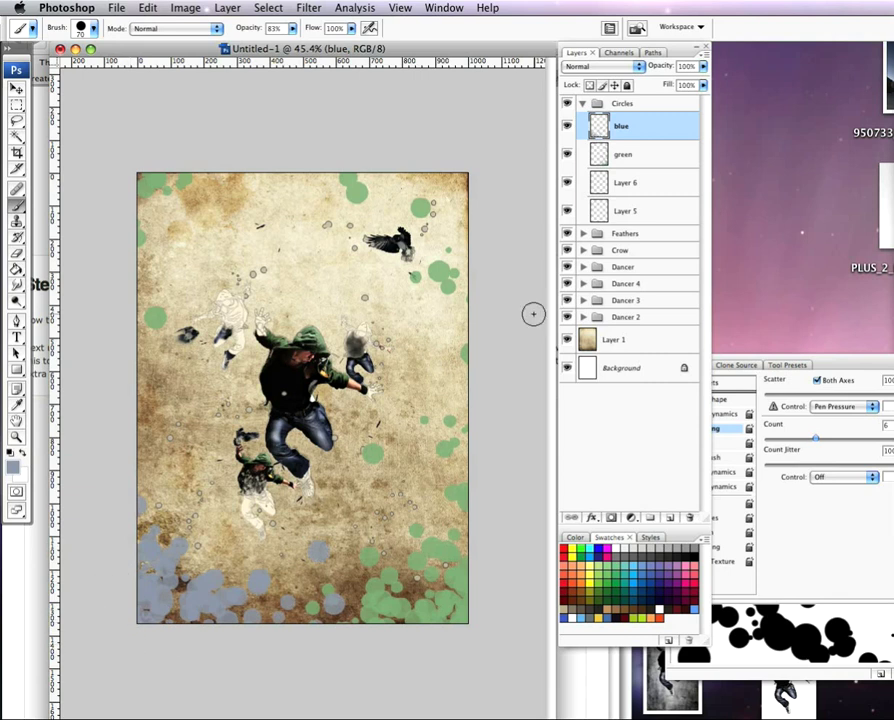
Turn off Scattering and Shape Dynamics for the brush
{"action": "mouse_move", "coordinate": [842, 360]}
{"action": "left_mouse_down"}
{"action": "mouse_move", "coordinate": [798, 300]}
{"action": "mouse_move", "coordinate": [452, 356]}
{"action": "left_mouse_up"}
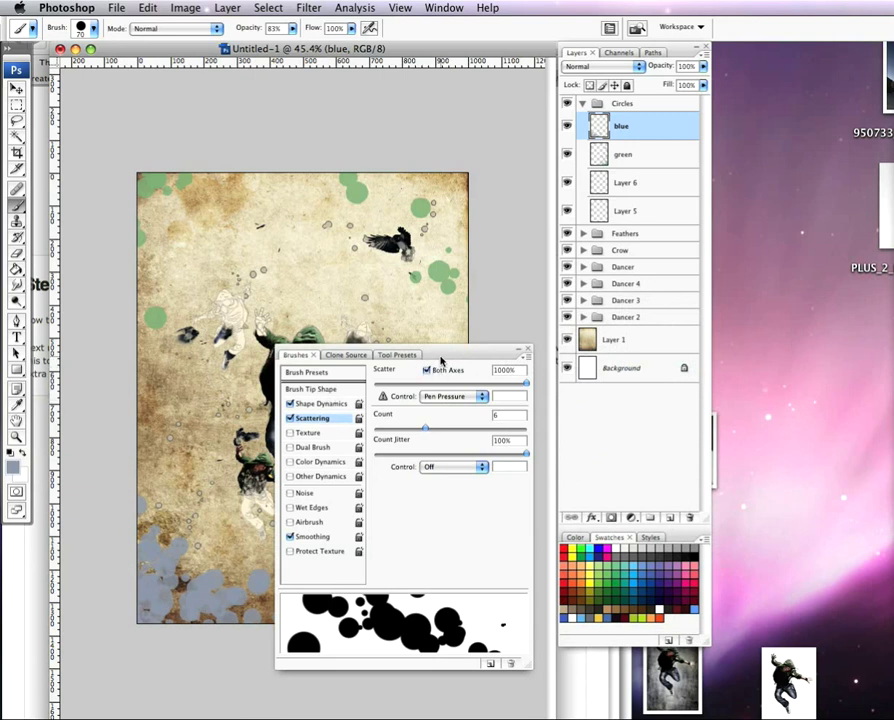
{"action": "left_click_drag", "start_coordinate": [442, 358], "coordinate": [447, 352]}
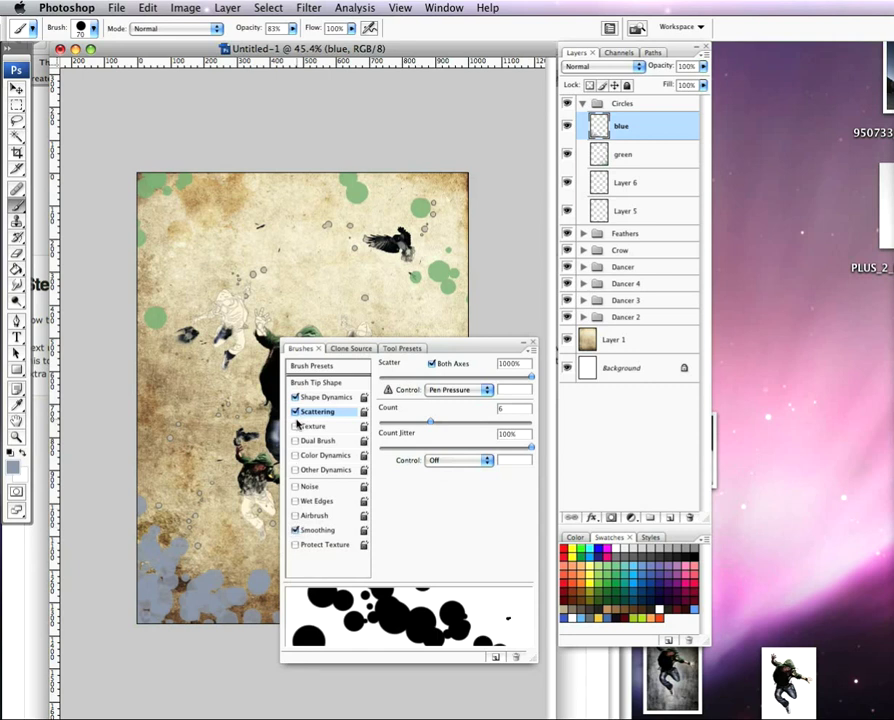
{"action": "left_click", "coordinate": [295, 411]}
{"action": "left_click", "coordinate": [295, 397]}
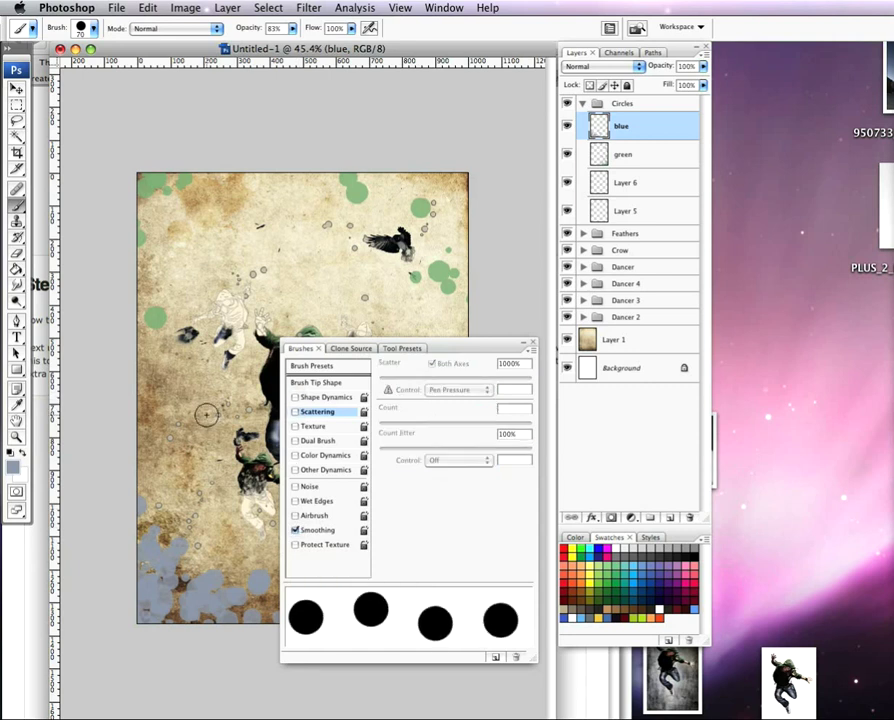
Fill the gaps between the blue-gray circles in the lower-left corner with solid brush strokes
{"action": "mouse_move", "coordinate": [450, 352]}
{"action": "left_mouse_down"}
{"action": "mouse_move", "coordinate": [736, 394]}
{"action": "mouse_move", "coordinate": [729, 396]}
{"action": "left_mouse_up"}
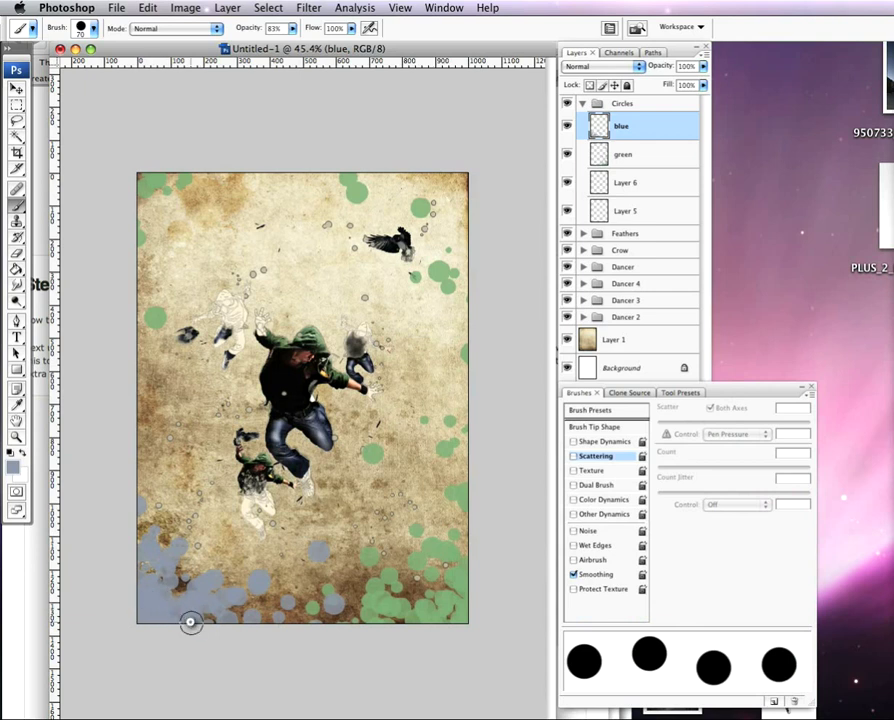
{"action": "mouse_move", "coordinate": [155, 608]}
{"action": "left_mouse_down"}
{"action": "mouse_move", "coordinate": [146, 569]}
{"action": "mouse_move", "coordinate": [183, 599]}
{"action": "mouse_move", "coordinate": [162, 616]}
{"action": "mouse_move", "coordinate": [213, 613]}
{"action": "left_mouse_up"}
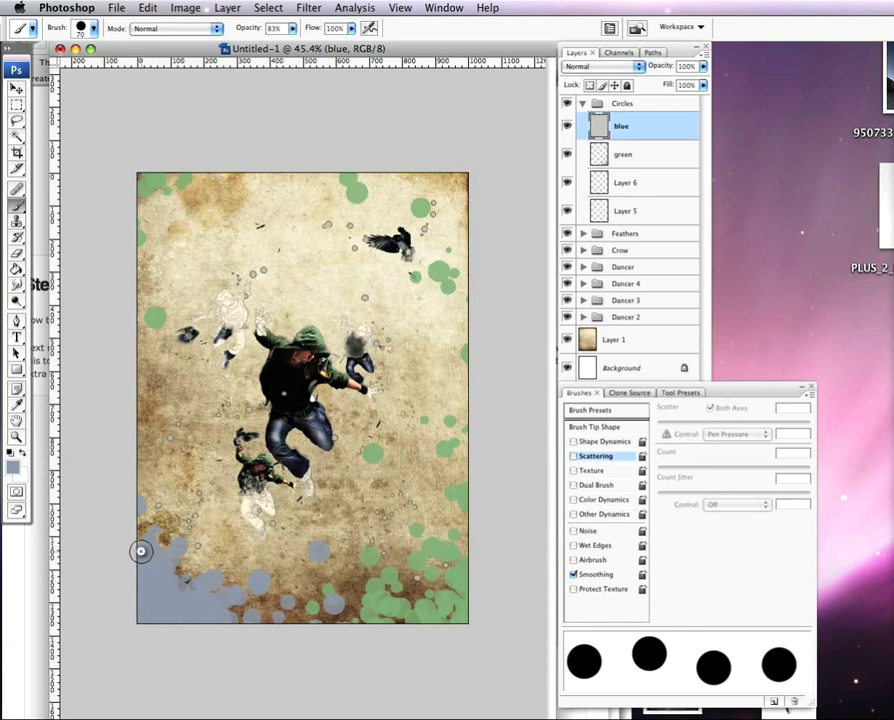
{"action": "left_click_drag", "start_coordinate": [137, 563], "coordinate": [240, 621]}
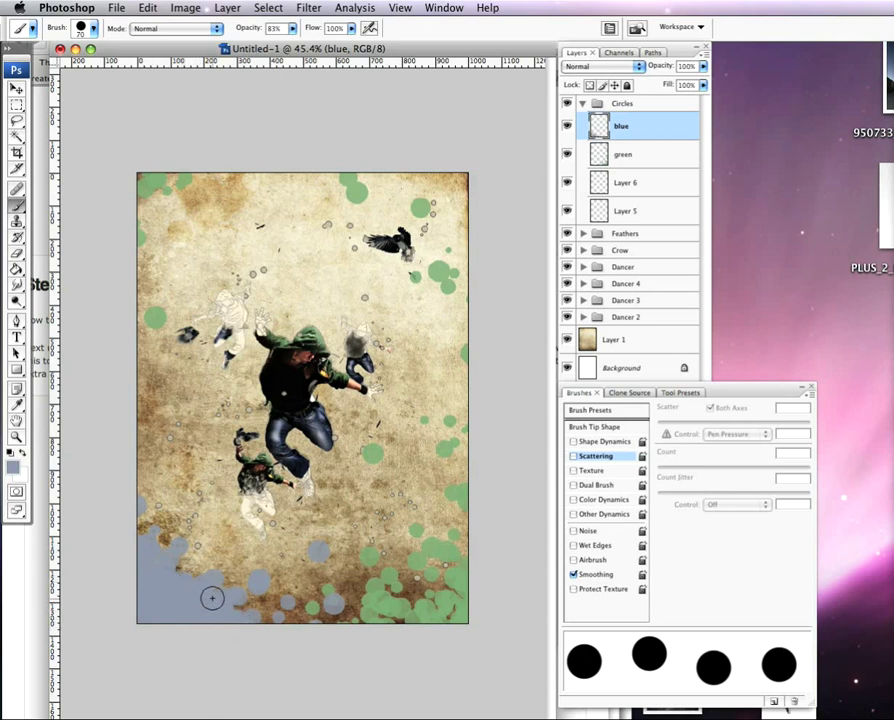
Finish the blue-gray fill with one dab, and on the green layer set the foreground color to green 9cbe94 sampled from the artwork
{"action": "left_click", "coordinate": [208, 566]}
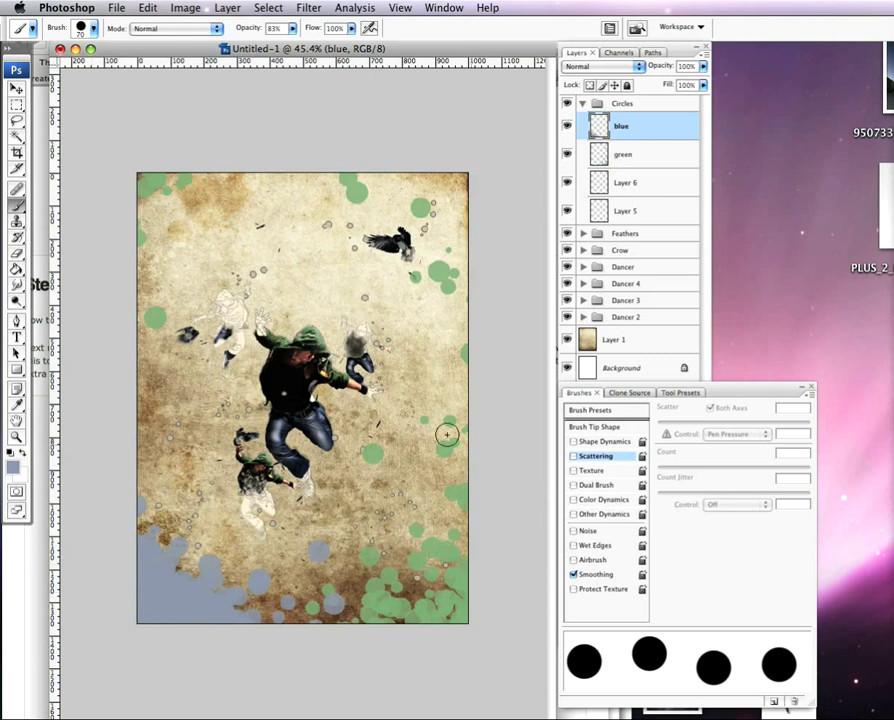
{"action": "left_click", "coordinate": [625, 154]}
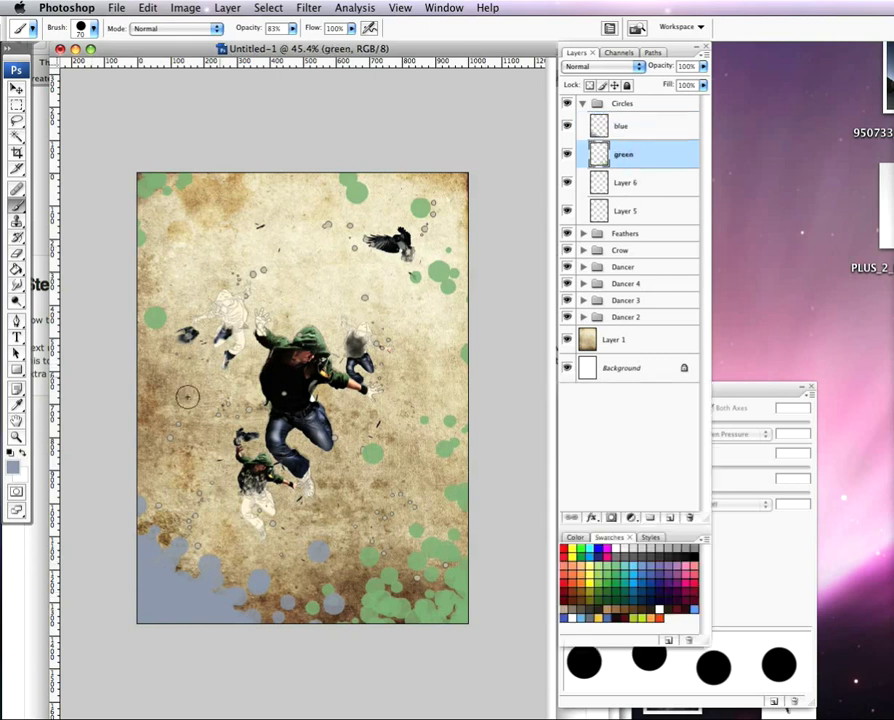
{"action": "left_click", "coordinate": [12, 454]}
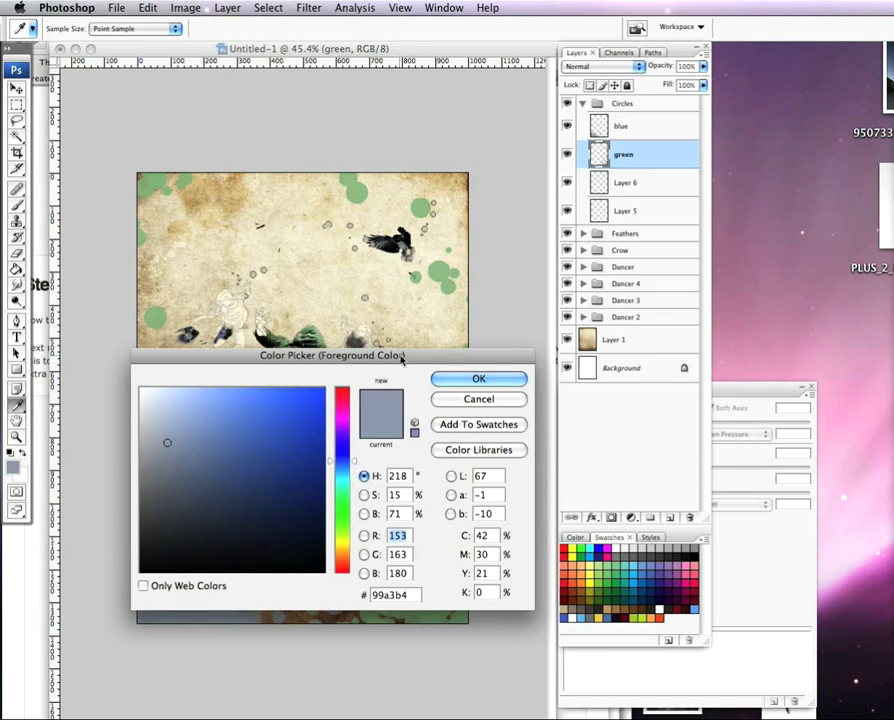
{"action": "left_click", "coordinate": [446, 271]}
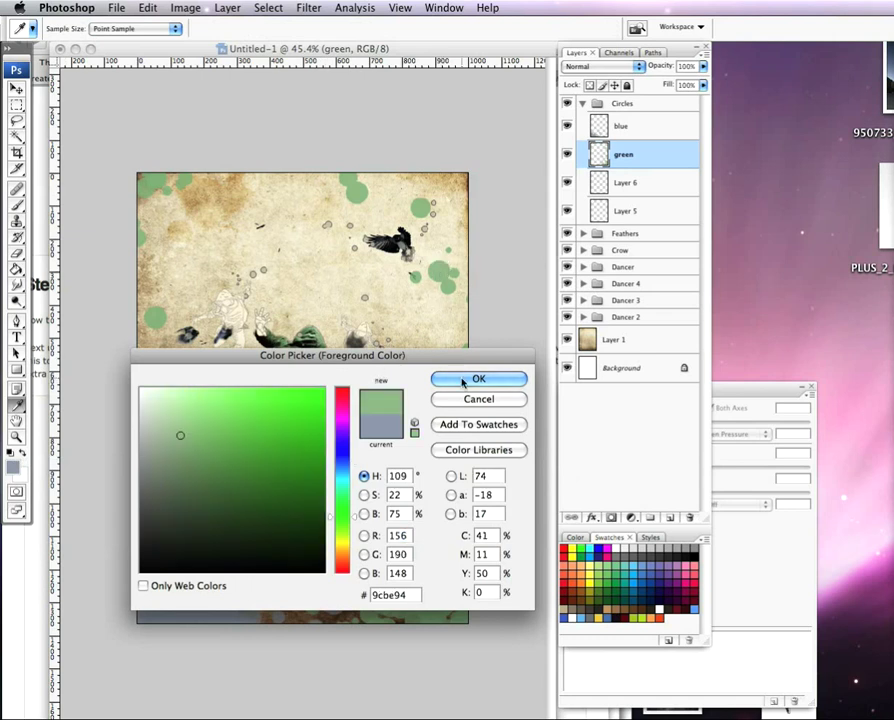
{"action": "left_click", "coordinate": [461, 379]}
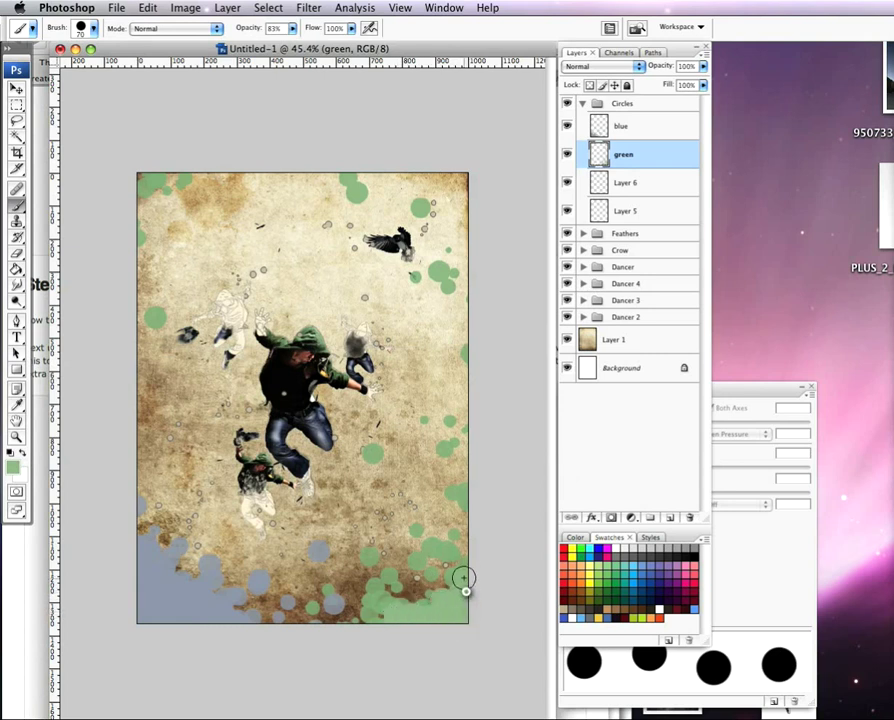
Fill the gaps between the green circles in the canvas's lower-right corner with solid brush strokes
{"action": "left_click_drag", "start_coordinate": [422, 603], "coordinate": [388, 614]}
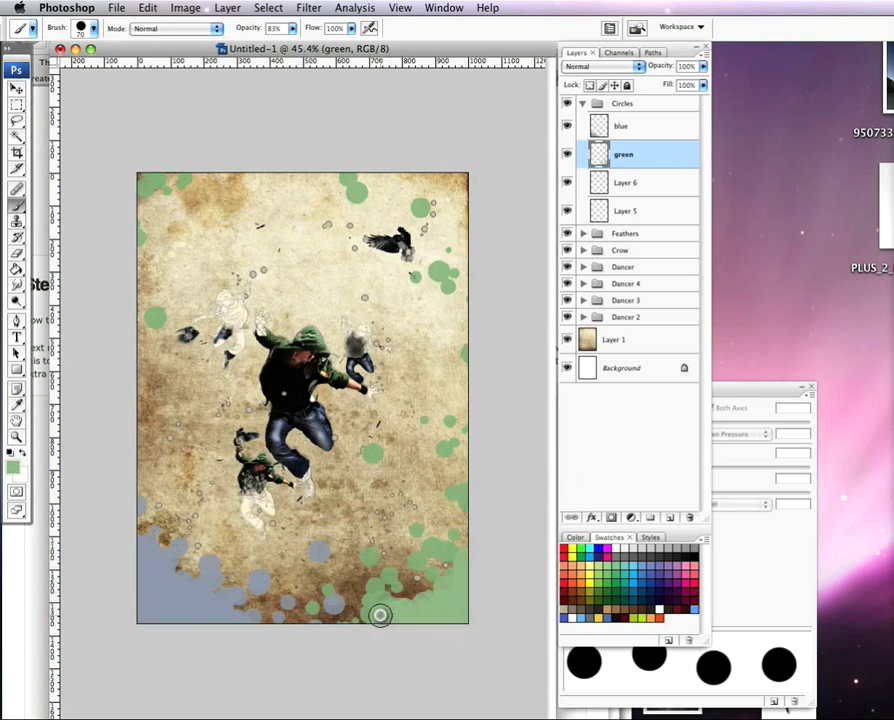
{"action": "mouse_move", "coordinate": [440, 568]}
{"action": "left_mouse_down"}
{"action": "mouse_move", "coordinate": [464, 538]}
{"action": "mouse_move", "coordinate": [443, 569]}
{"action": "left_mouse_up"}
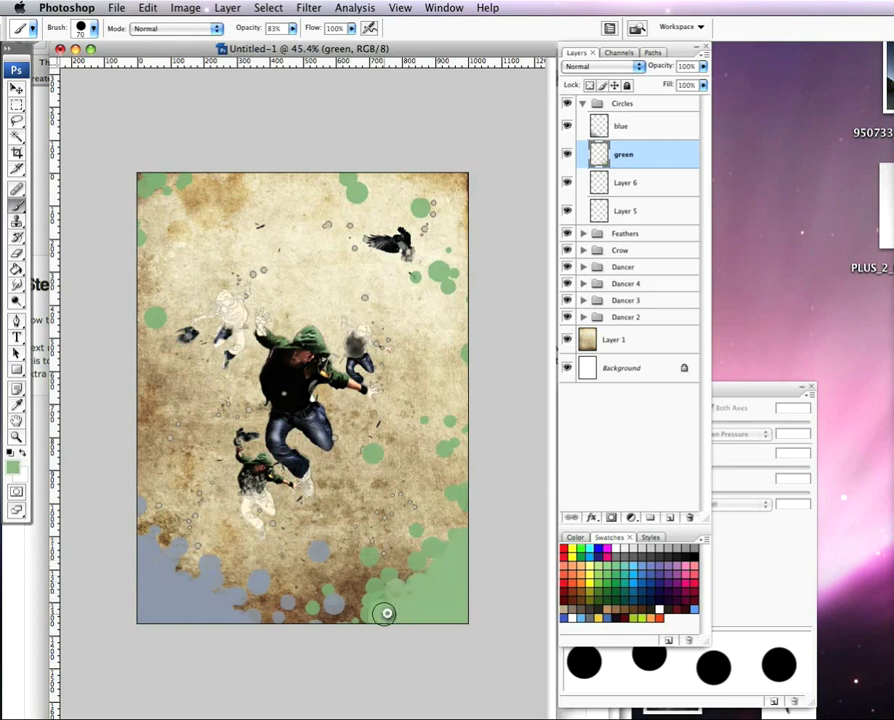
{"action": "mouse_move", "coordinate": [464, 533]}
{"action": "left_mouse_down"}
{"action": "mouse_move", "coordinate": [429, 585]}
{"action": "mouse_move", "coordinate": [366, 615]}
{"action": "mouse_move", "coordinate": [414, 586]}
{"action": "left_mouse_up"}
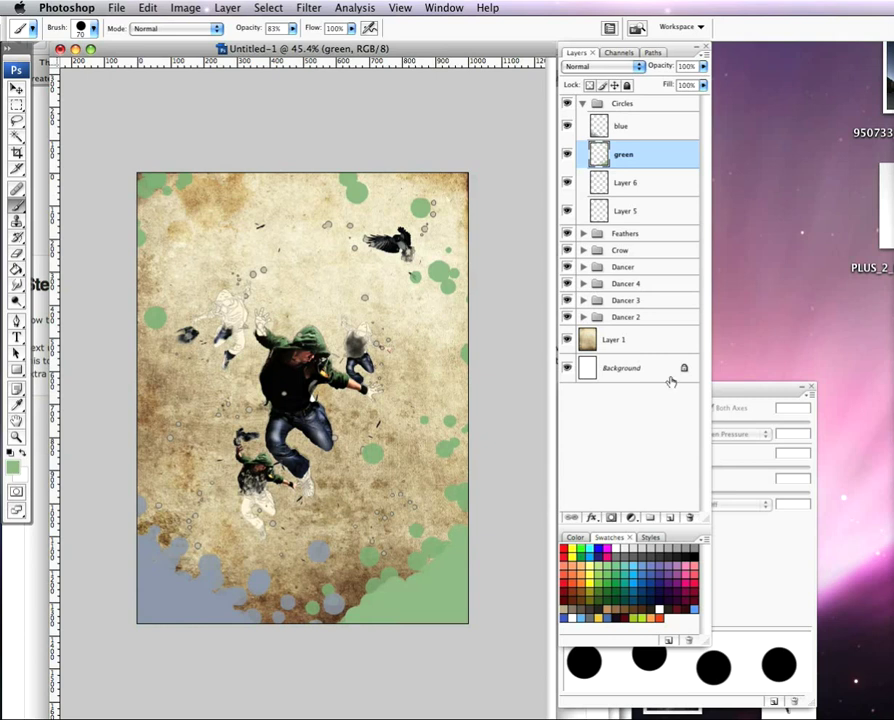
Set the blend mode of both the green and blue layers to Color Burn
{"action": "left_click", "coordinate": [638, 67]}
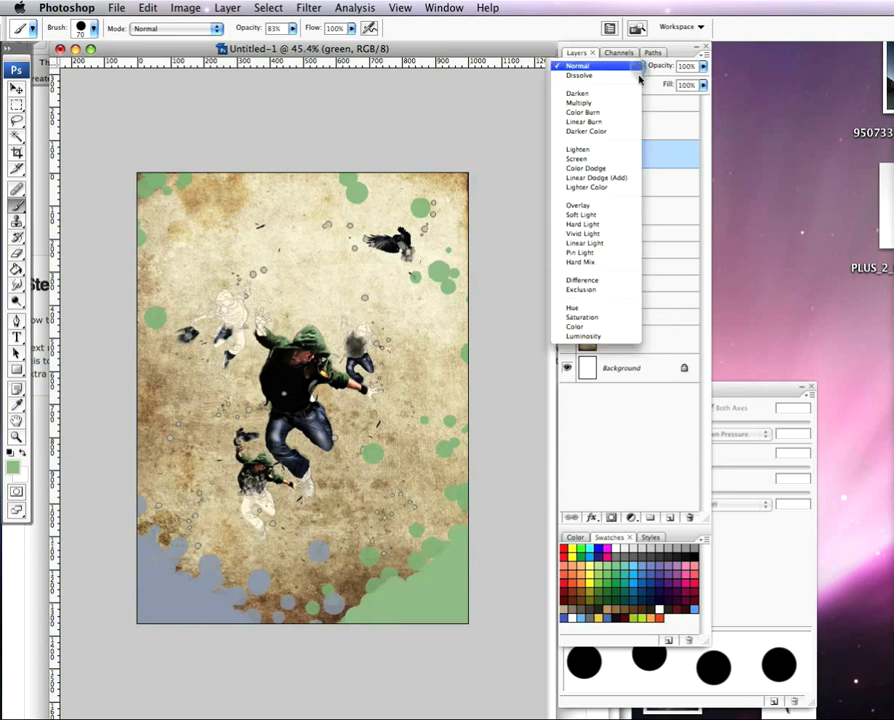
{"action": "left_click", "coordinate": [603, 113]}
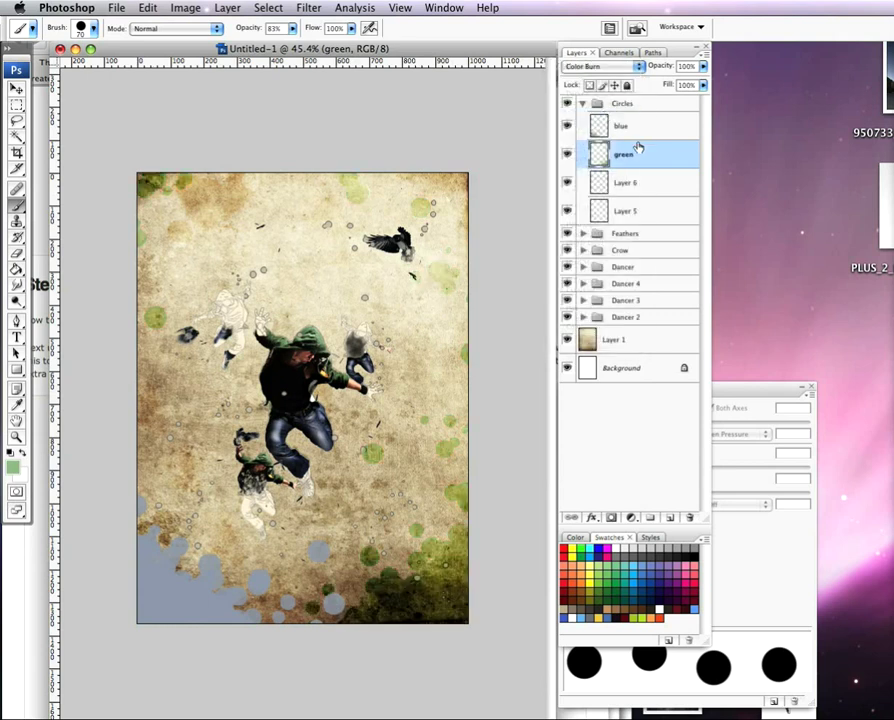
{"action": "left_click", "coordinate": [642, 126]}
{"action": "left_click", "coordinate": [640, 66]}
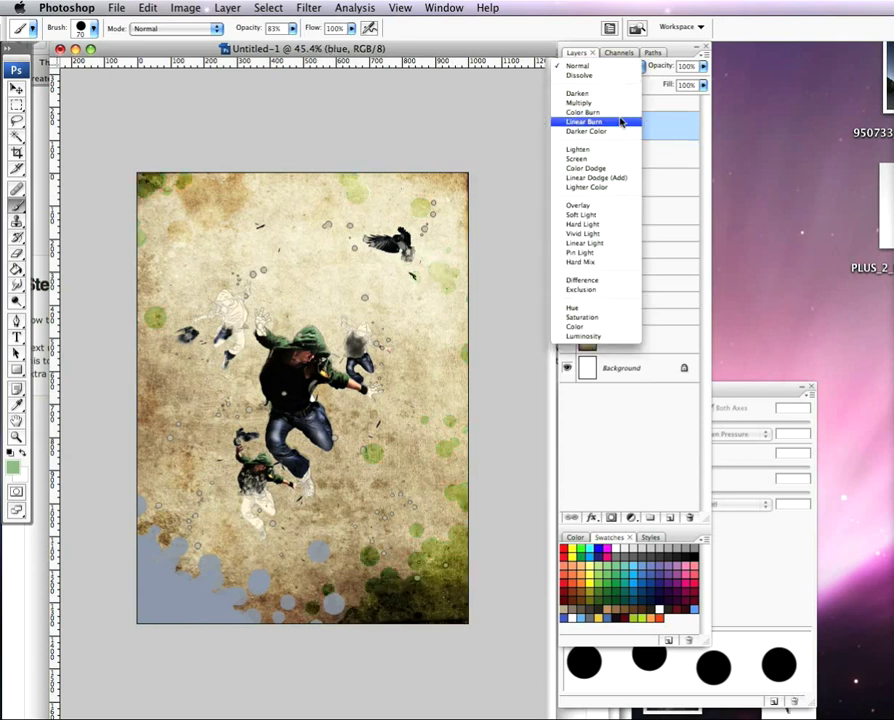
{"action": "left_click", "coordinate": [619, 114]}
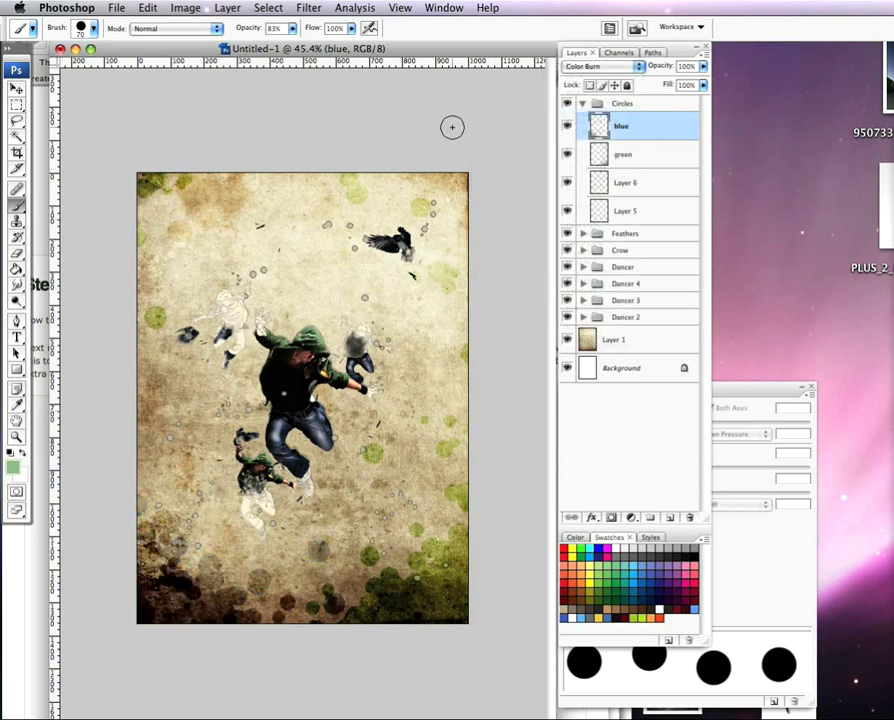
Activate the Move tool and inspect the dancers and blended circles up close and as a whole composition
{"action": "left_click", "coordinate": [18, 89]}
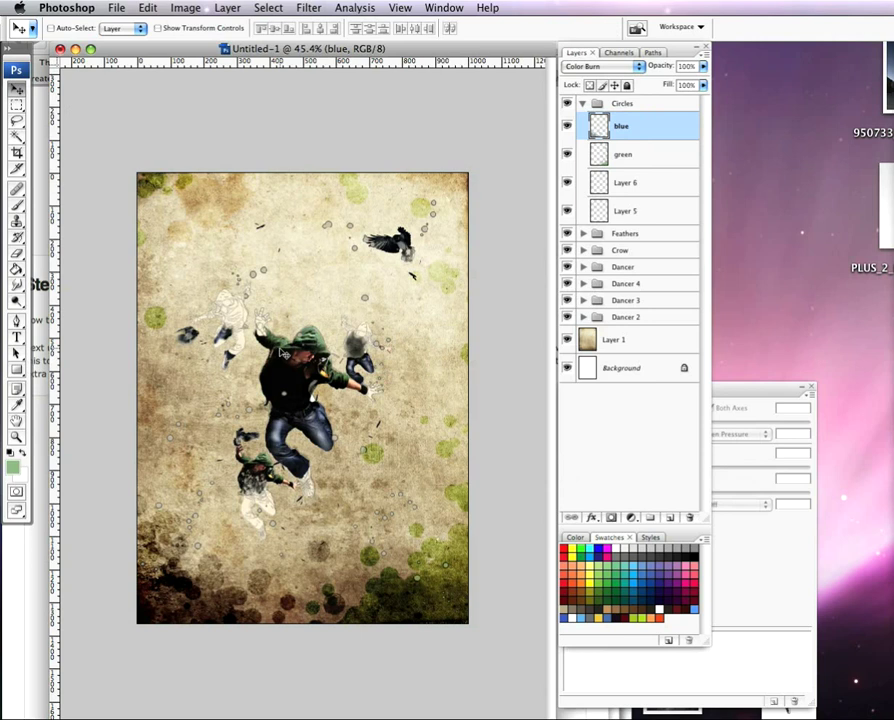
{"action": "scroll", "coordinate": [282, 393], "scroll_direction": "up", "scroll_amount": 5}
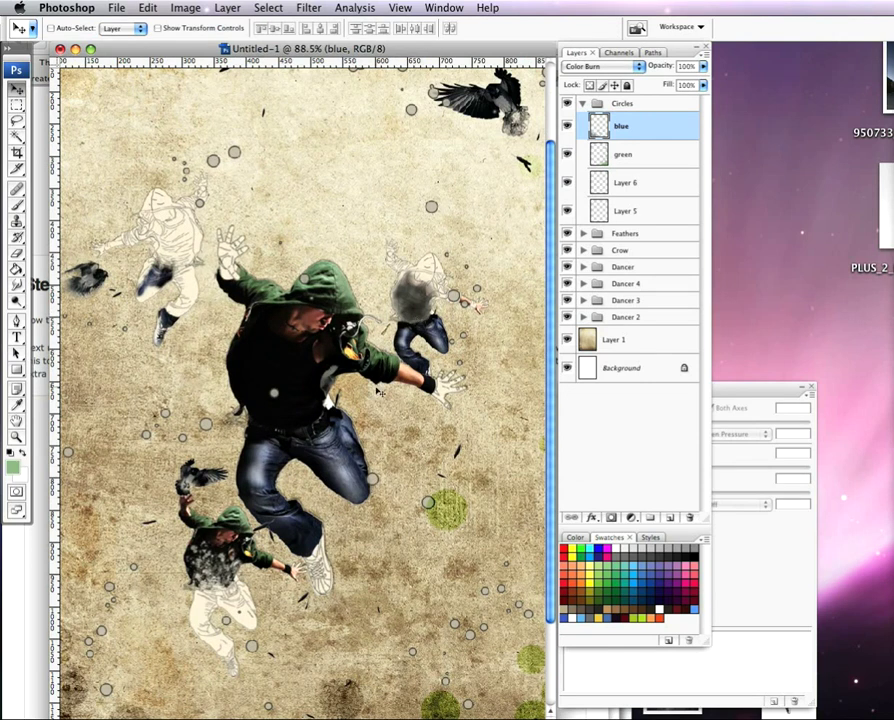
{"action": "scroll", "coordinate": [360, 410], "scroll_direction": "down", "scroll_amount": 3}
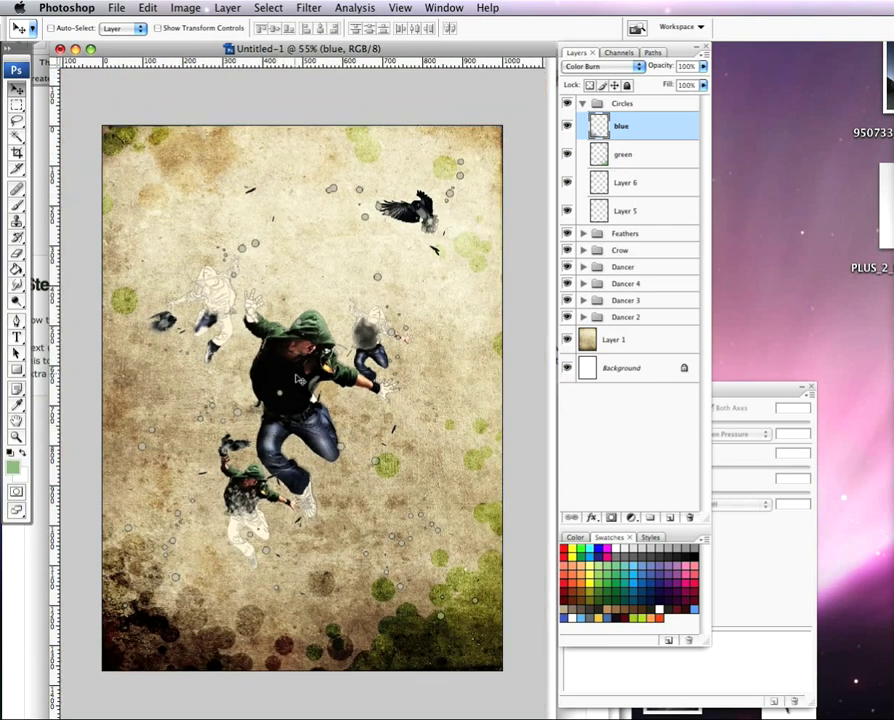
Switch to the tutorial page in Safari and examine its Final Image Preview
{"action": "key", "text": "F9"}
{"action": "left_click", "coordinate": [467, 510]}
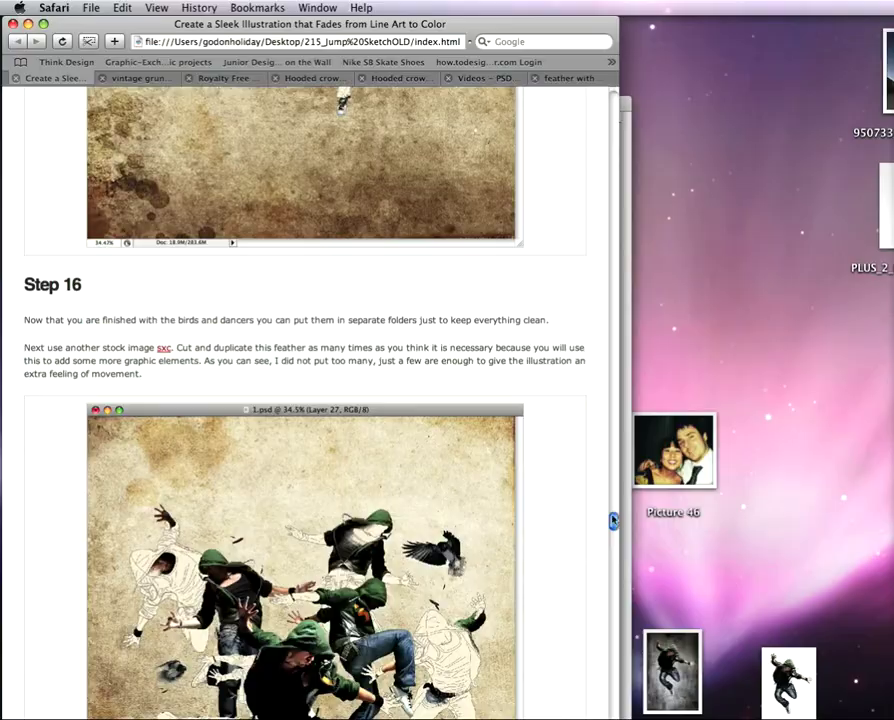
{"action": "left_click_drag", "start_coordinate": [614, 530], "coordinate": [597, 120]}
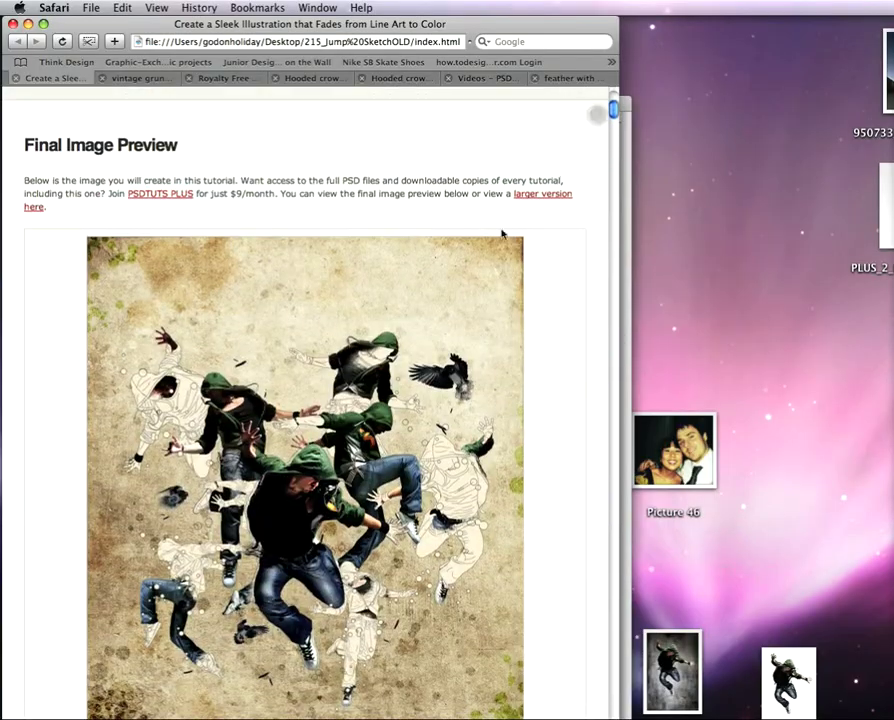
{"action": "scroll", "coordinate": [424, 366], "scroll_direction": "down", "scroll_amount": 2}
{"action": "scroll", "coordinate": [424, 366], "scroll_direction": "down", "scroll_amount": 3}
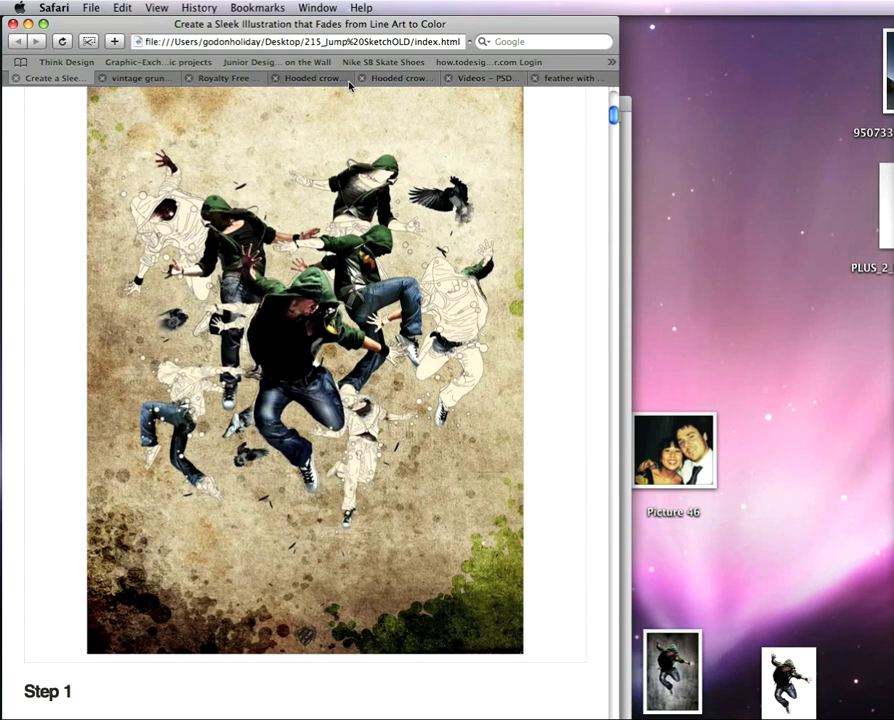
Review the dancer and hooded crow stock photo pages and the PSDTUTS videos page, and return to the tutorial's introduction
{"action": "left_click", "coordinate": [251, 84]}
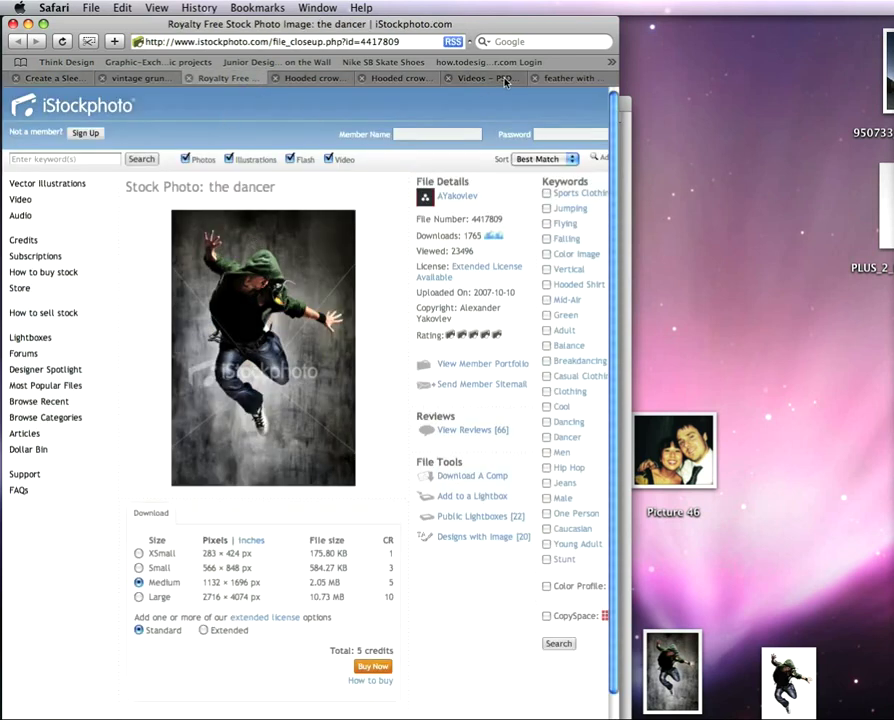
{"action": "left_click", "coordinate": [568, 77]}
{"action": "left_click", "coordinate": [404, 80]}
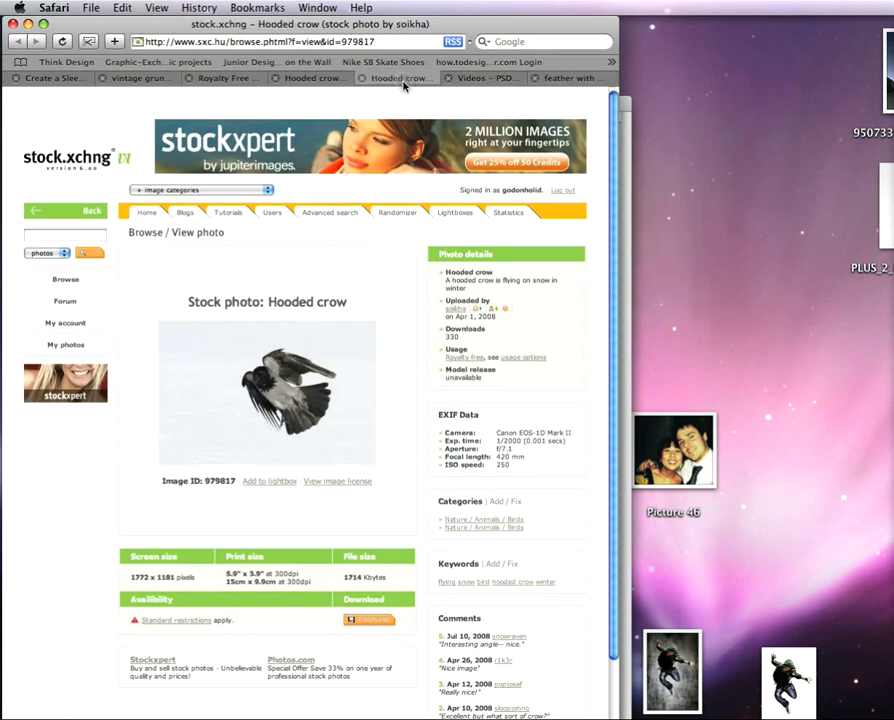
{"action": "left_click", "coordinate": [326, 80]}
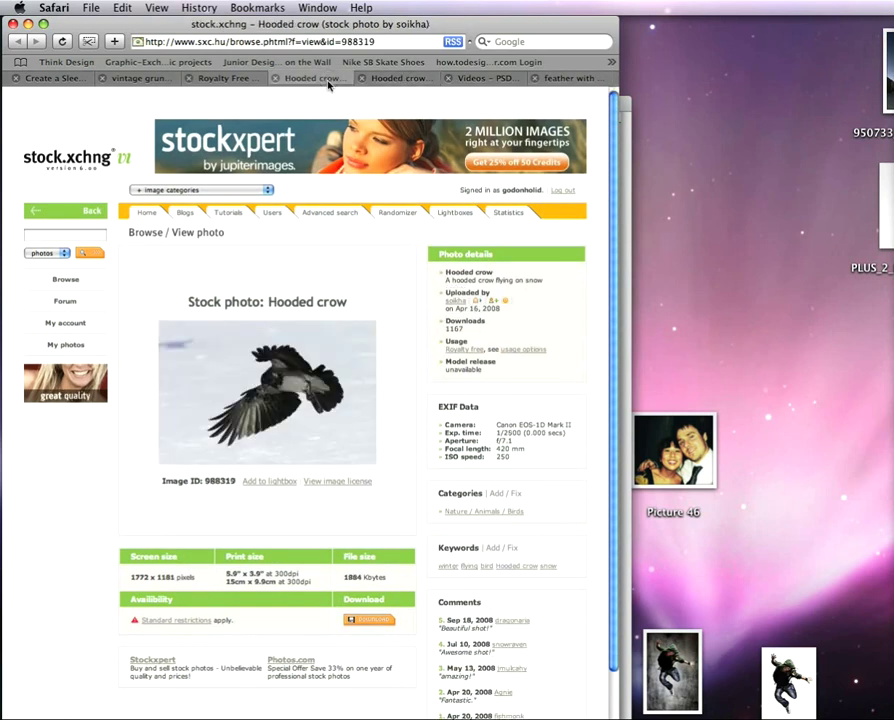
{"action": "left_click", "coordinate": [485, 77]}
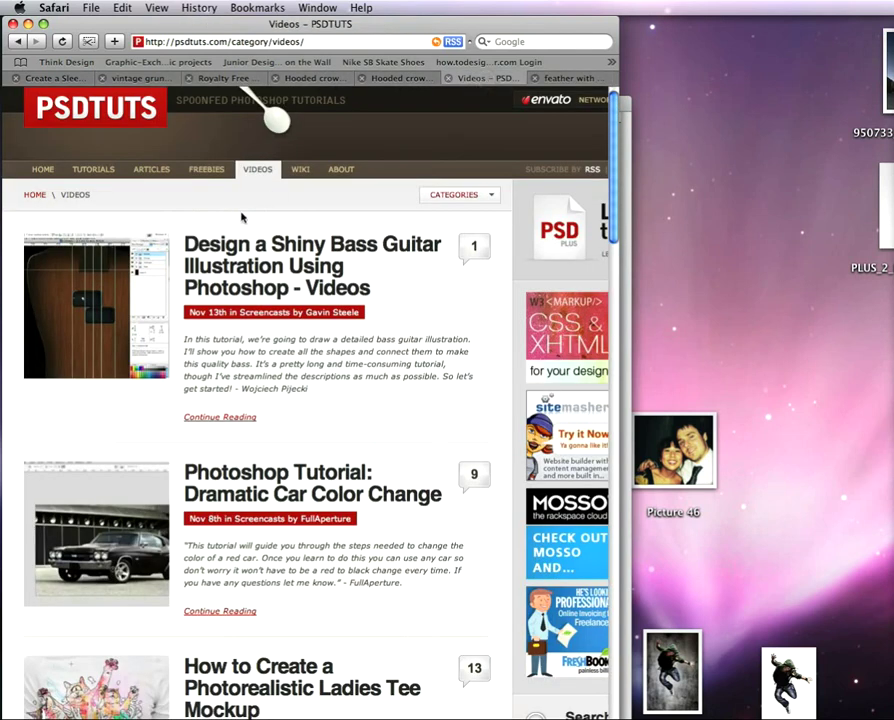
{"action": "left_click", "coordinate": [64, 77]}
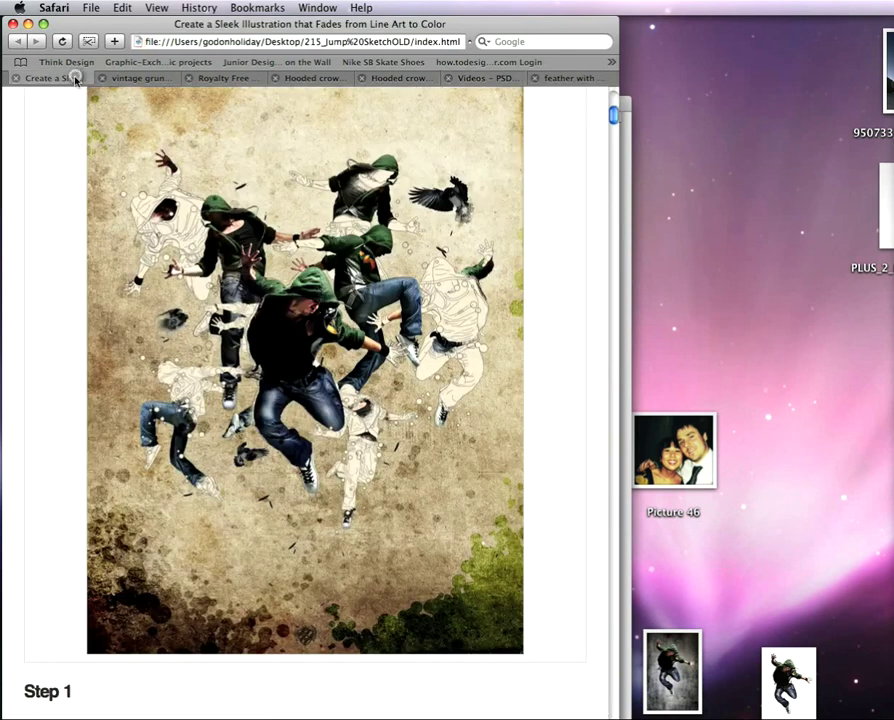
{"action": "scroll", "coordinate": [266, 224], "scroll_direction": "up", "scroll_amount": 8}
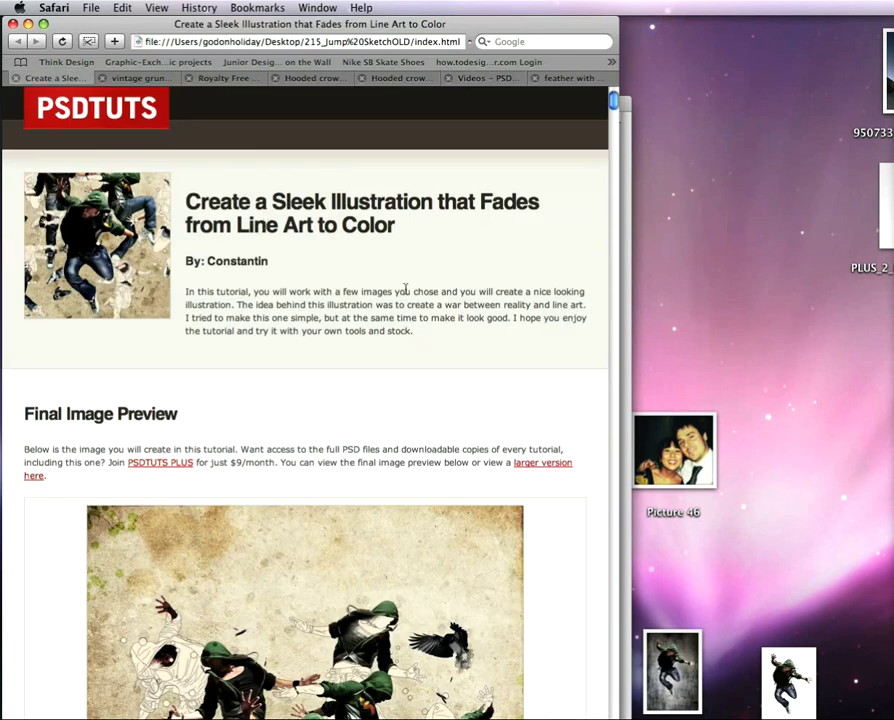